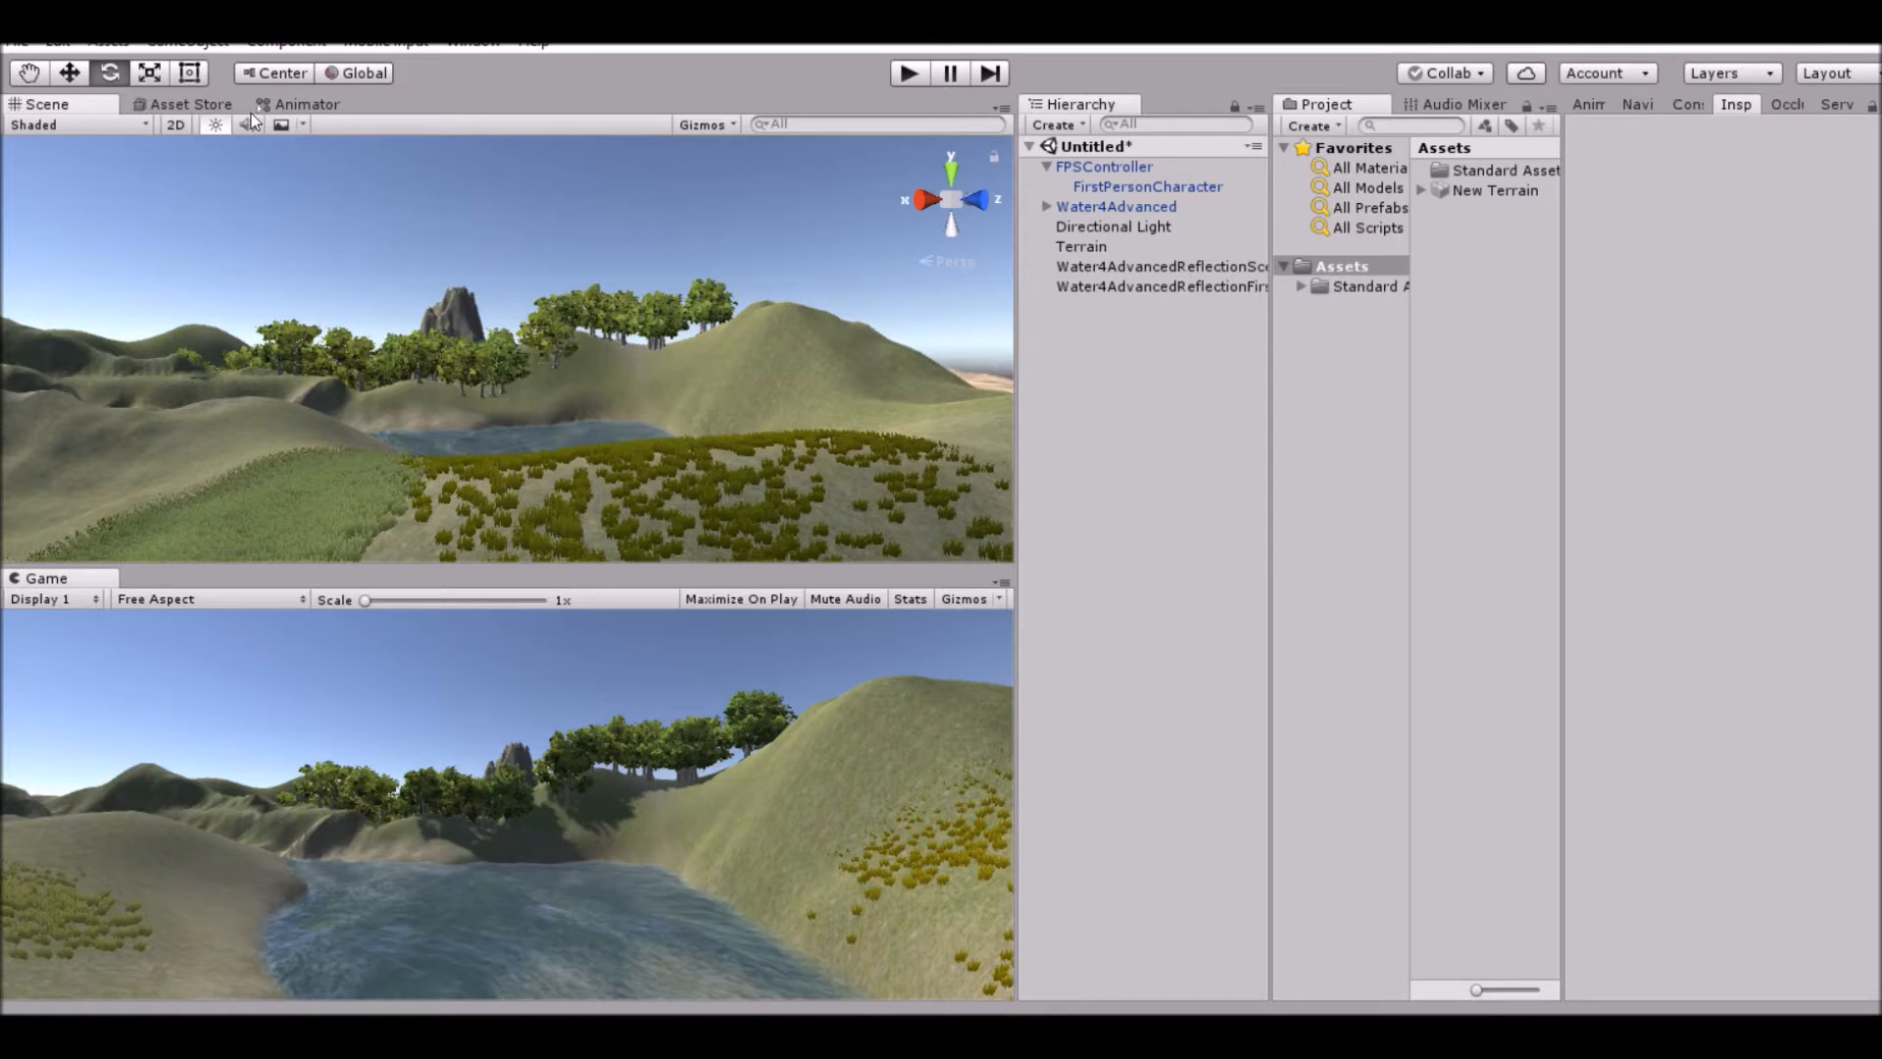
# Import the complete Post Processing Stack package from the Asset Store into the project.
pyautogui.click(206, 103)
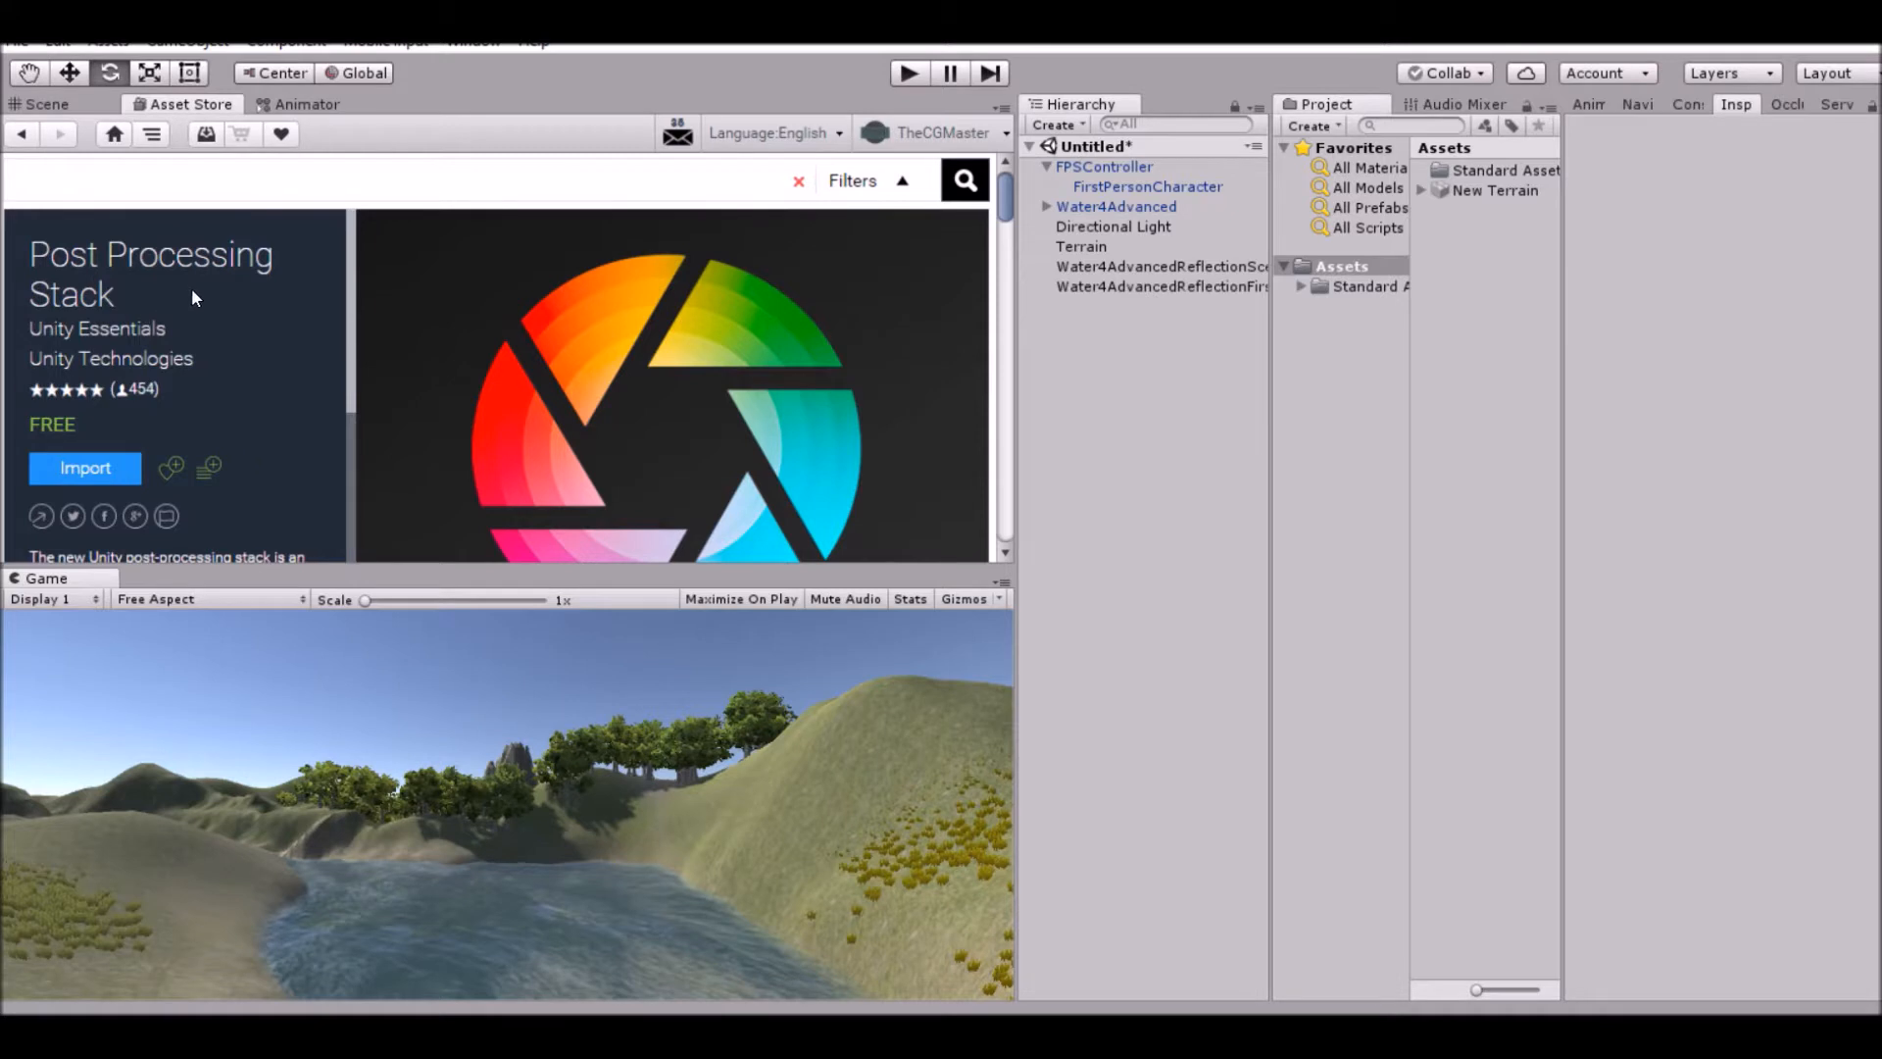
pyautogui.scroll(-3, 598, 210)
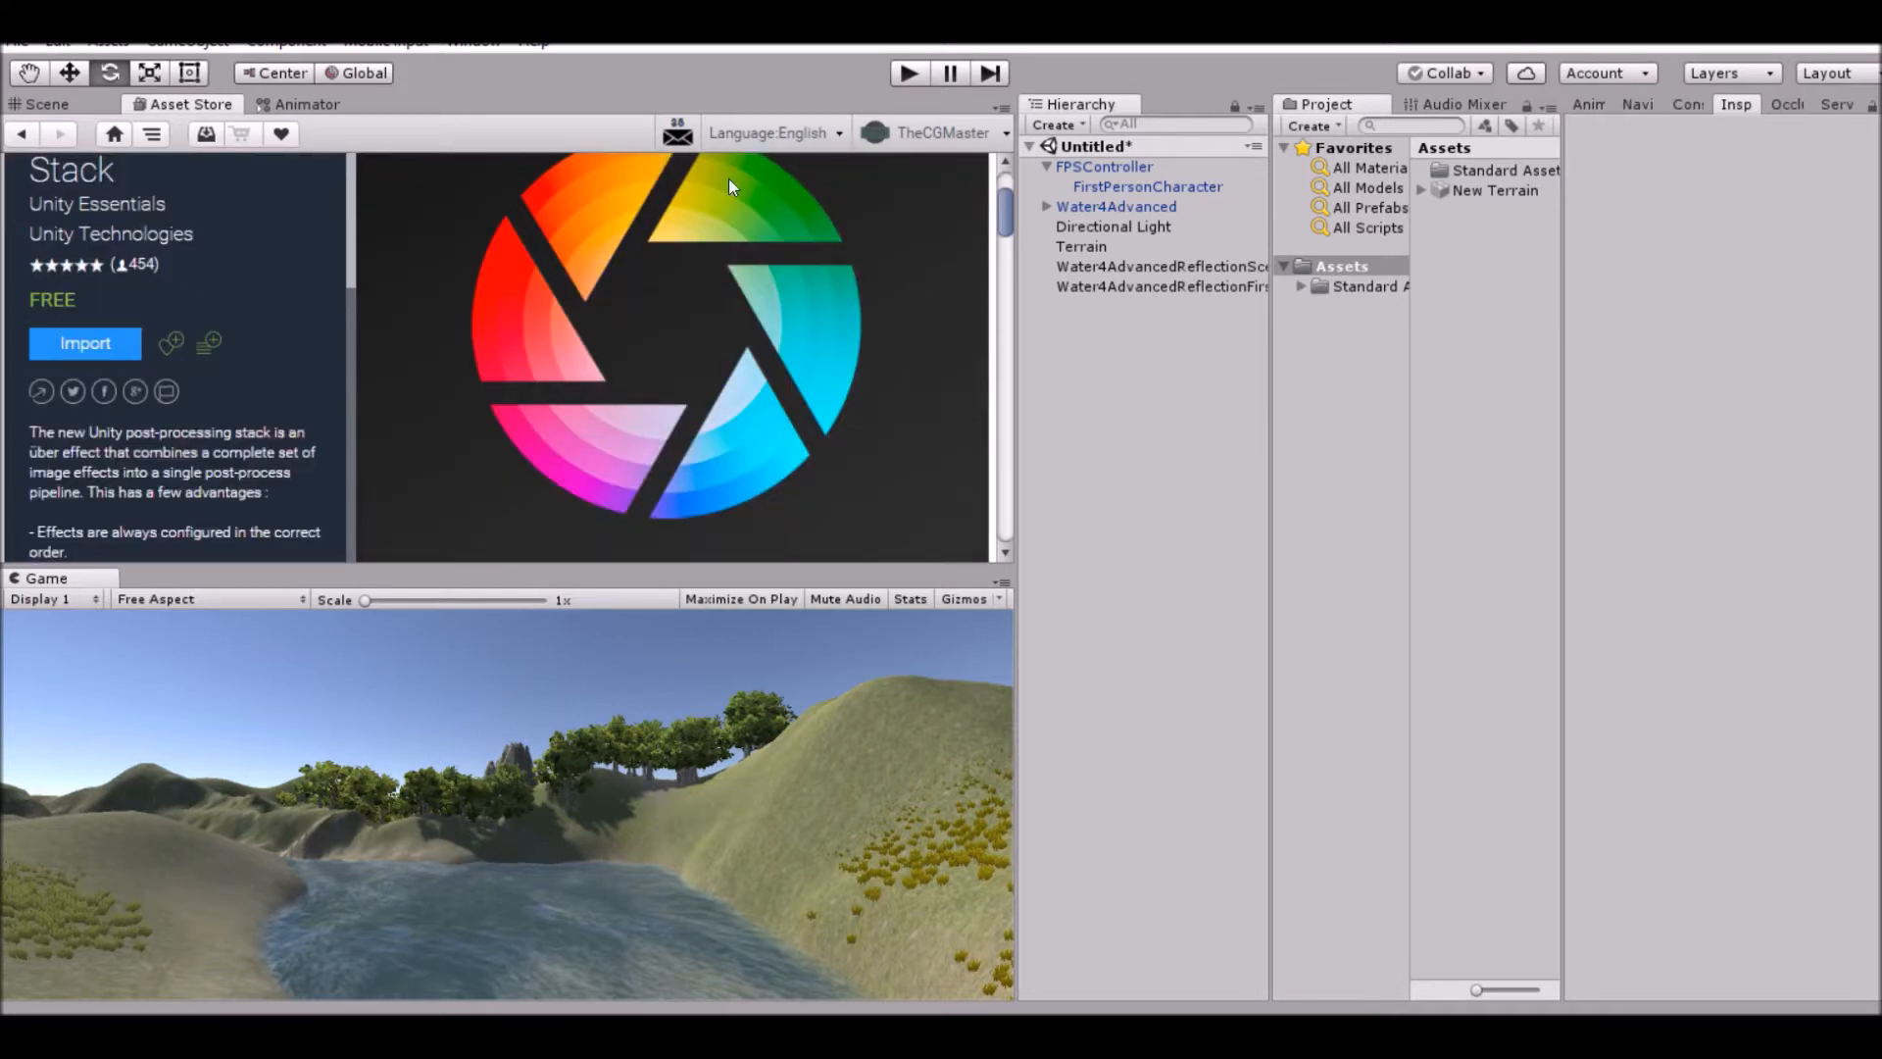
pyautogui.click(105, 345)
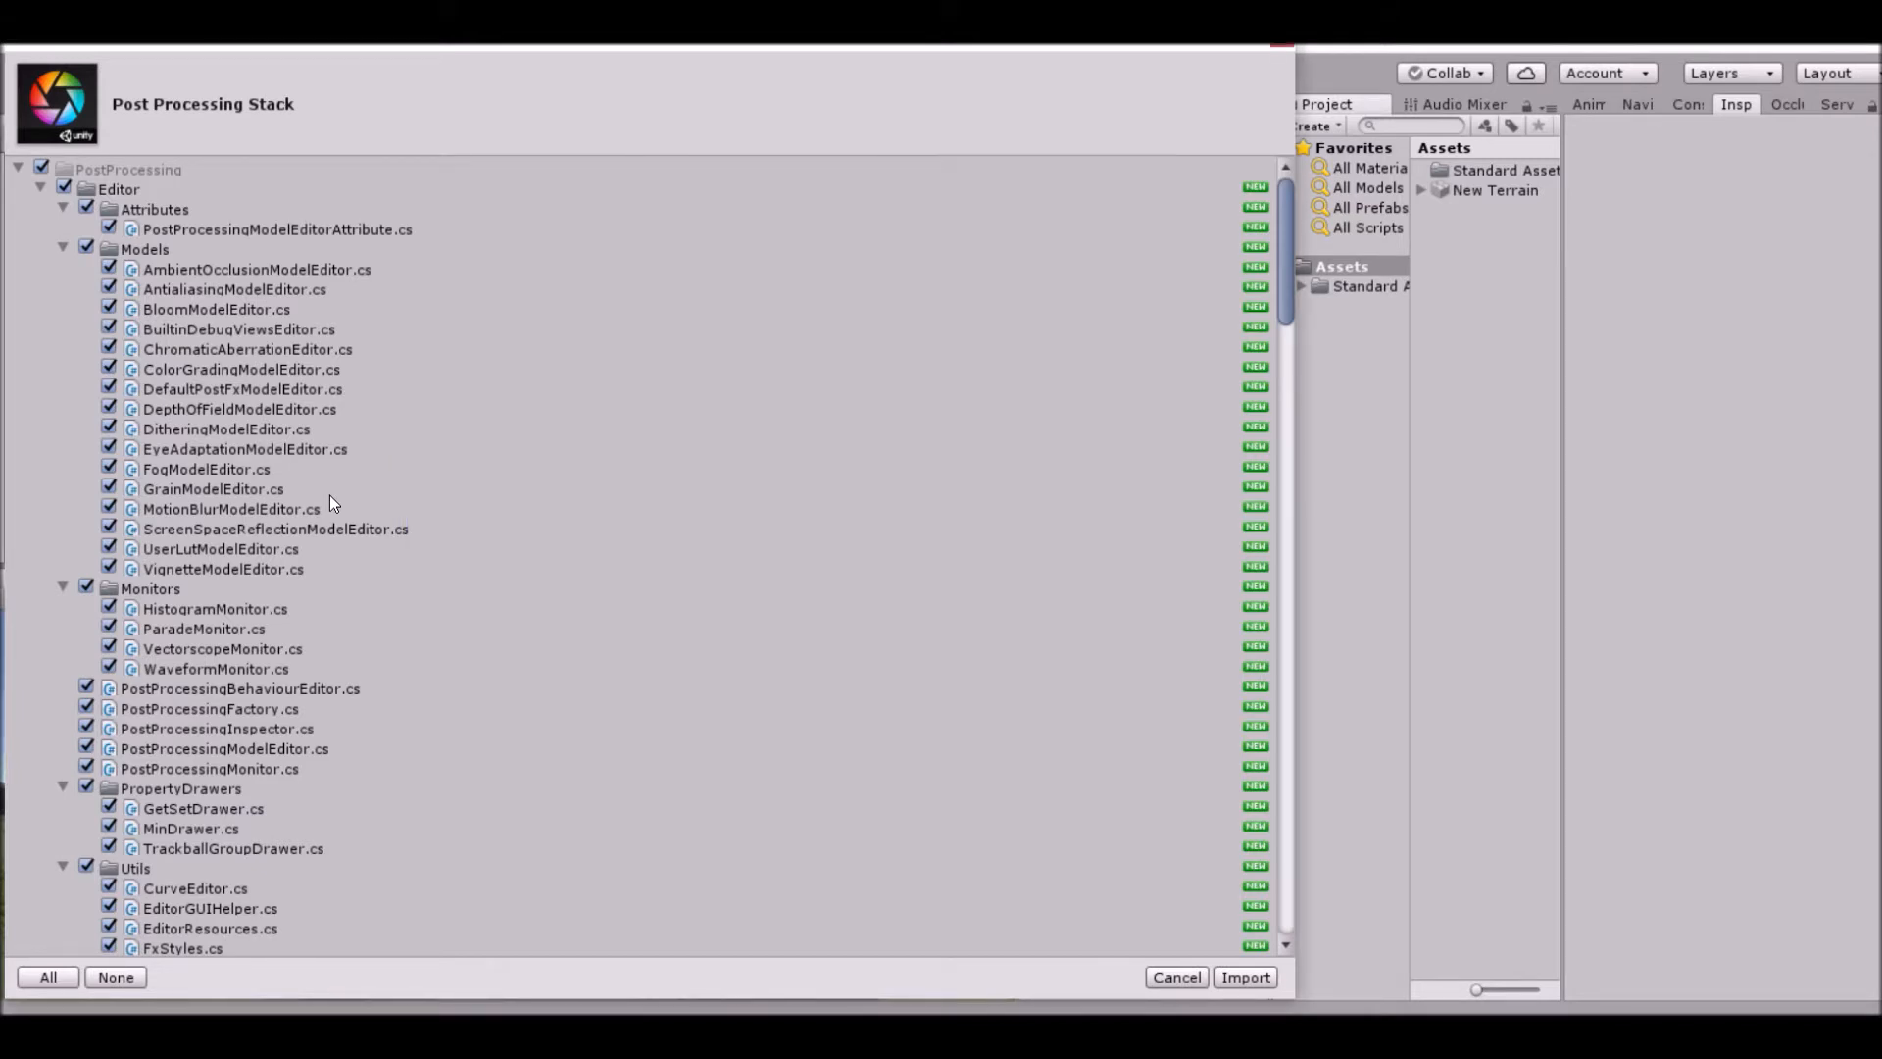
pyautogui.click(1243, 976)
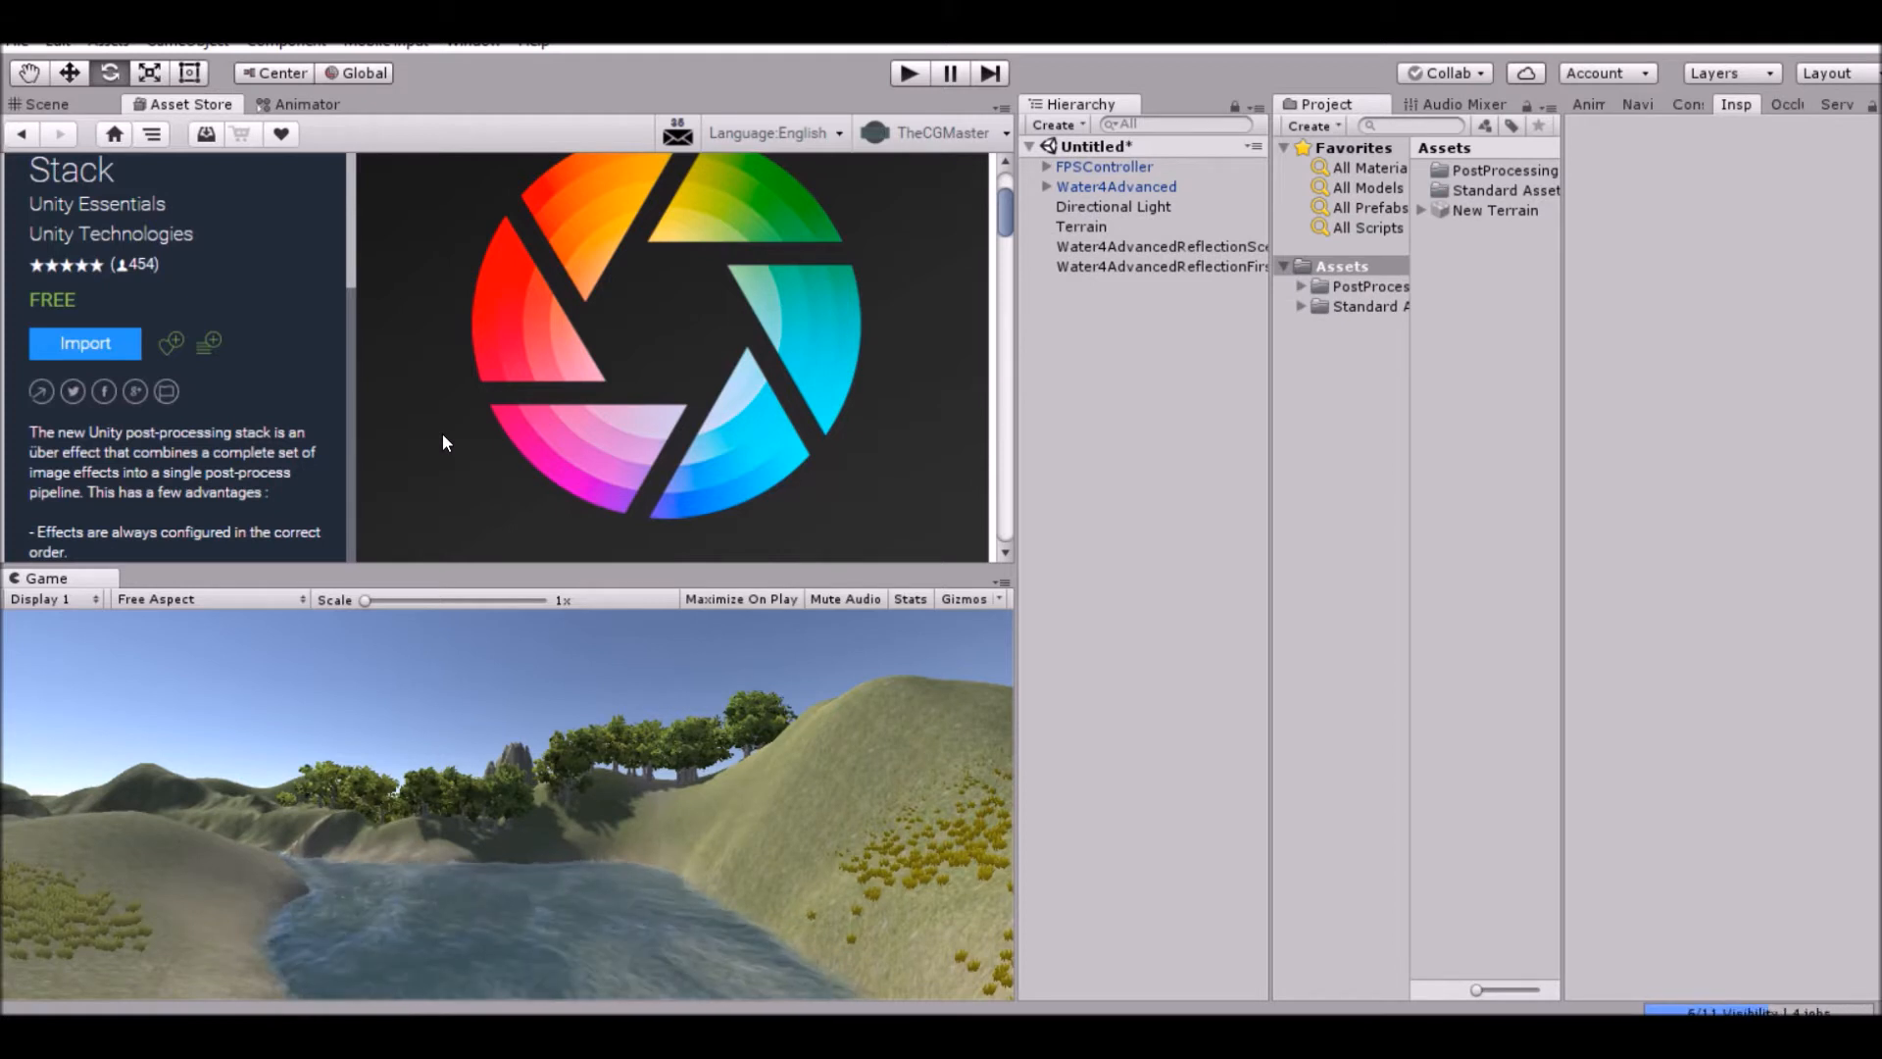
# Add a Post-Processing Behaviour component to the FirstPersonCharacter camera under FPSController.
pyautogui.click(1046, 166)
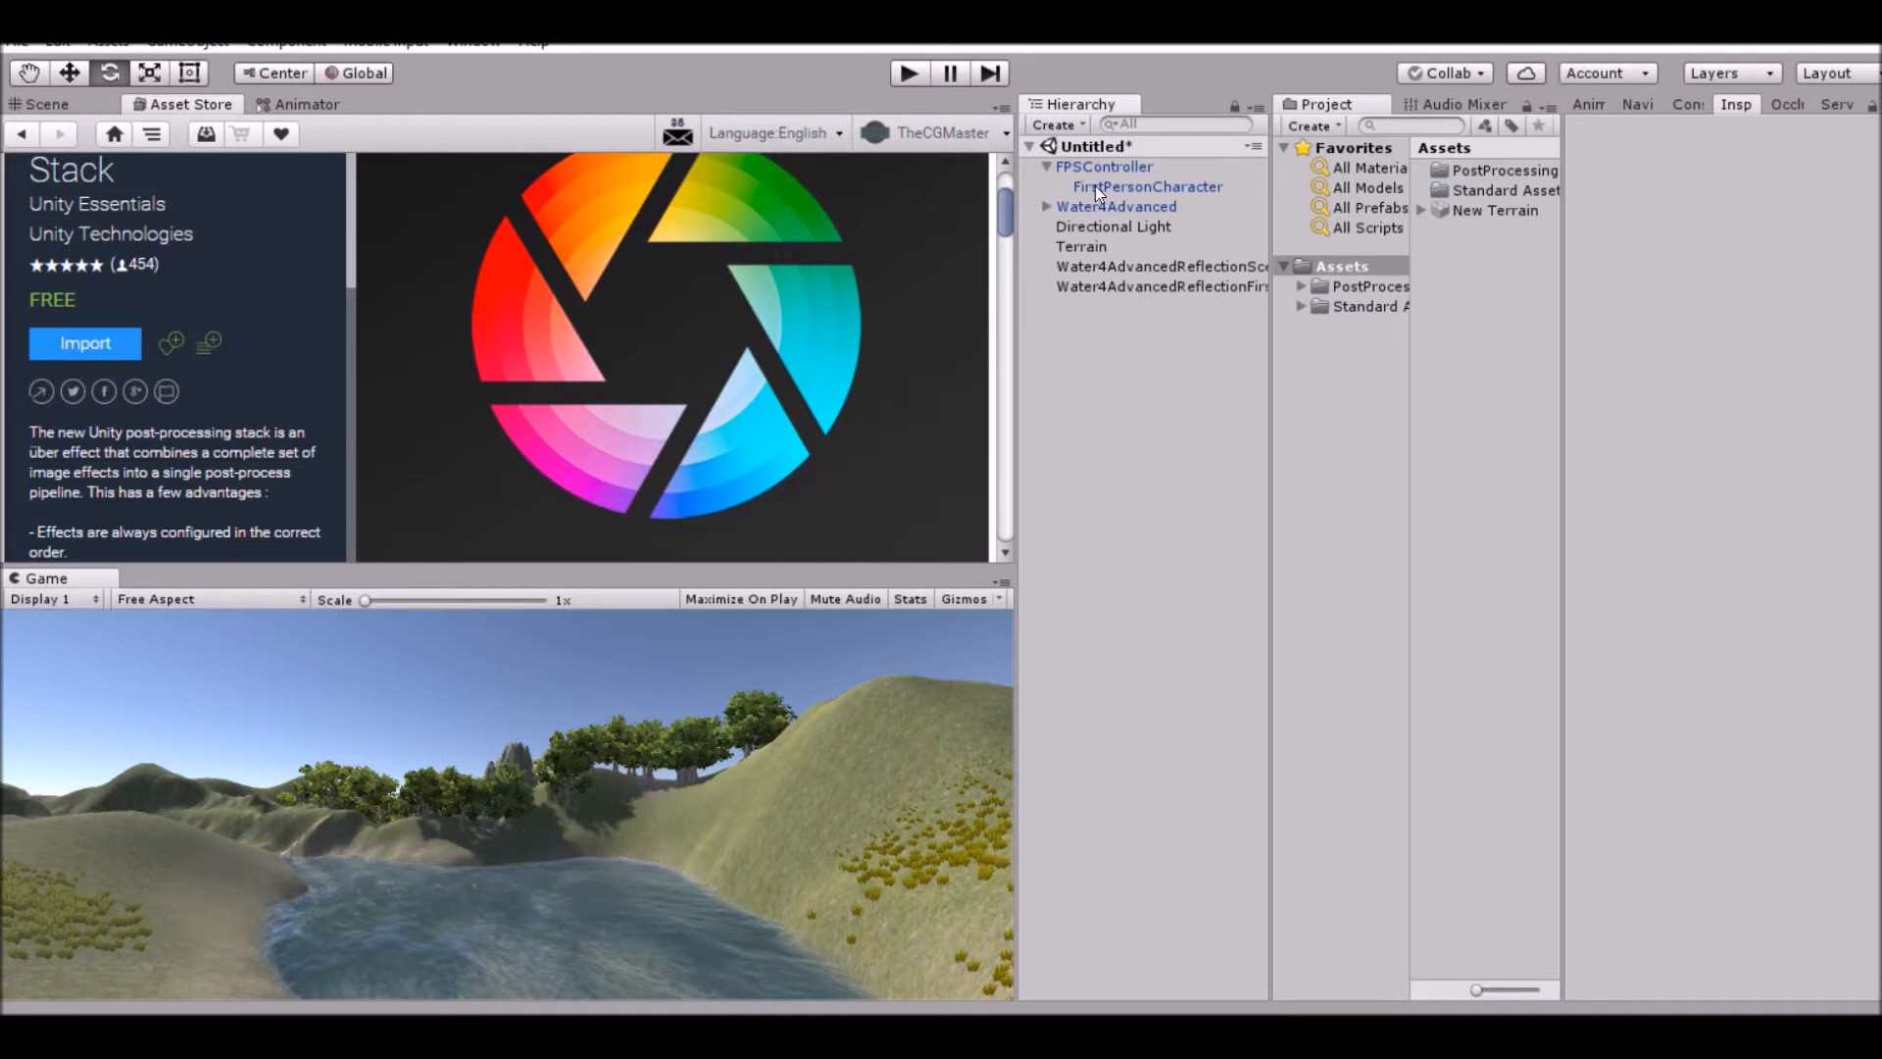
pyautogui.click(1100, 184)
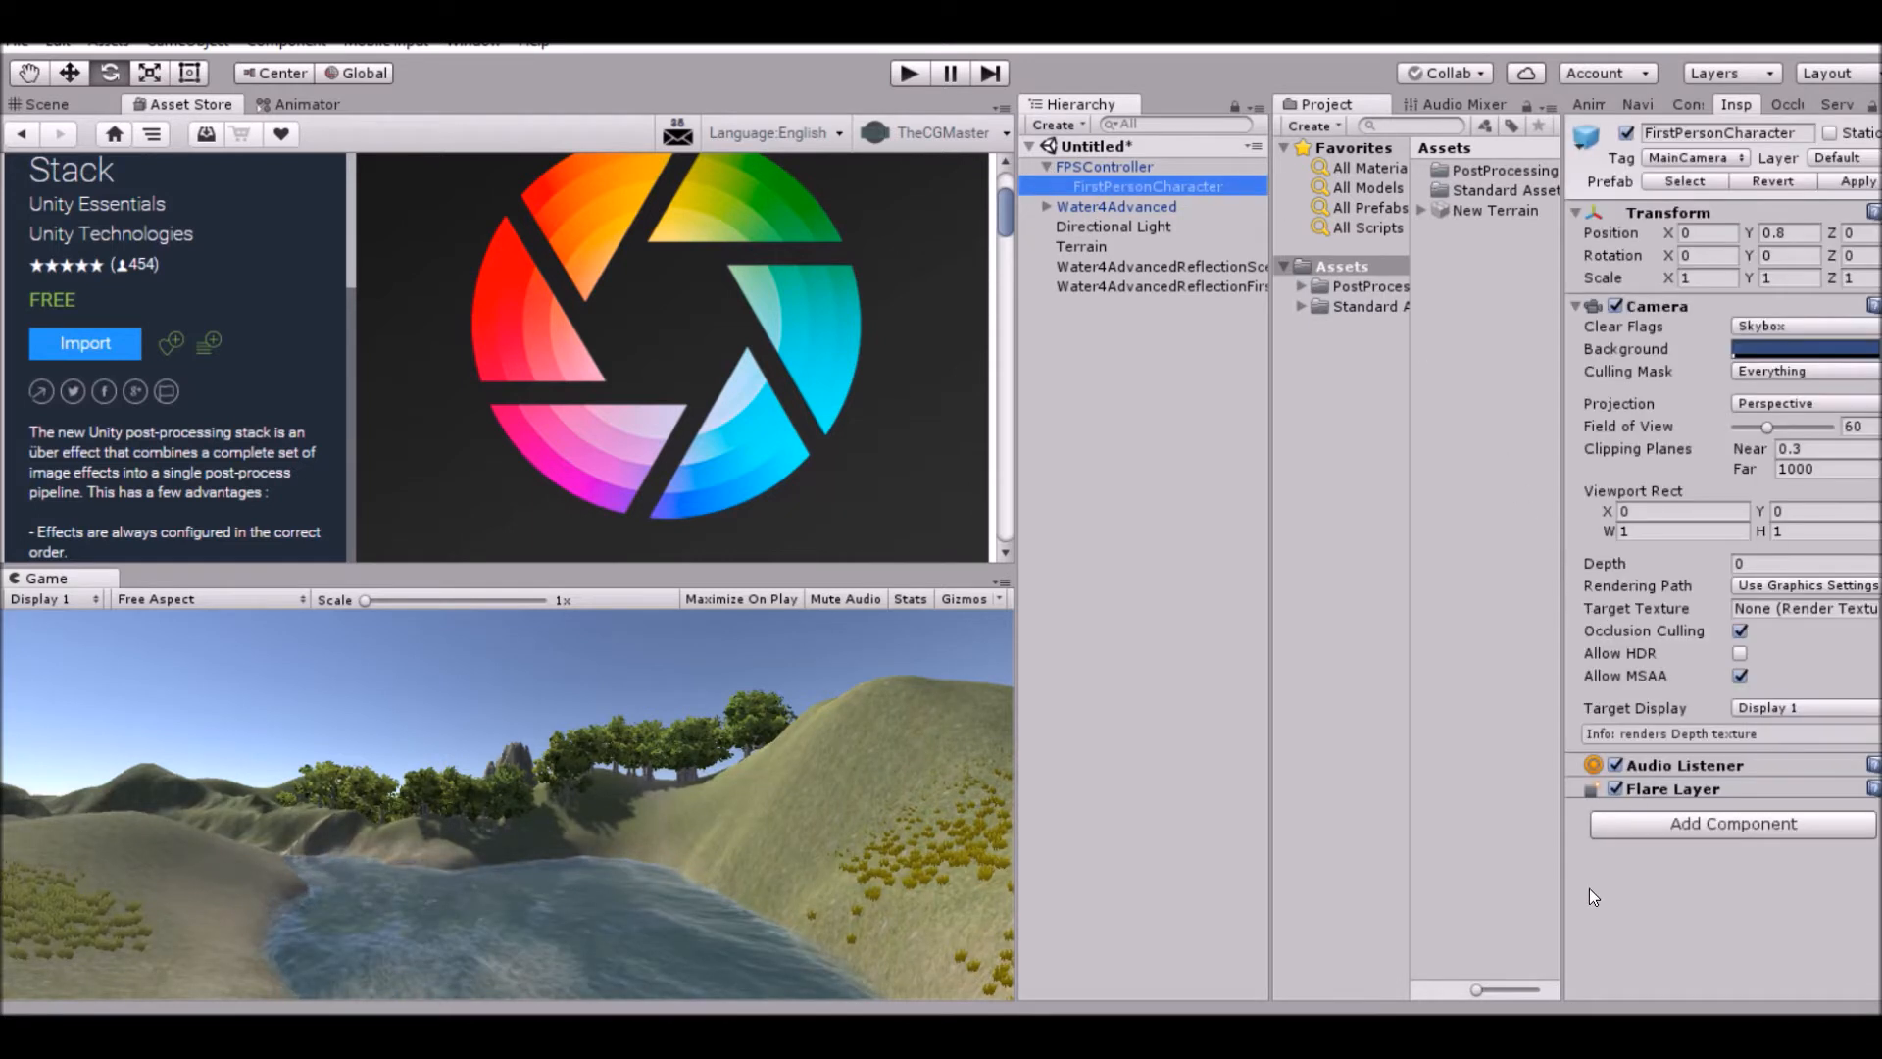
pyautogui.click(1638, 817)
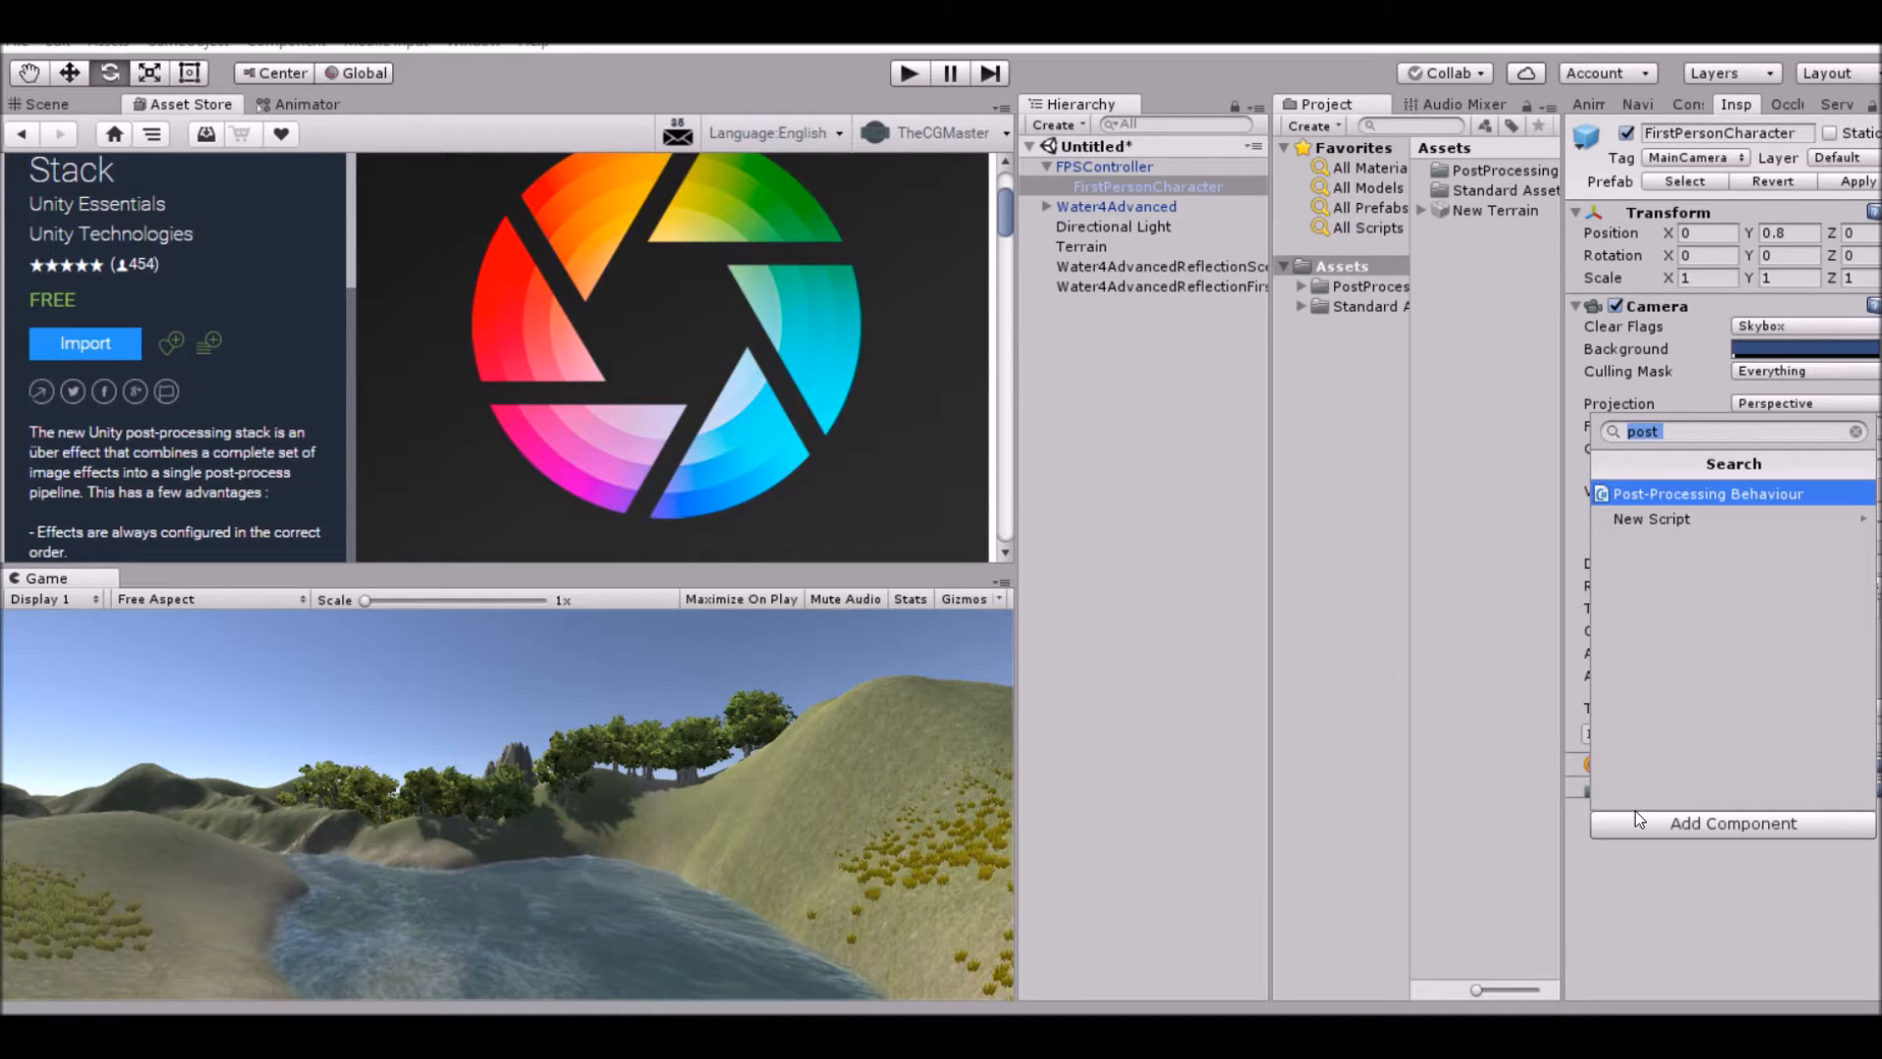
pyautogui.press('Return')
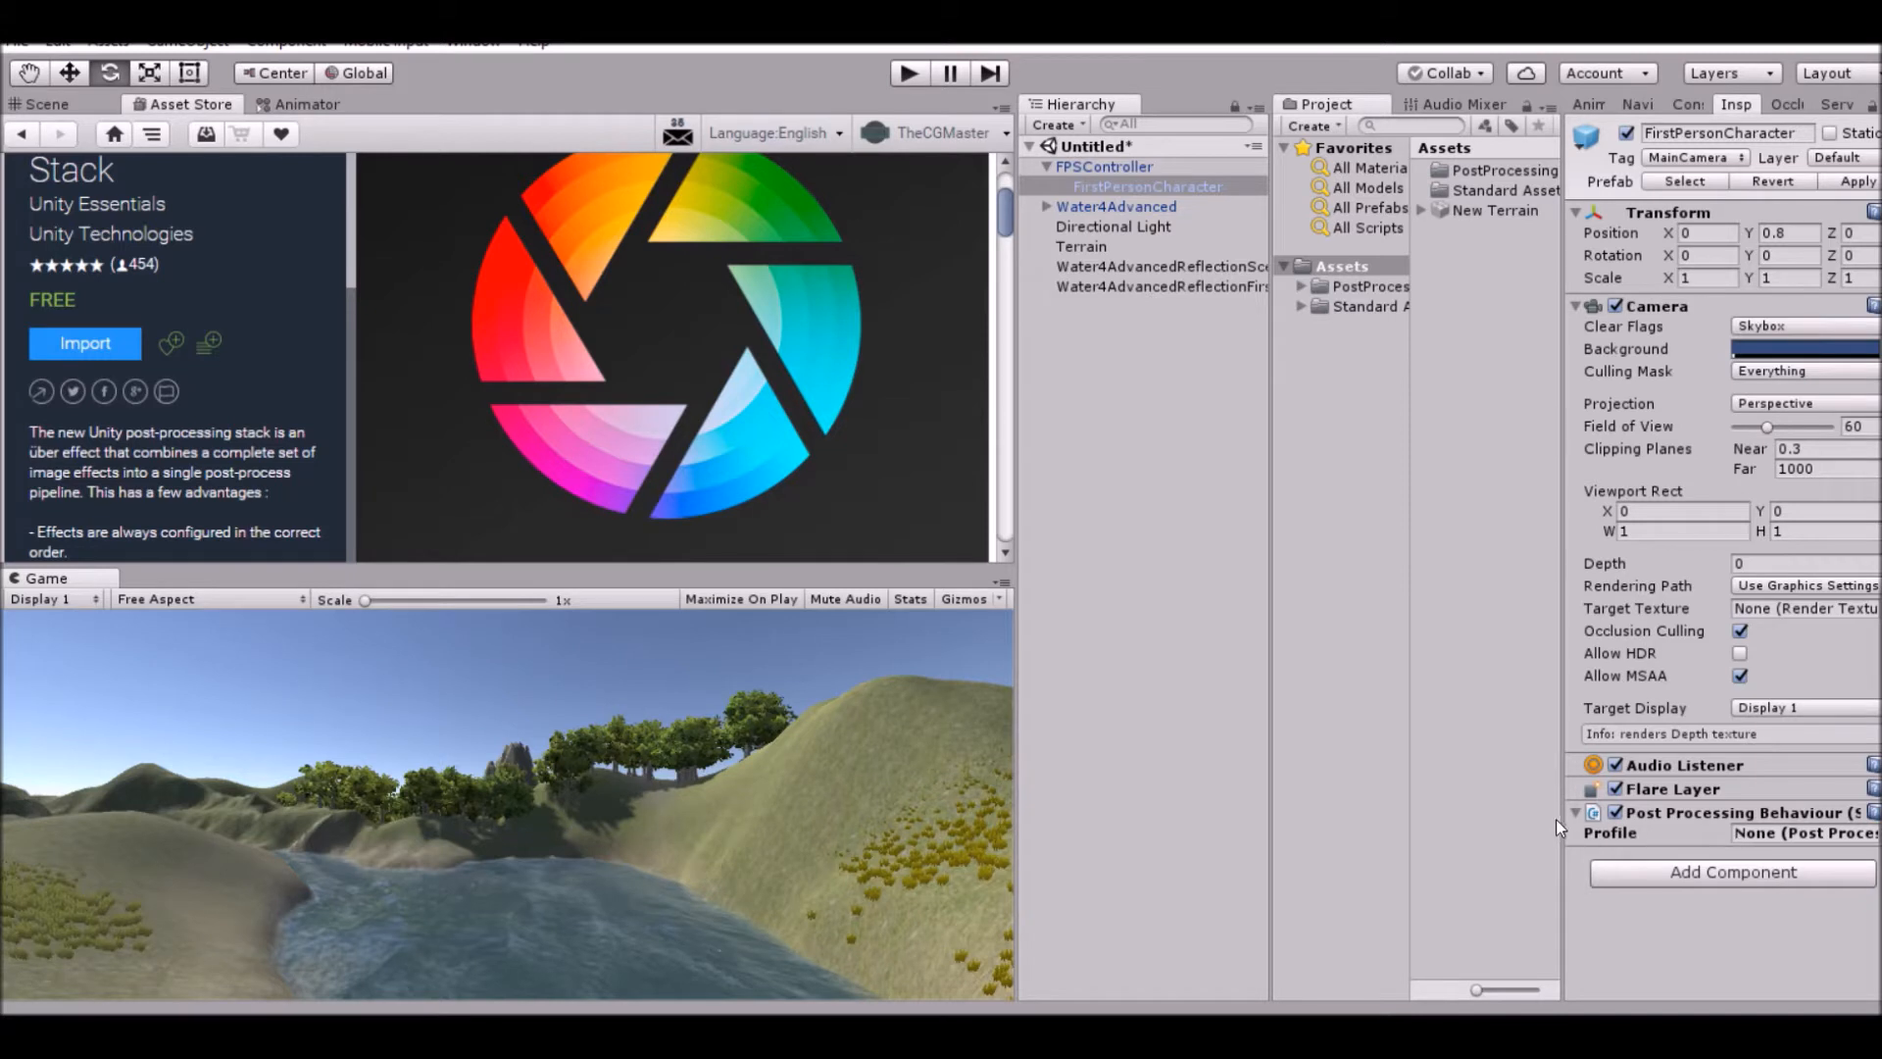
# Widen the component properties area, return to the Scene view, and switch the Post Processing Behaviour off and on again.
pyautogui.moveTo(1561, 824); pyautogui.dragTo(1503, 815)
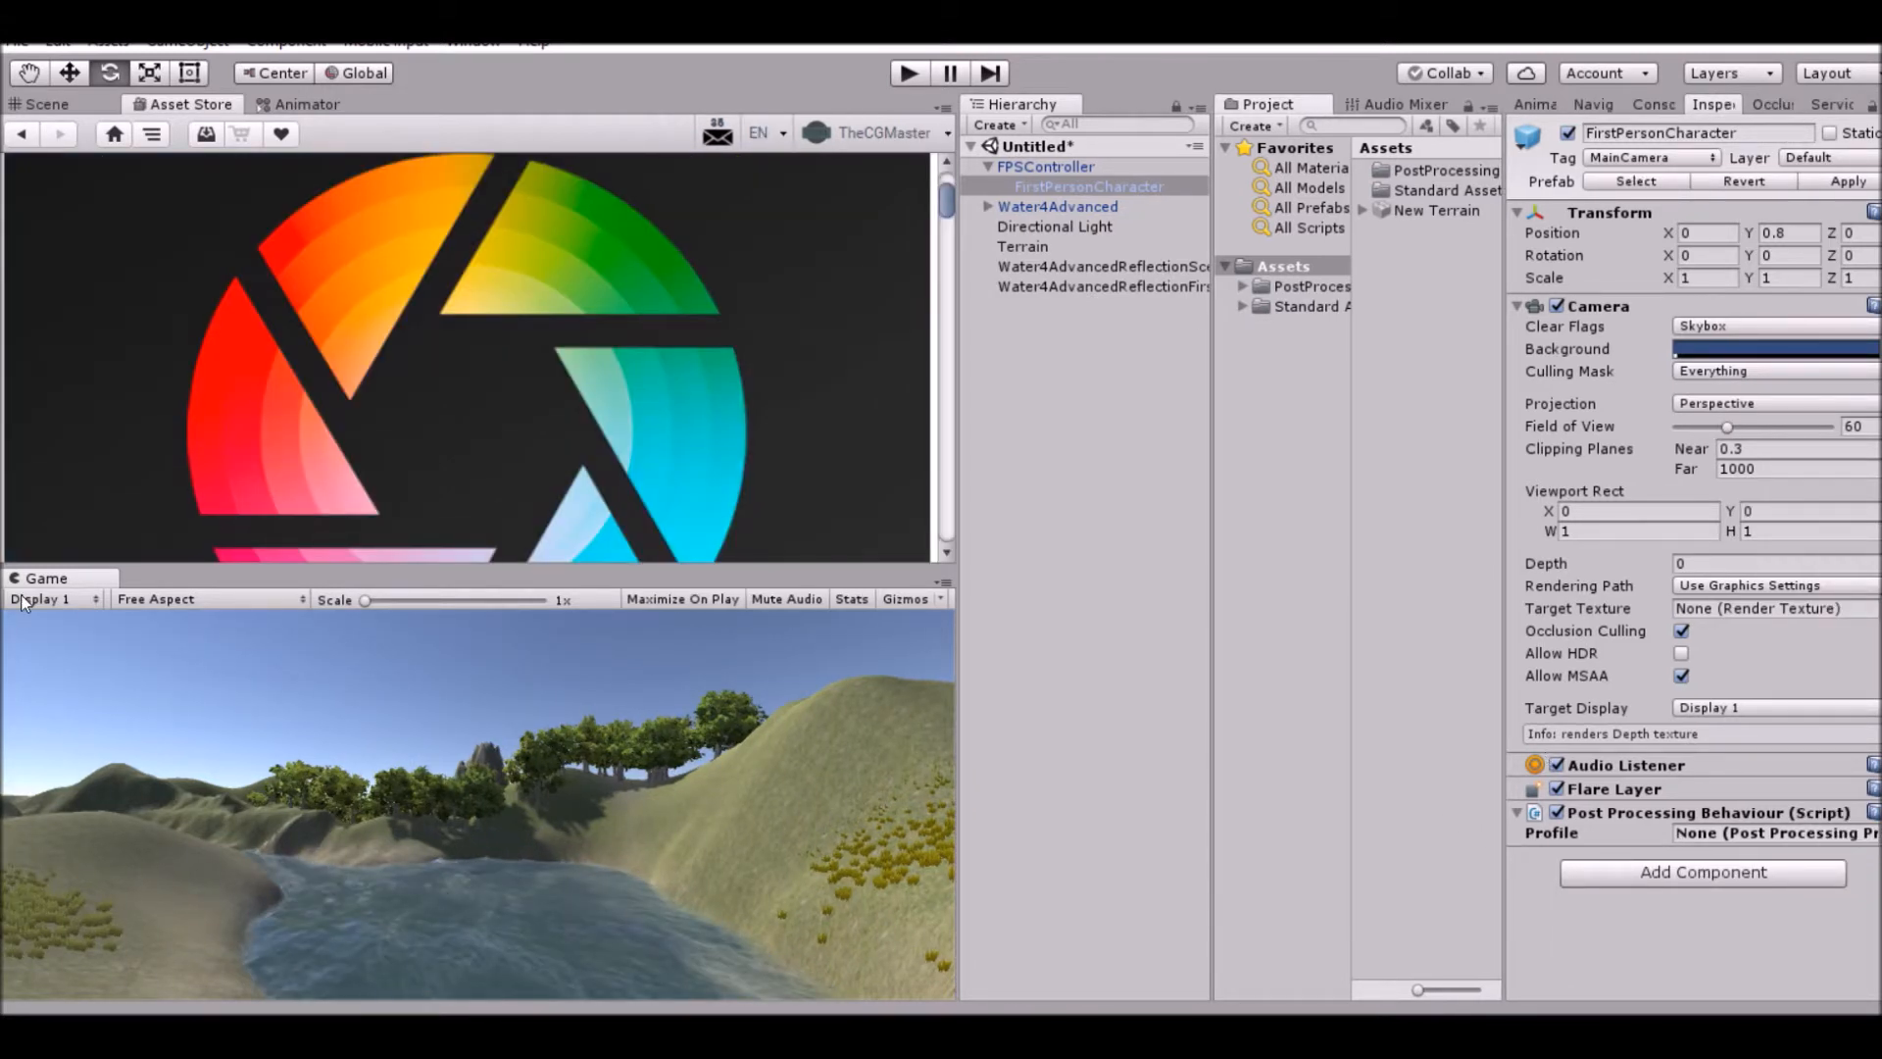
pyautogui.click(47, 104)
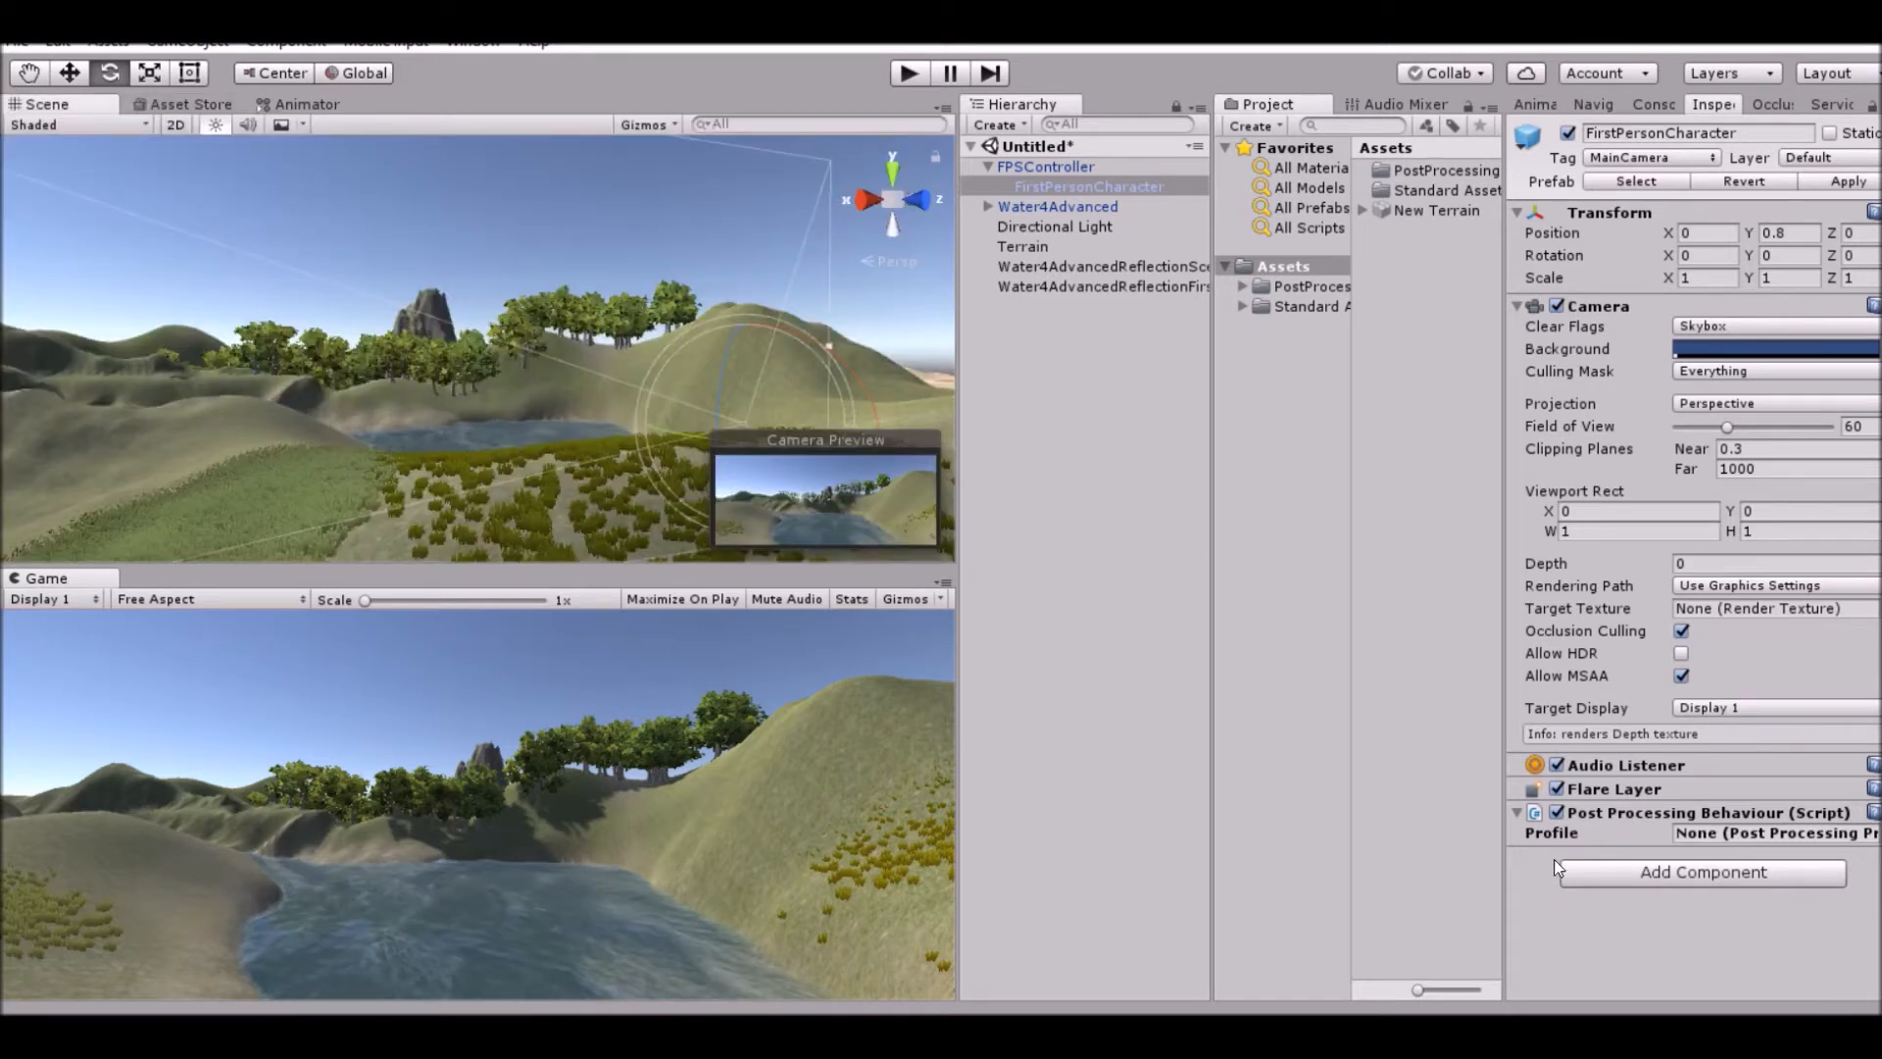
pyautogui.click(1555, 813)
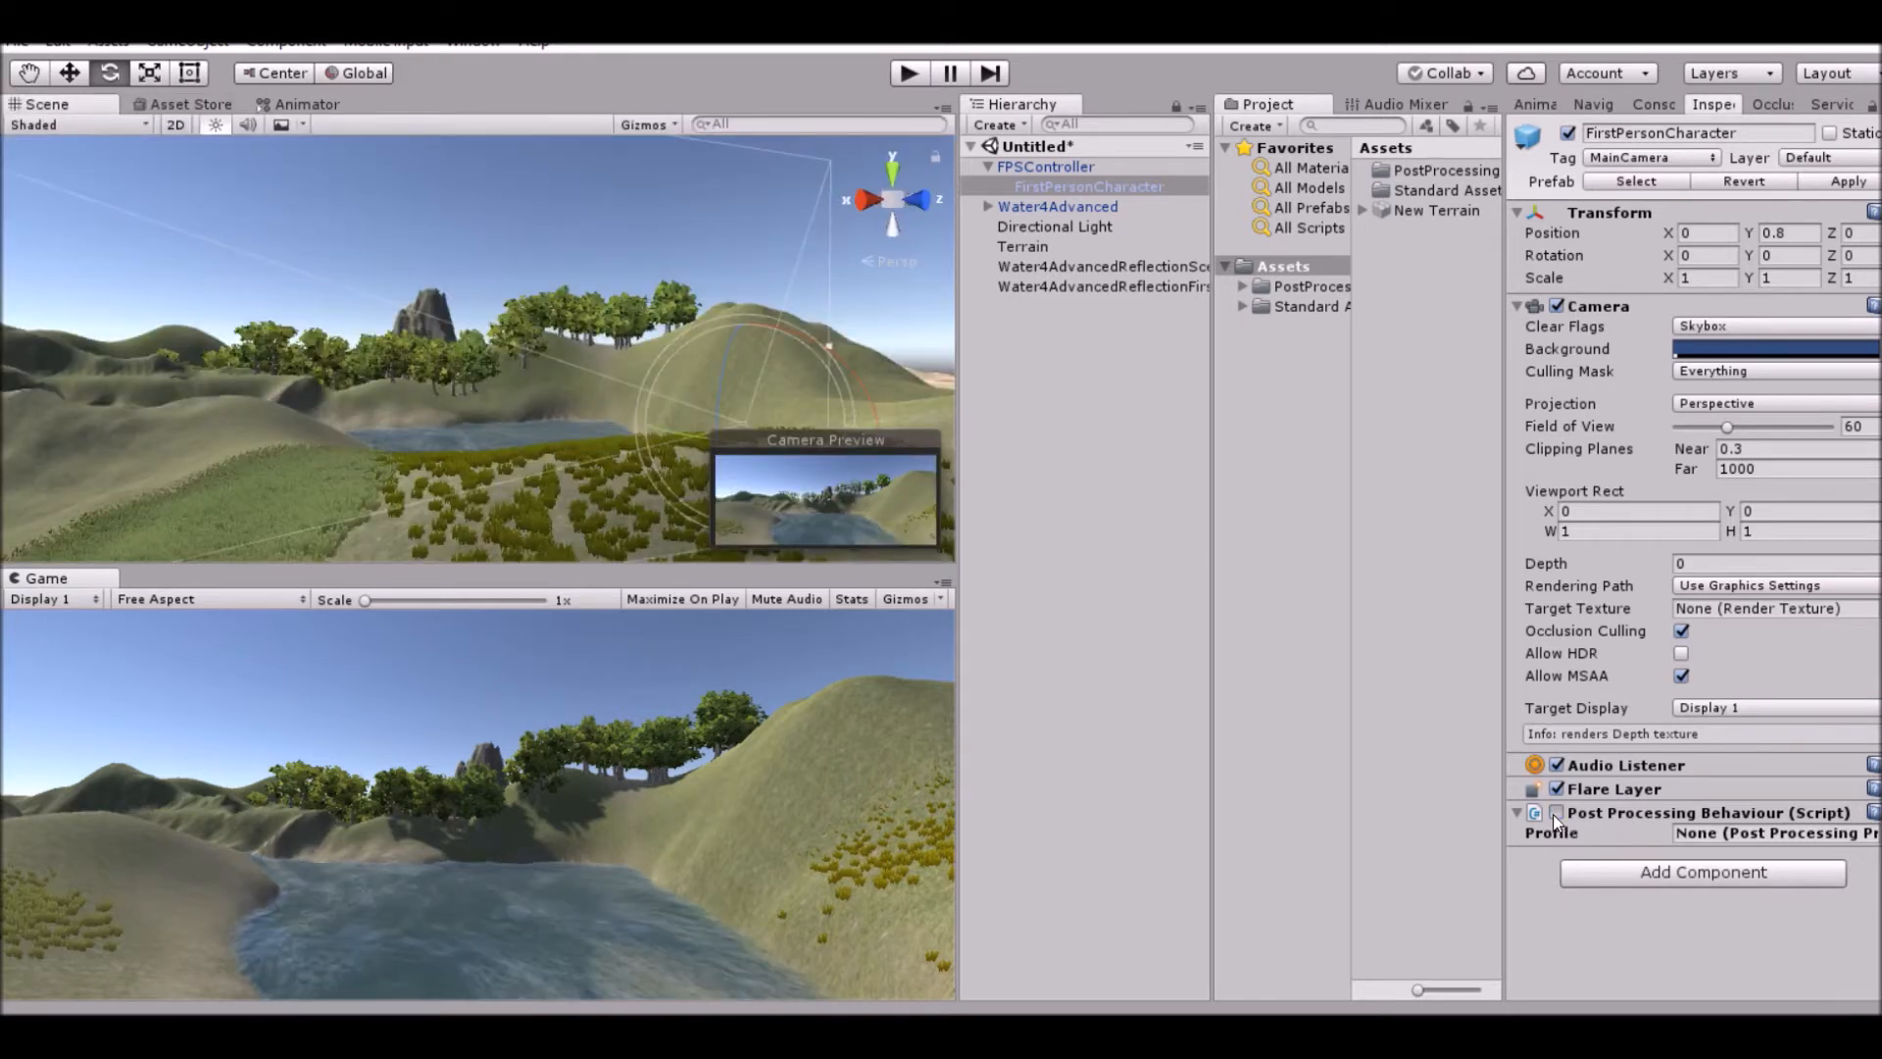
pyautogui.click(1555, 812)
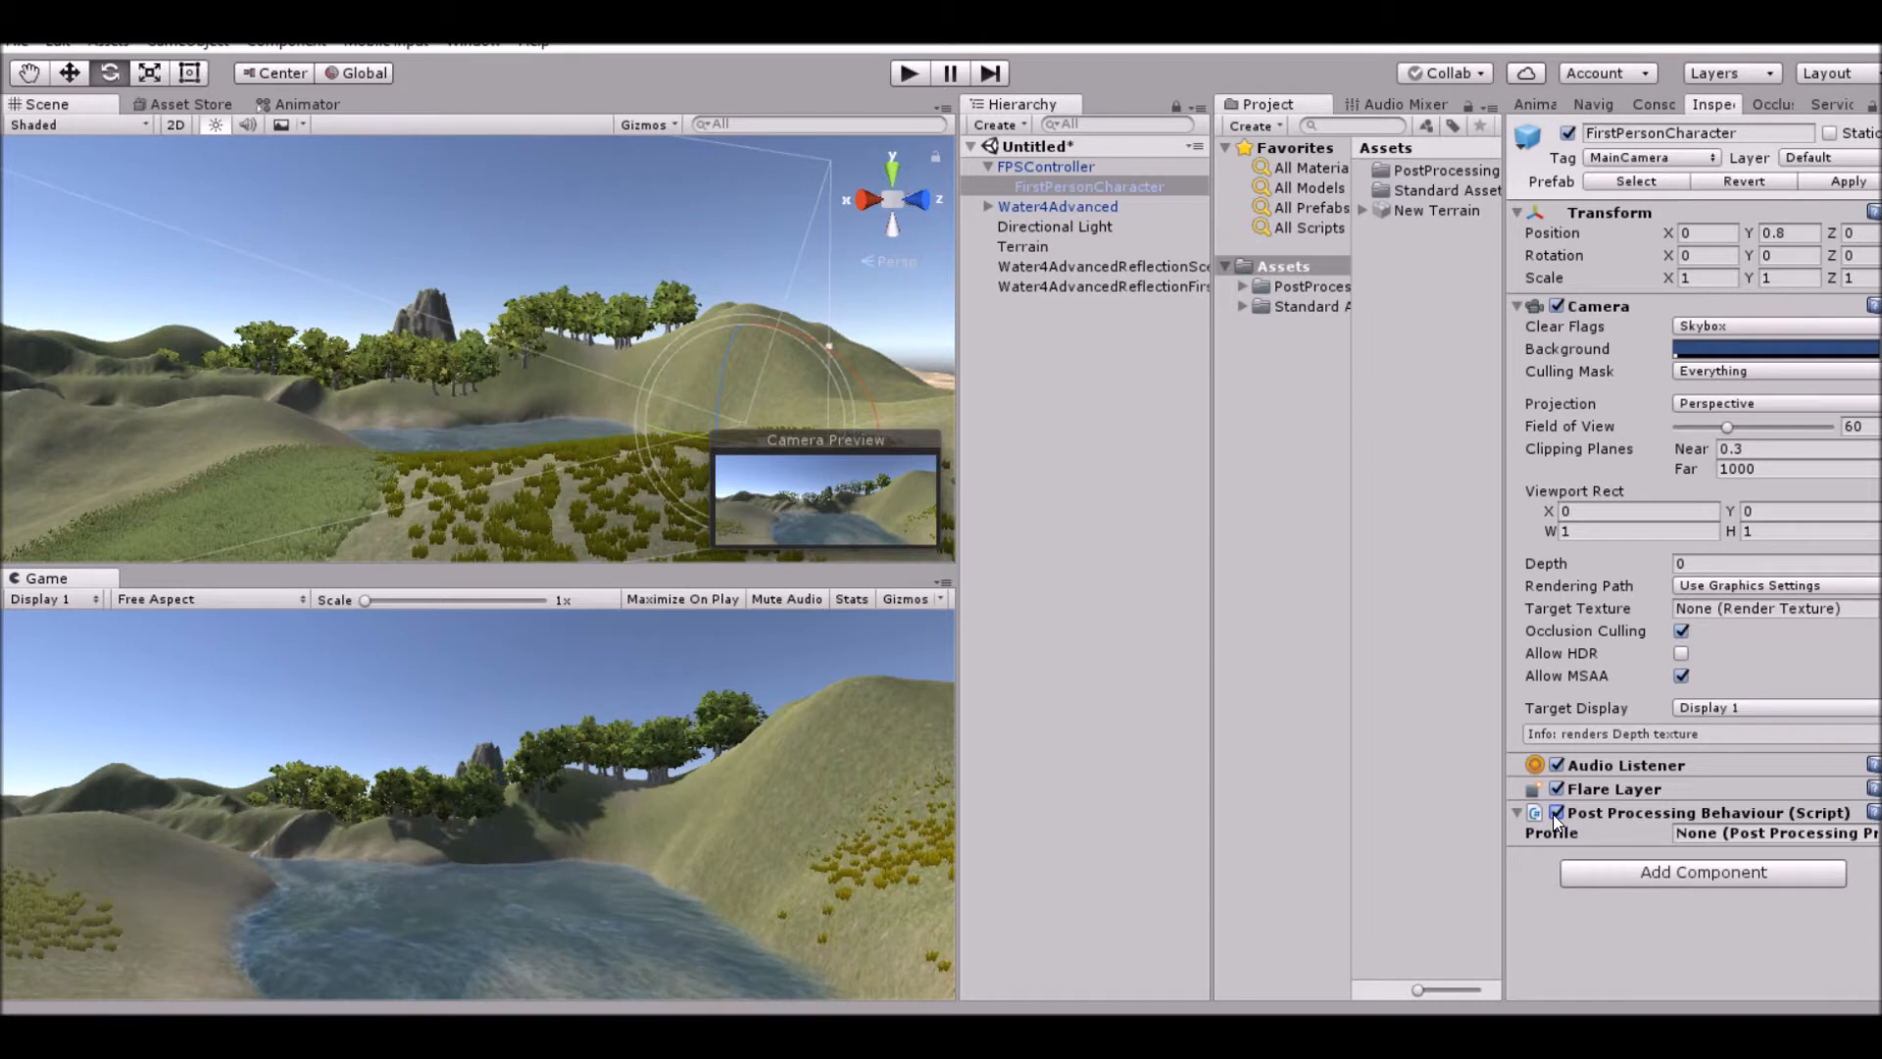
# Create a Post-Processing Profile in the Assets folder and name it Simple.
pyautogui.click(1306, 406)
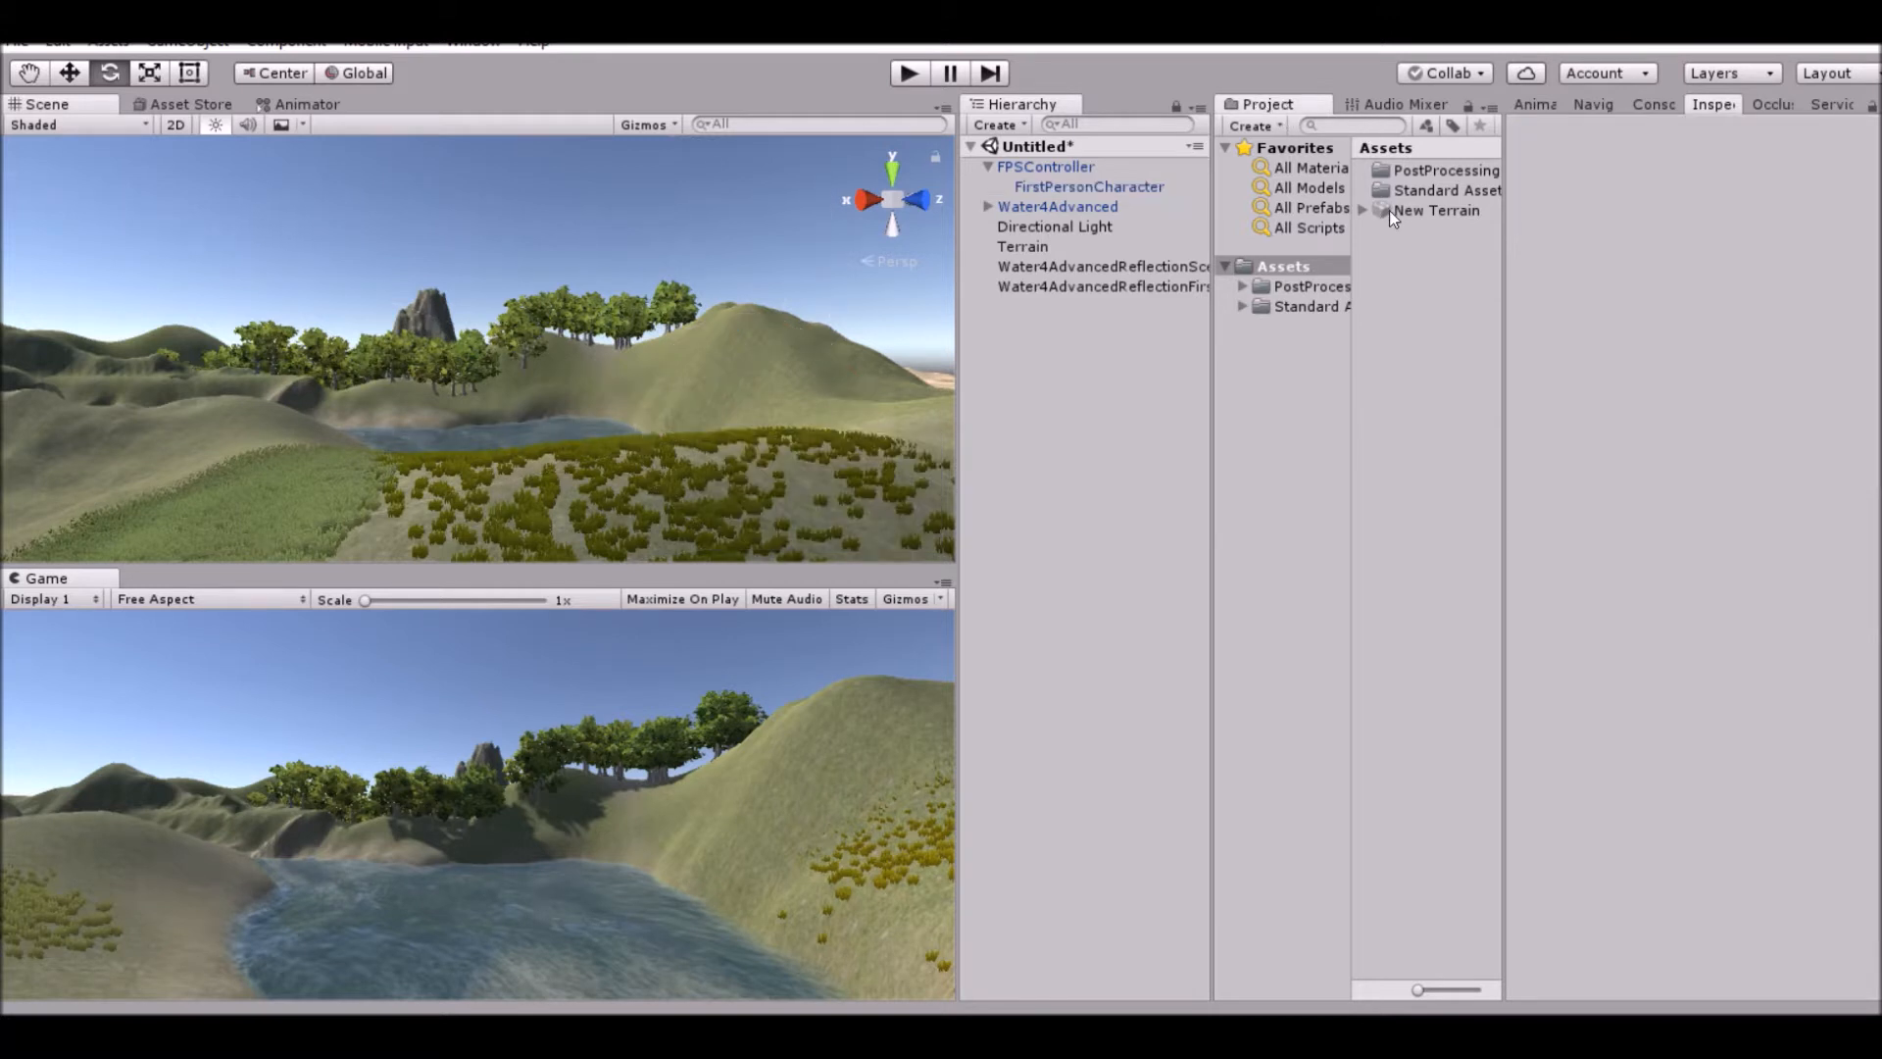
pyautogui.rightClick(1438, 317)
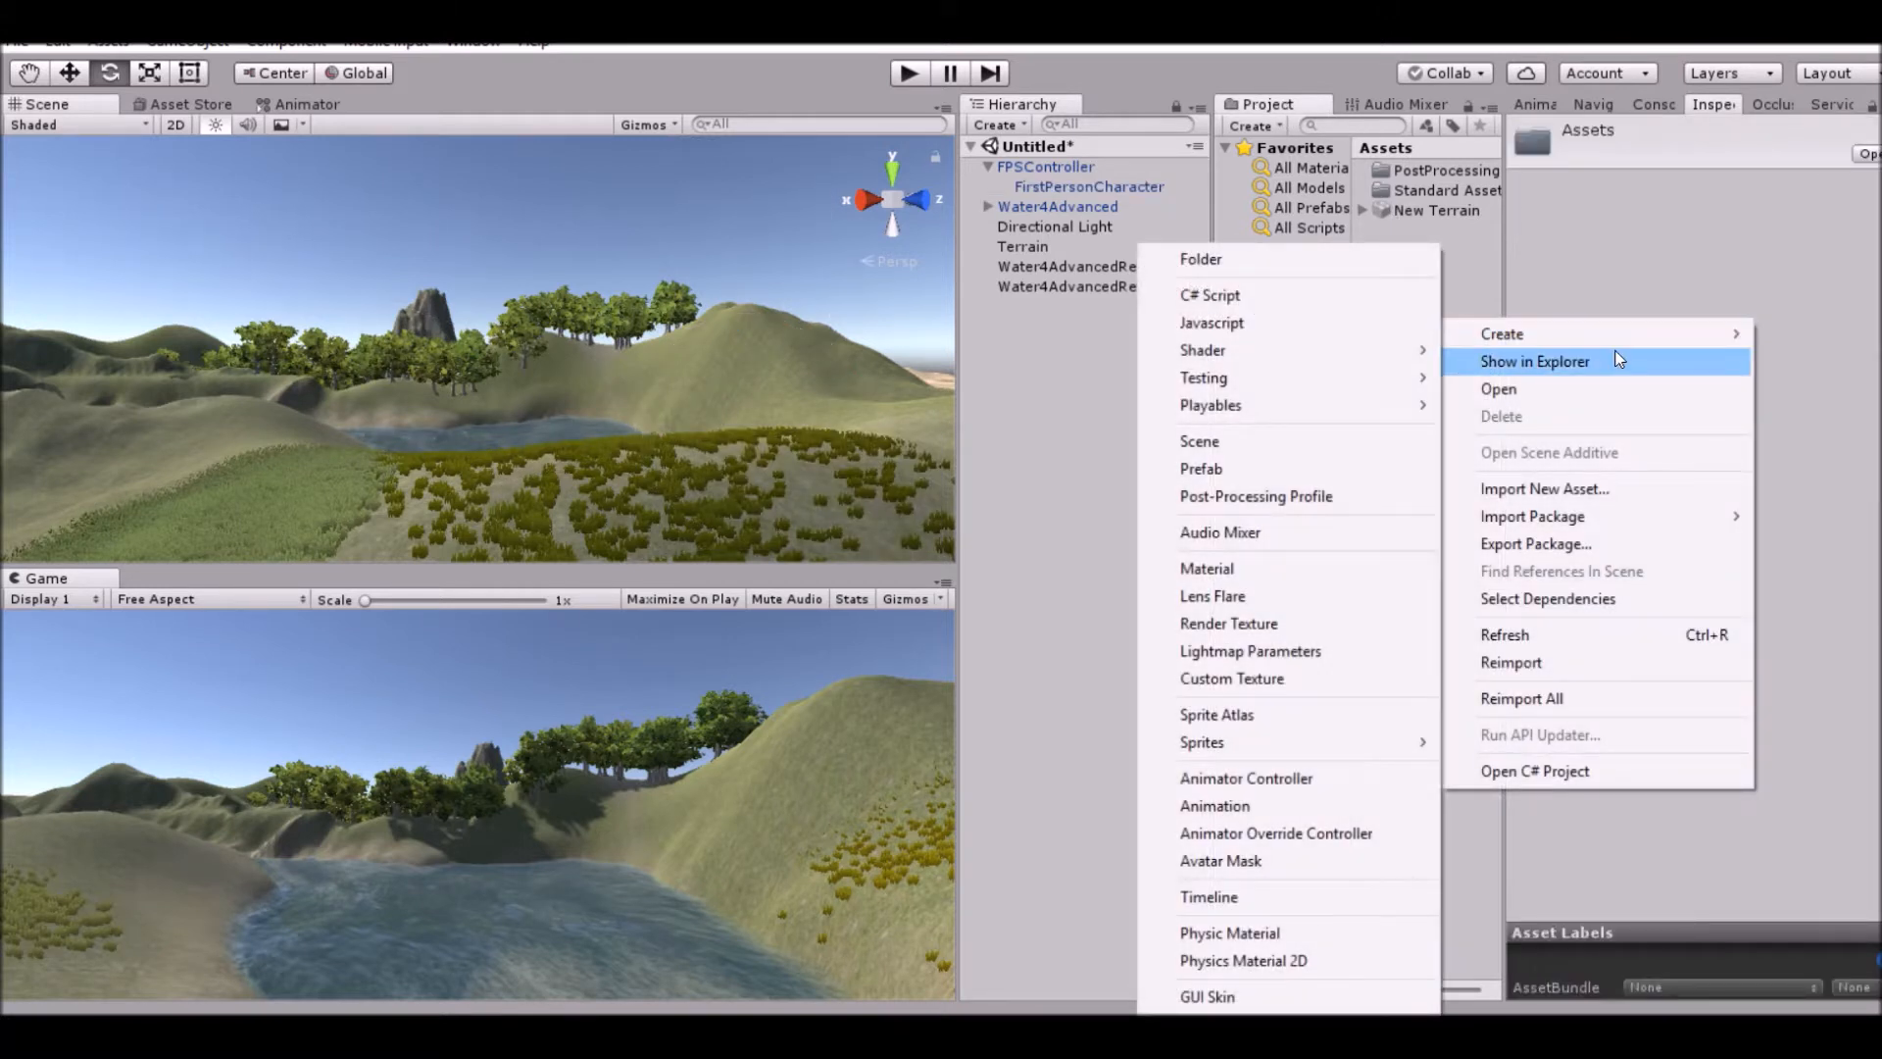
pyautogui.click(1315, 493)
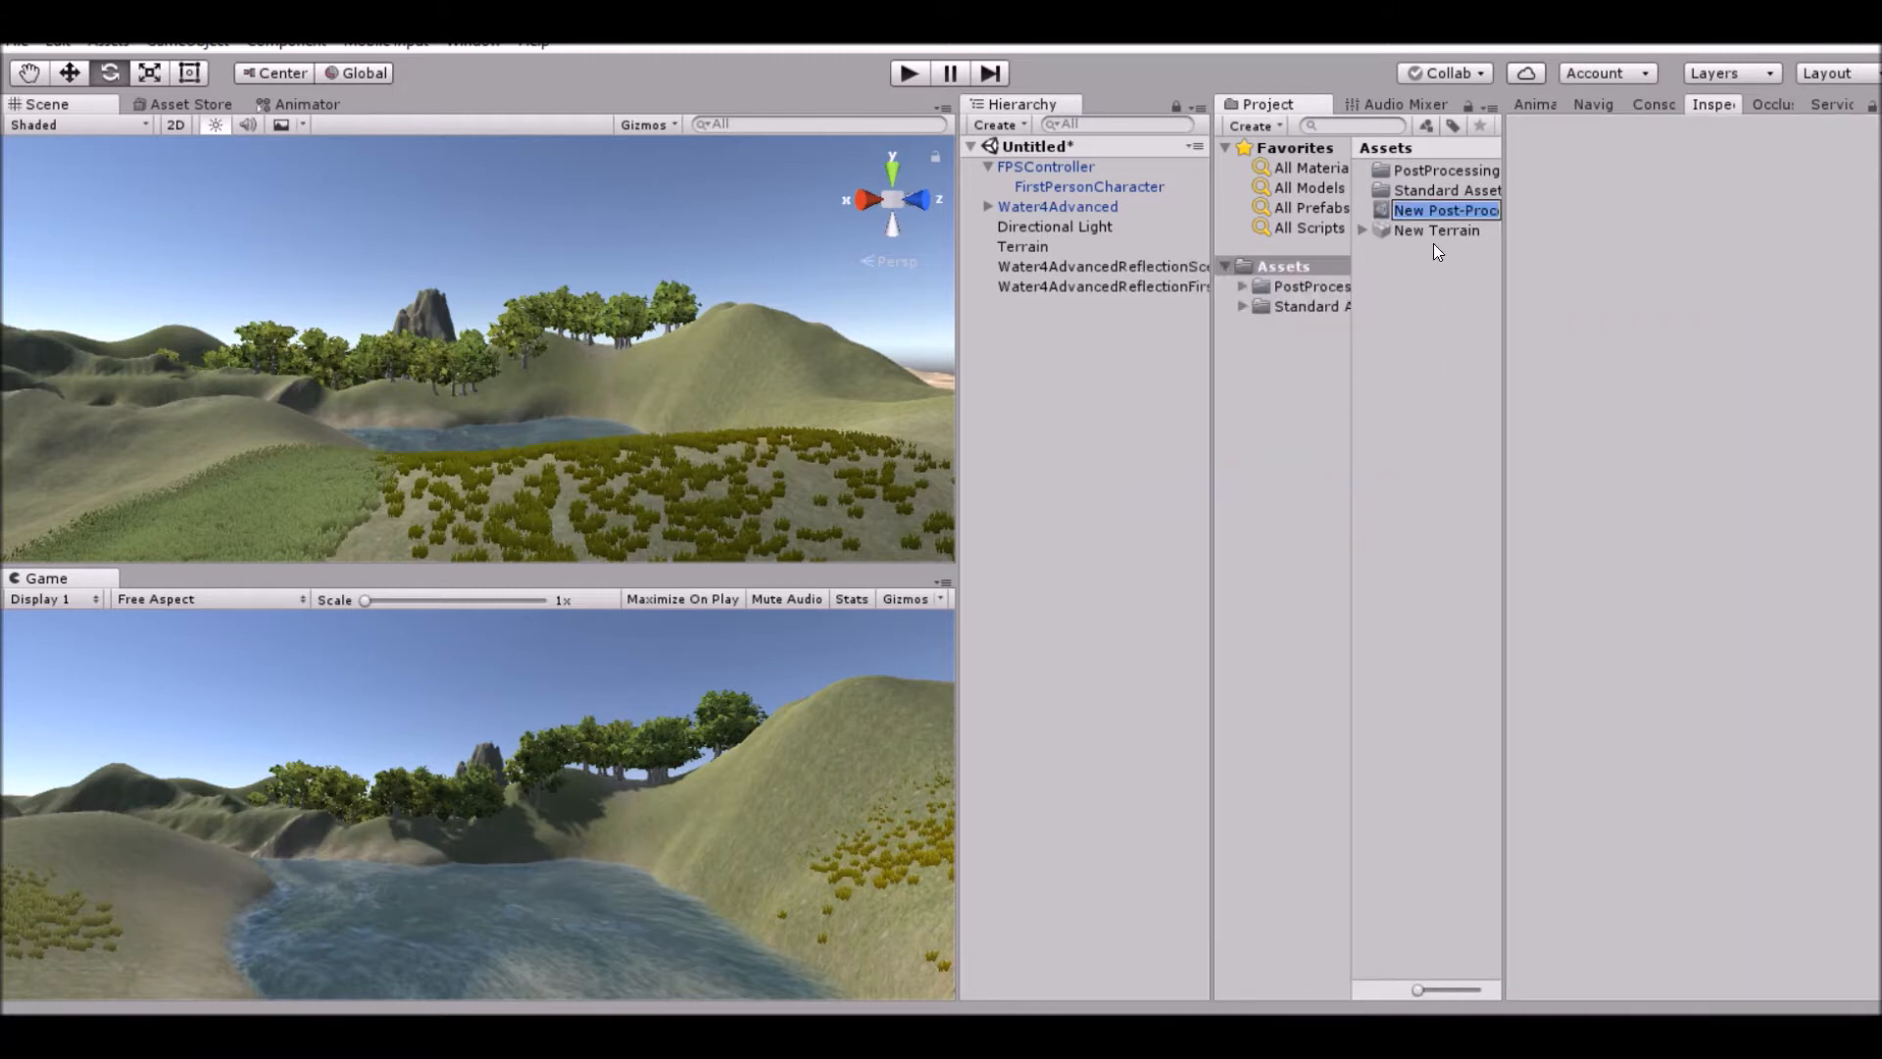
pyautogui.write('Simple')
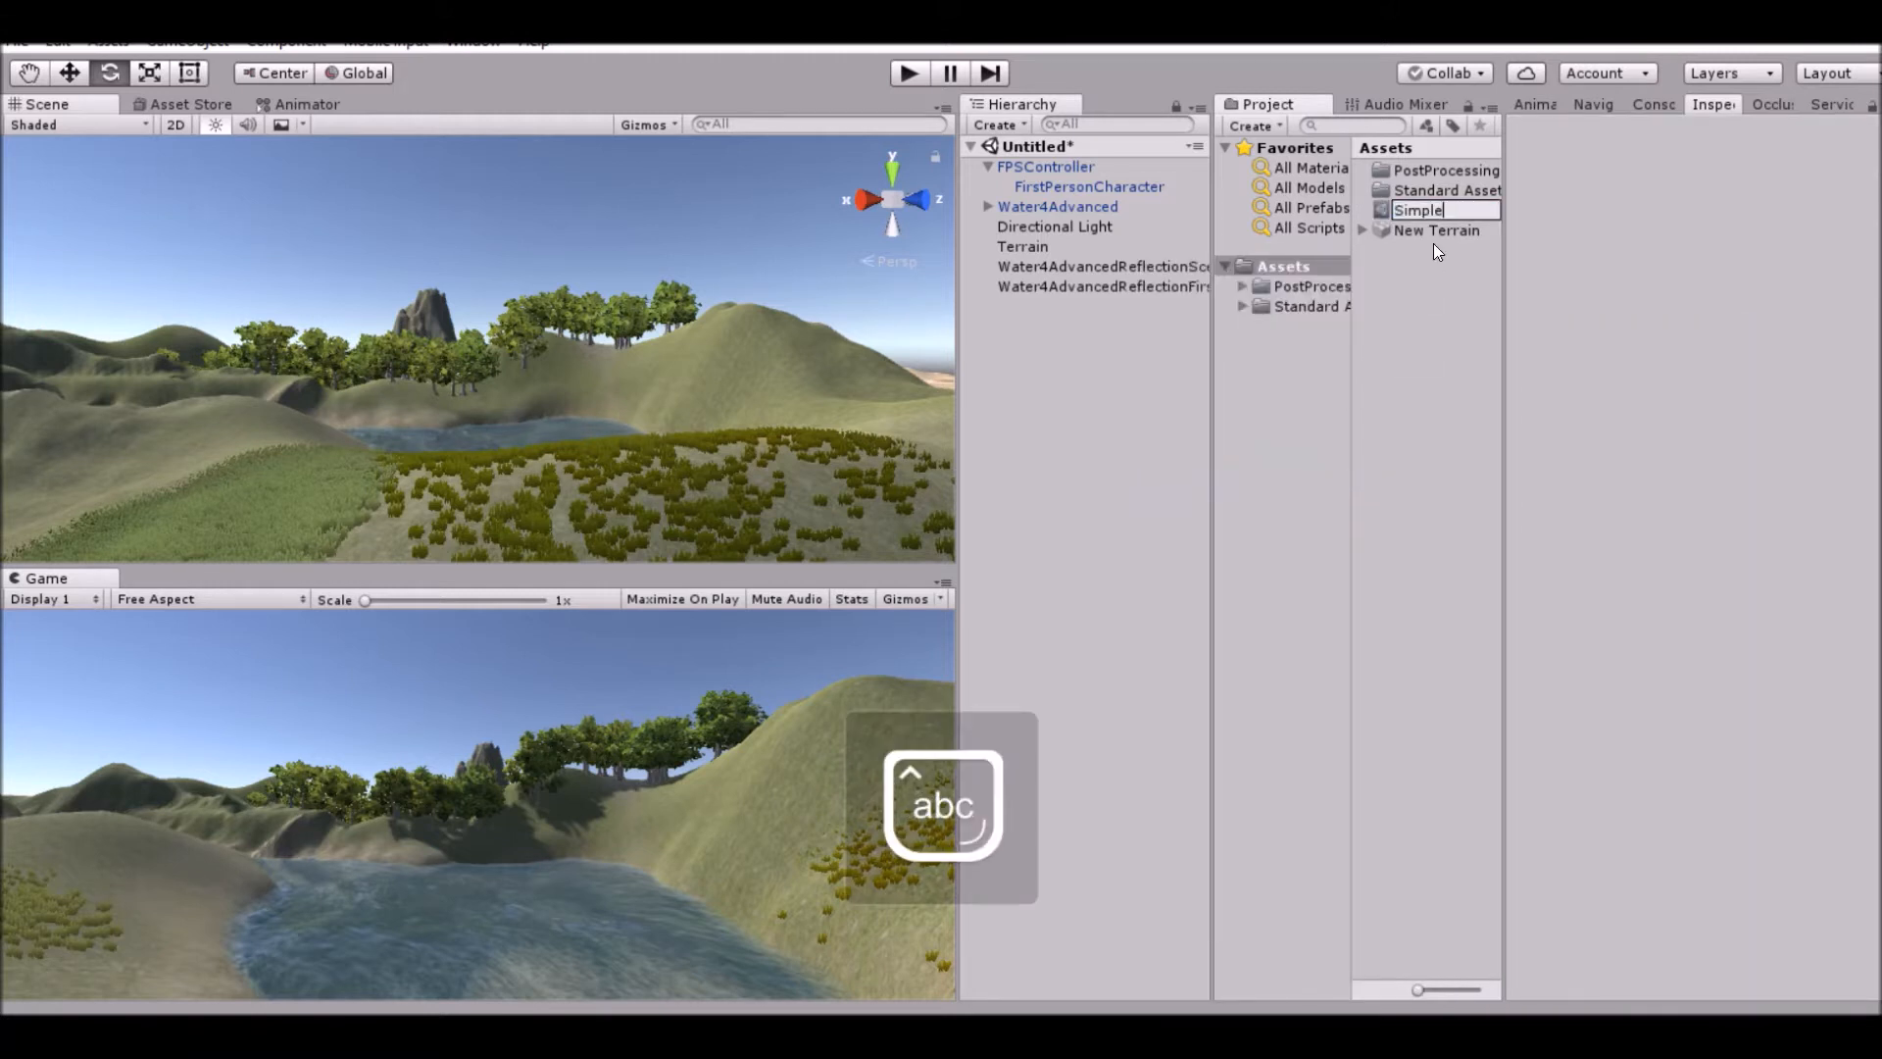
pyautogui.press('Return')
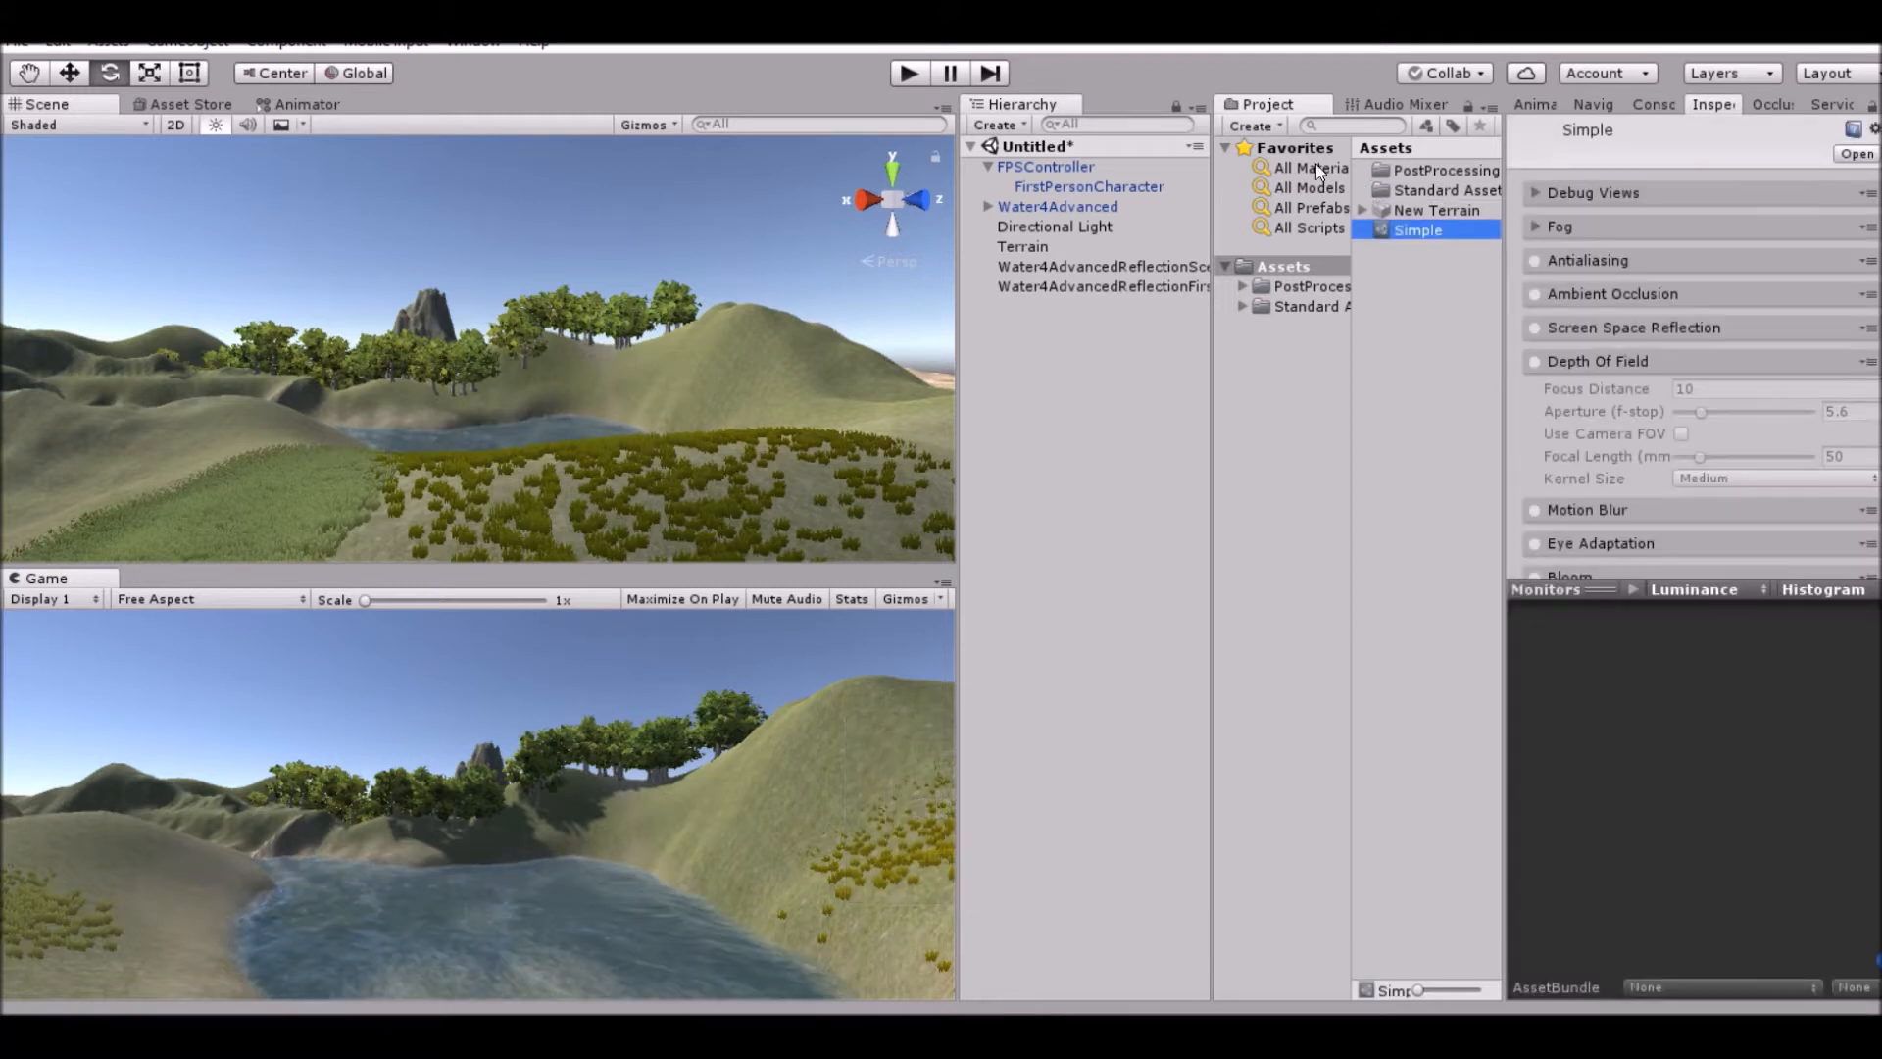
# Review the effects offered by the Simple profile, including the Antialiasing and Ambient Occlusion settings, and collapse the expanded sections.
pyautogui.click(1644, 368)
pyautogui.scroll(-5, 1693, 273)
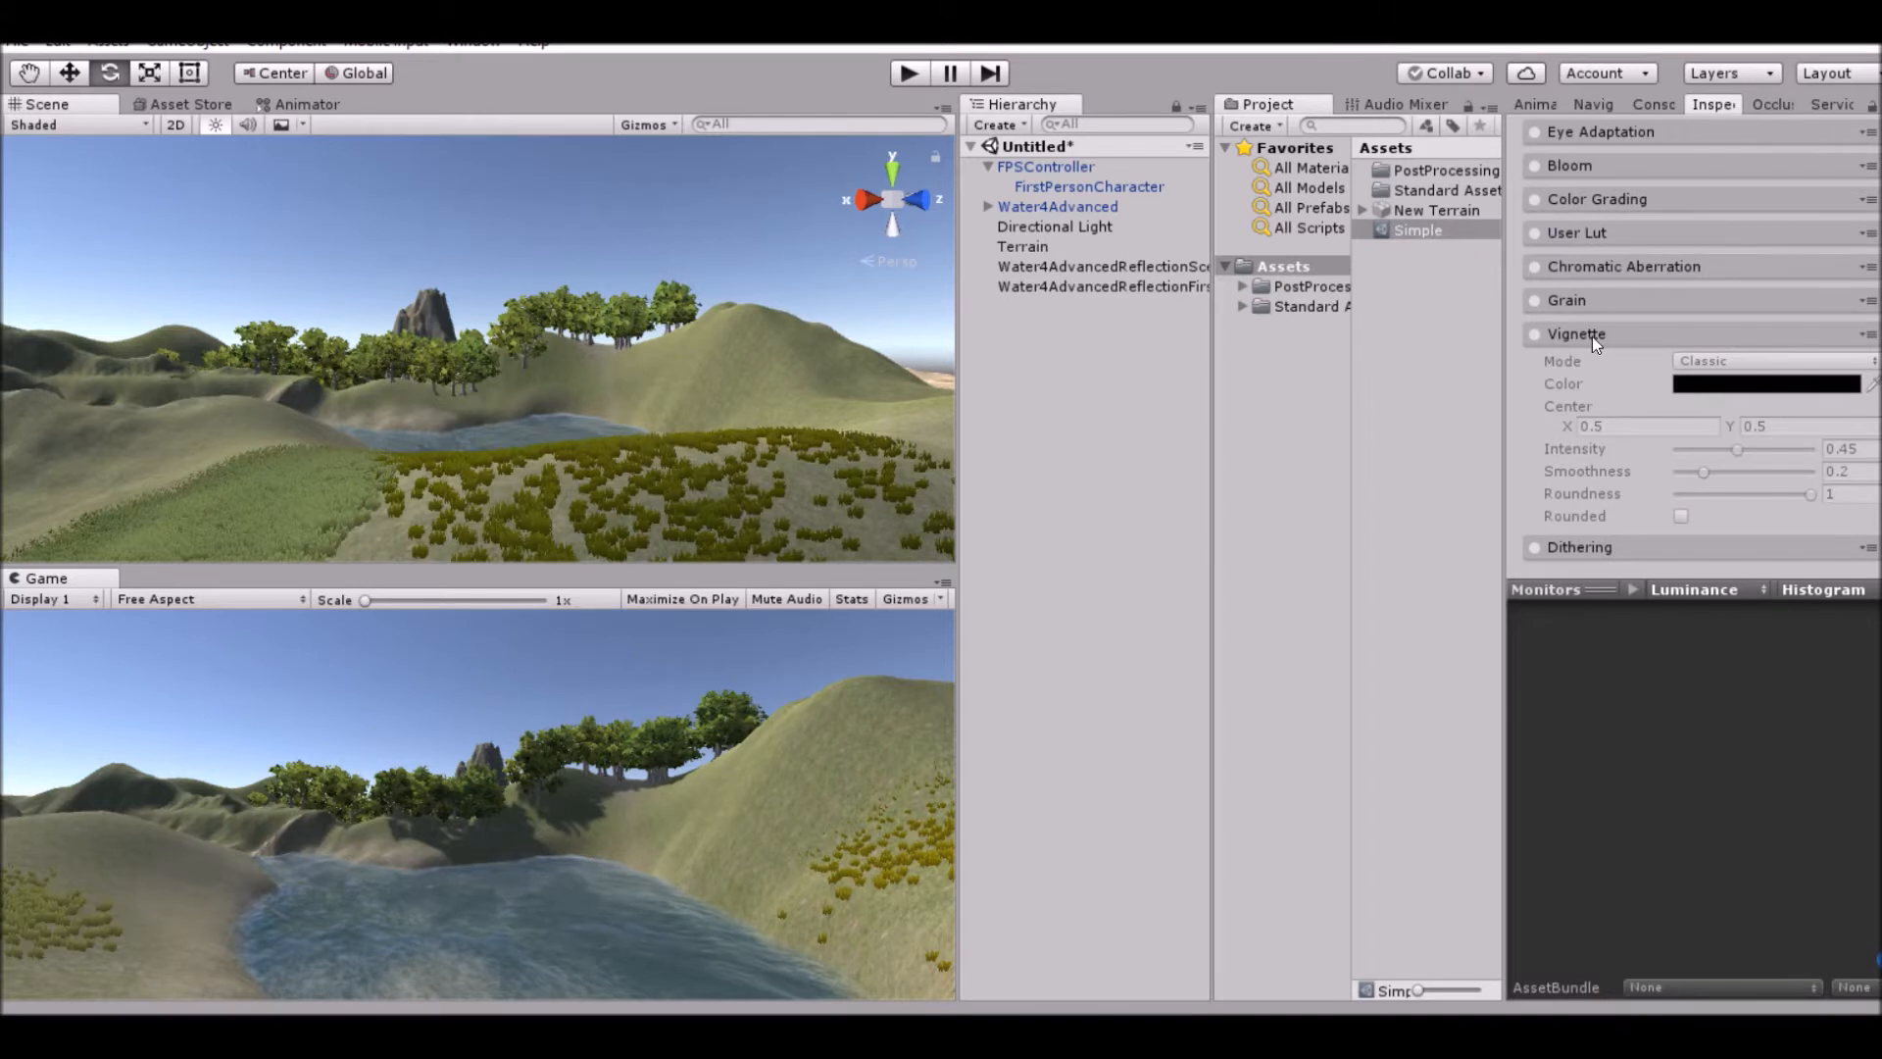
pyautogui.scroll(5, 1603, 372)
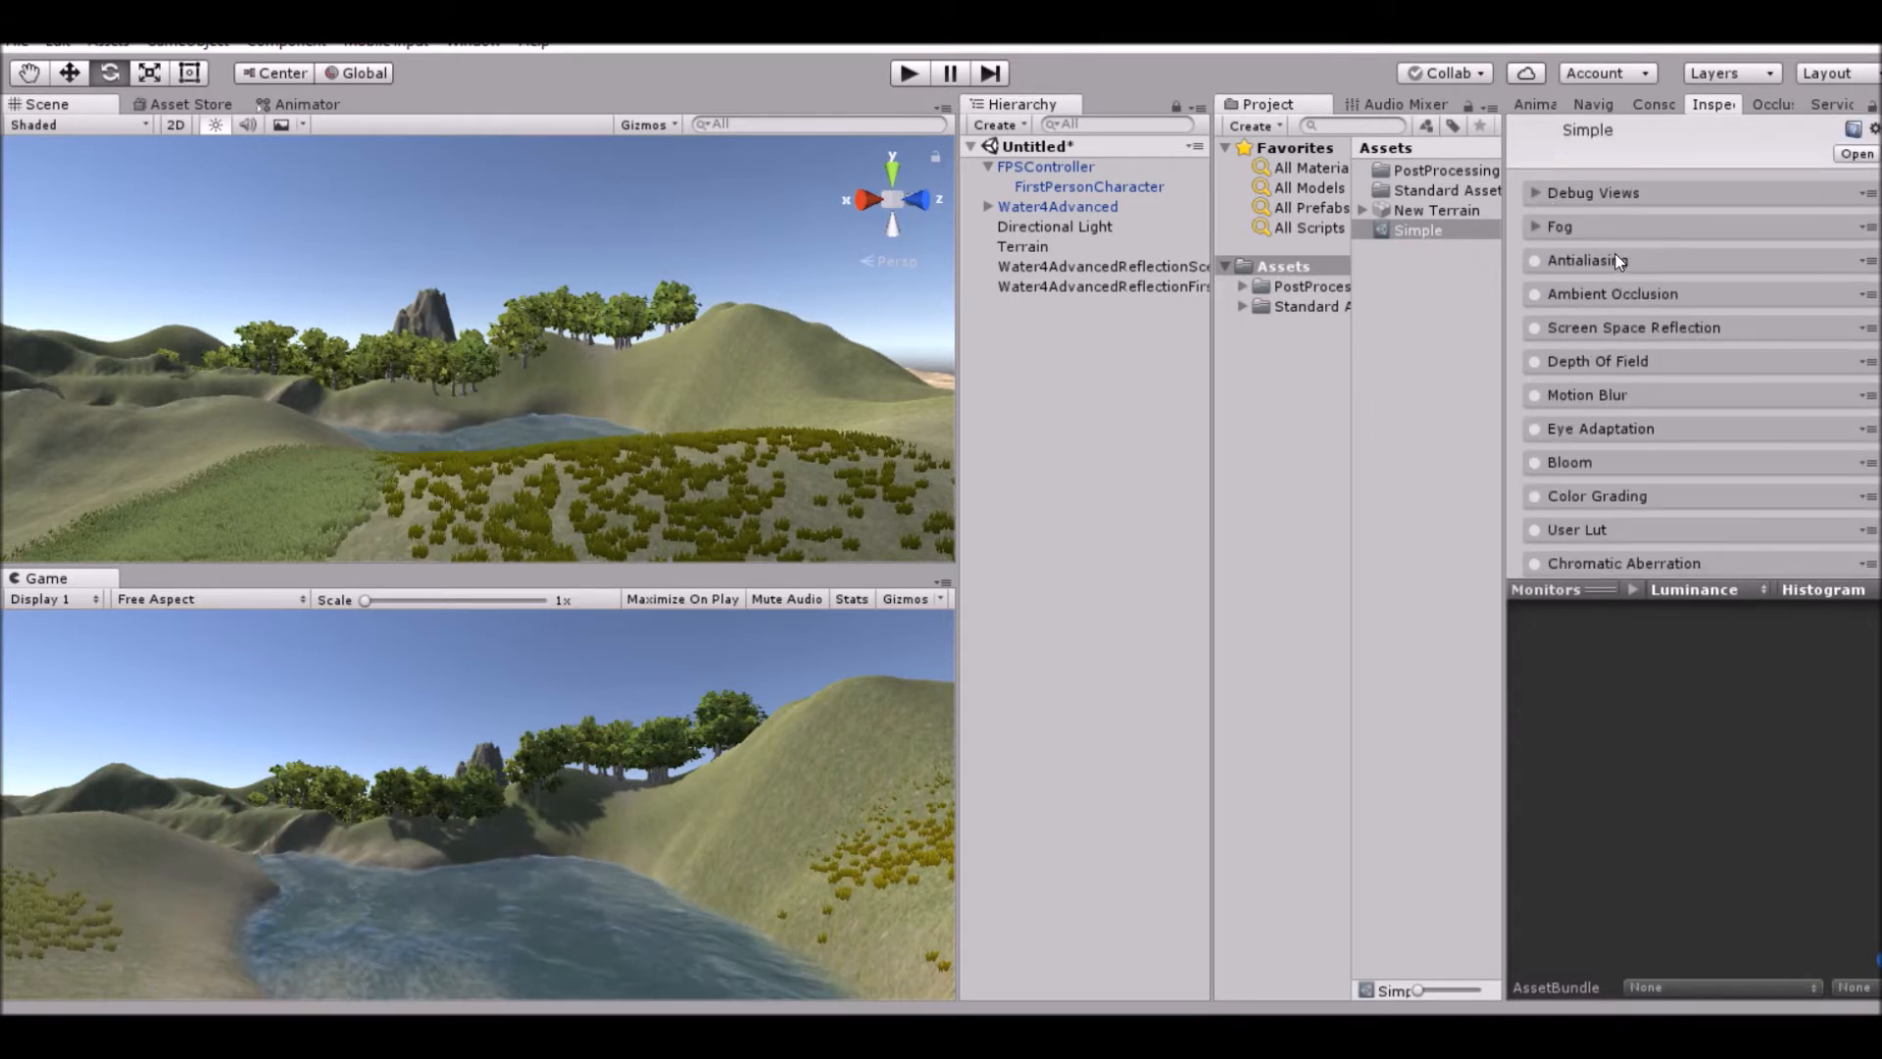
pyautogui.scroll(-5, 1610, 267)
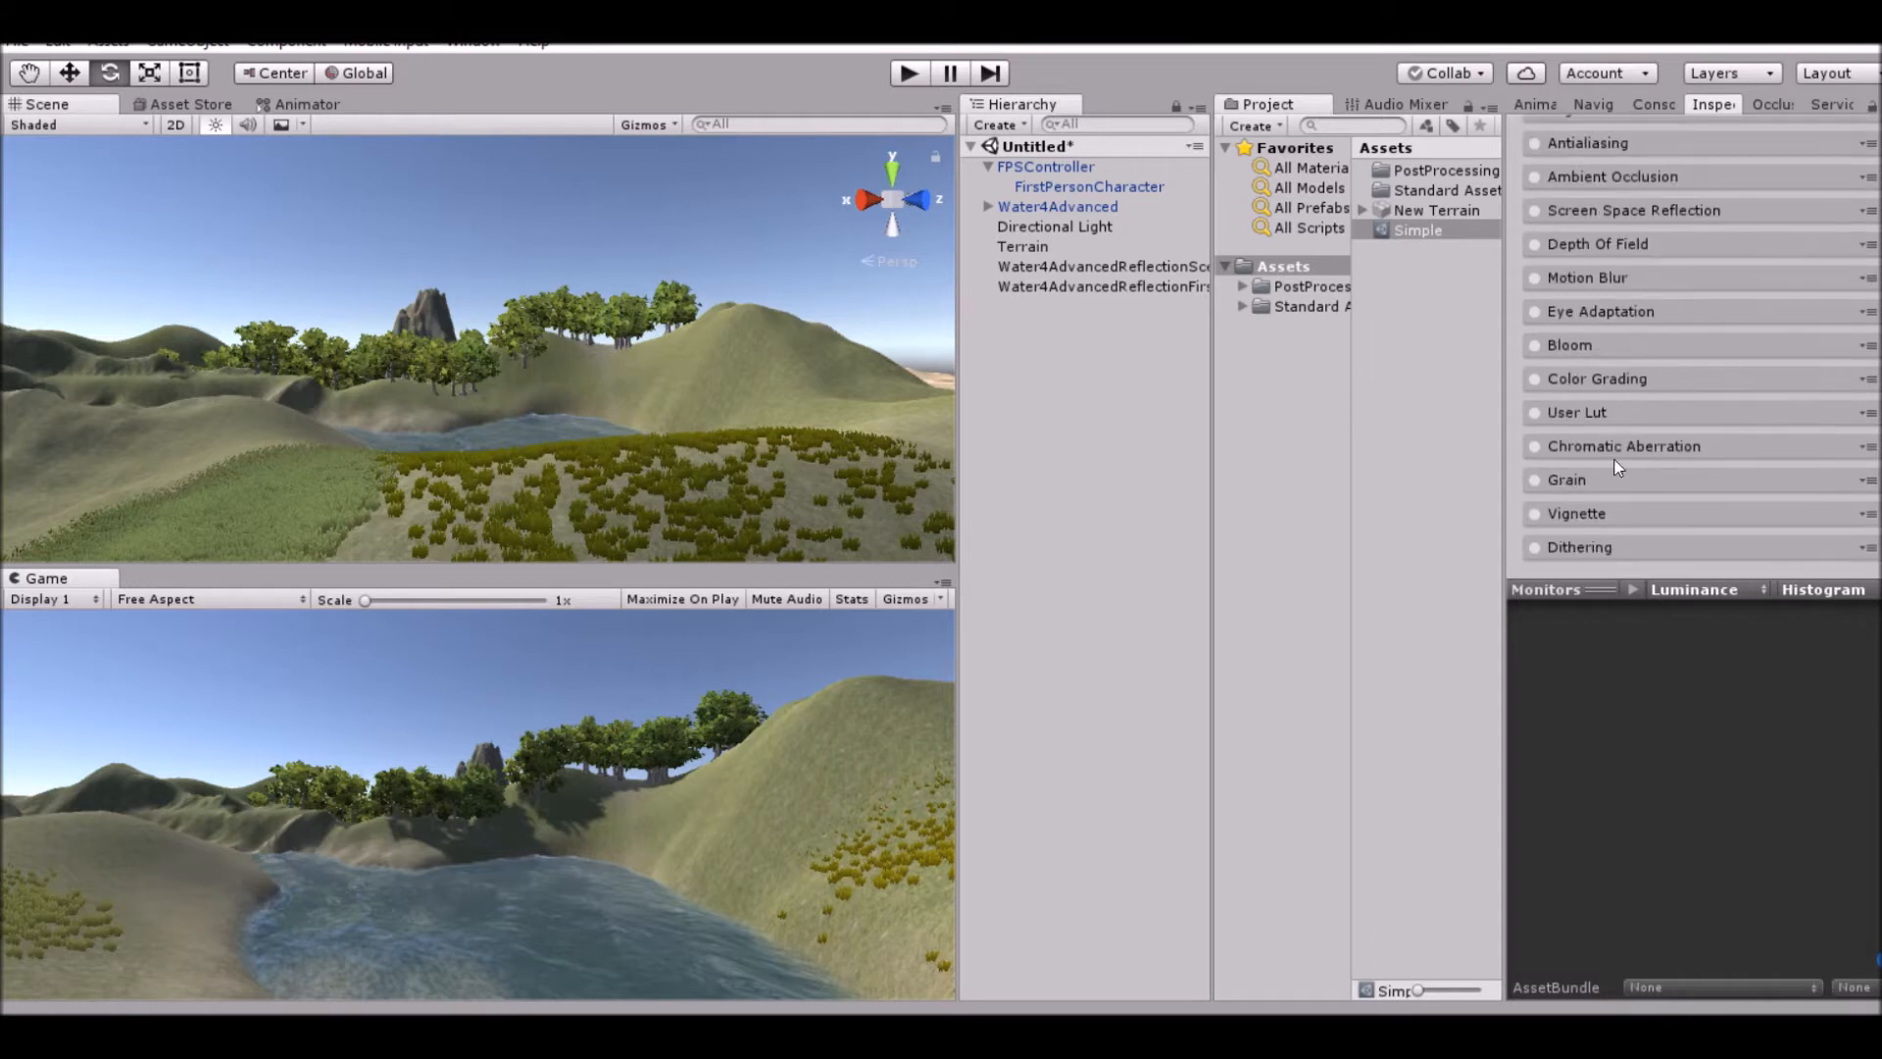
pyautogui.scroll(5, 1606, 460)
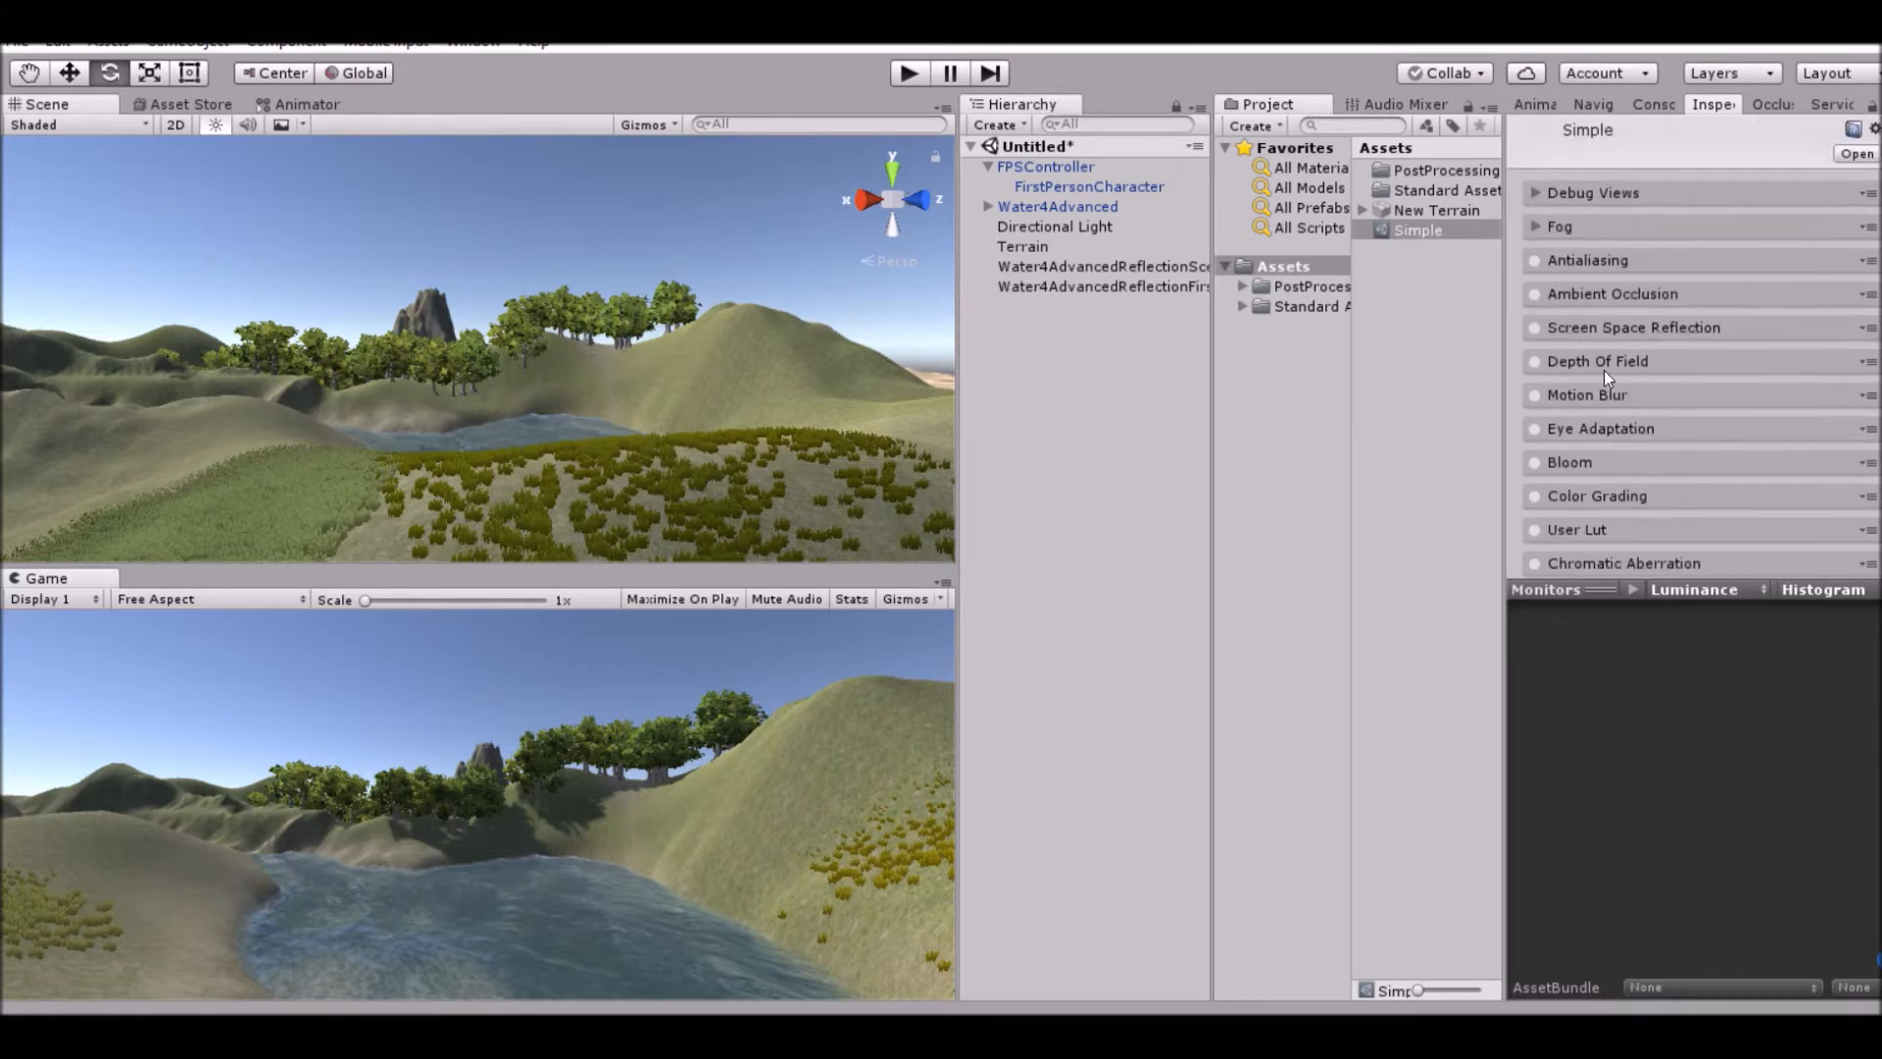
pyautogui.click(1566, 262)
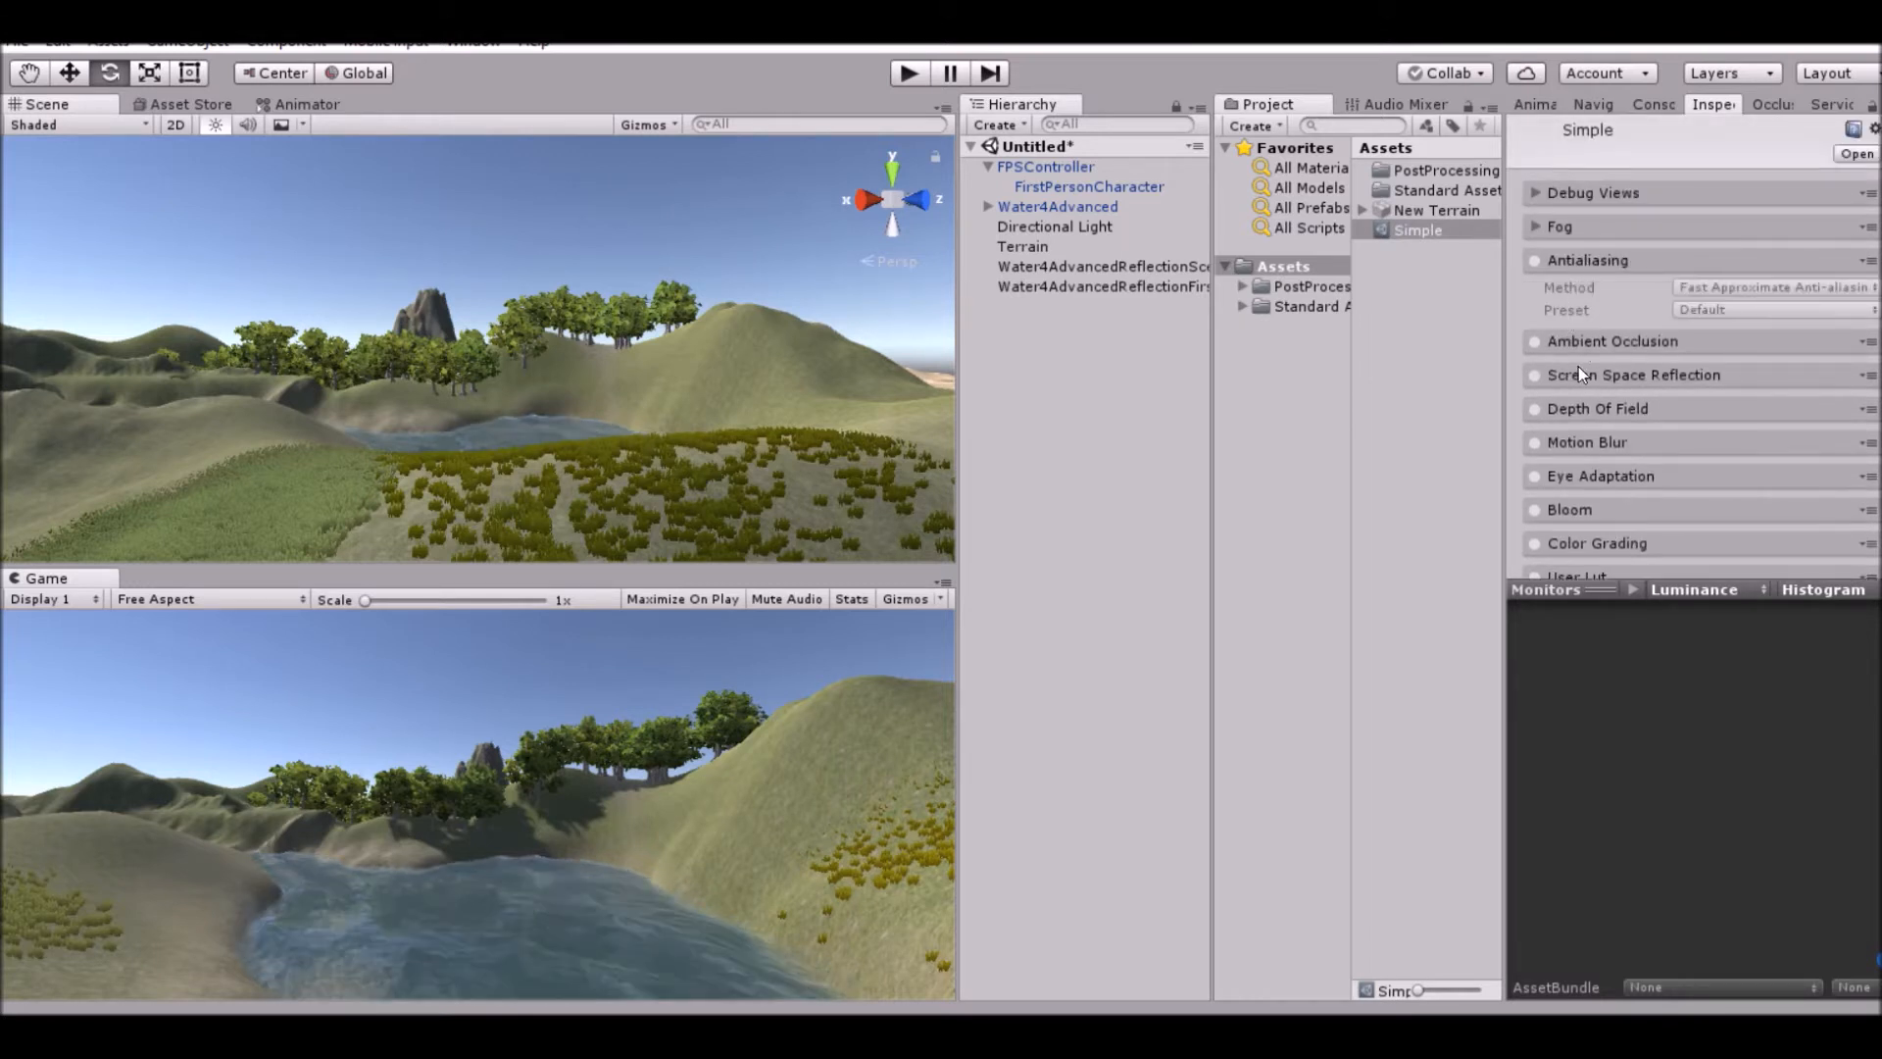
pyautogui.click(1619, 341)
pyautogui.scroll(-3, 1628, 380)
pyautogui.scroll(-4, 1625, 410)
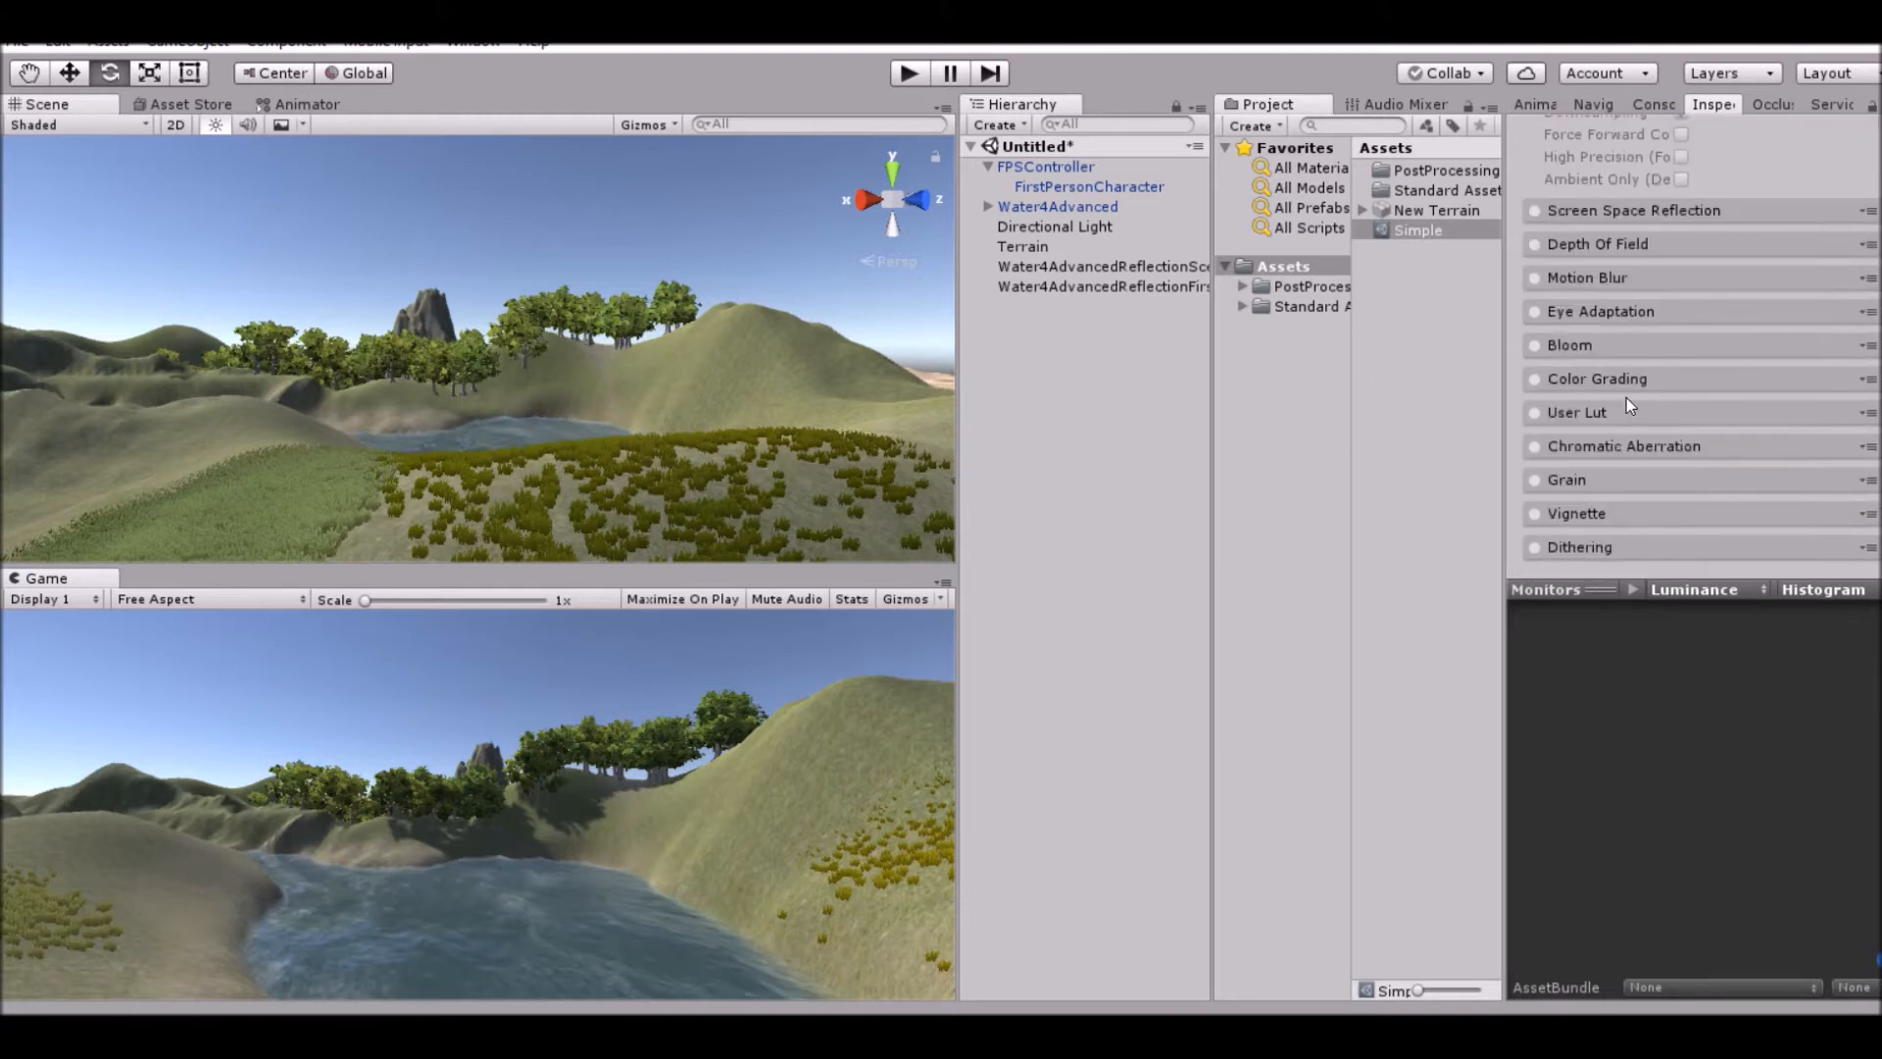
pyautogui.scroll(7, 1626, 391)
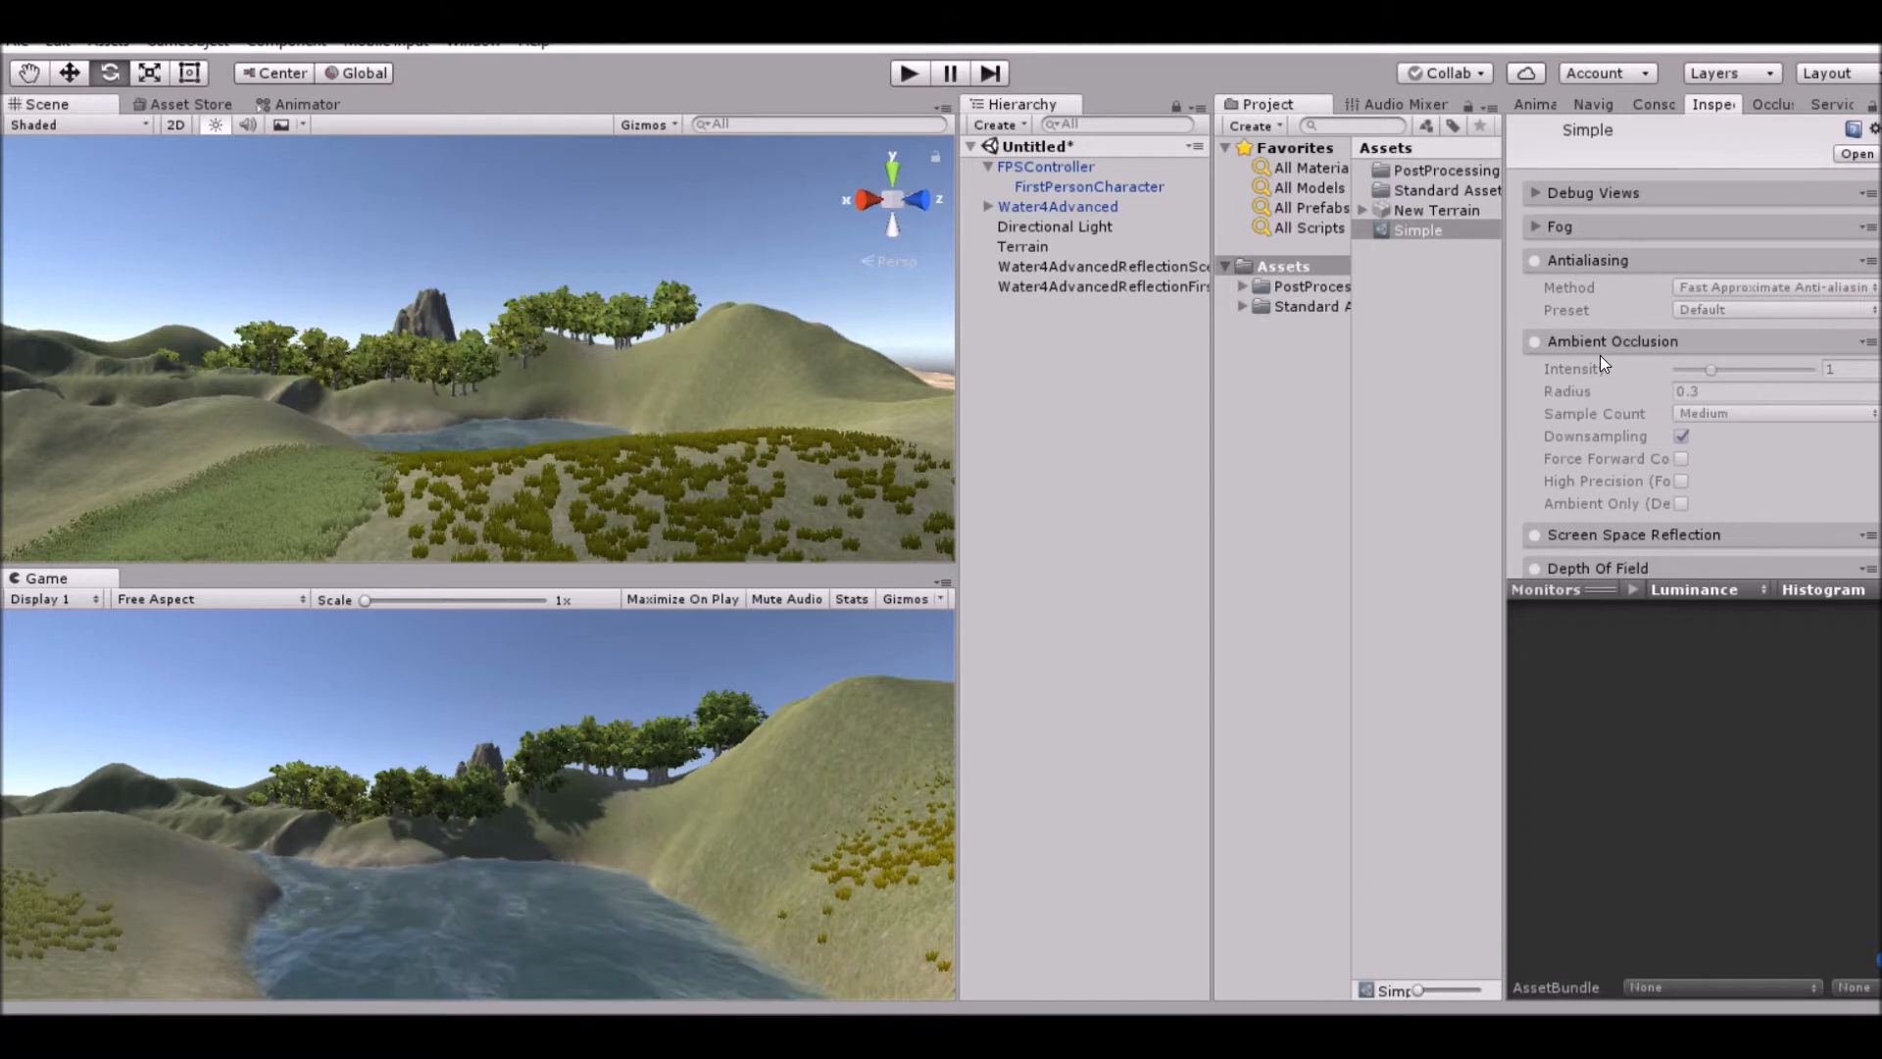
pyautogui.click(1602, 343)
pyautogui.click(1599, 262)
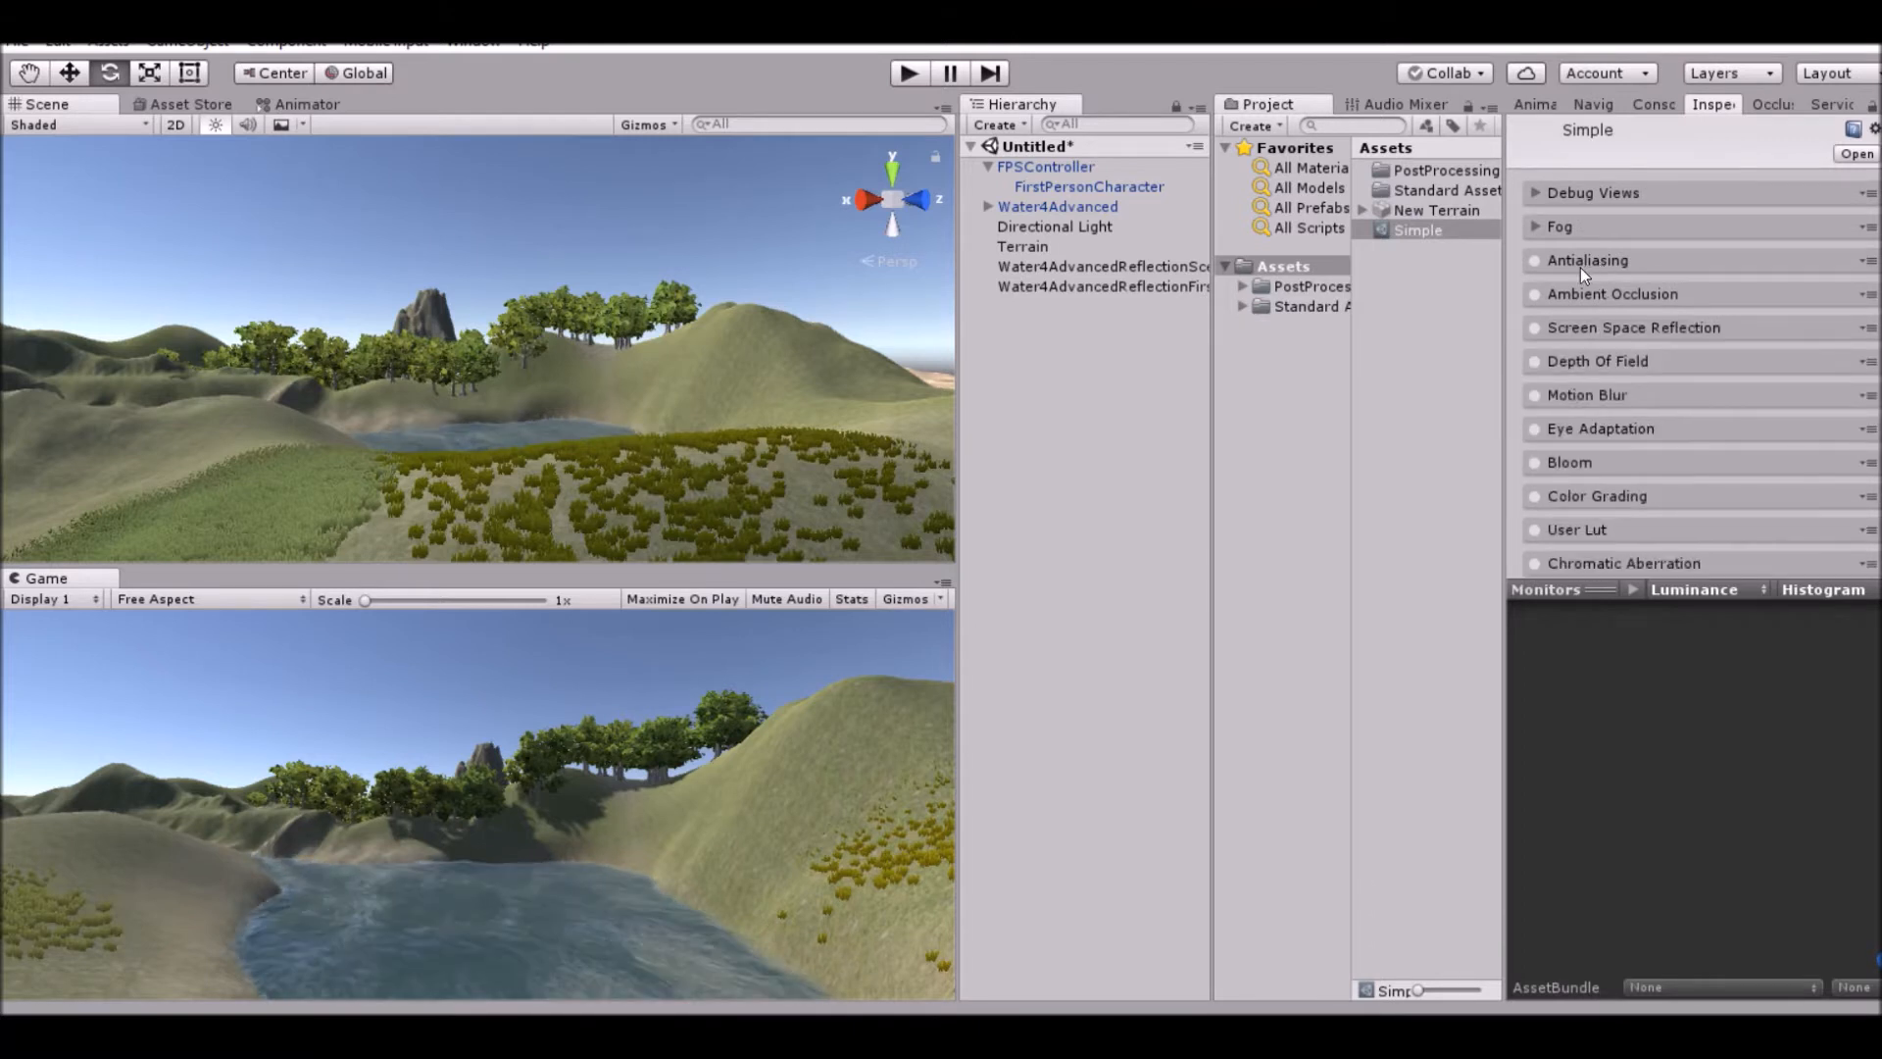
# Enable Antialiasing in the Simple profile and assign that profile to FirstPersonCharacter's Post Processing Behaviour.
pyautogui.click(1579, 265)
pyautogui.click(1535, 260)
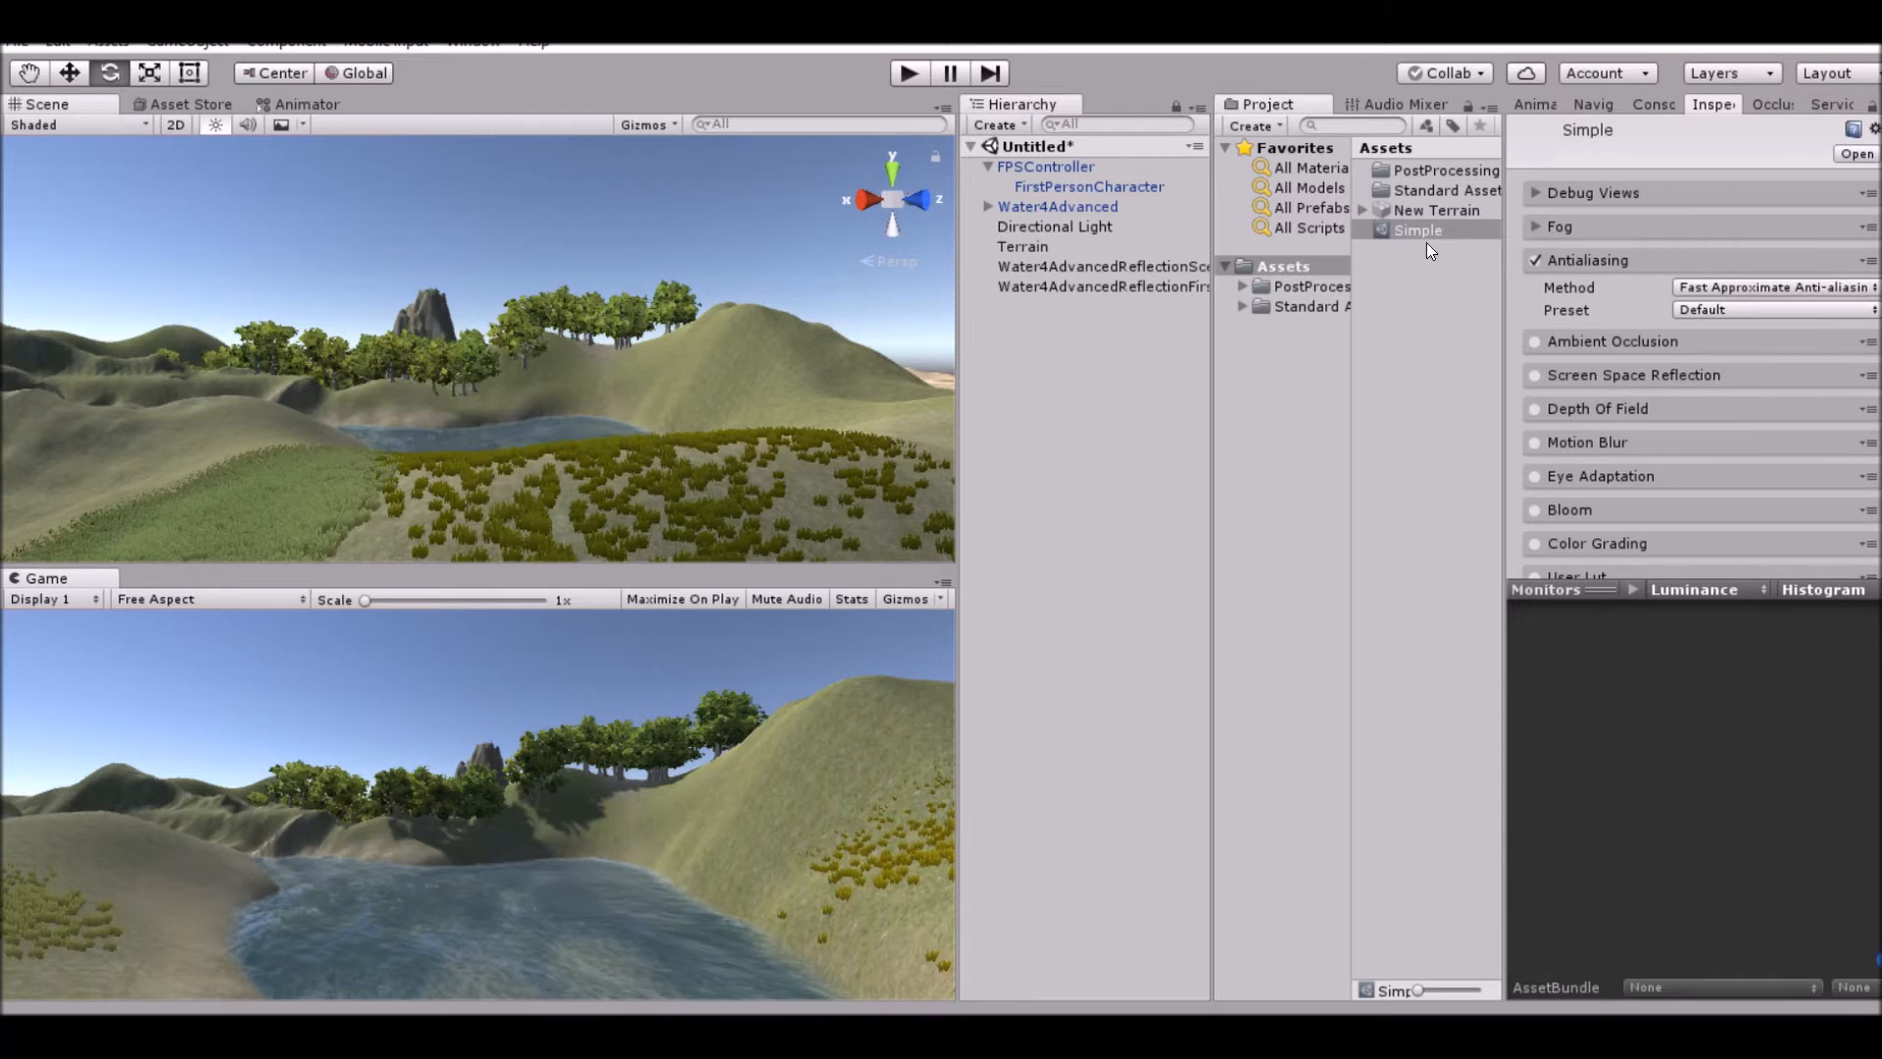
pyautogui.click(1078, 185)
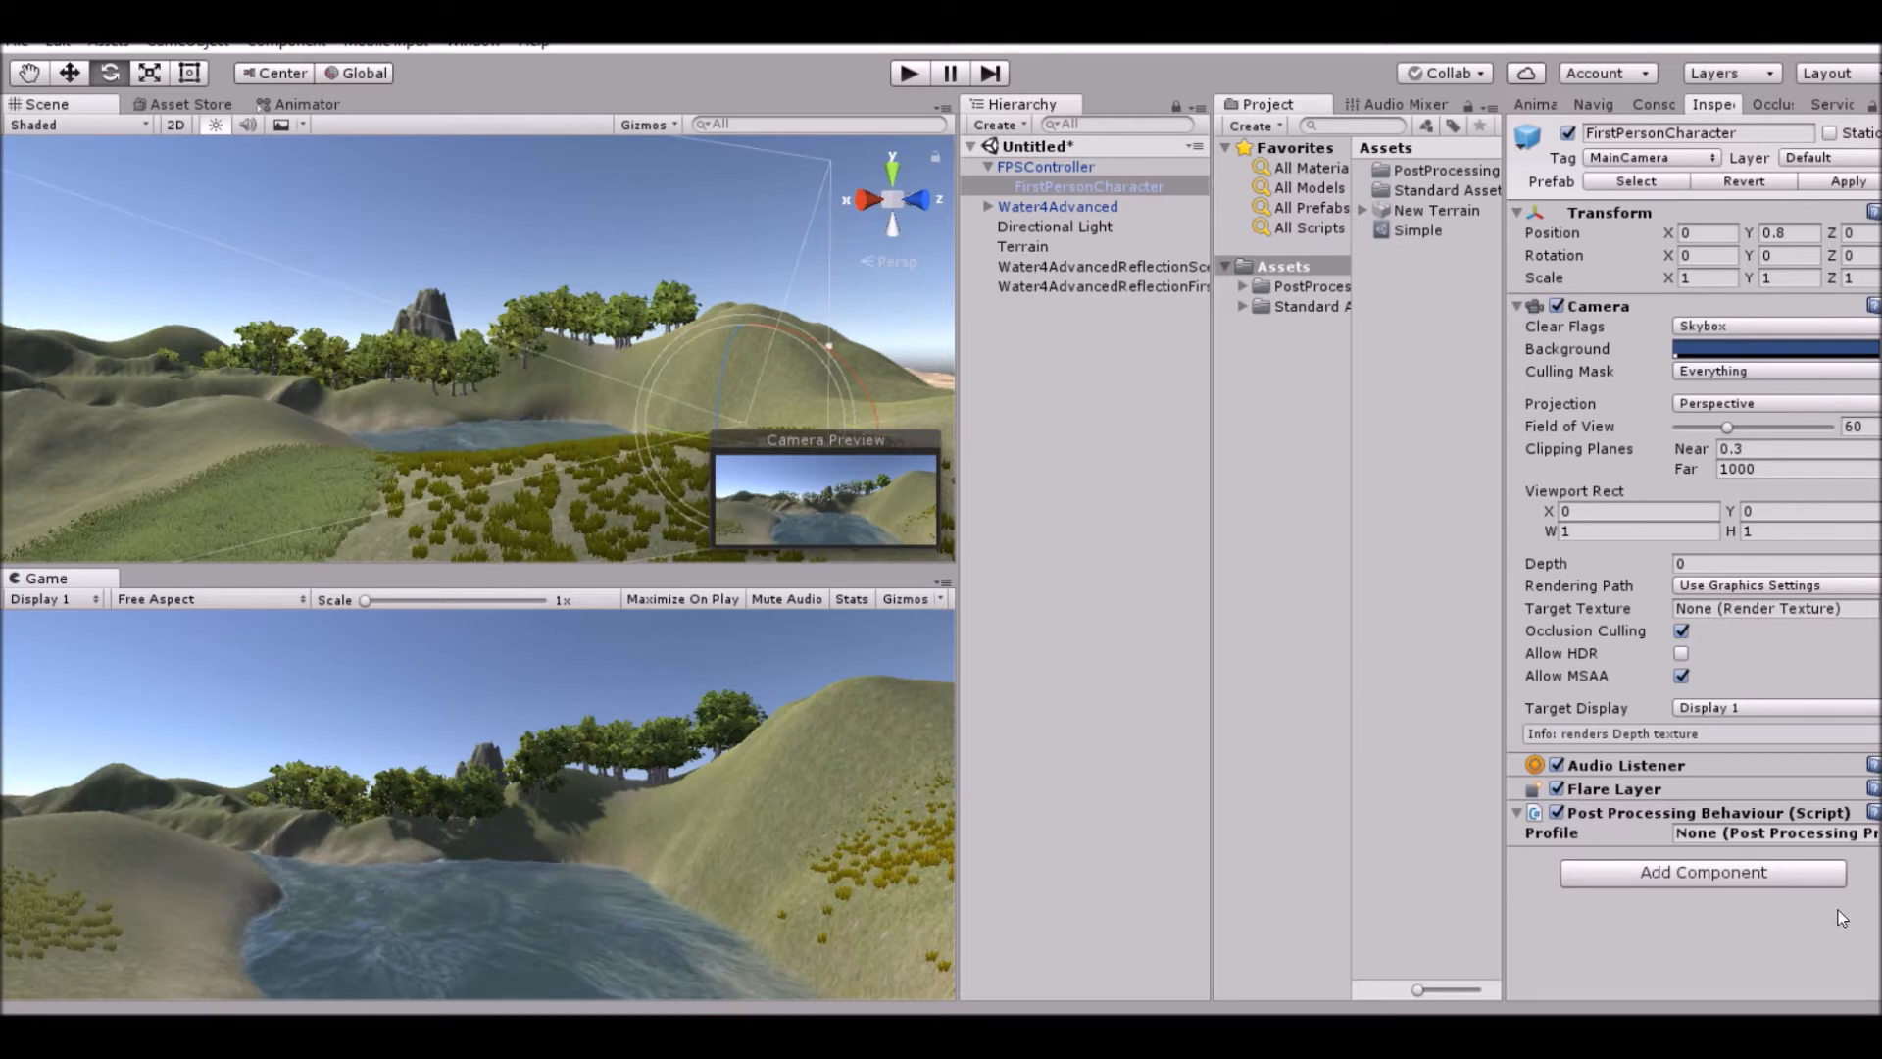
pyautogui.click(1735, 843)
pyautogui.moveTo(1731, 840); pyautogui.dragTo(1731, 840)
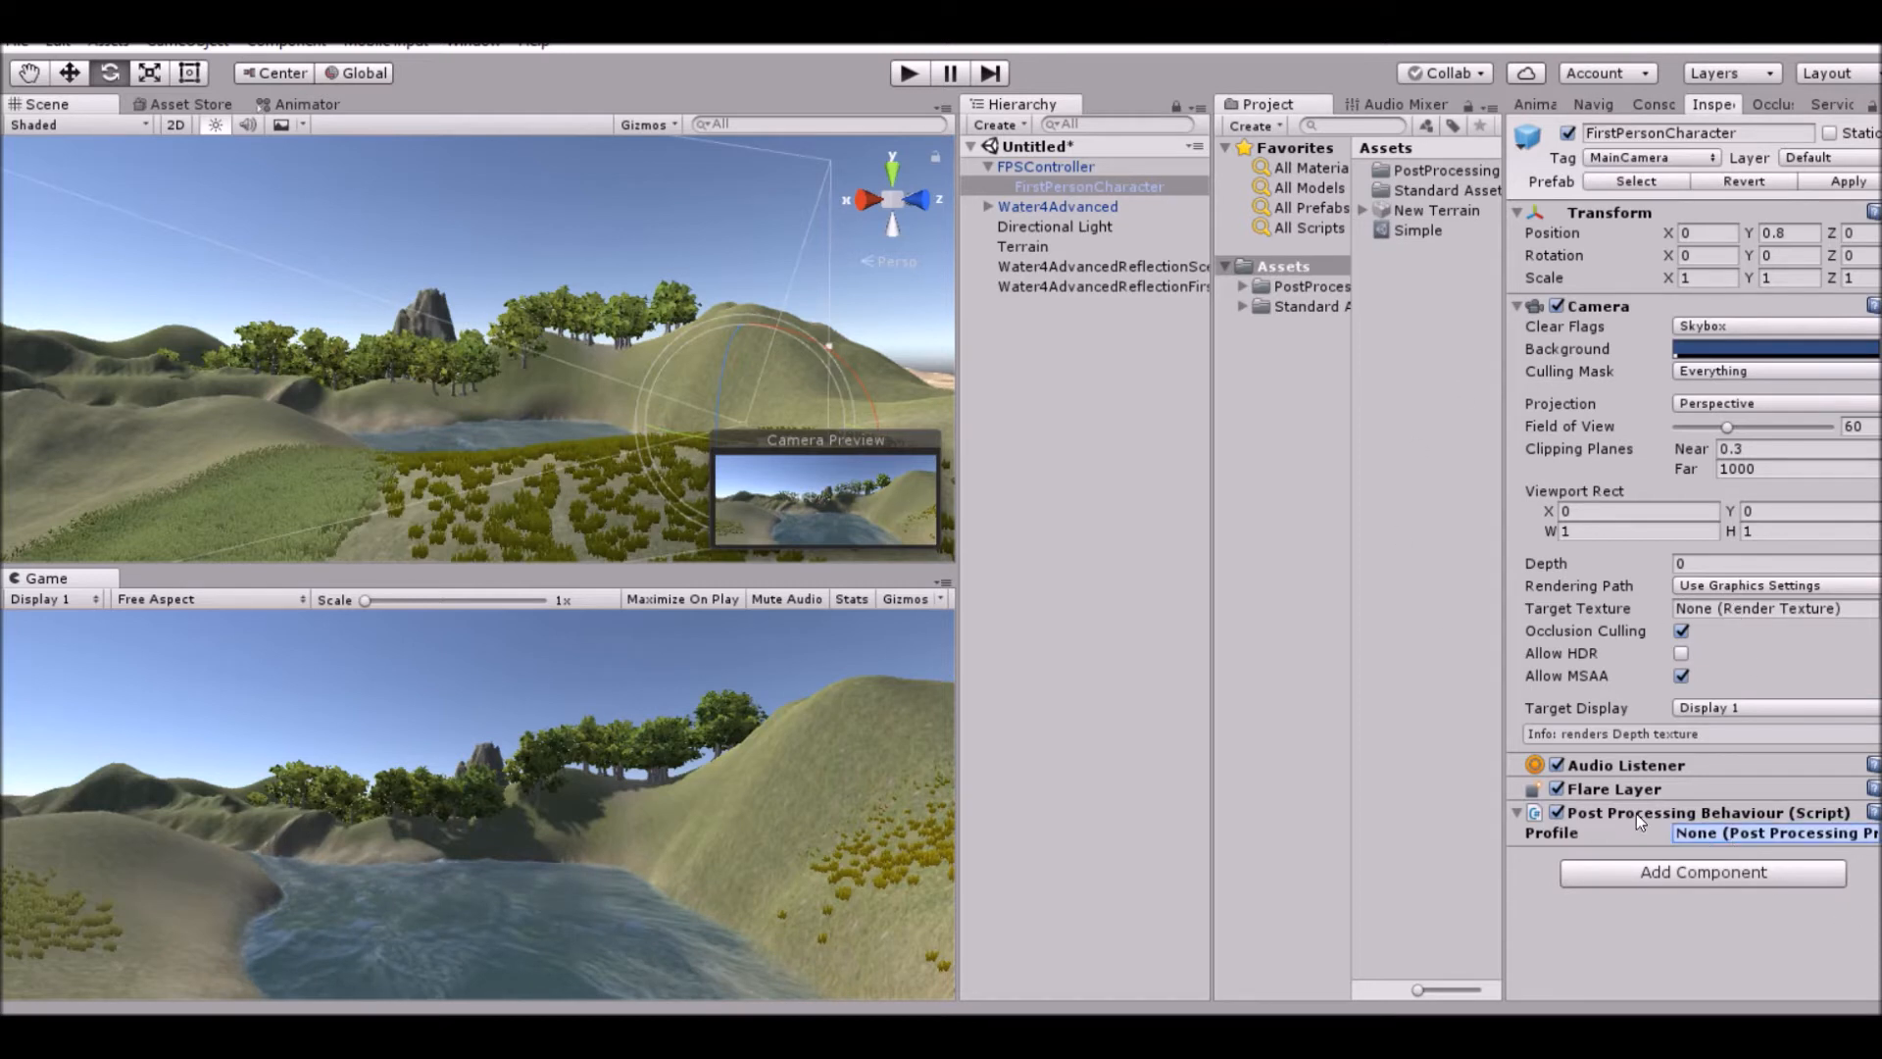
# Compare the trees in the Game view at up to 5x scale with the Simple profile's Antialiasing off and on, leaving it on.
pyautogui.click(1412, 229)
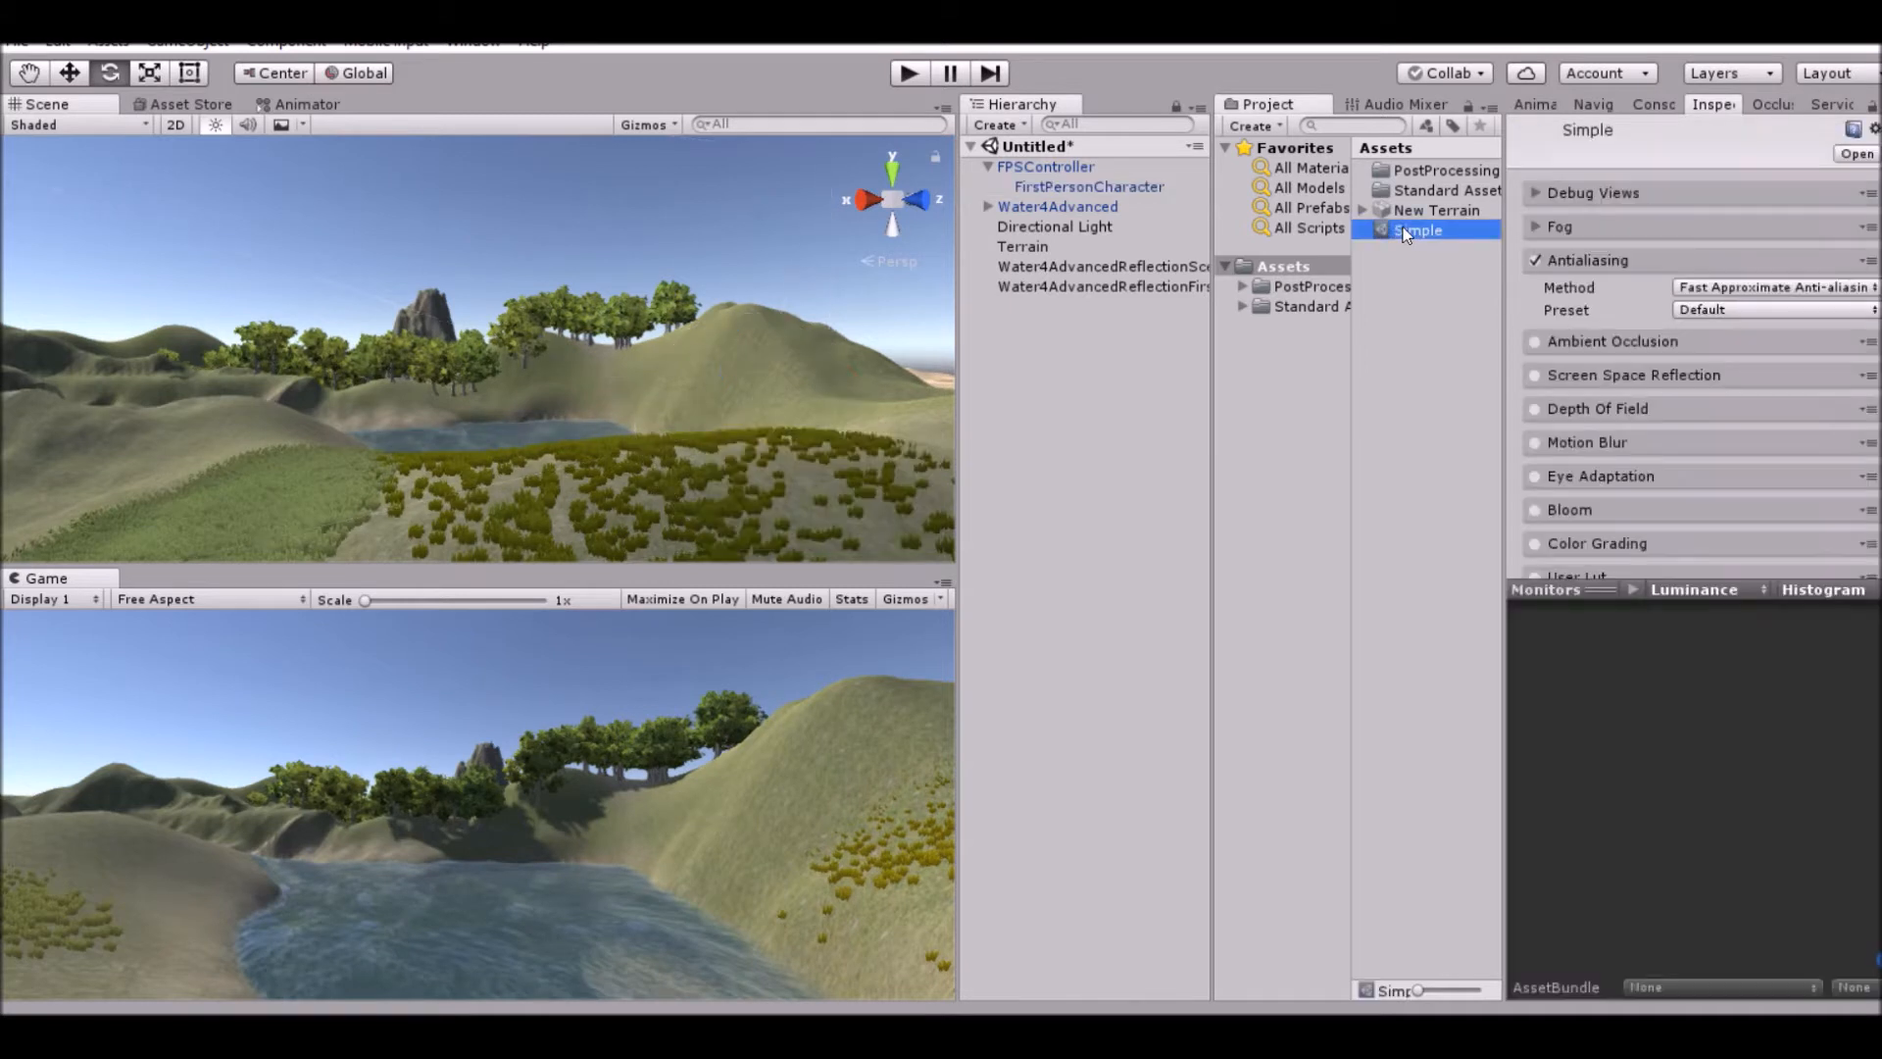
pyautogui.click(1533, 260)
pyautogui.click(1533, 261)
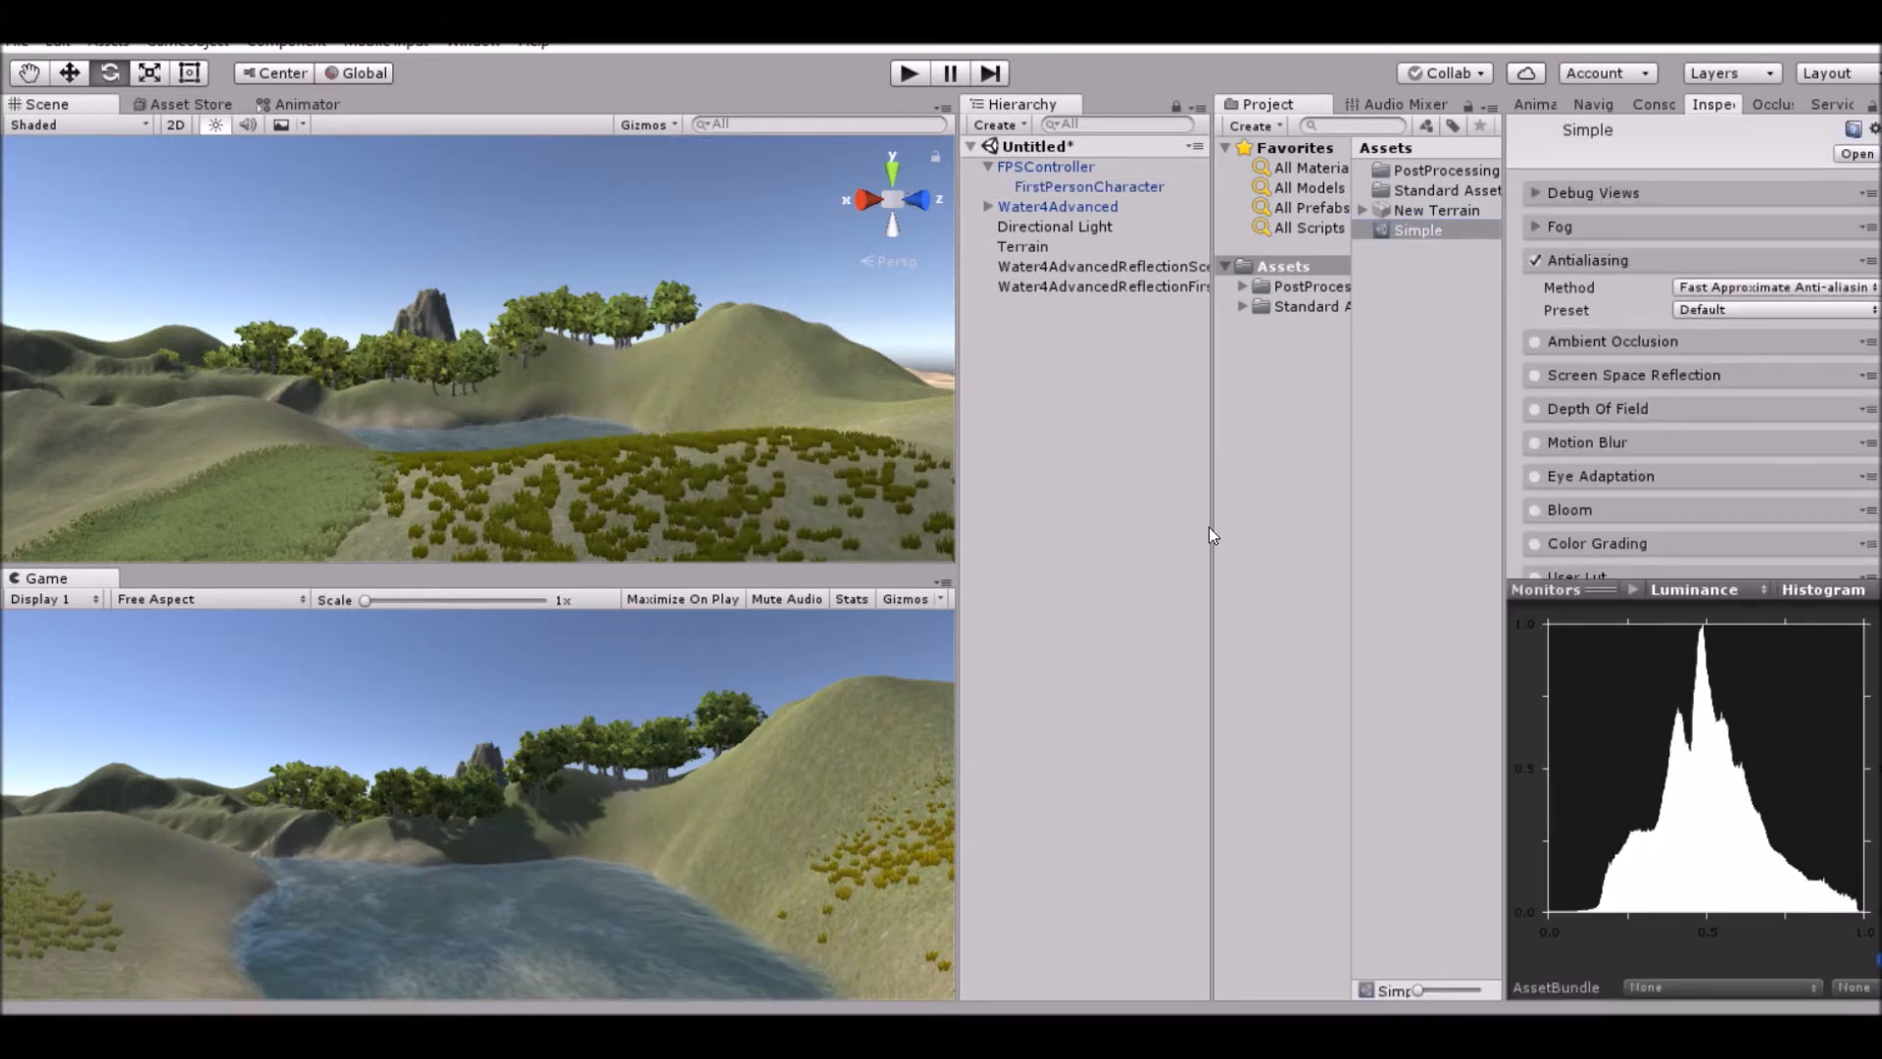
pyautogui.scroll(6, 649, 796)
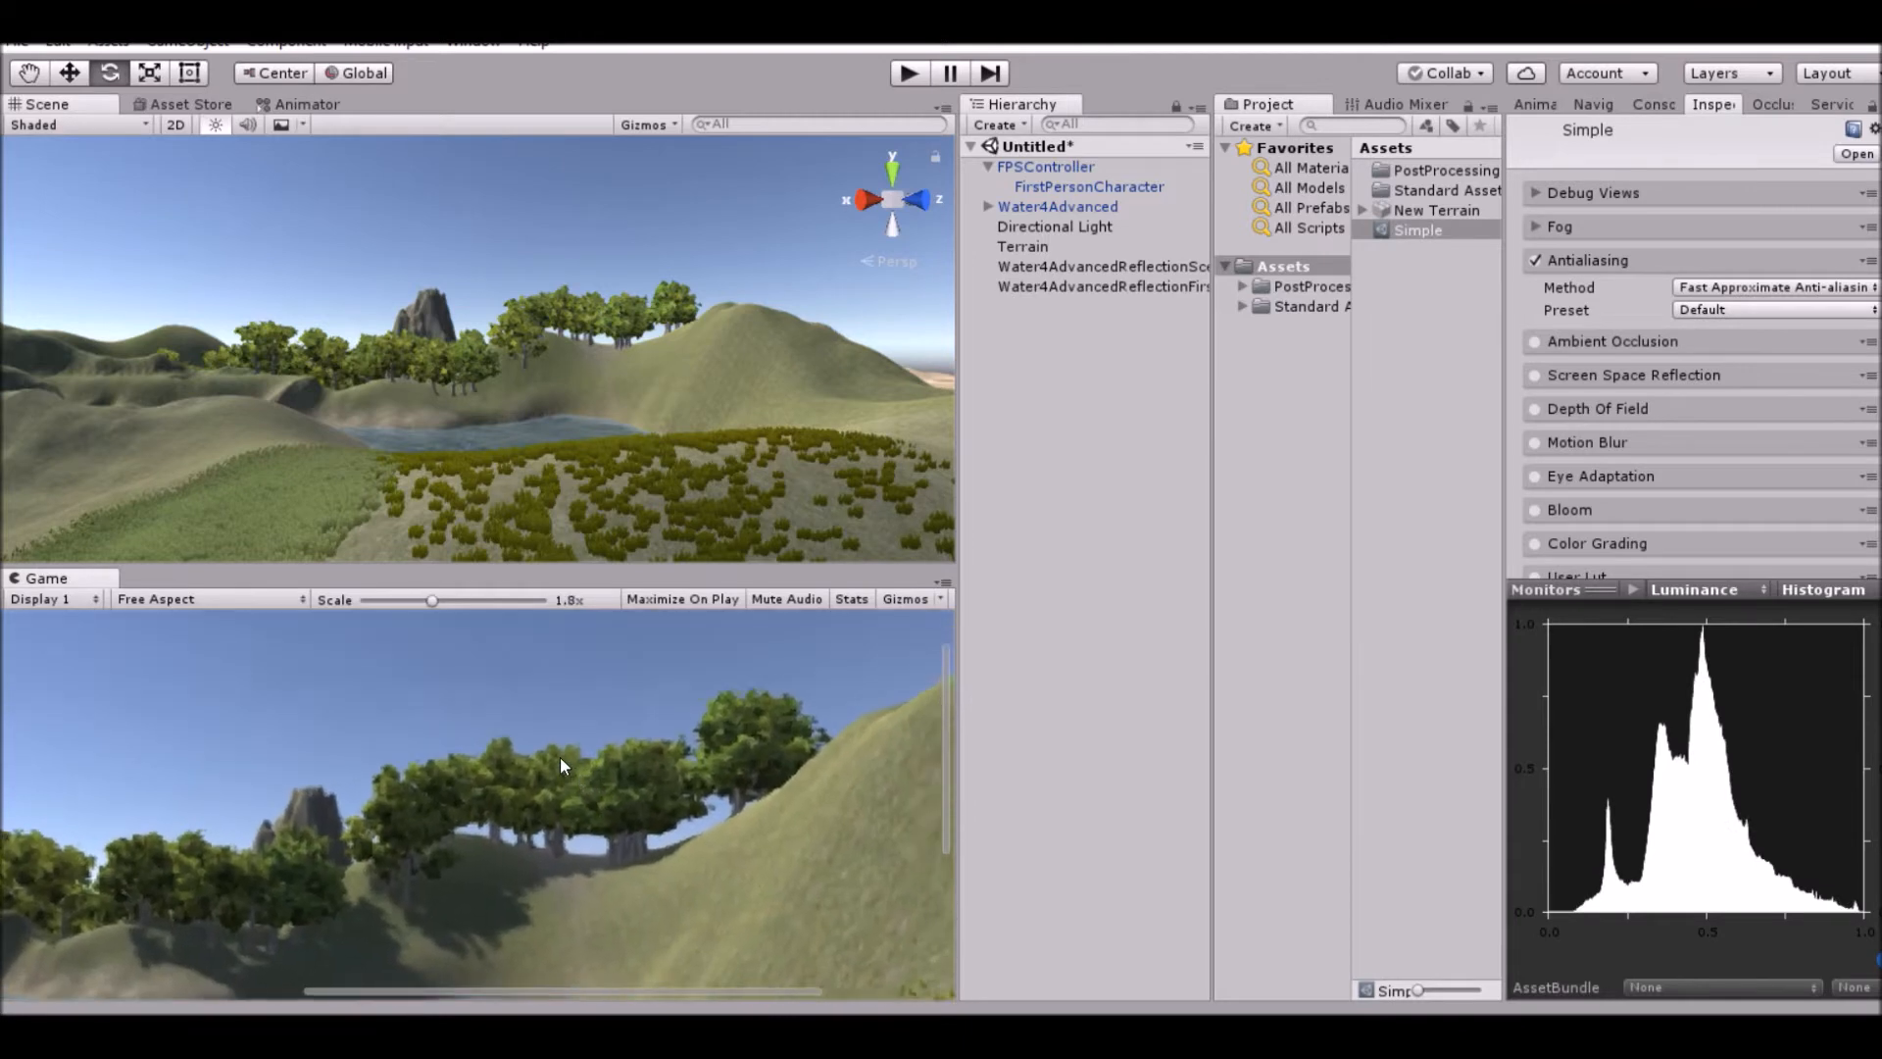
pyautogui.scroll(4, 561, 766)
pyautogui.click(1532, 261)
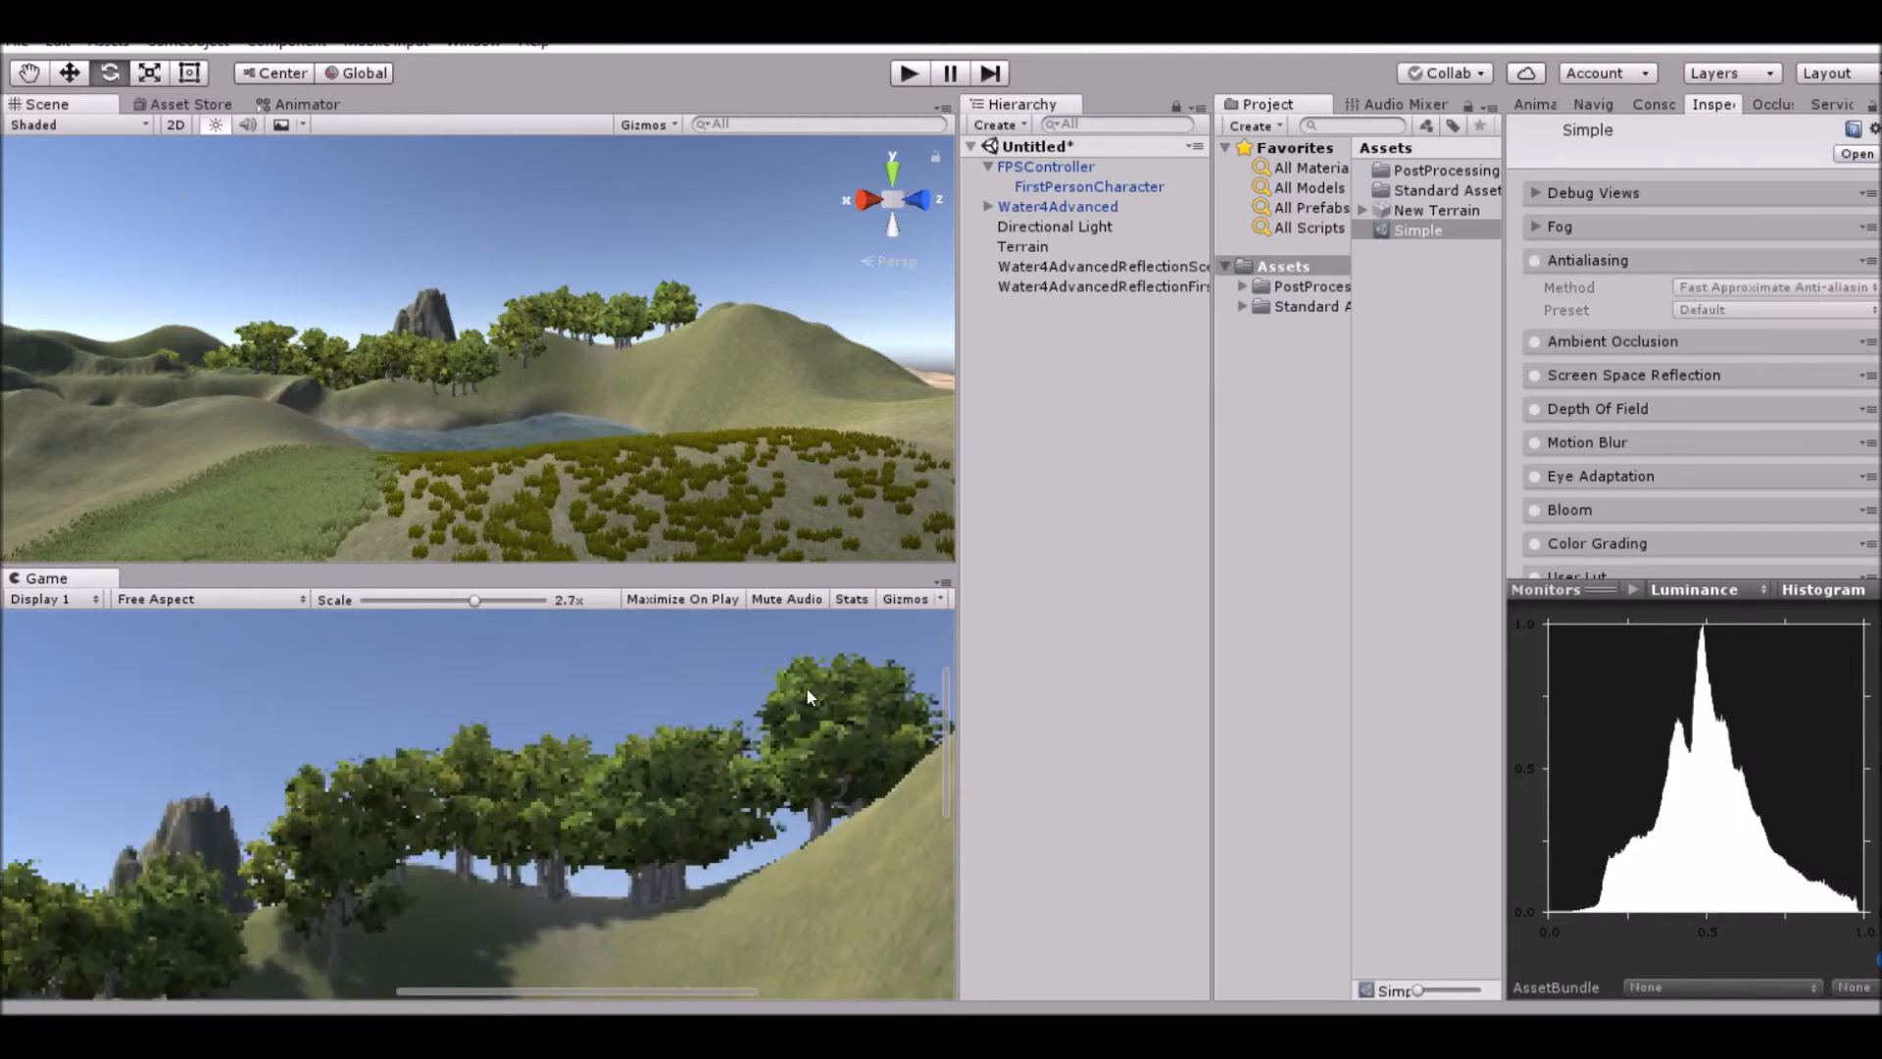
pyautogui.scroll(4, 543, 739)
pyautogui.scroll(3, 586, 751)
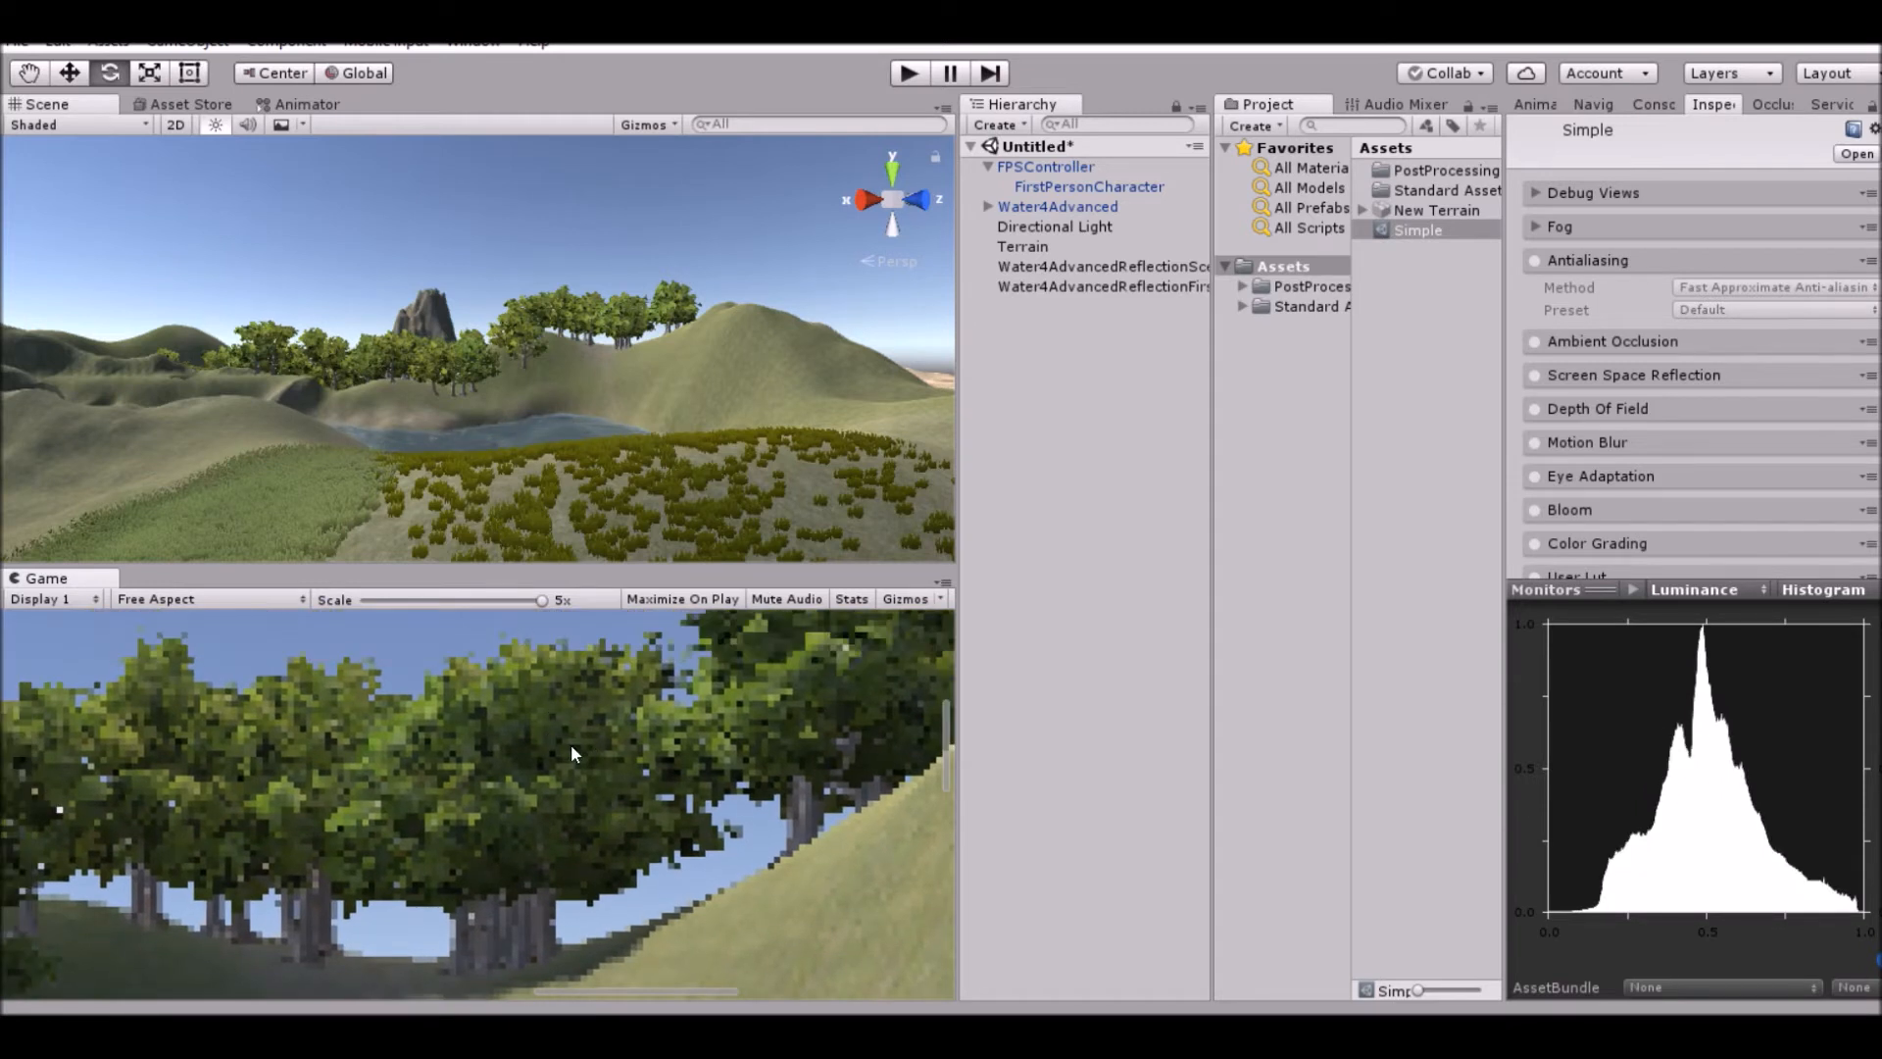
pyautogui.click(1535, 261)
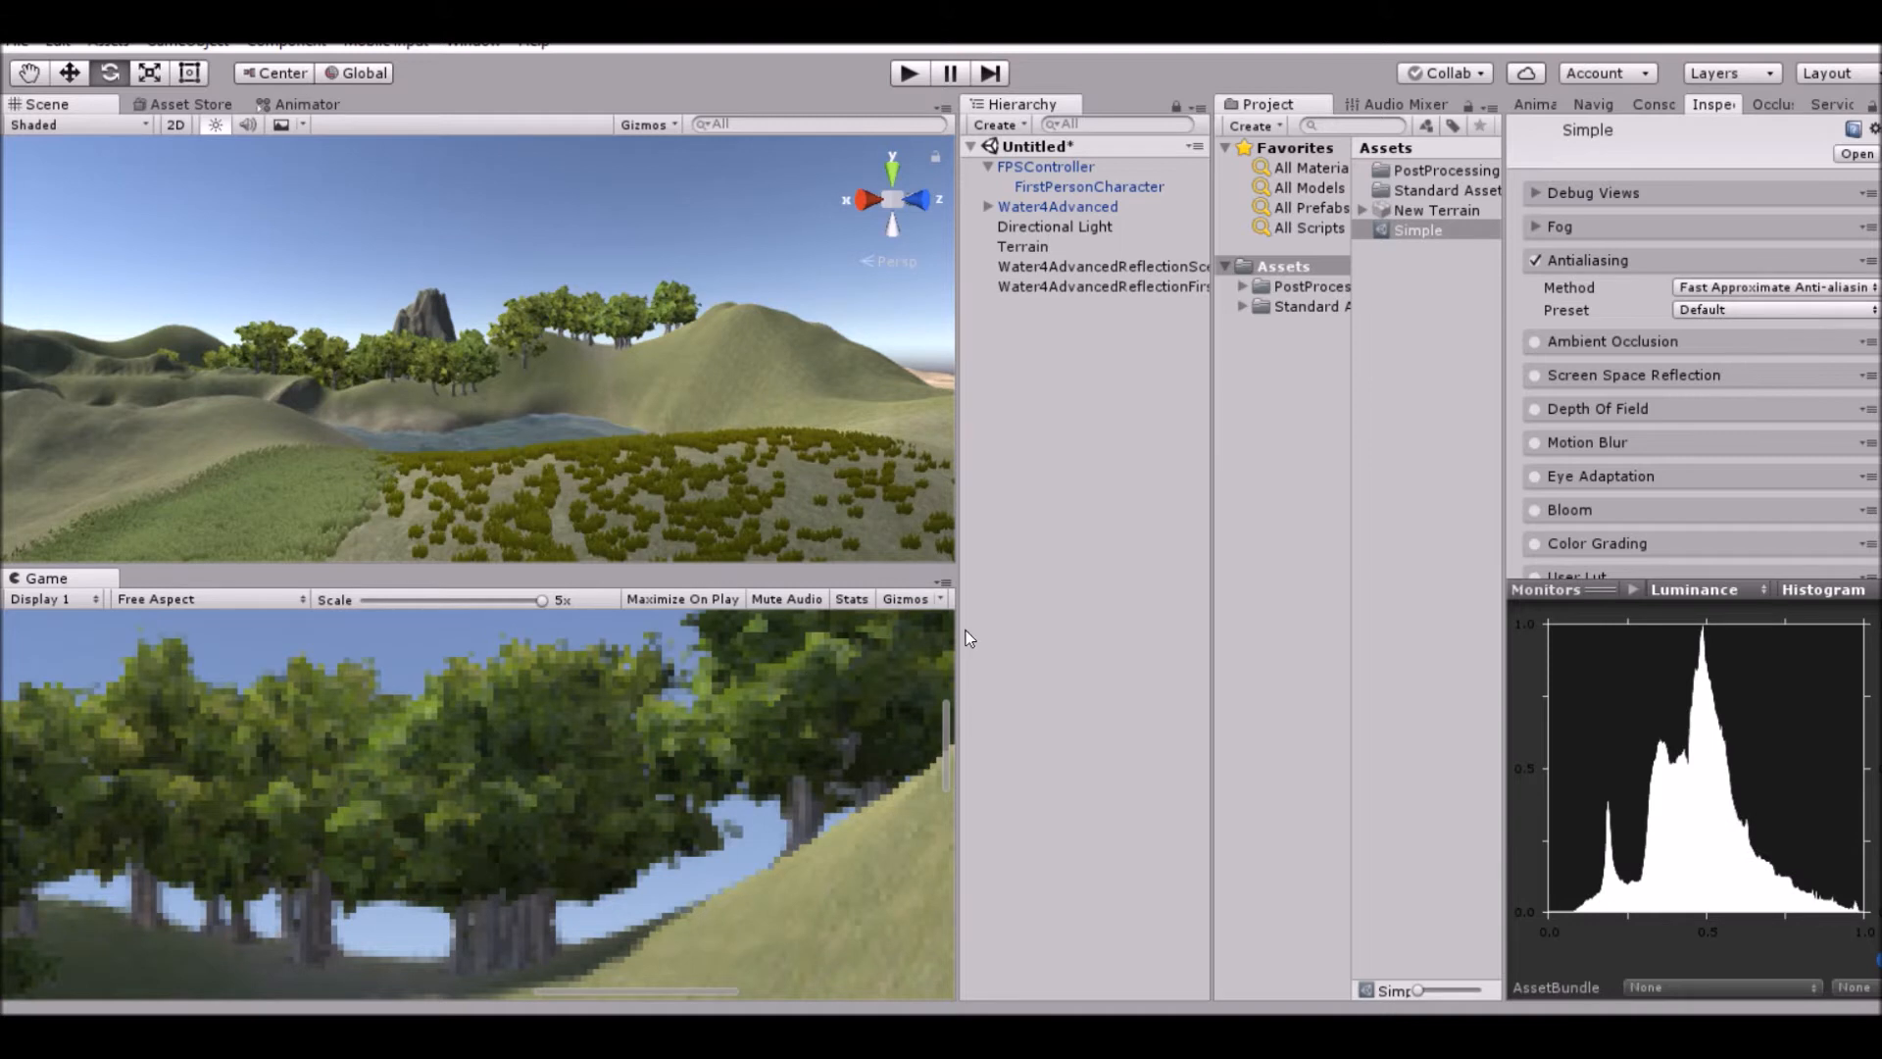
# Try Temporal Anti-aliasing as the Simple profile's Antialiasing method, return it to Fast Approximate Anti-aliasing and collapse the section.
pyautogui.click(1709, 286)
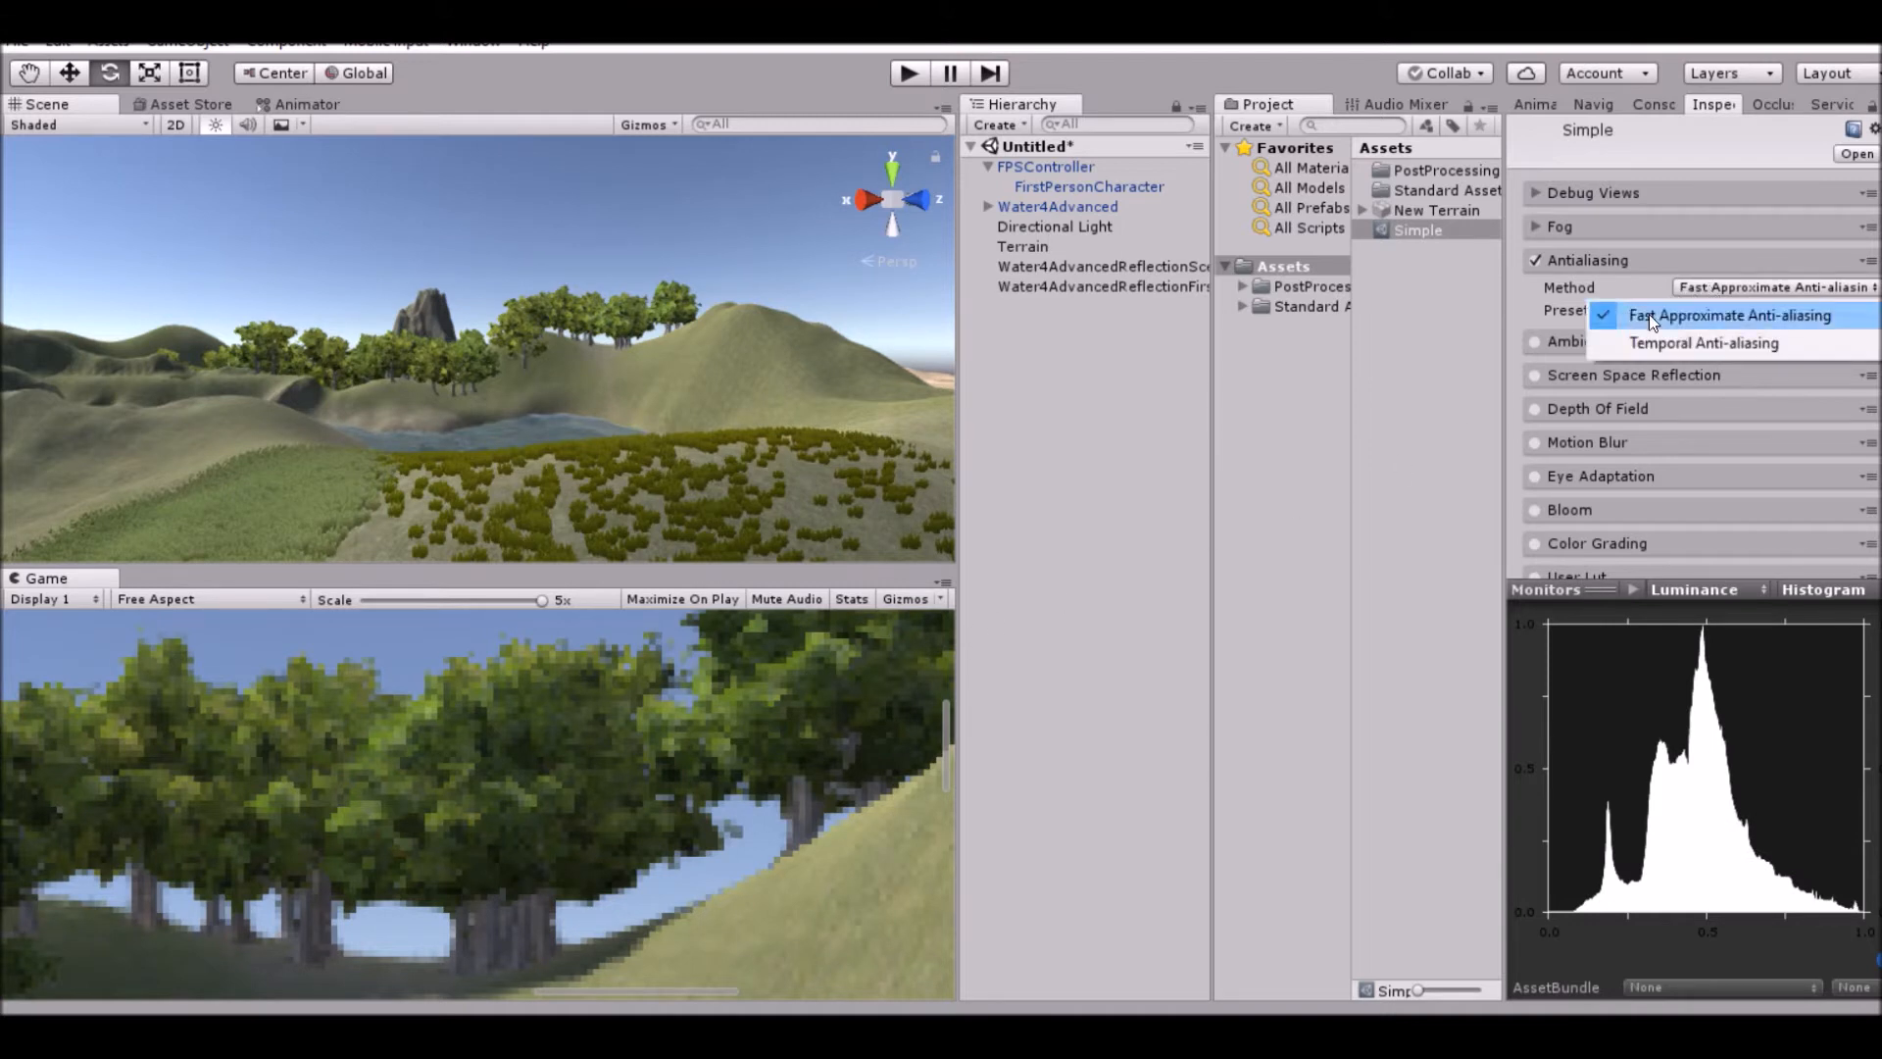
pyautogui.click(1684, 342)
pyautogui.click(1723, 299)
pyautogui.click(1716, 320)
pyautogui.click(1710, 310)
pyautogui.click(1629, 279)
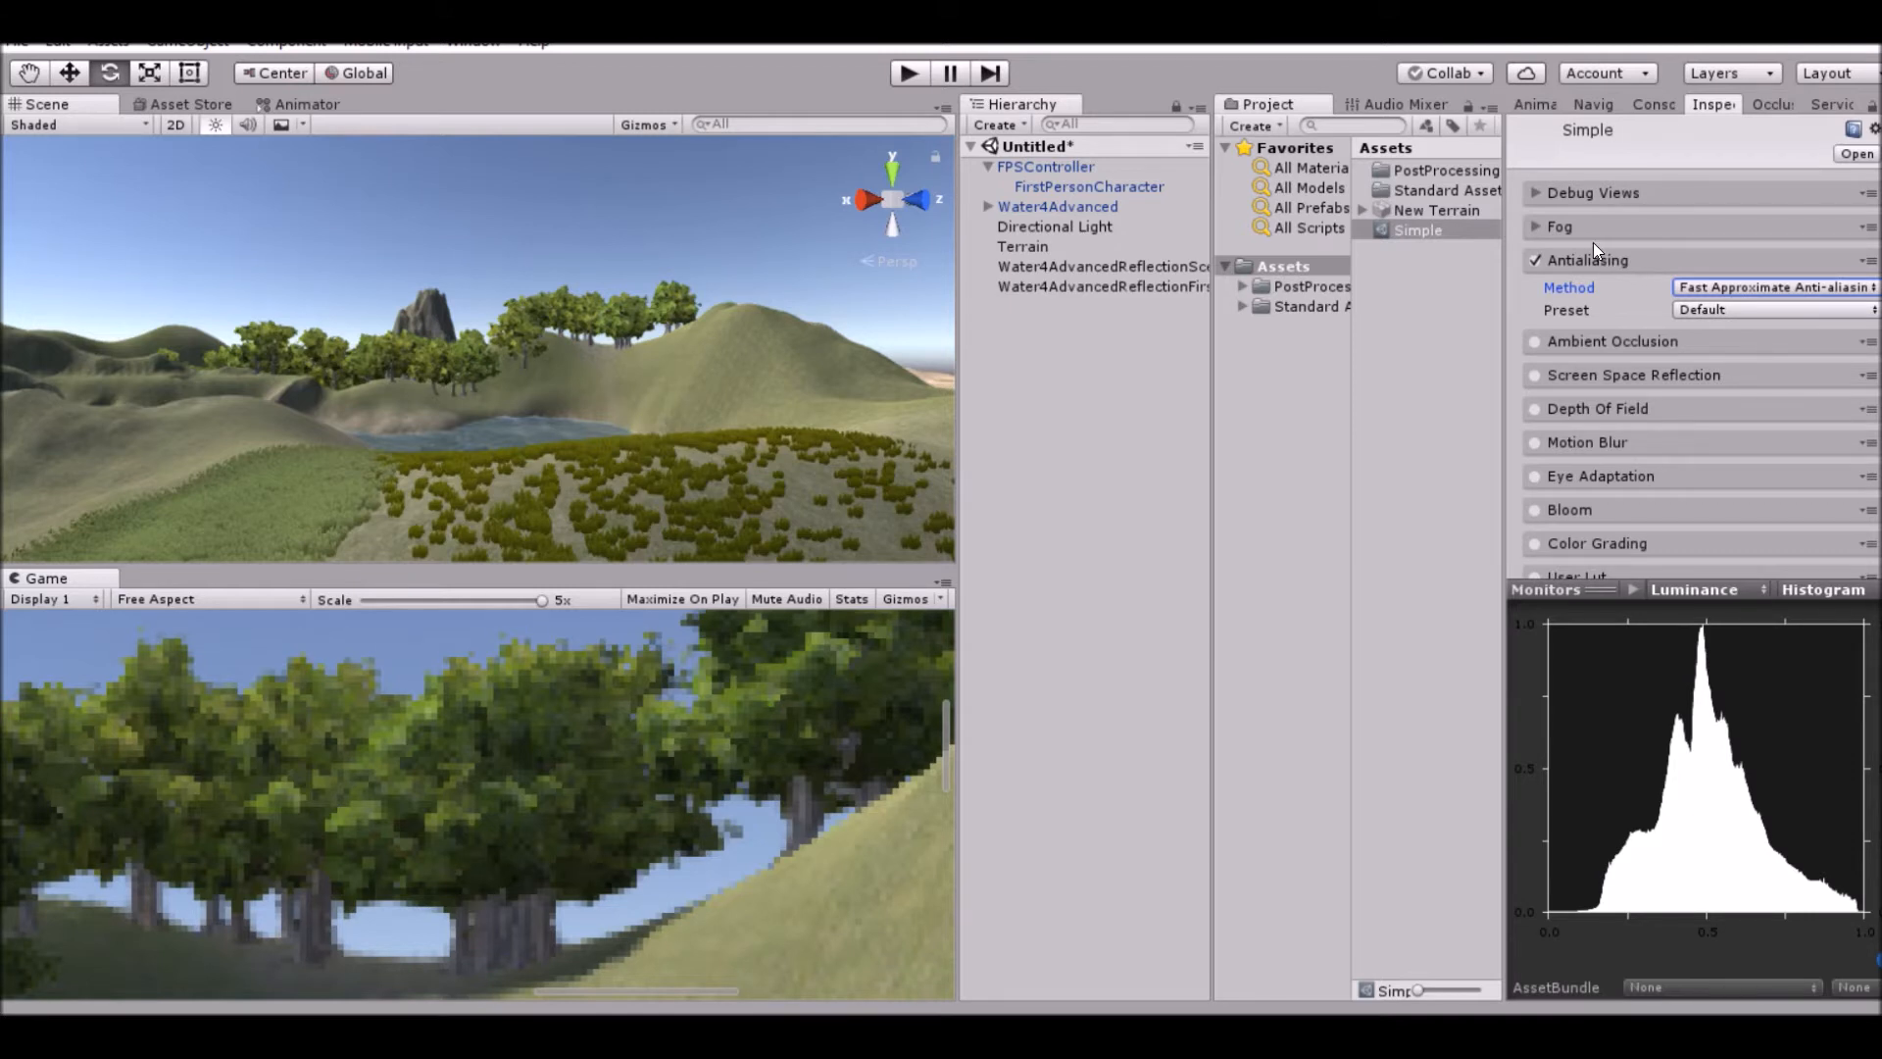
pyautogui.click(1607, 262)
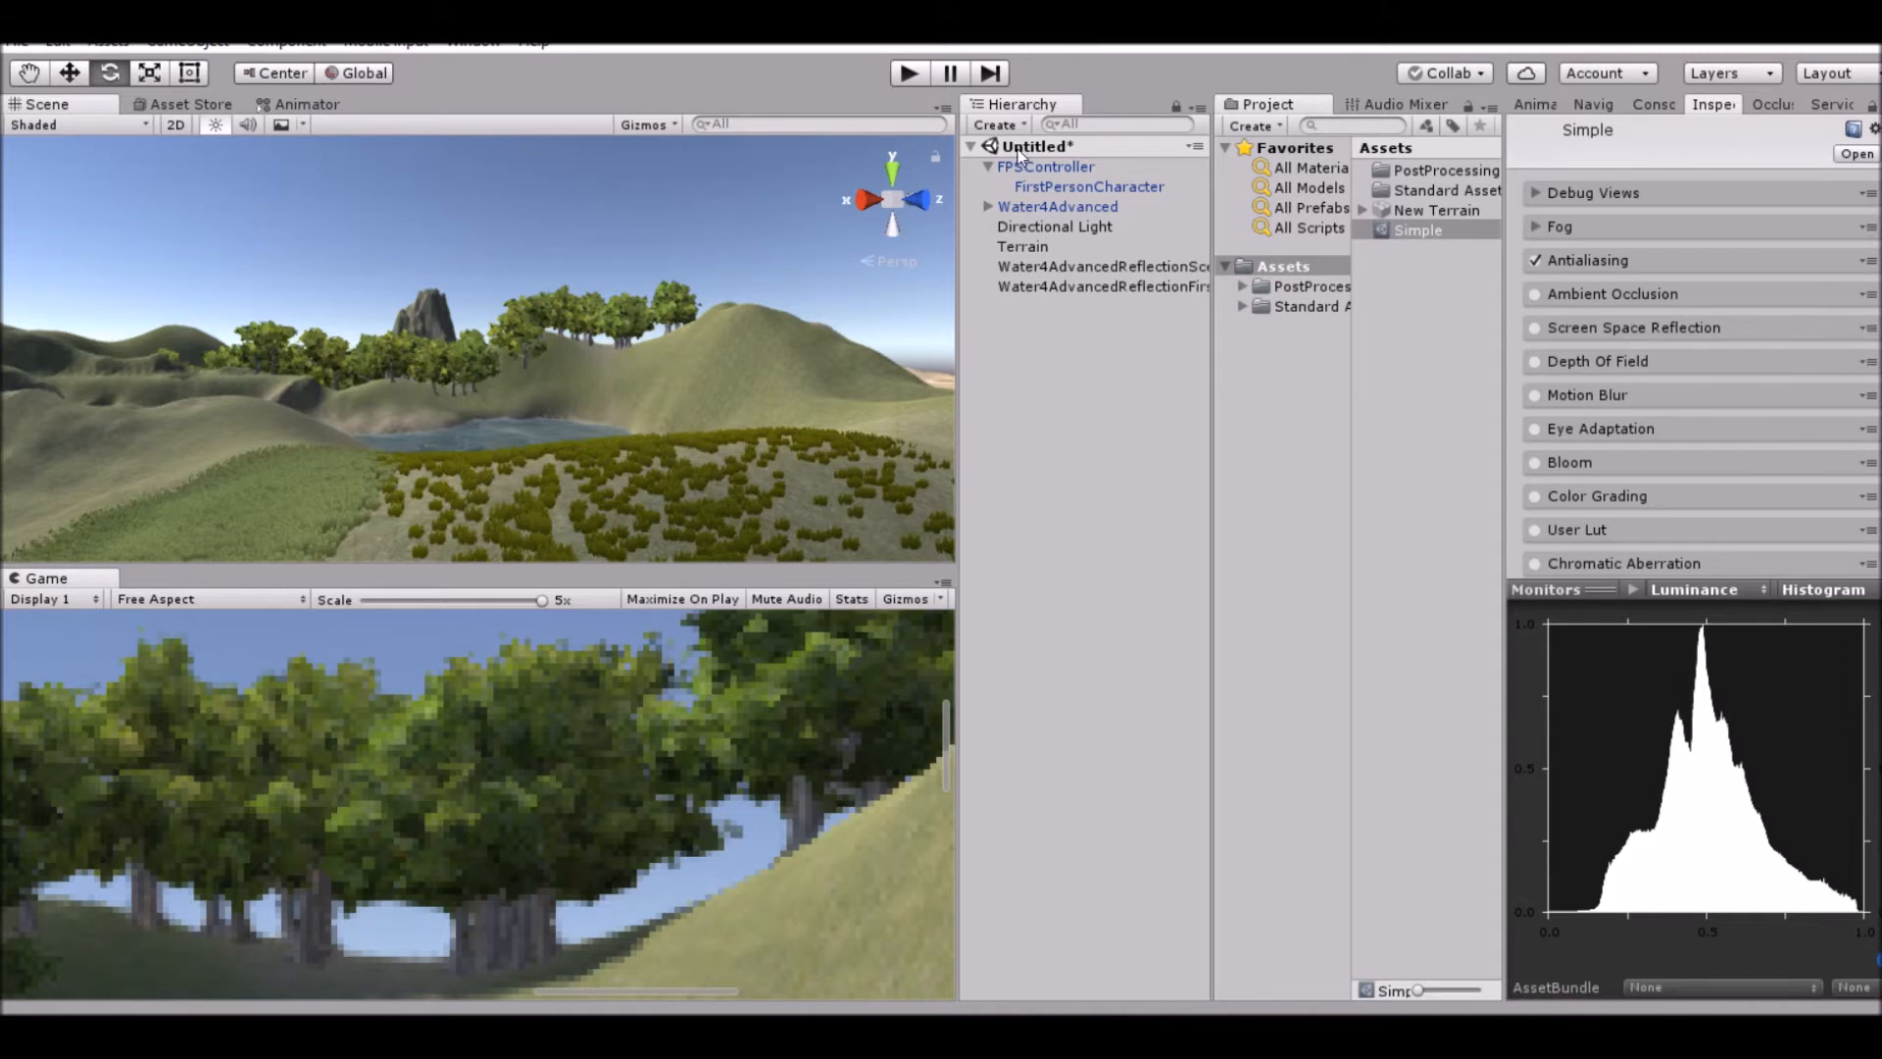
# Show FirstPersonCharacter's camera settings and return the Game view scale to 1x.
pyautogui.click(1019, 186)
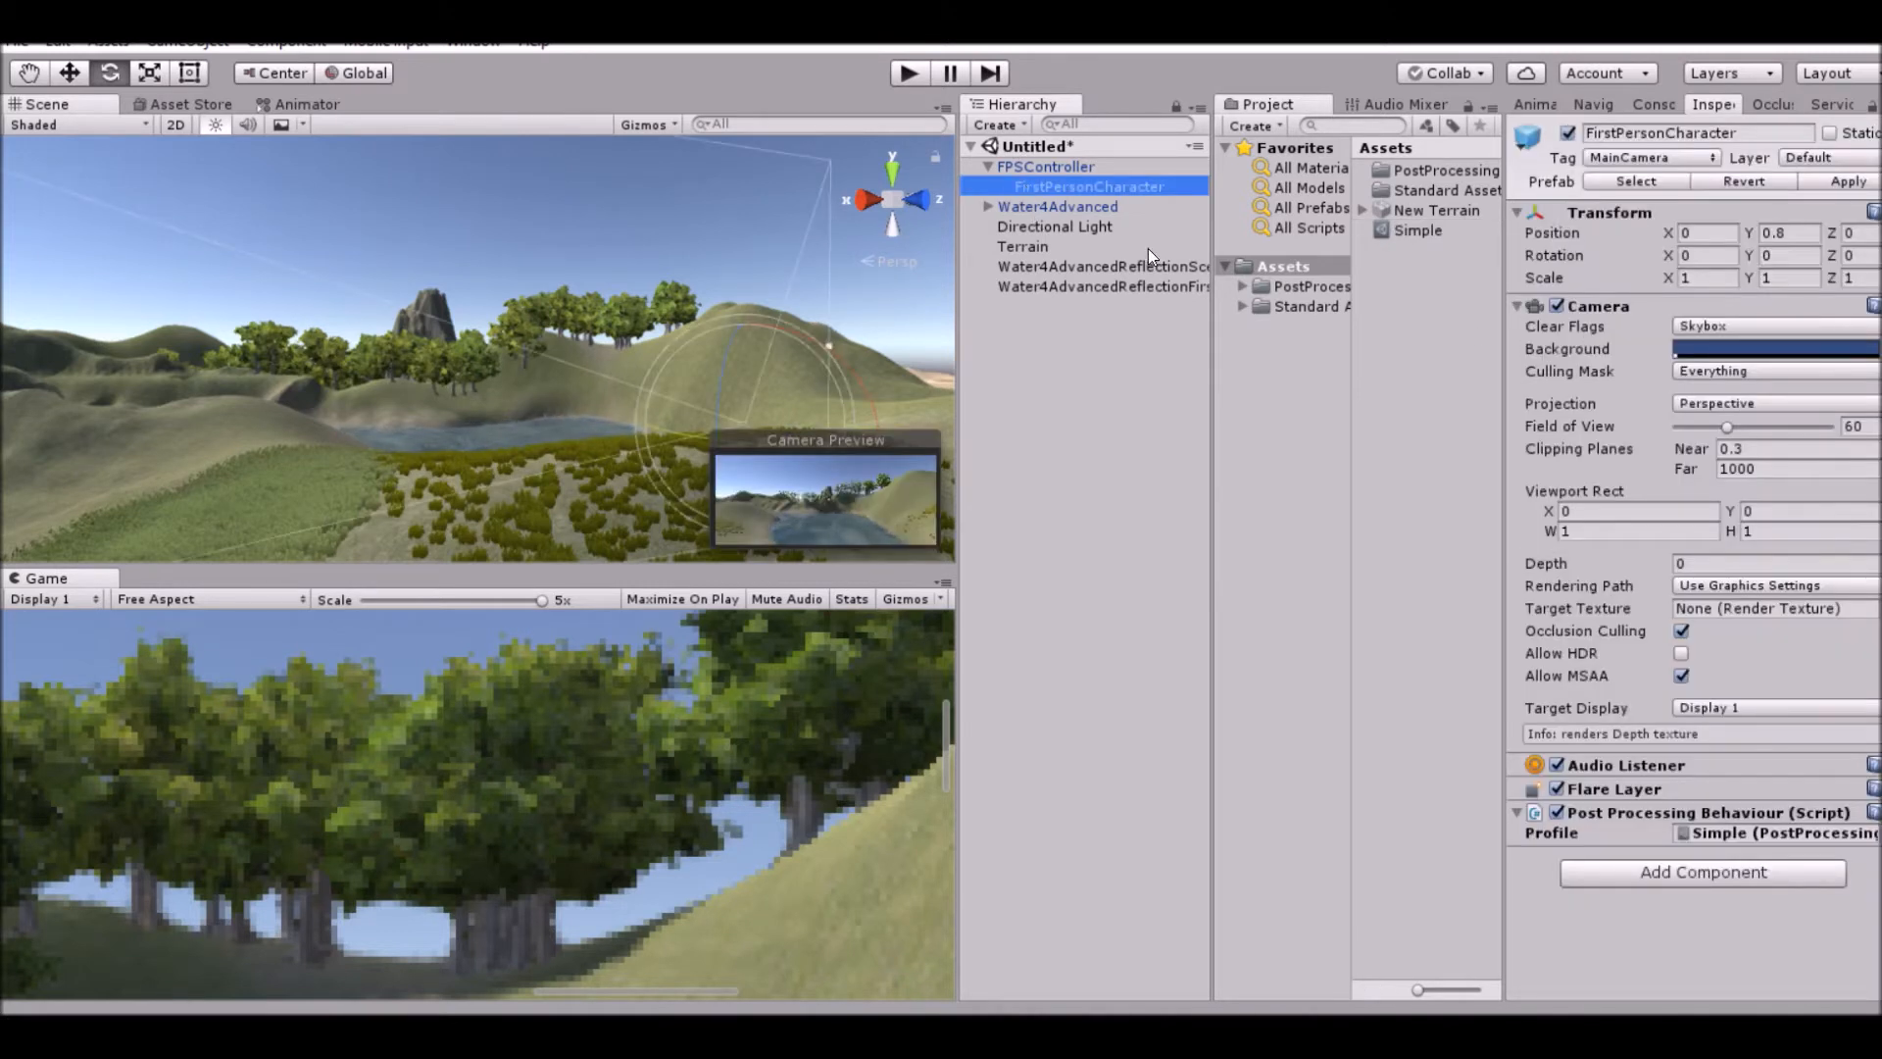
pyautogui.scroll(-6, 629, 298)
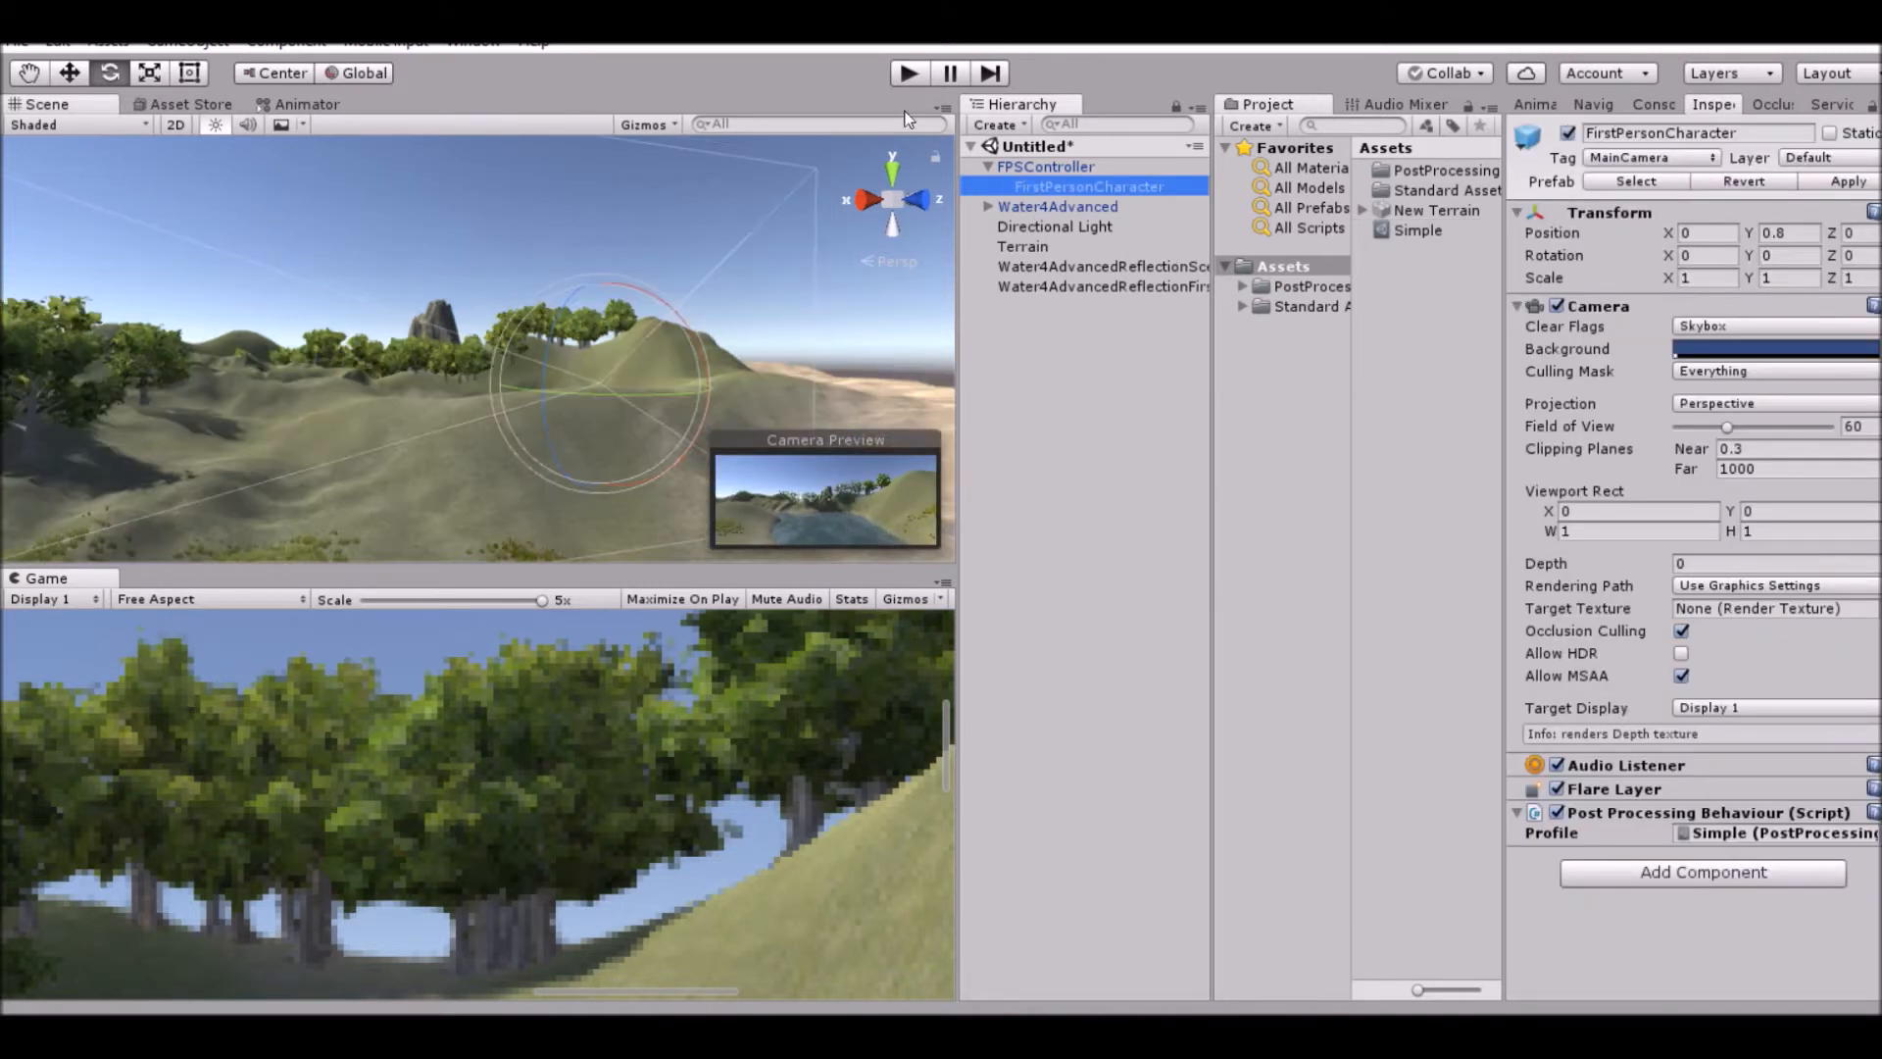
pyautogui.click(359, 601)
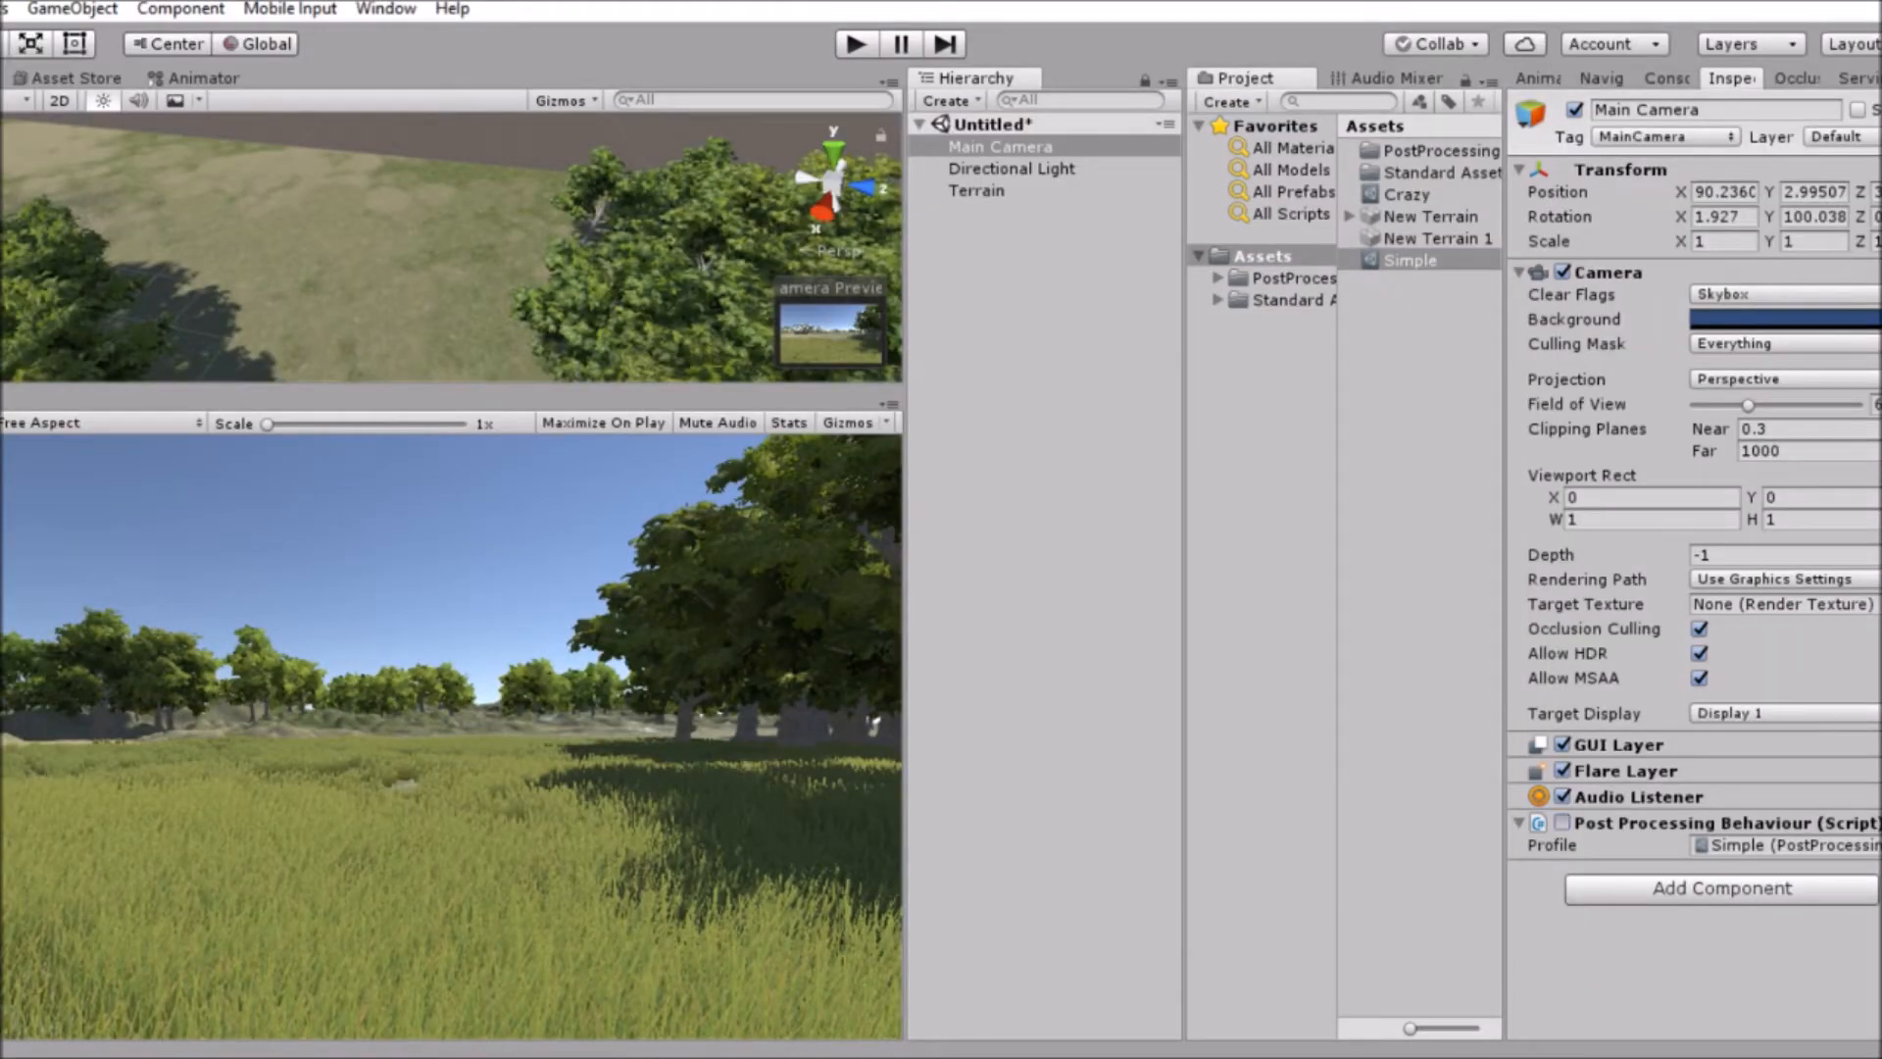
# Compare the large tree in the Game view at several scales with Main Camera's Post Processing Behaviour off and on.
pyautogui.scroll(15, 655, 616)
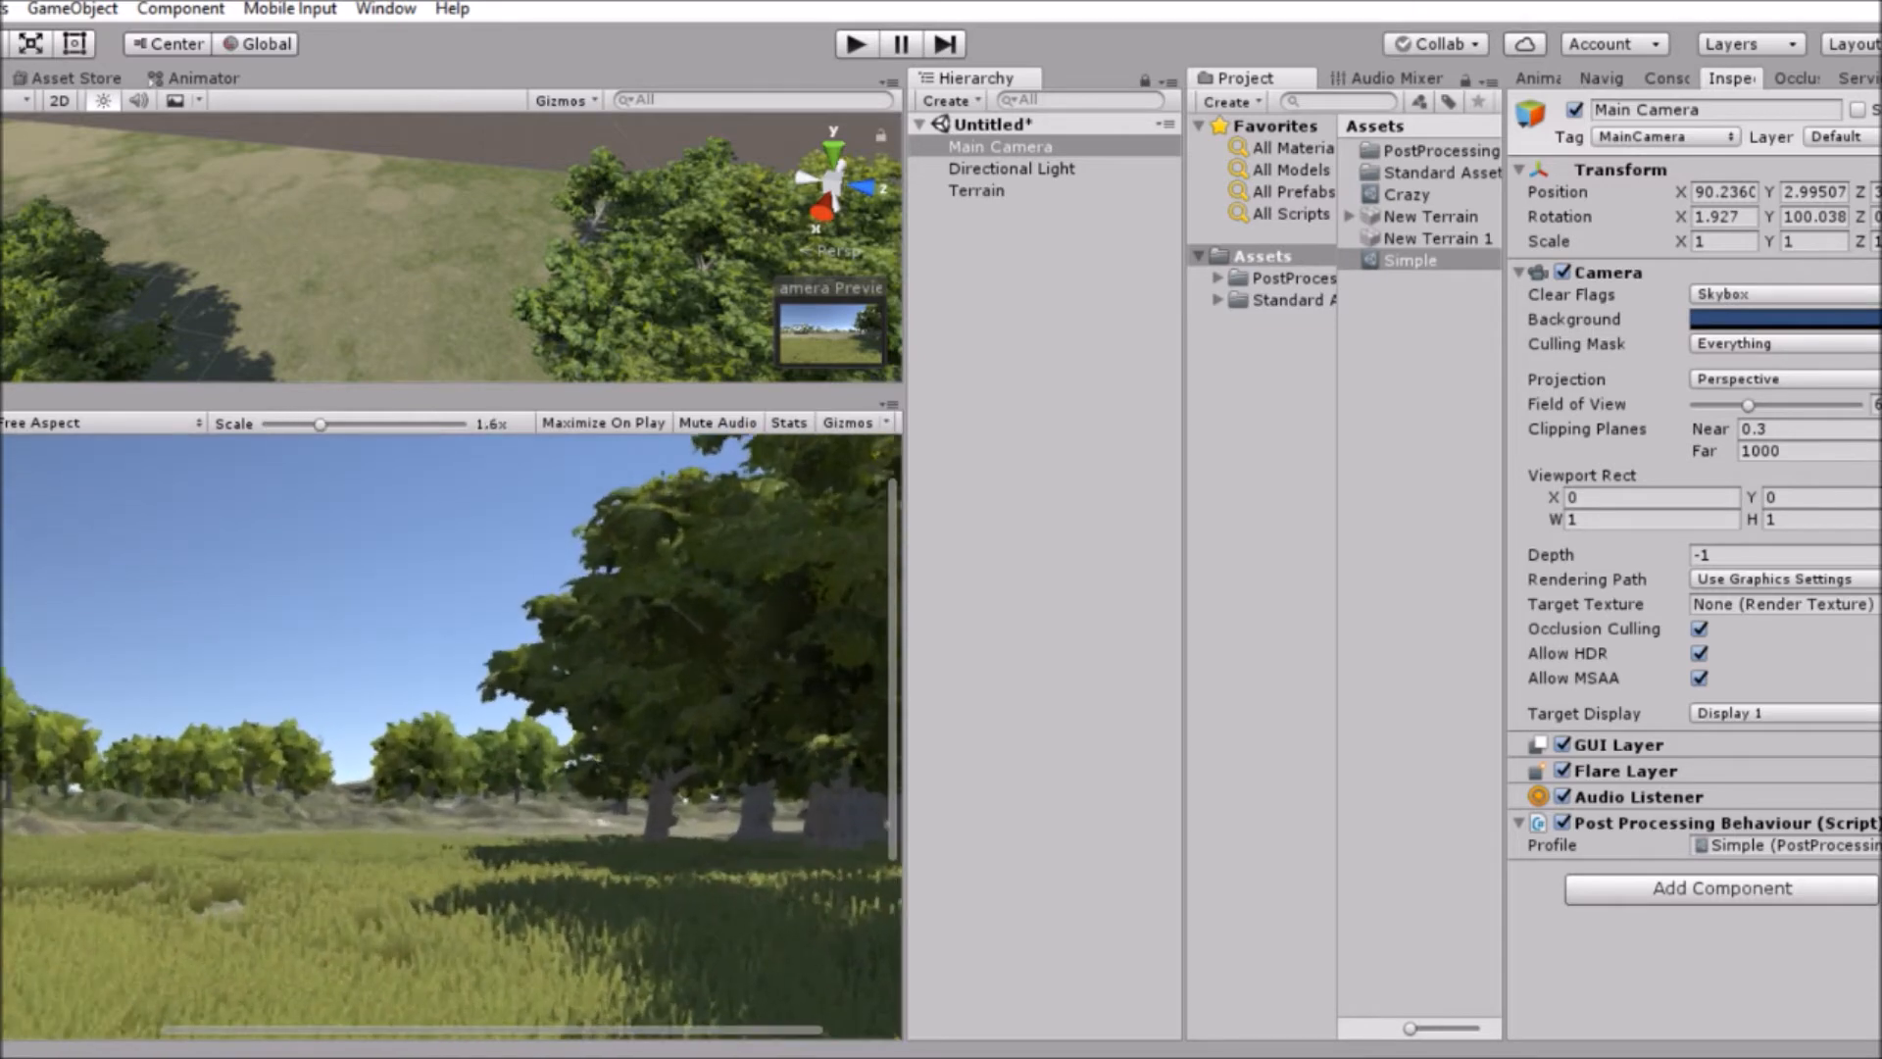
pyautogui.scroll(10, 655, 616)
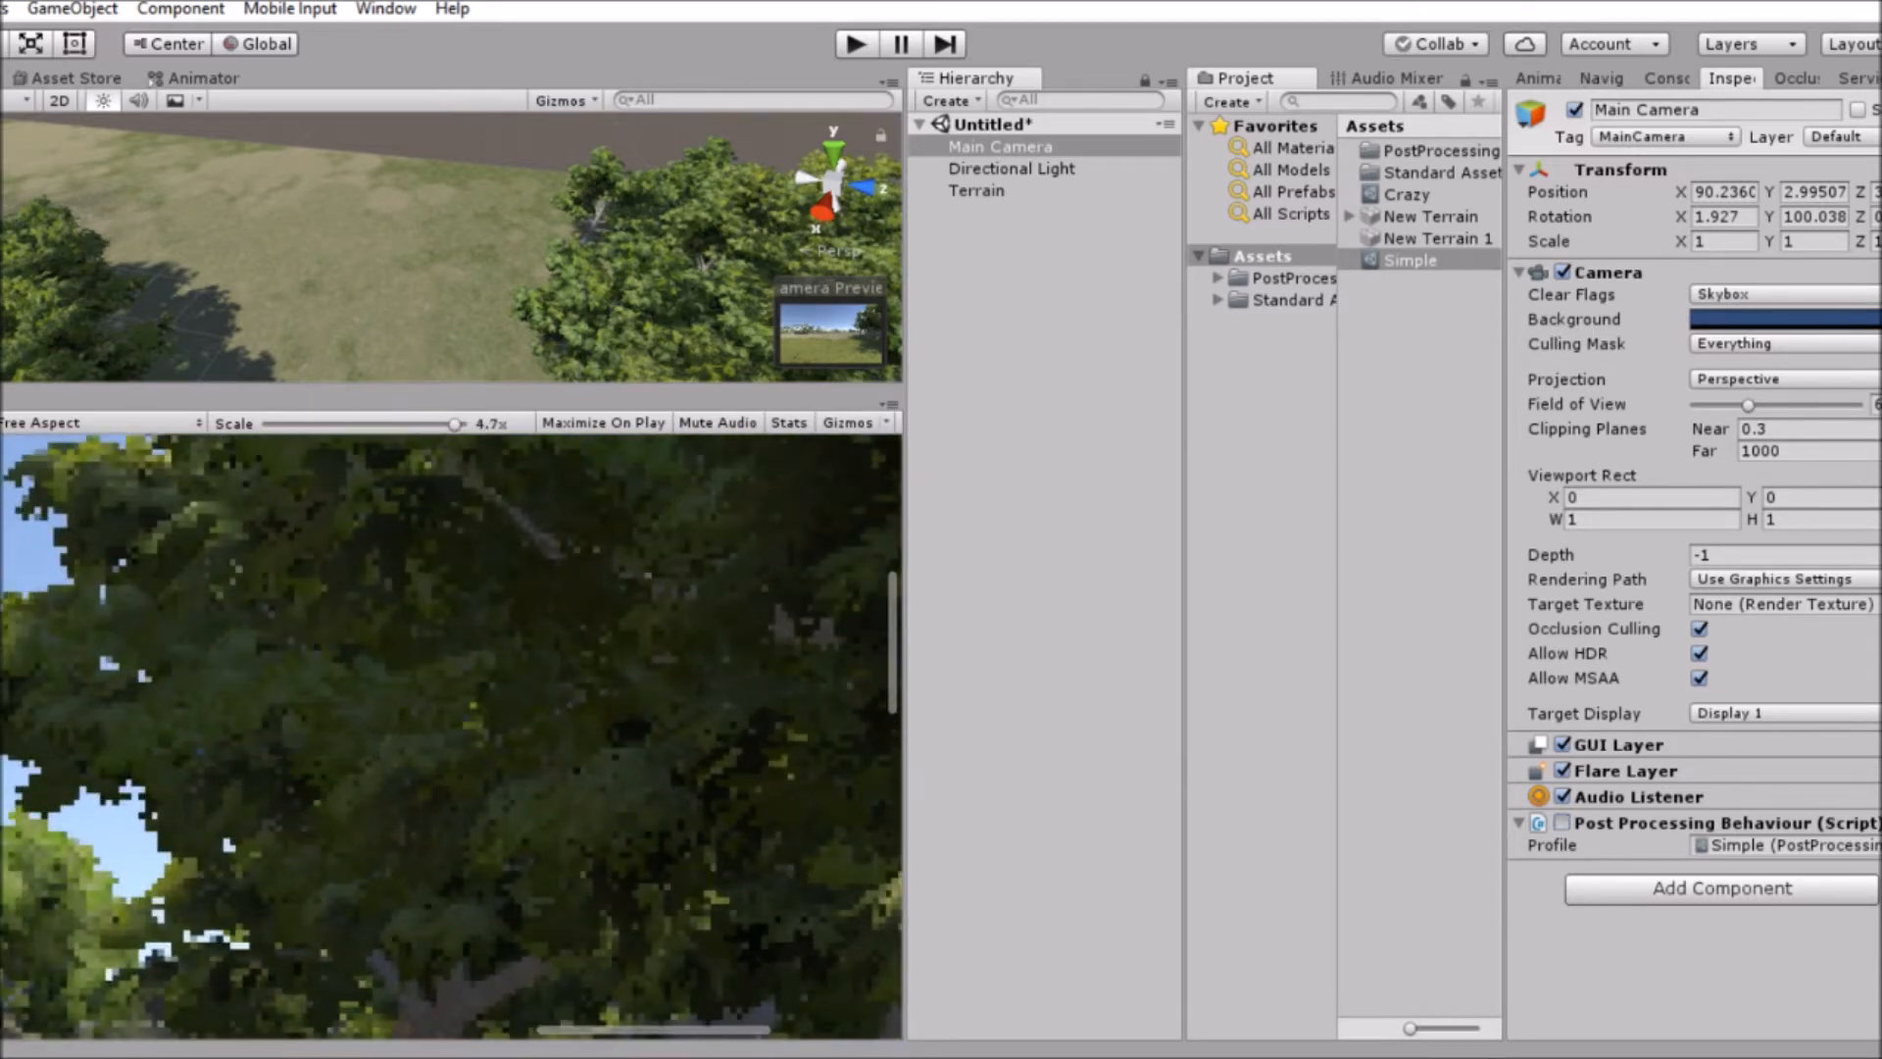
pyautogui.scroll(-5, 451, 736)
pyautogui.scroll(-10, 451, 736)
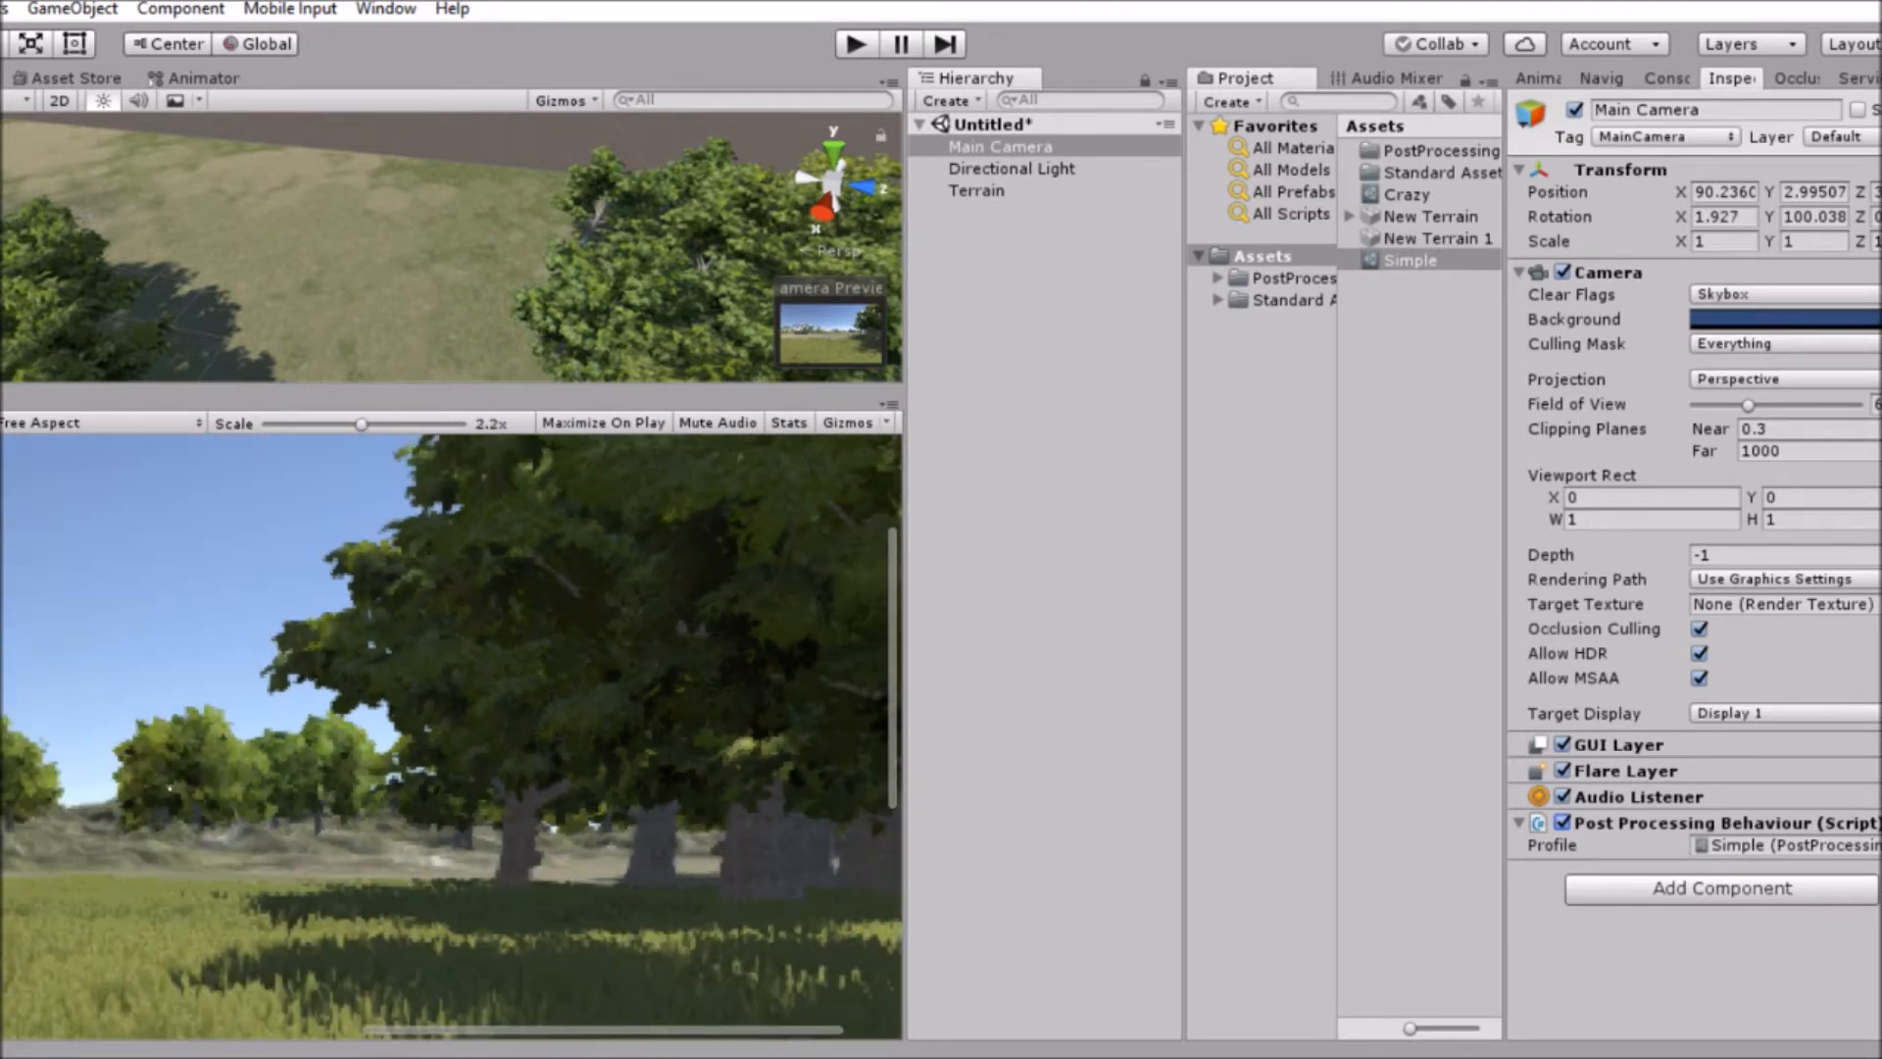
# Run the scene in play mode, frame Main Camera in the Scene view and check the rendering statistics.
pyautogui.hotkey('ctrl', 'p')
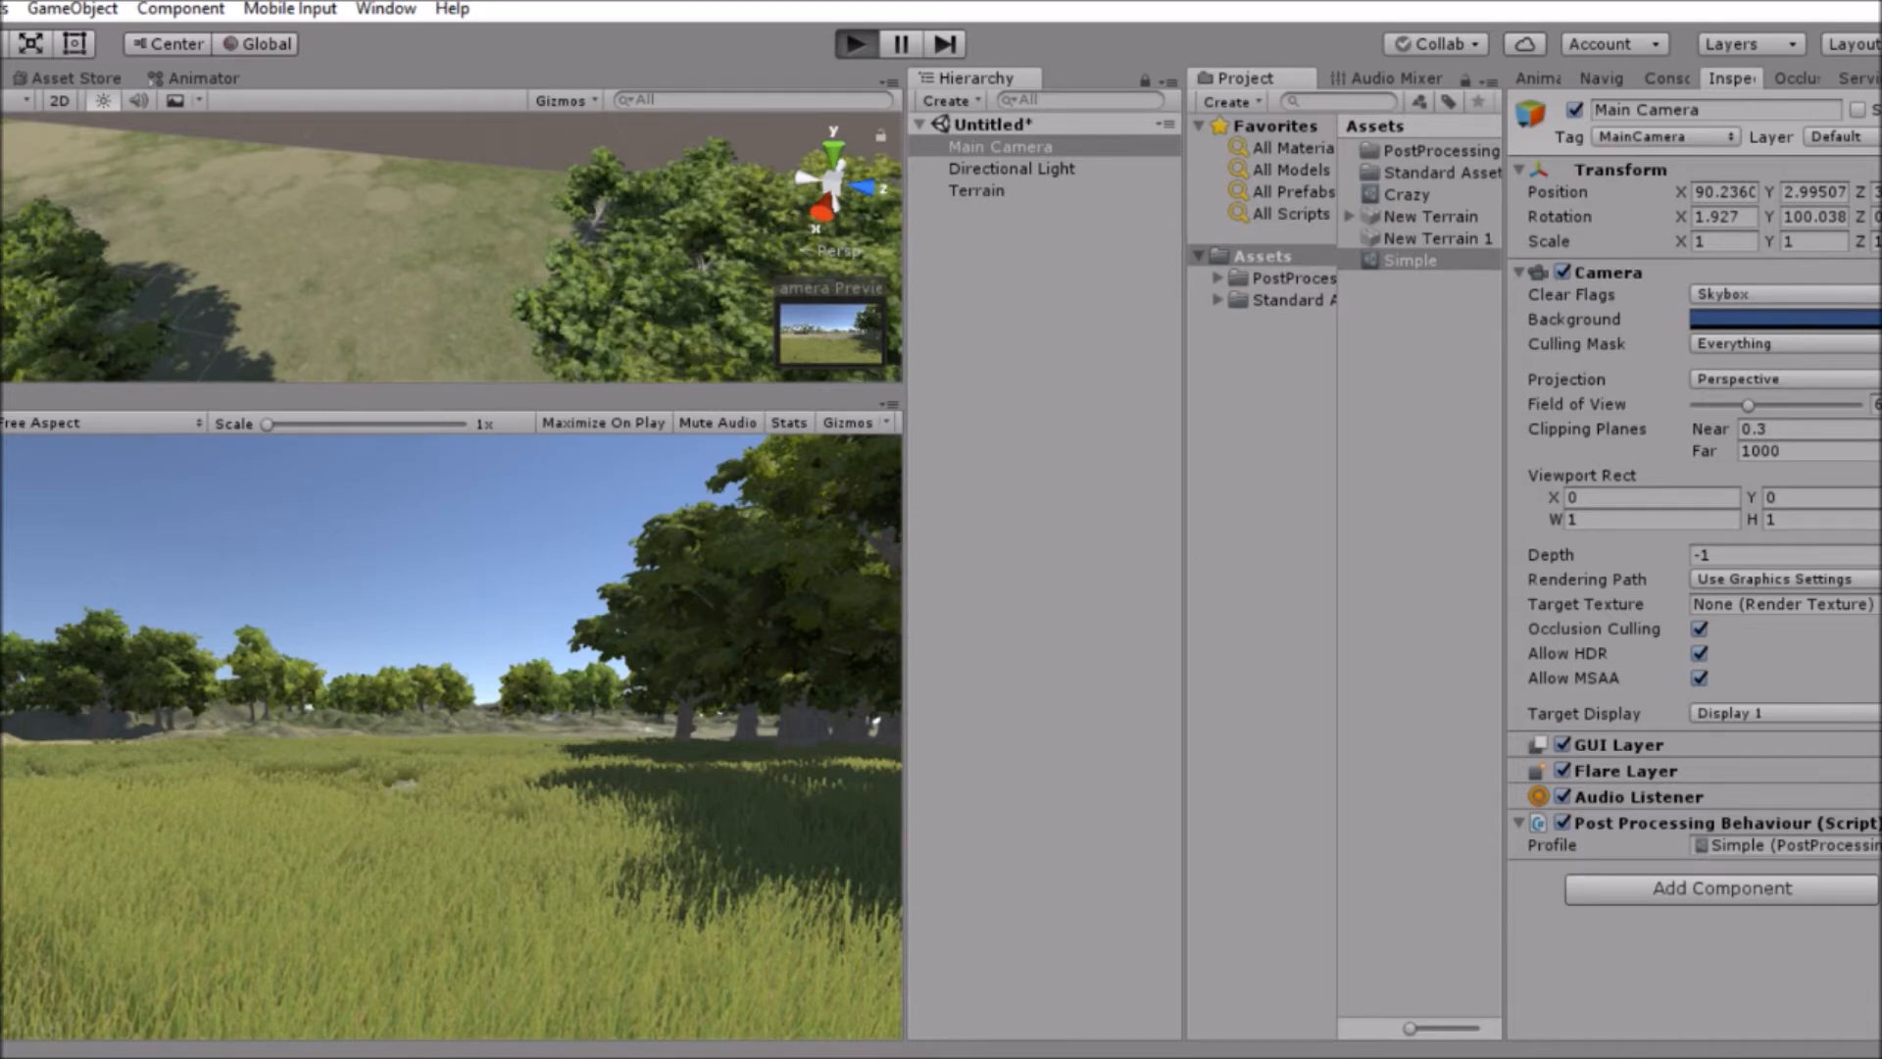
pyautogui.hotkey('ctrl', 'p')
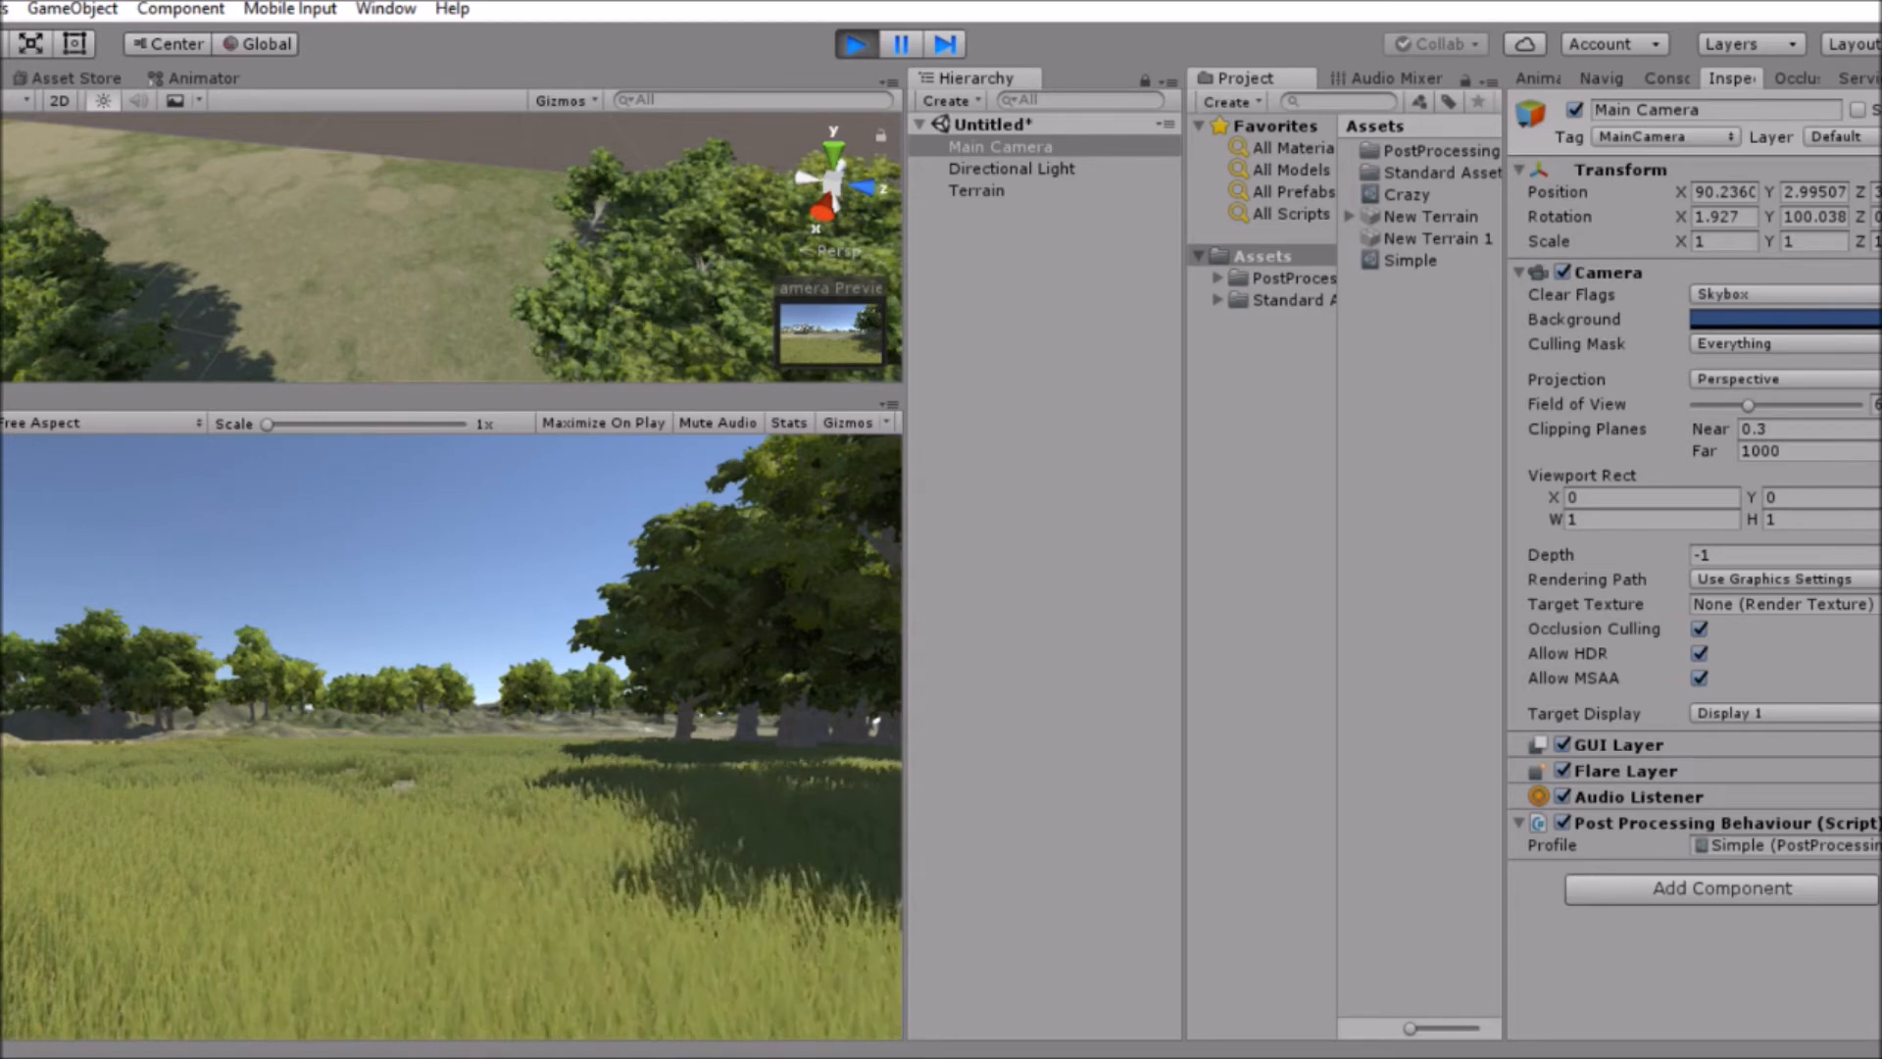
pyautogui.scroll(1, 451, 248)
pyautogui.doubleClick(1000, 147)
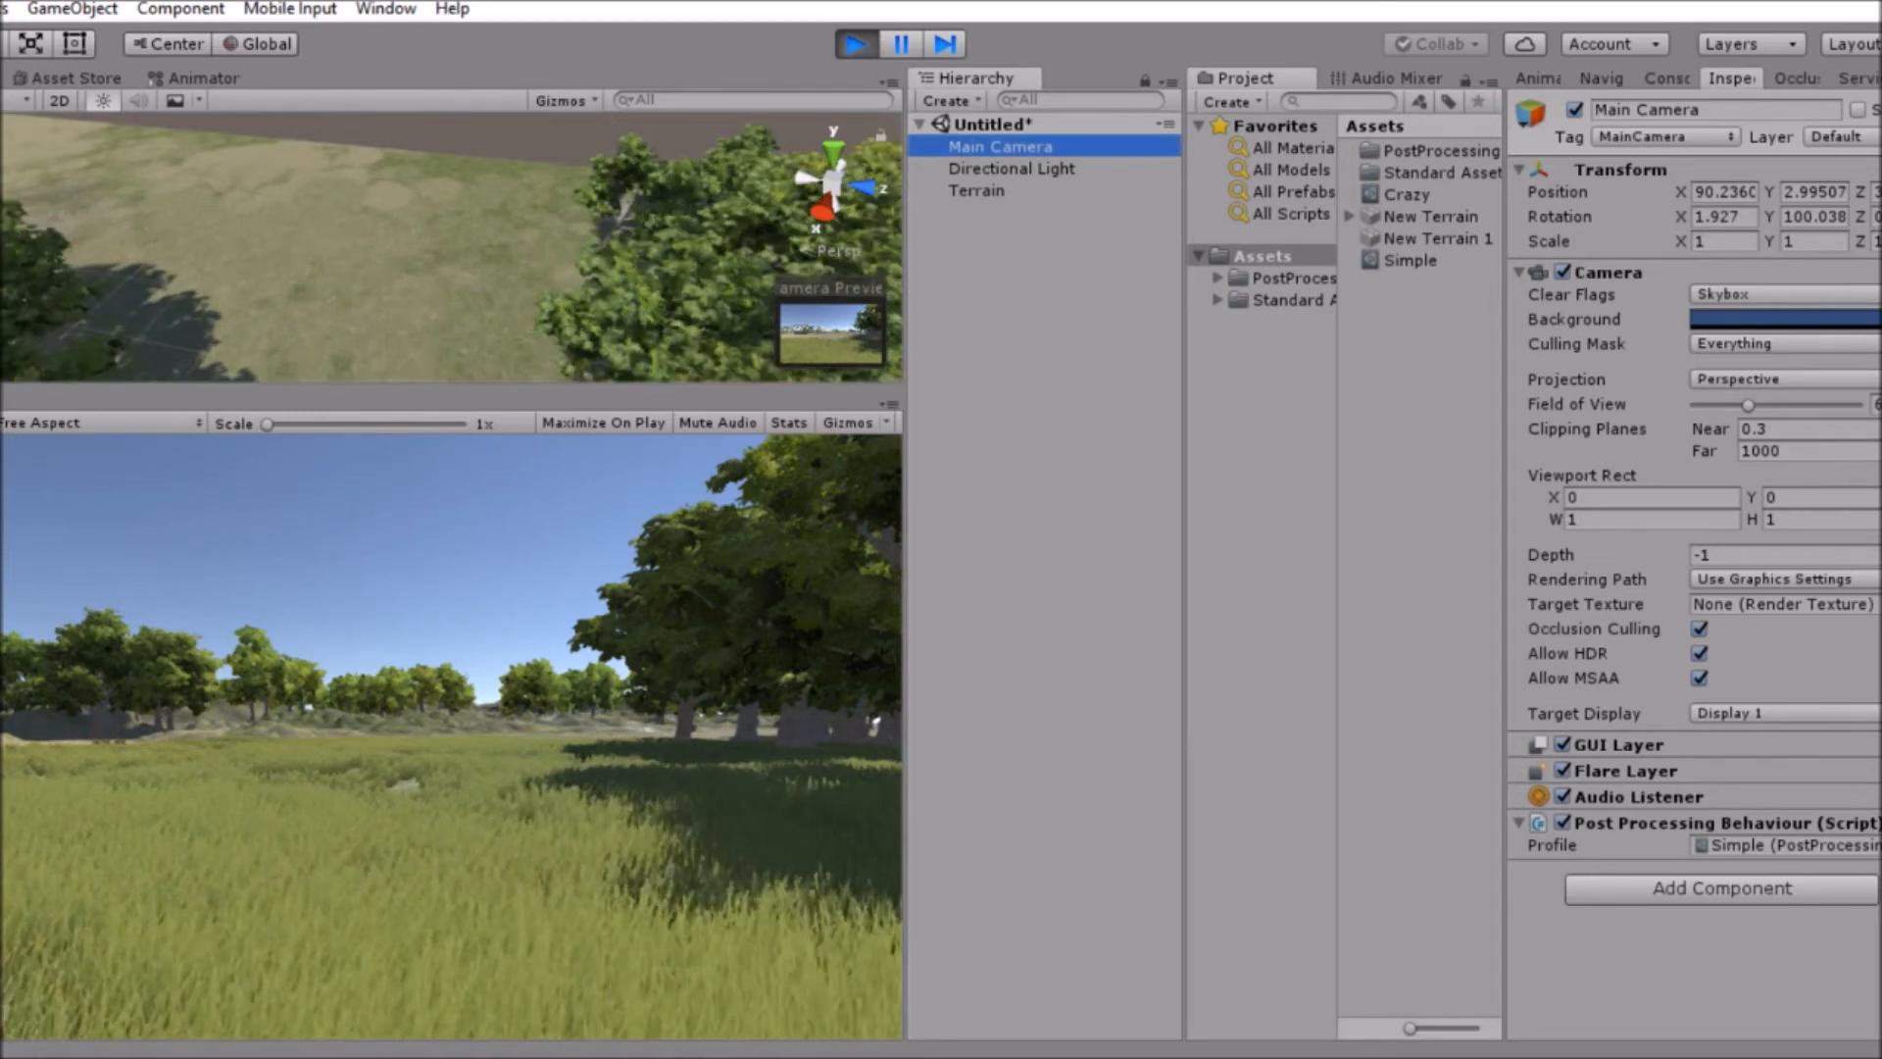
pyautogui.press('e')
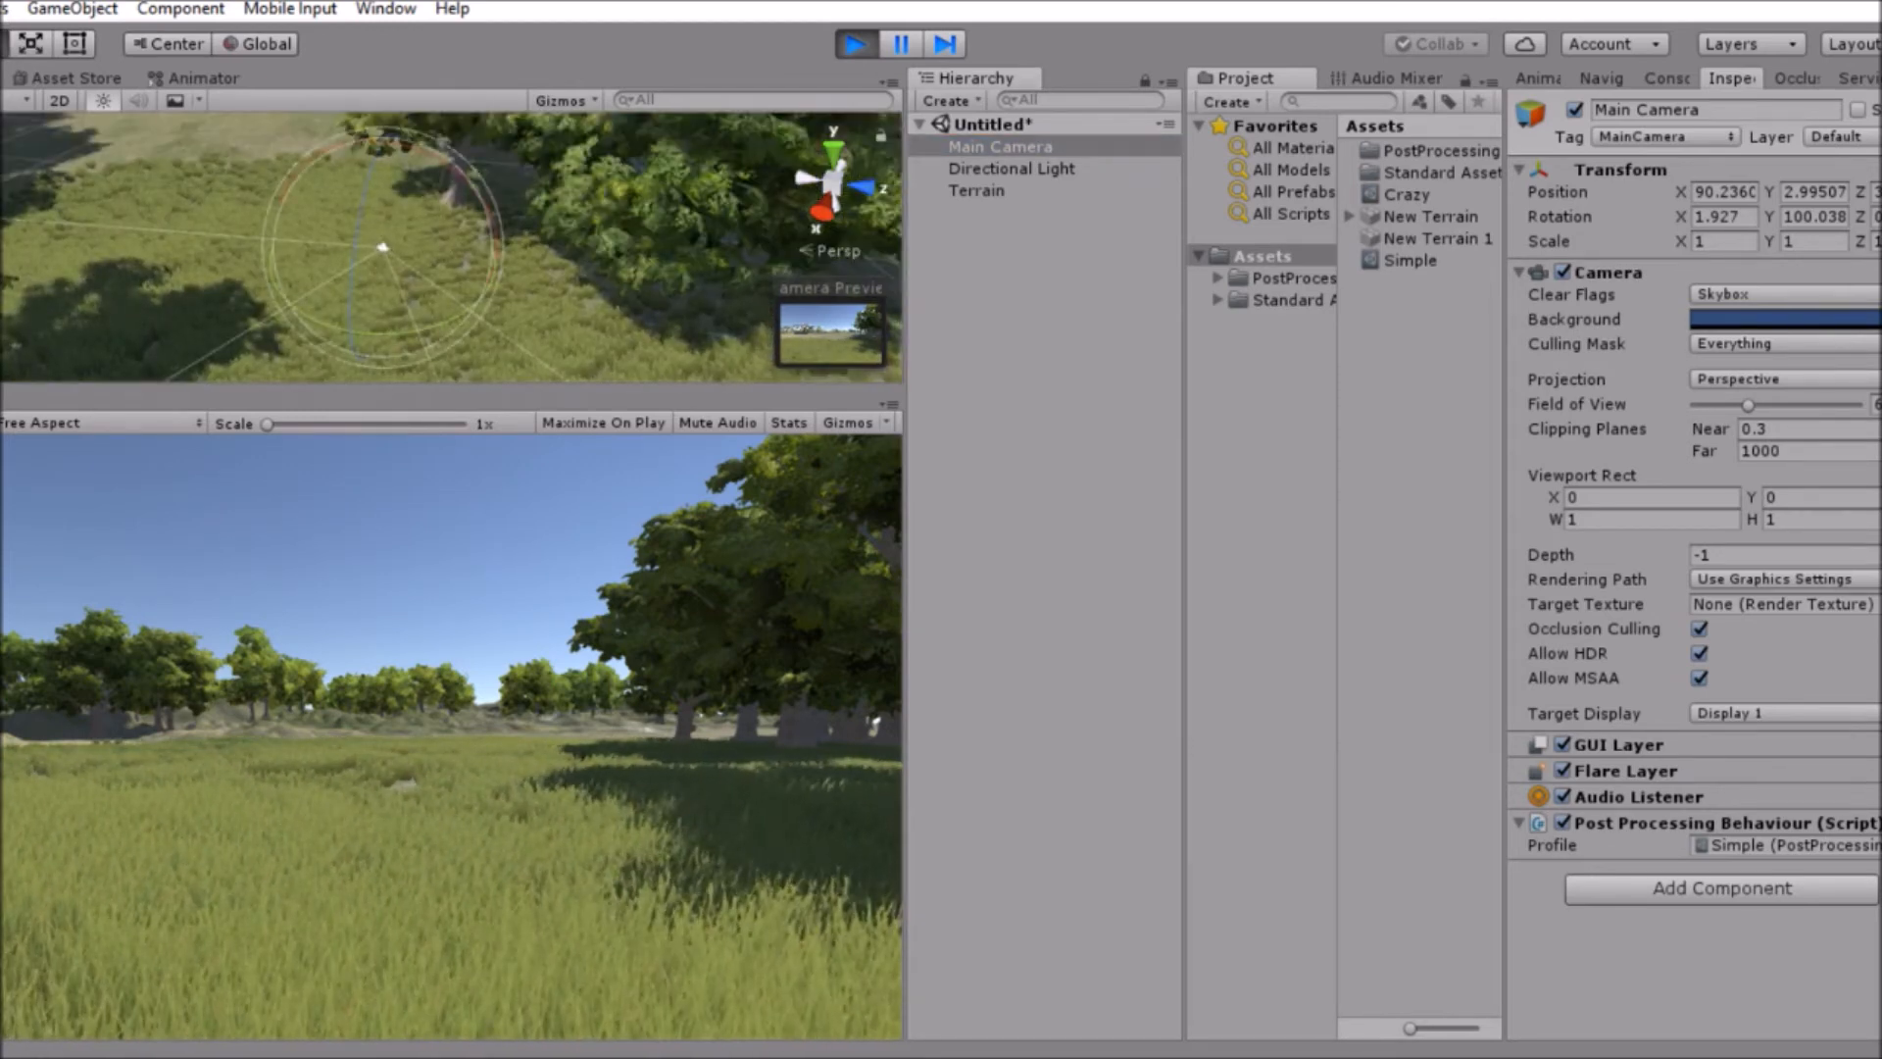
pyautogui.click(789, 422)
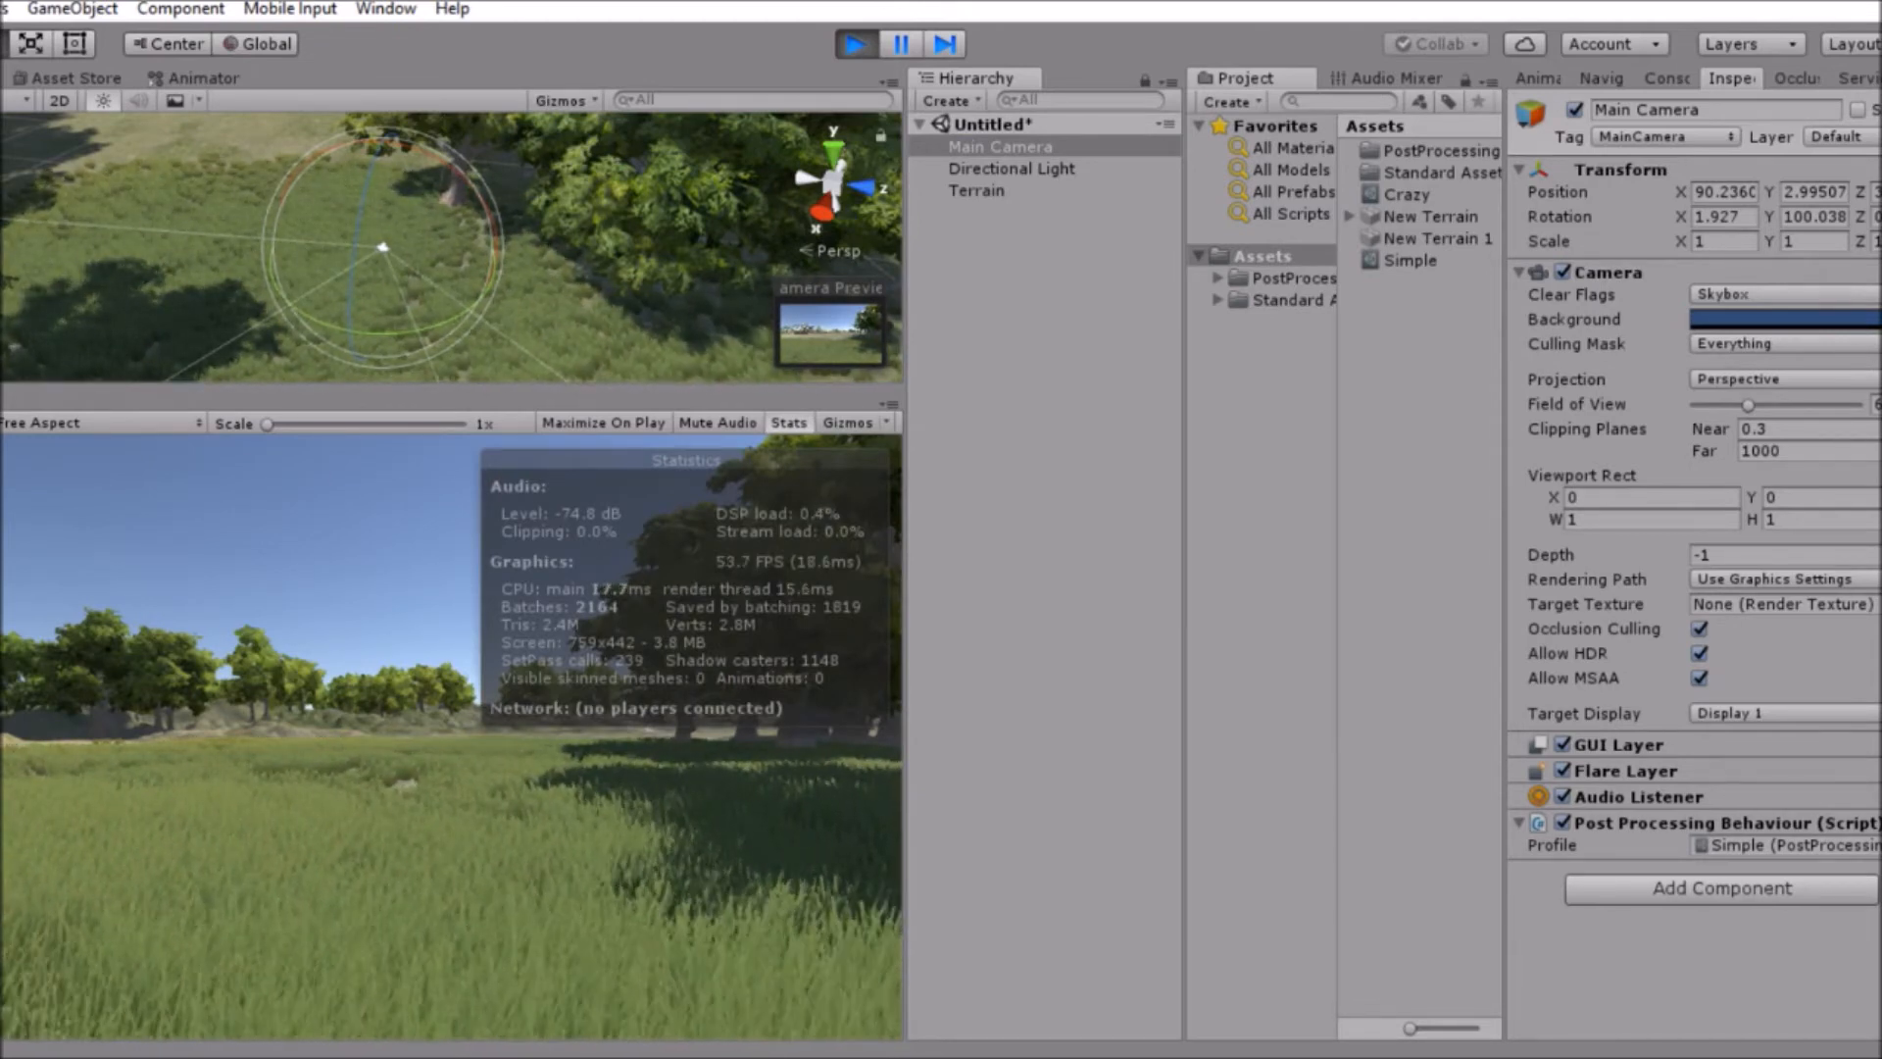
pyautogui.click(789, 422)
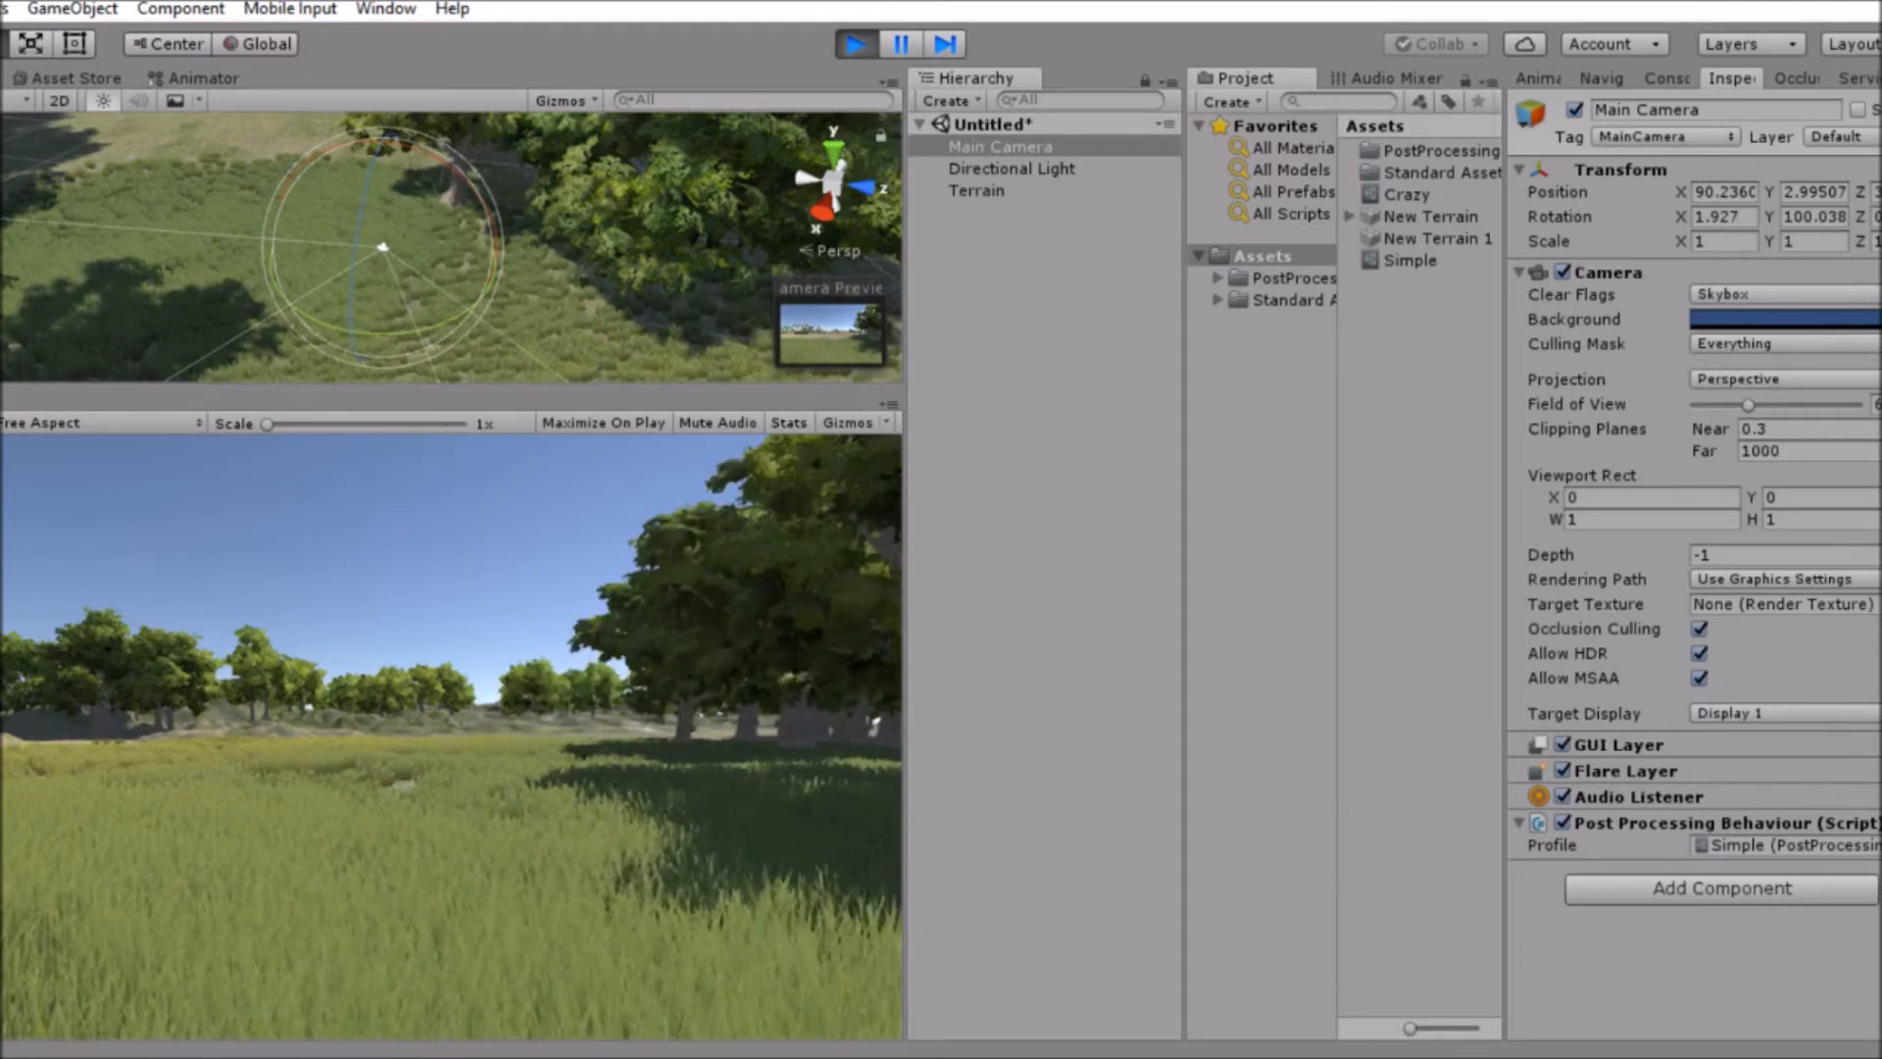
# Move Main Camera along X to about 200.8 during play to preview the landscape, and stop play mode.
pyautogui.press('w')
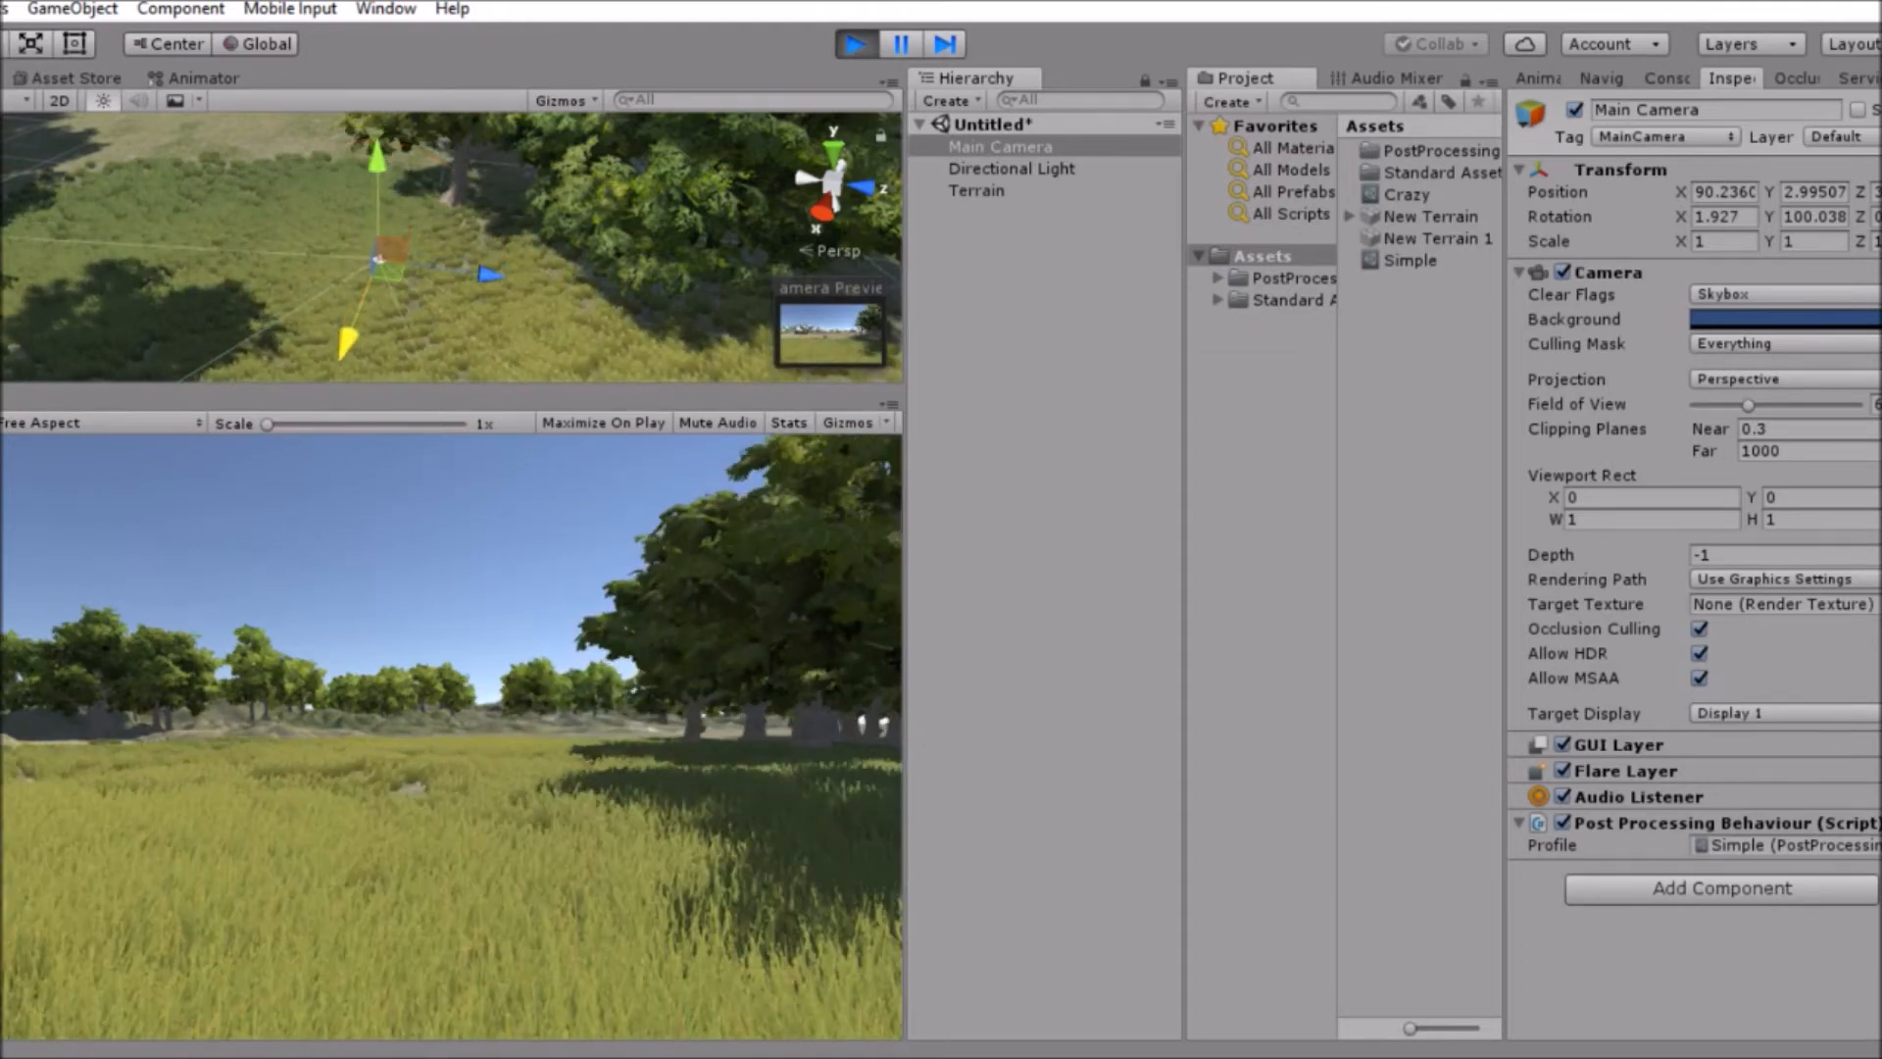
pyautogui.moveTo(345, 349); pyautogui.dragTo(97, 1047)
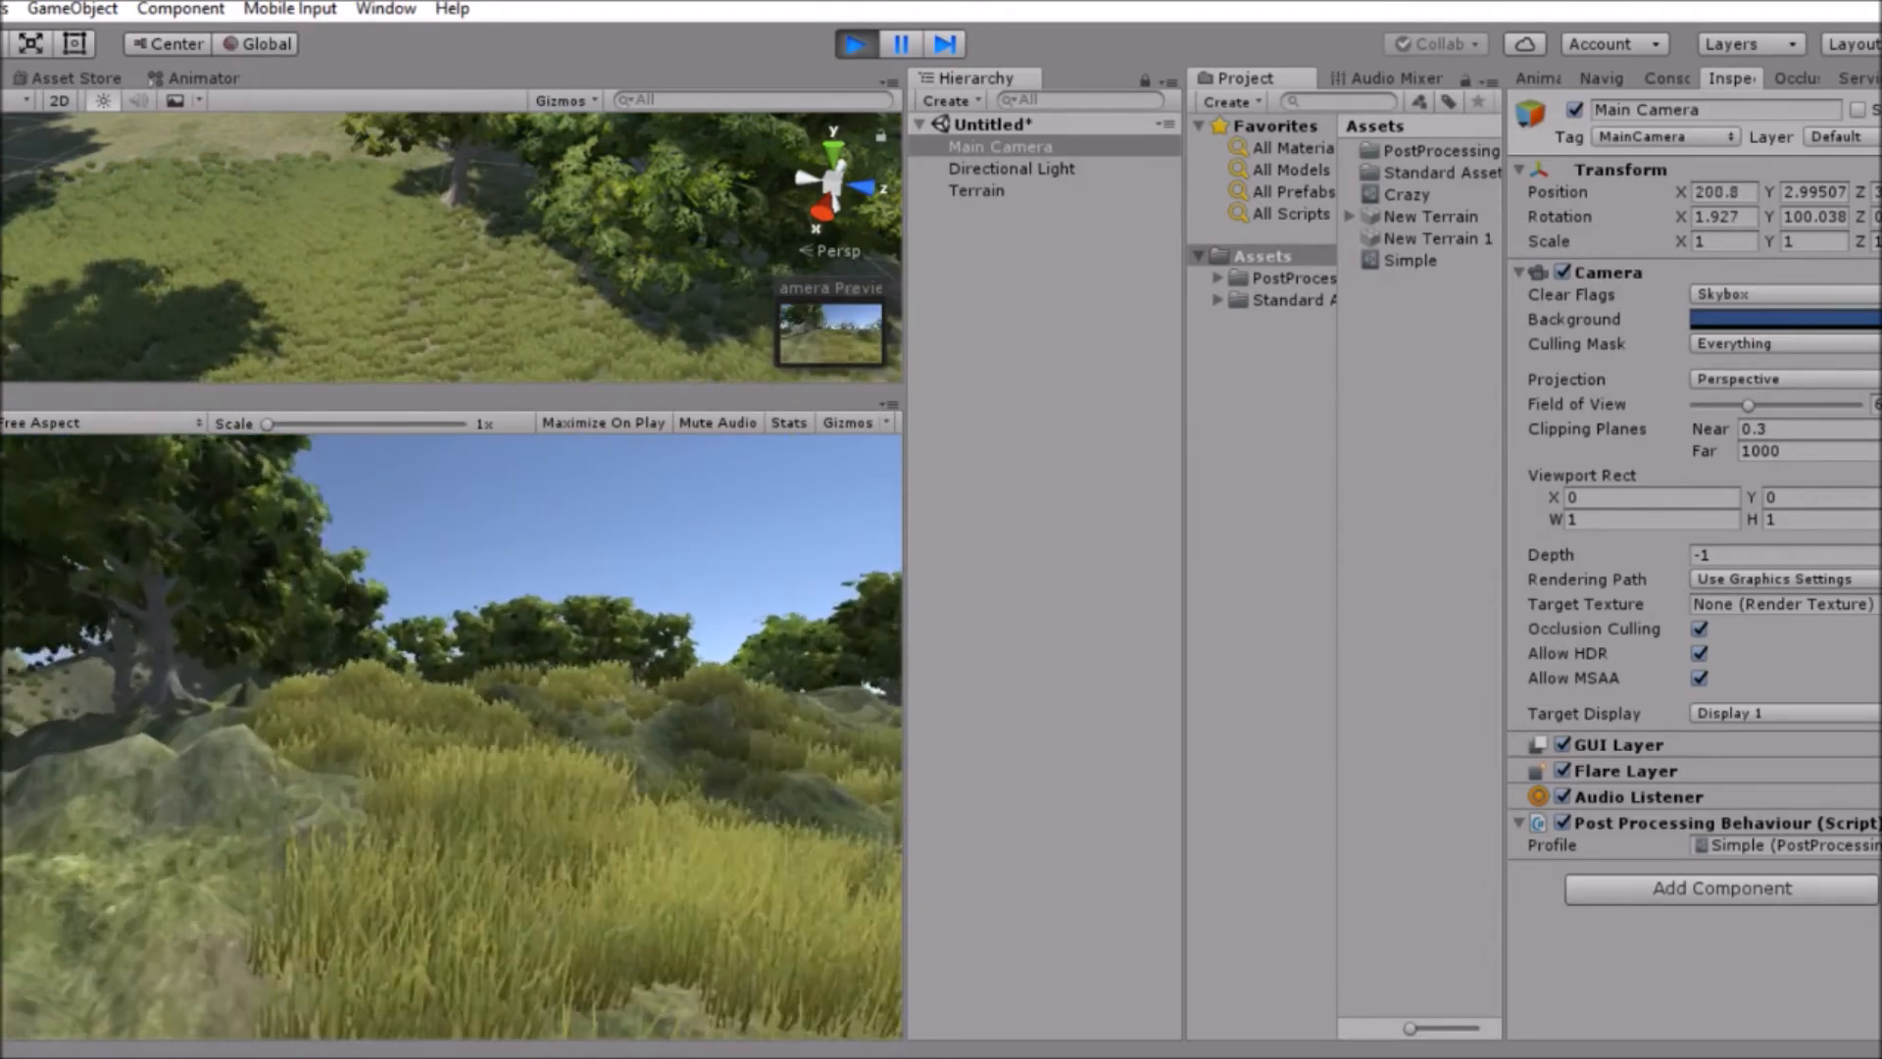
pyautogui.hotkey('ctrl', 'p')
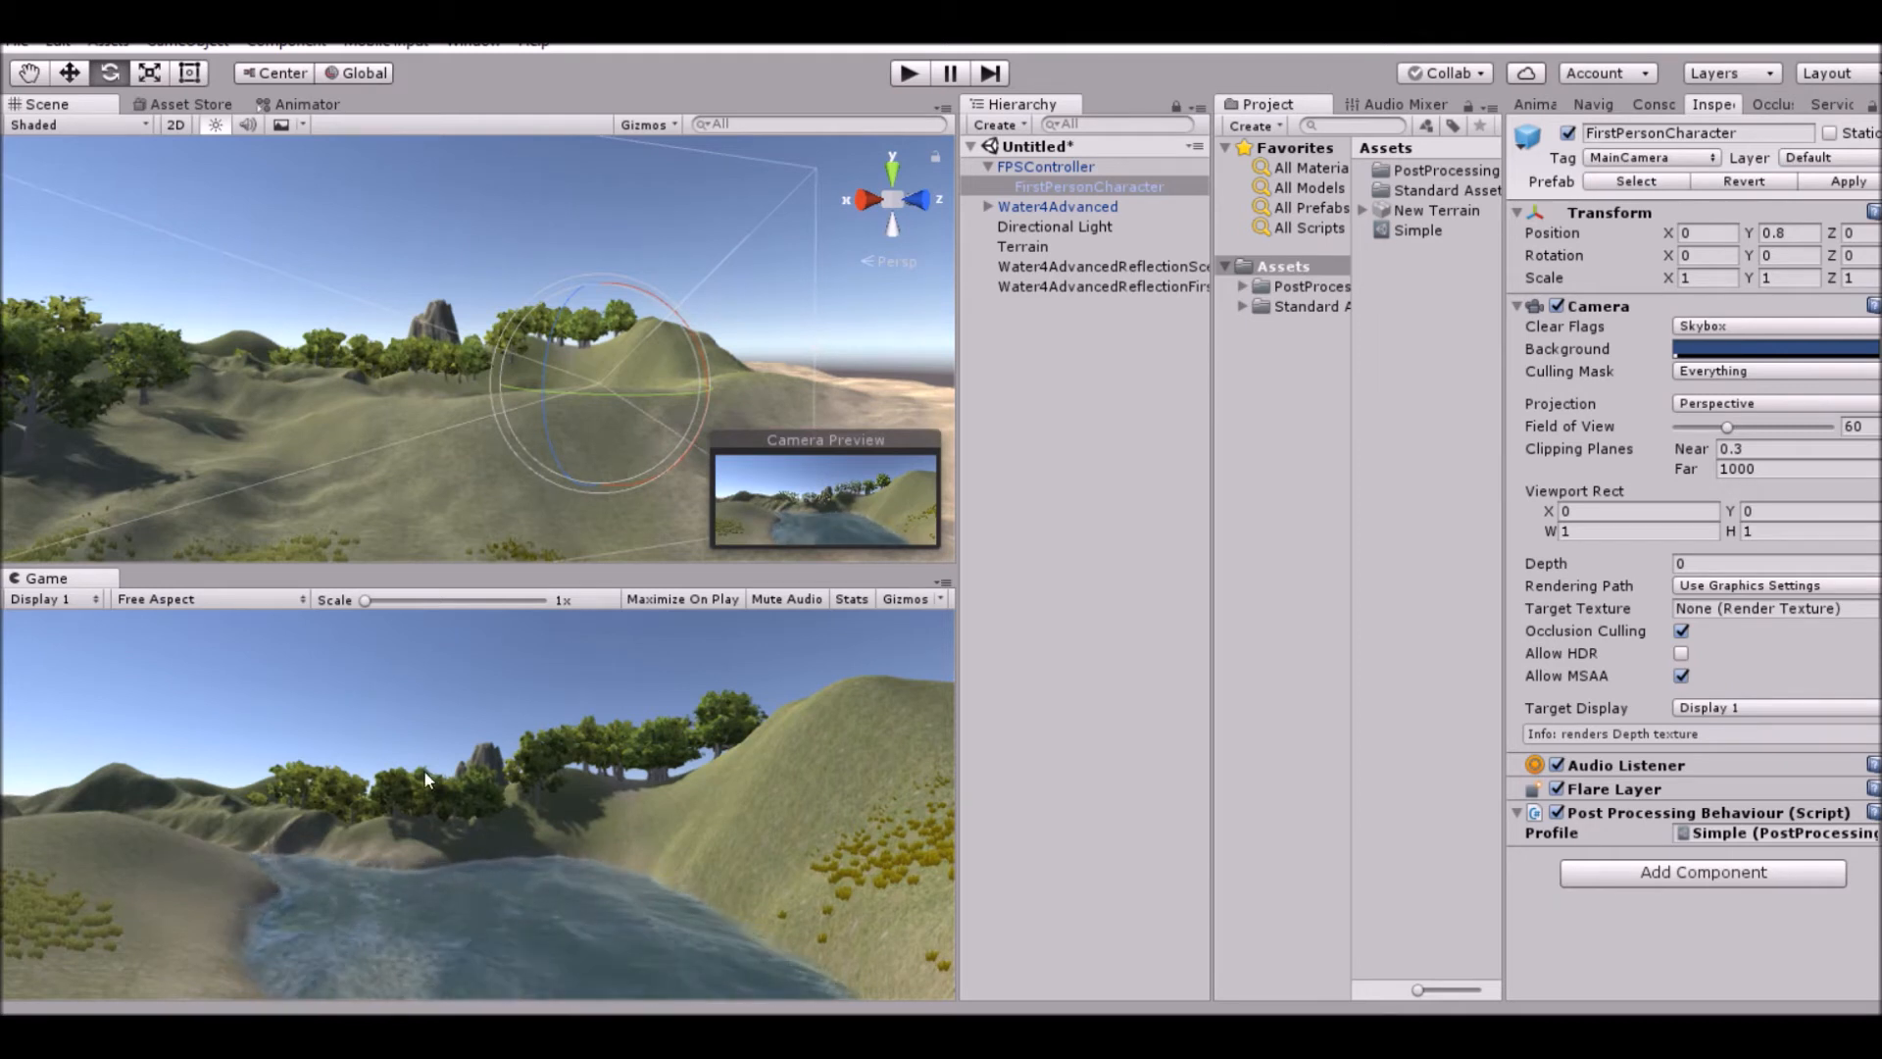
# Enable Ambient Occlusion in the Simple profile, comparing the shaded trees in the Scene view with it off and on.
pyautogui.click(1420, 233)
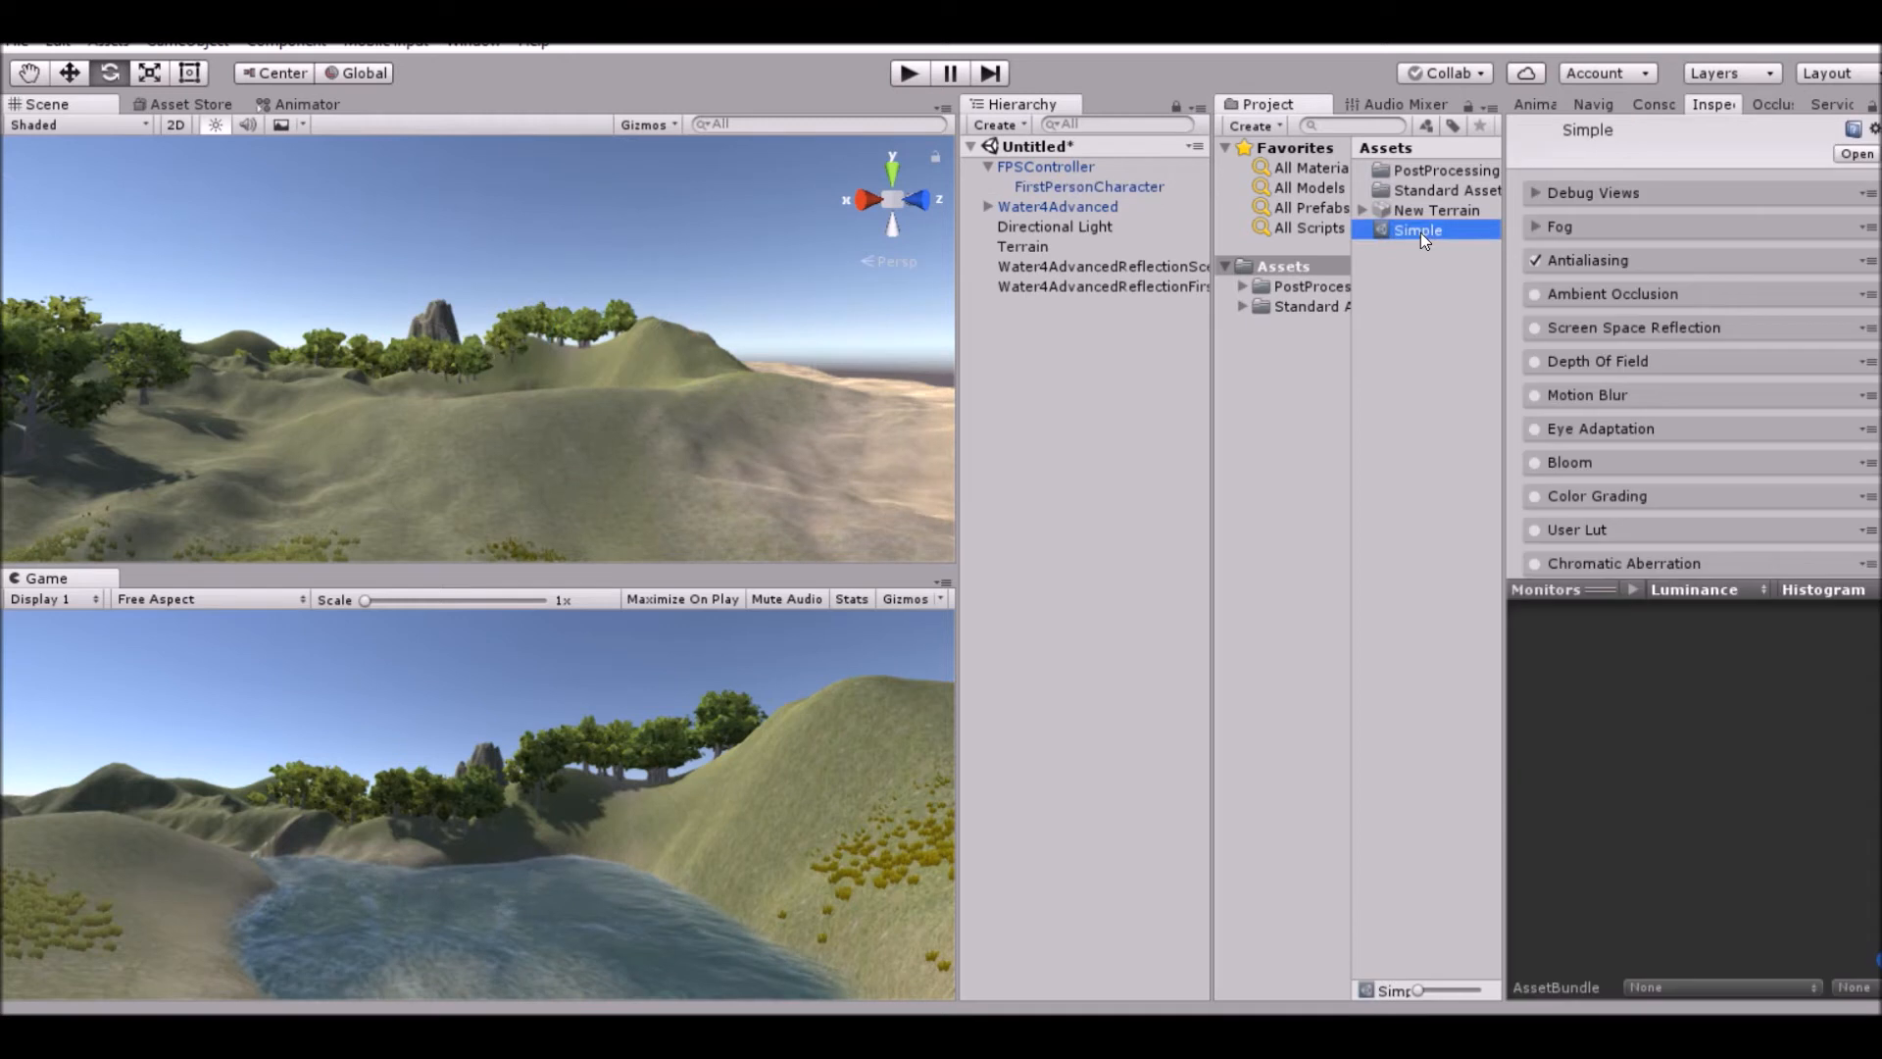
pyautogui.click(1534, 294)
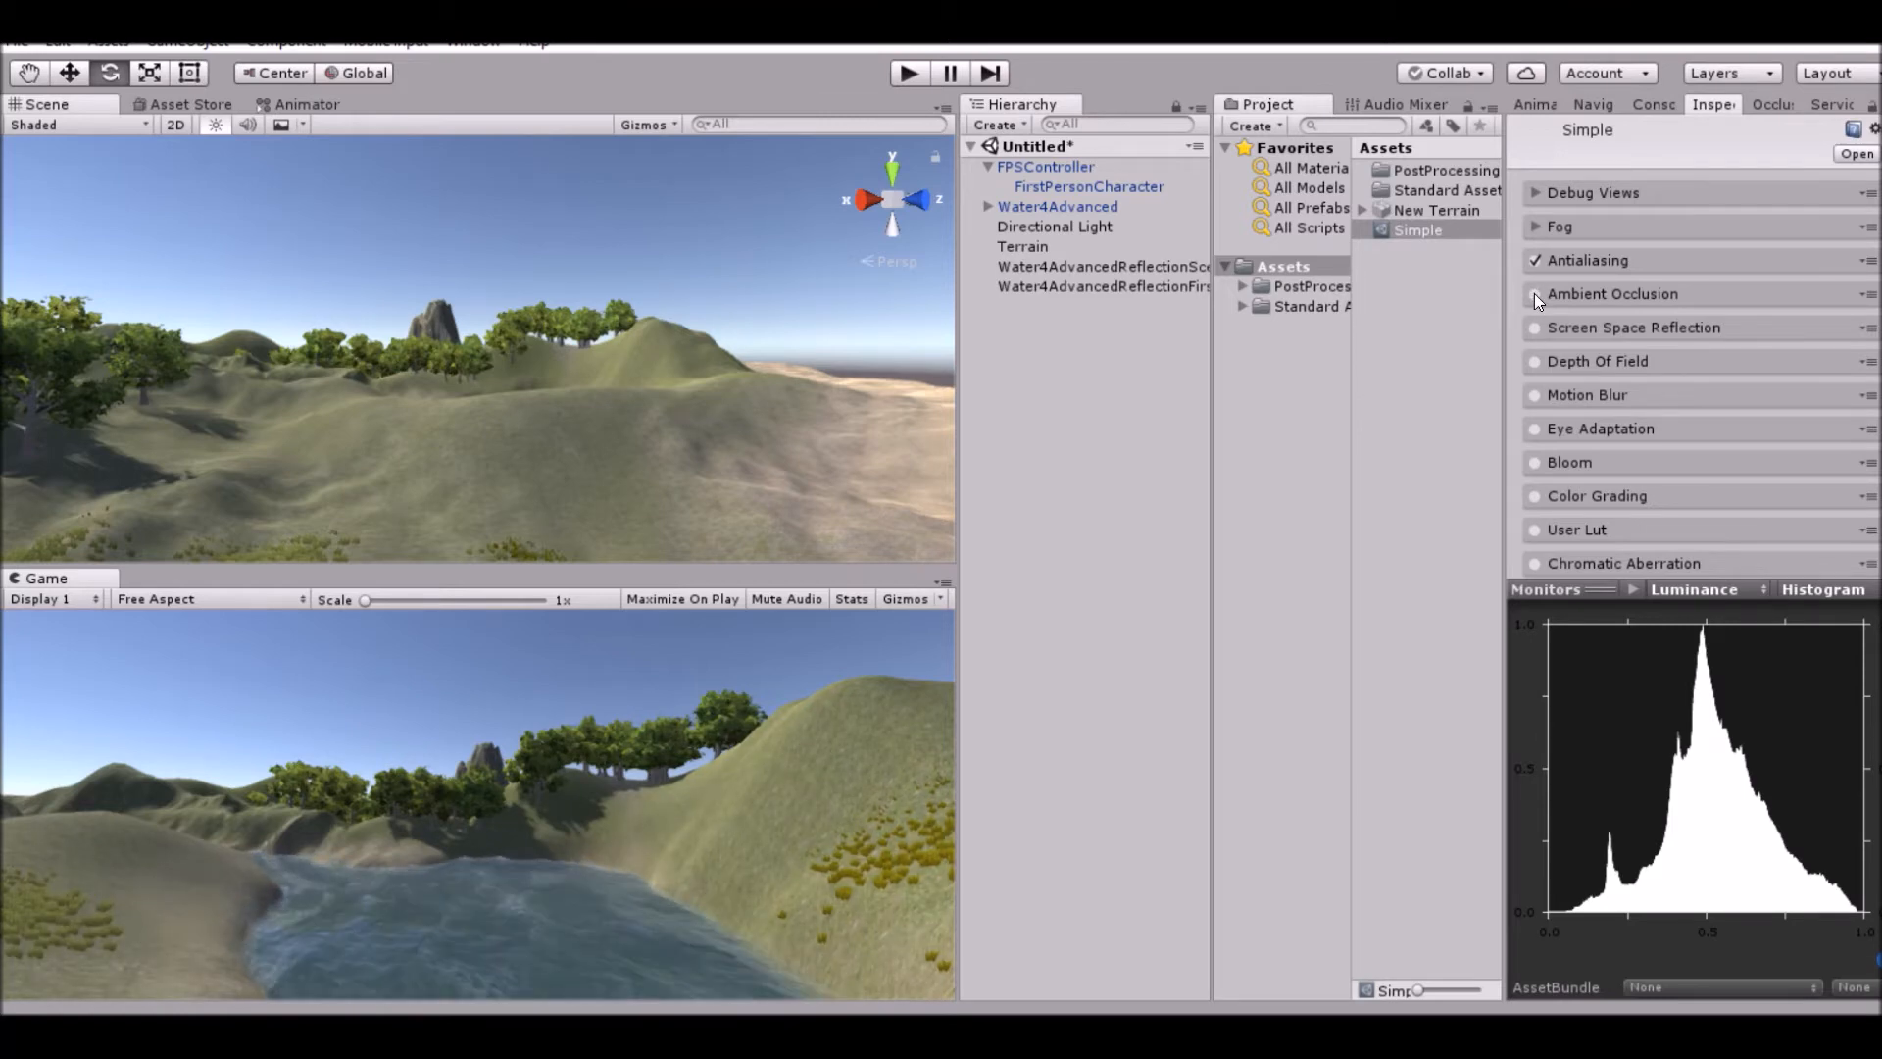
pyautogui.click(1534, 294)
pyautogui.moveTo(694, 373); pyautogui.dragTo(116, 424, button='right')
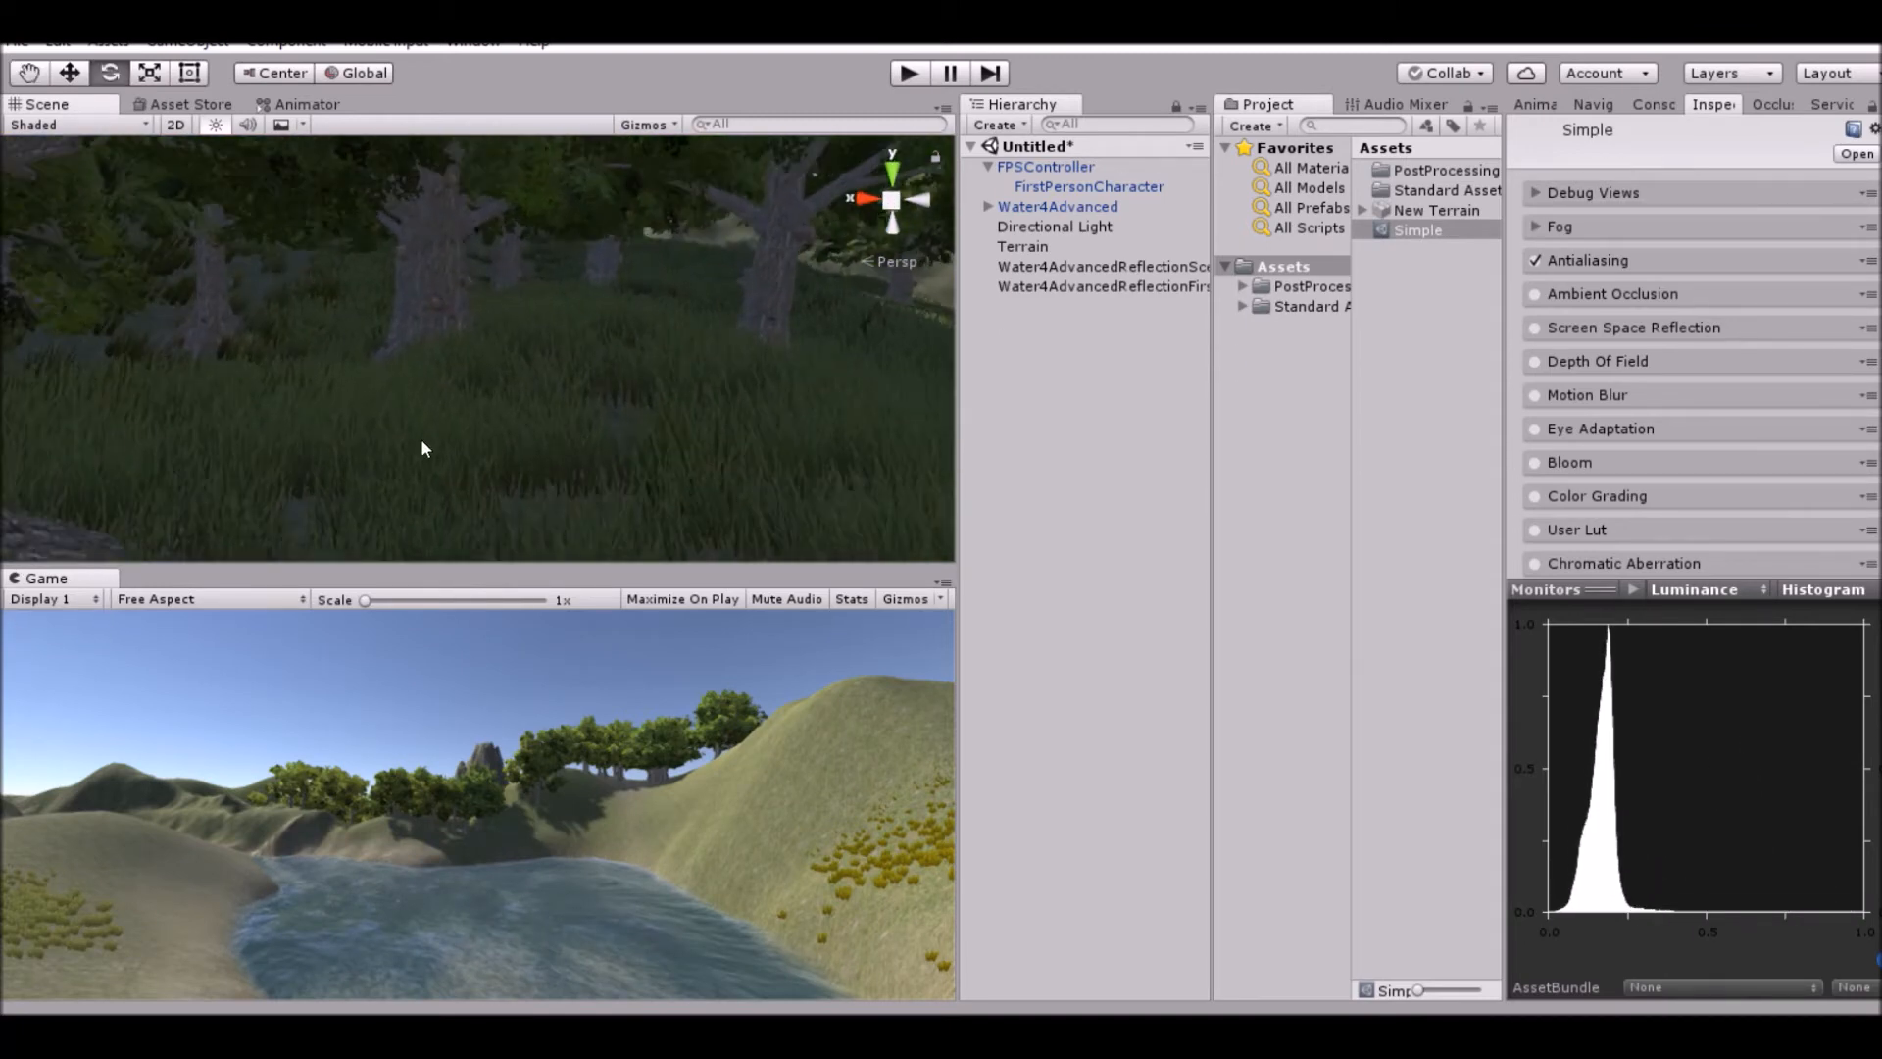
pyautogui.click(1536, 295)
pyautogui.click(1537, 296)
pyautogui.click(1537, 296)
# Examine the tree trunks and grass up close with Ambient Occlusion off and on, leaving it on.
pyautogui.moveTo(481, 319); pyautogui.dragTo(507, 284, button='right')
pyautogui.scroll(1, 522, 283)
pyautogui.scroll(-1, 521, 283)
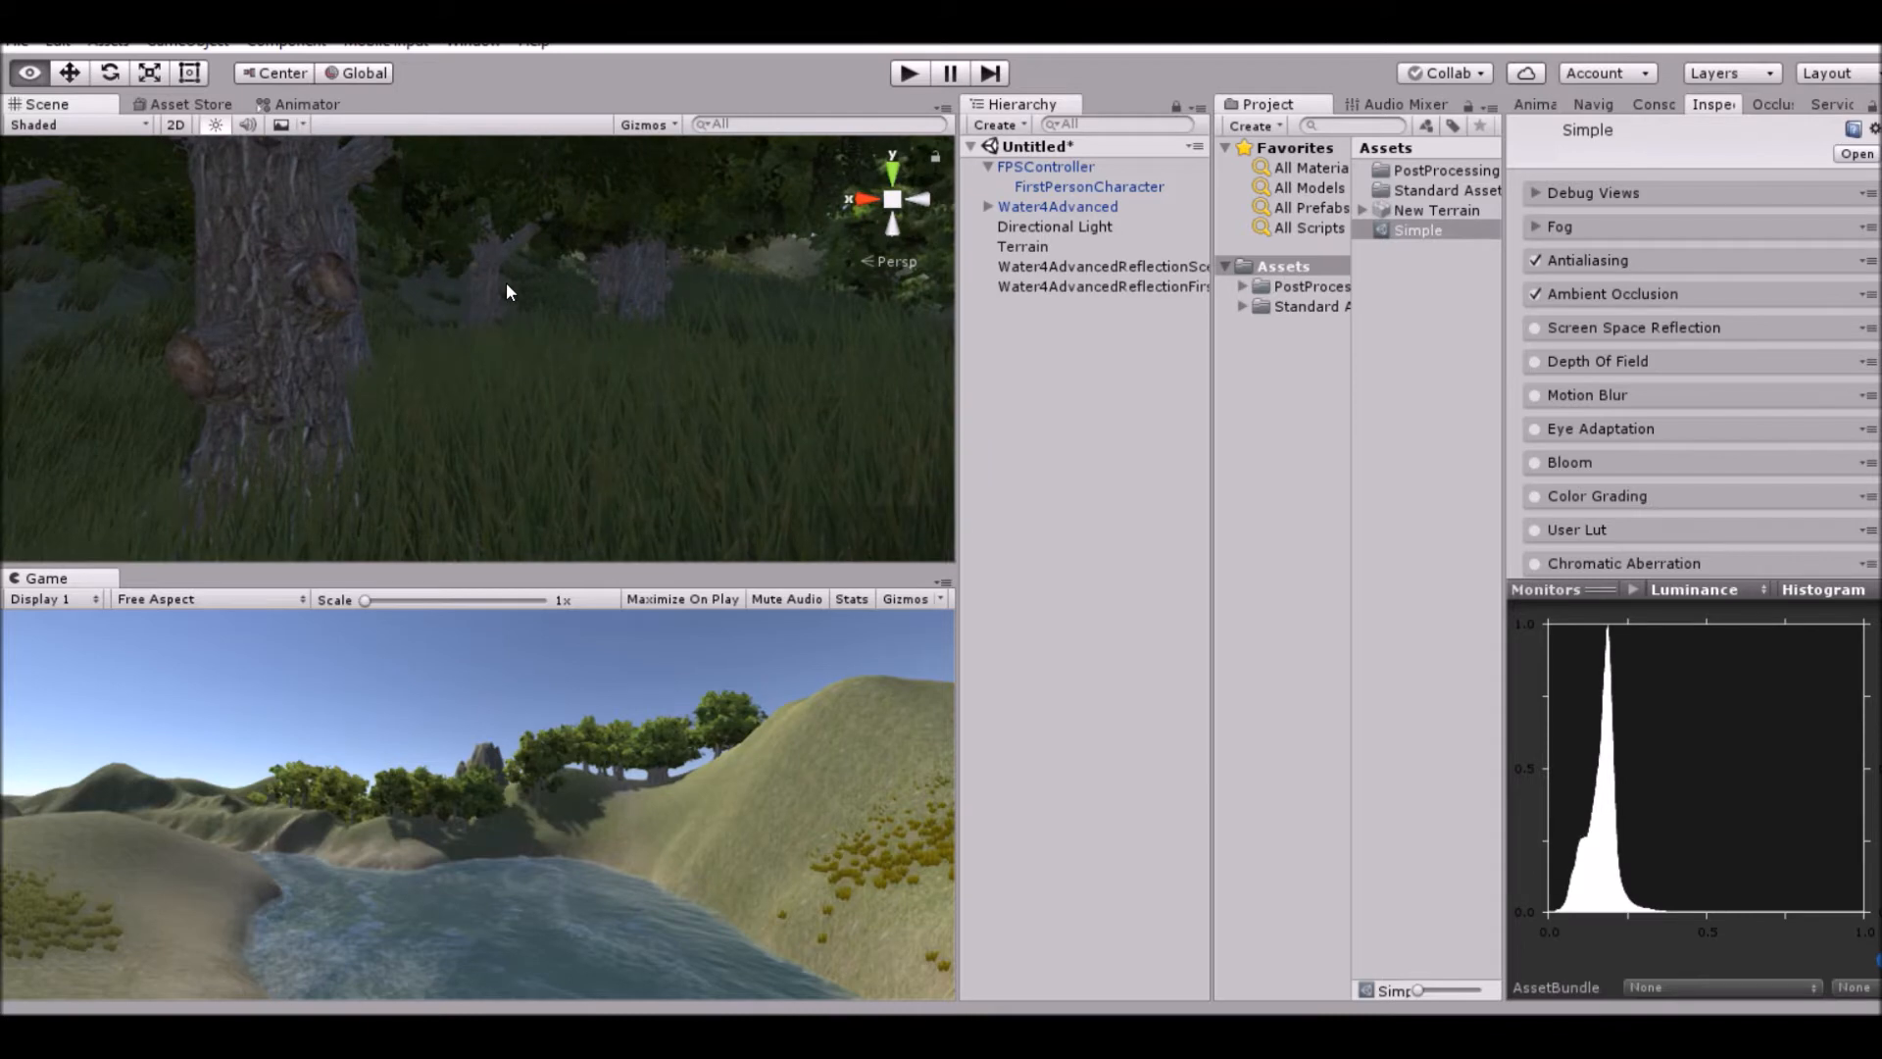
pyautogui.scroll(-1, 524, 291)
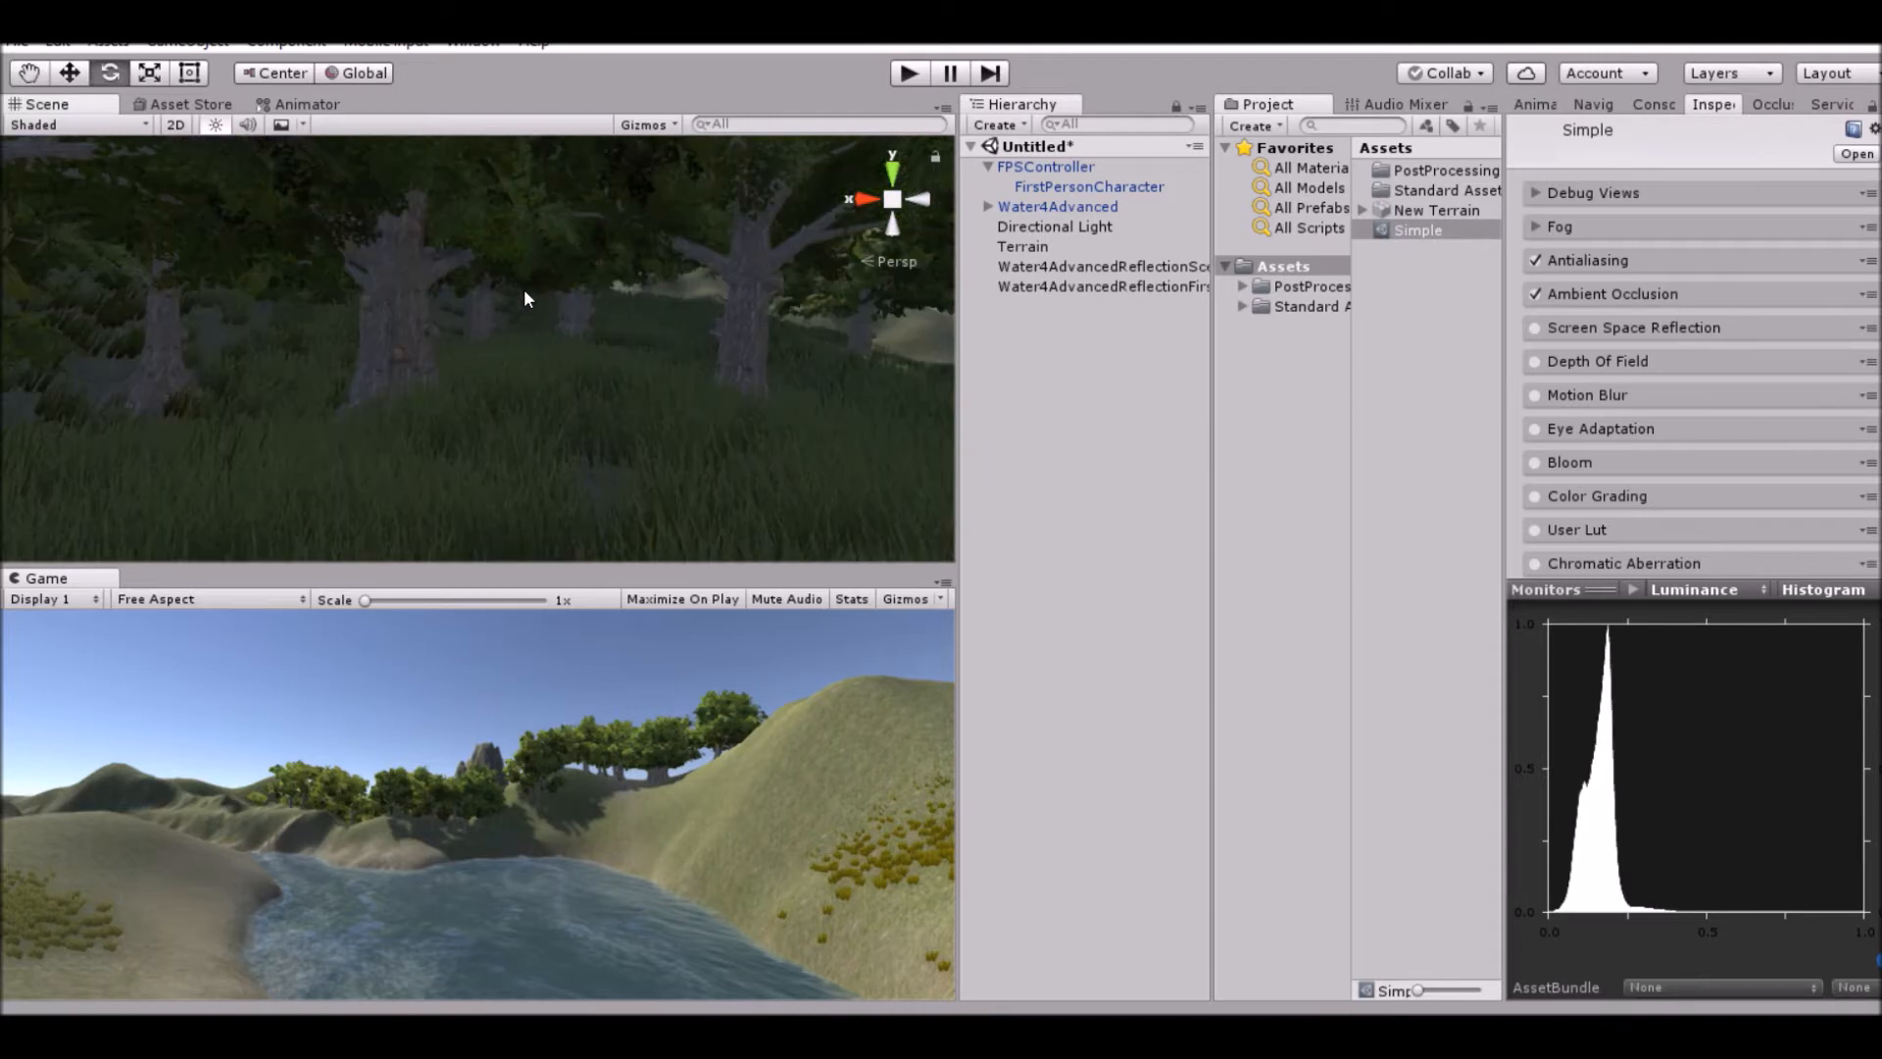
pyautogui.click(1536, 296)
pyautogui.click(1536, 296)
# Compare the tree branches and foliage in the Scene view with Ambient Occlusion off and on, leaving it on.
pyautogui.moveTo(878, 314); pyautogui.dragTo(942, 220, button='right')
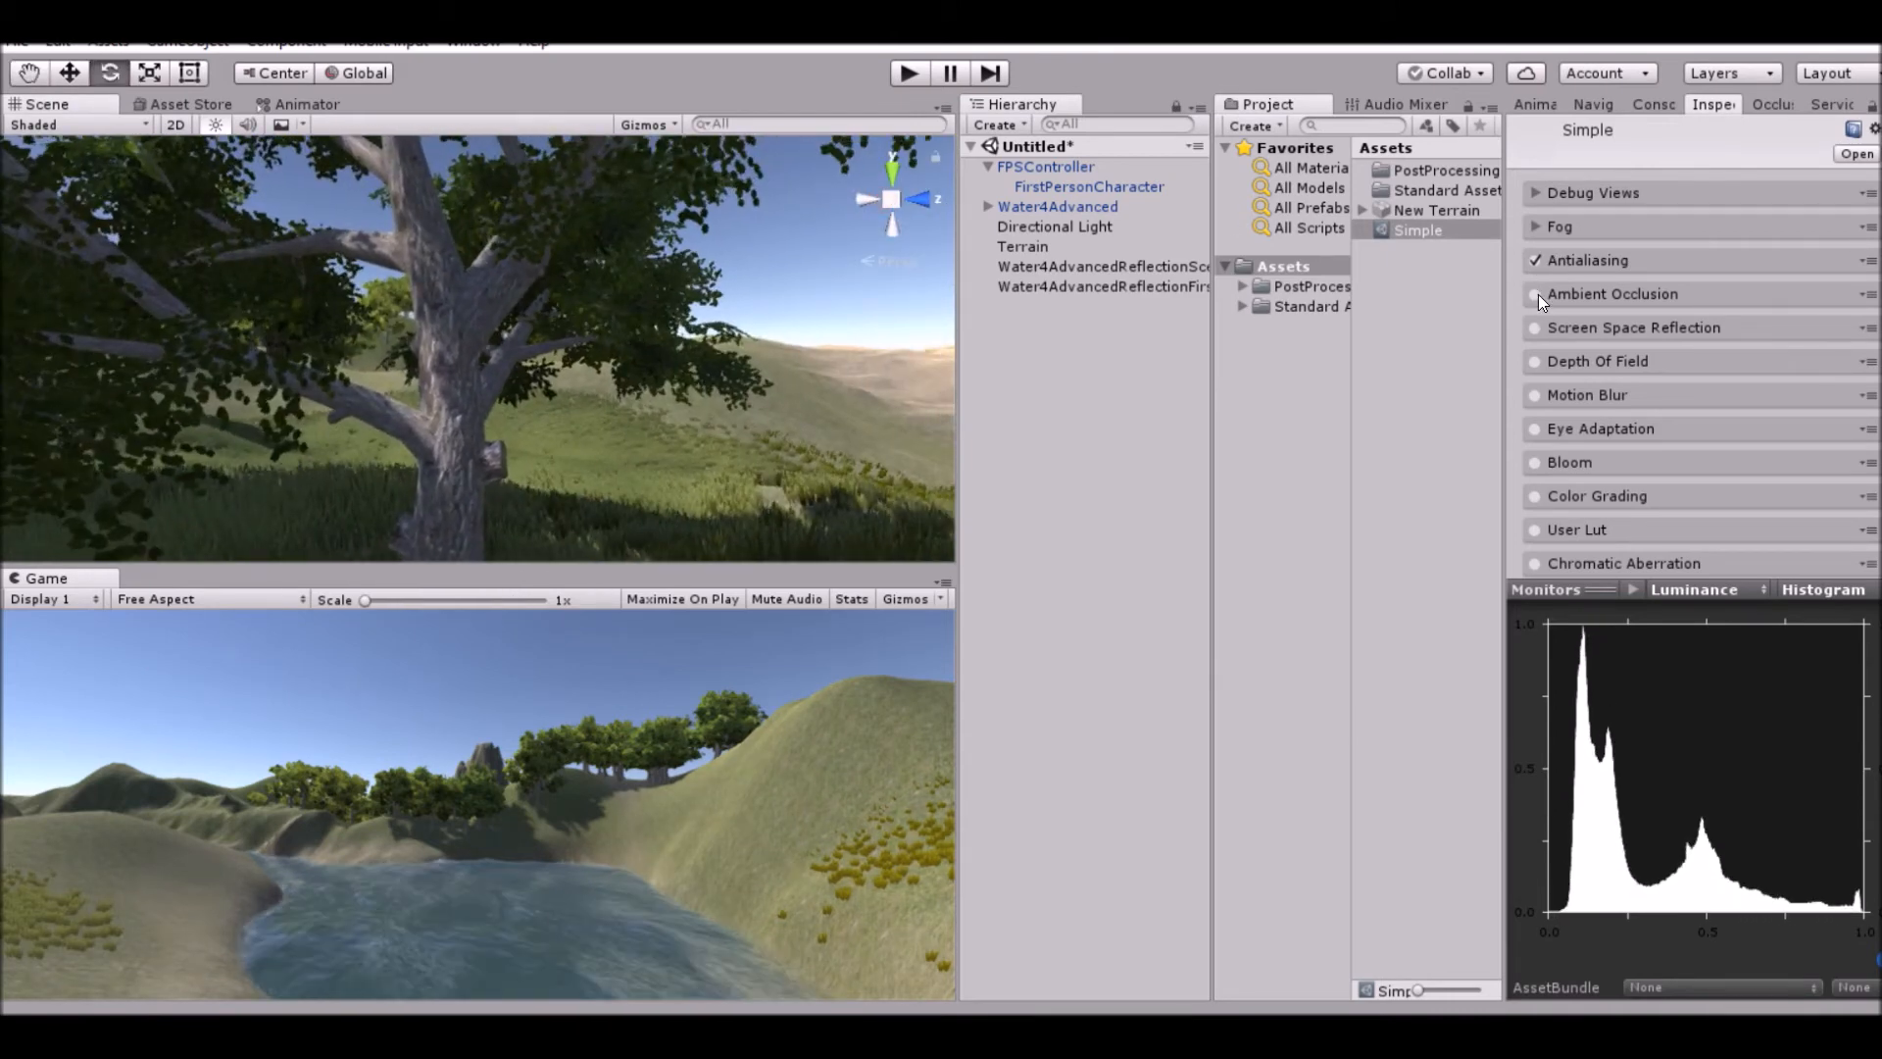
pyautogui.click(1536, 294)
pyautogui.moveTo(628, 181)
pyautogui.mouseDown(button='right')
pyautogui.moveTo(567, 135)
pyautogui.moveTo(453, 115)
pyautogui.moveTo(445, 226)
pyautogui.moveTo(644, 198)
pyautogui.mouseUp(button='right')
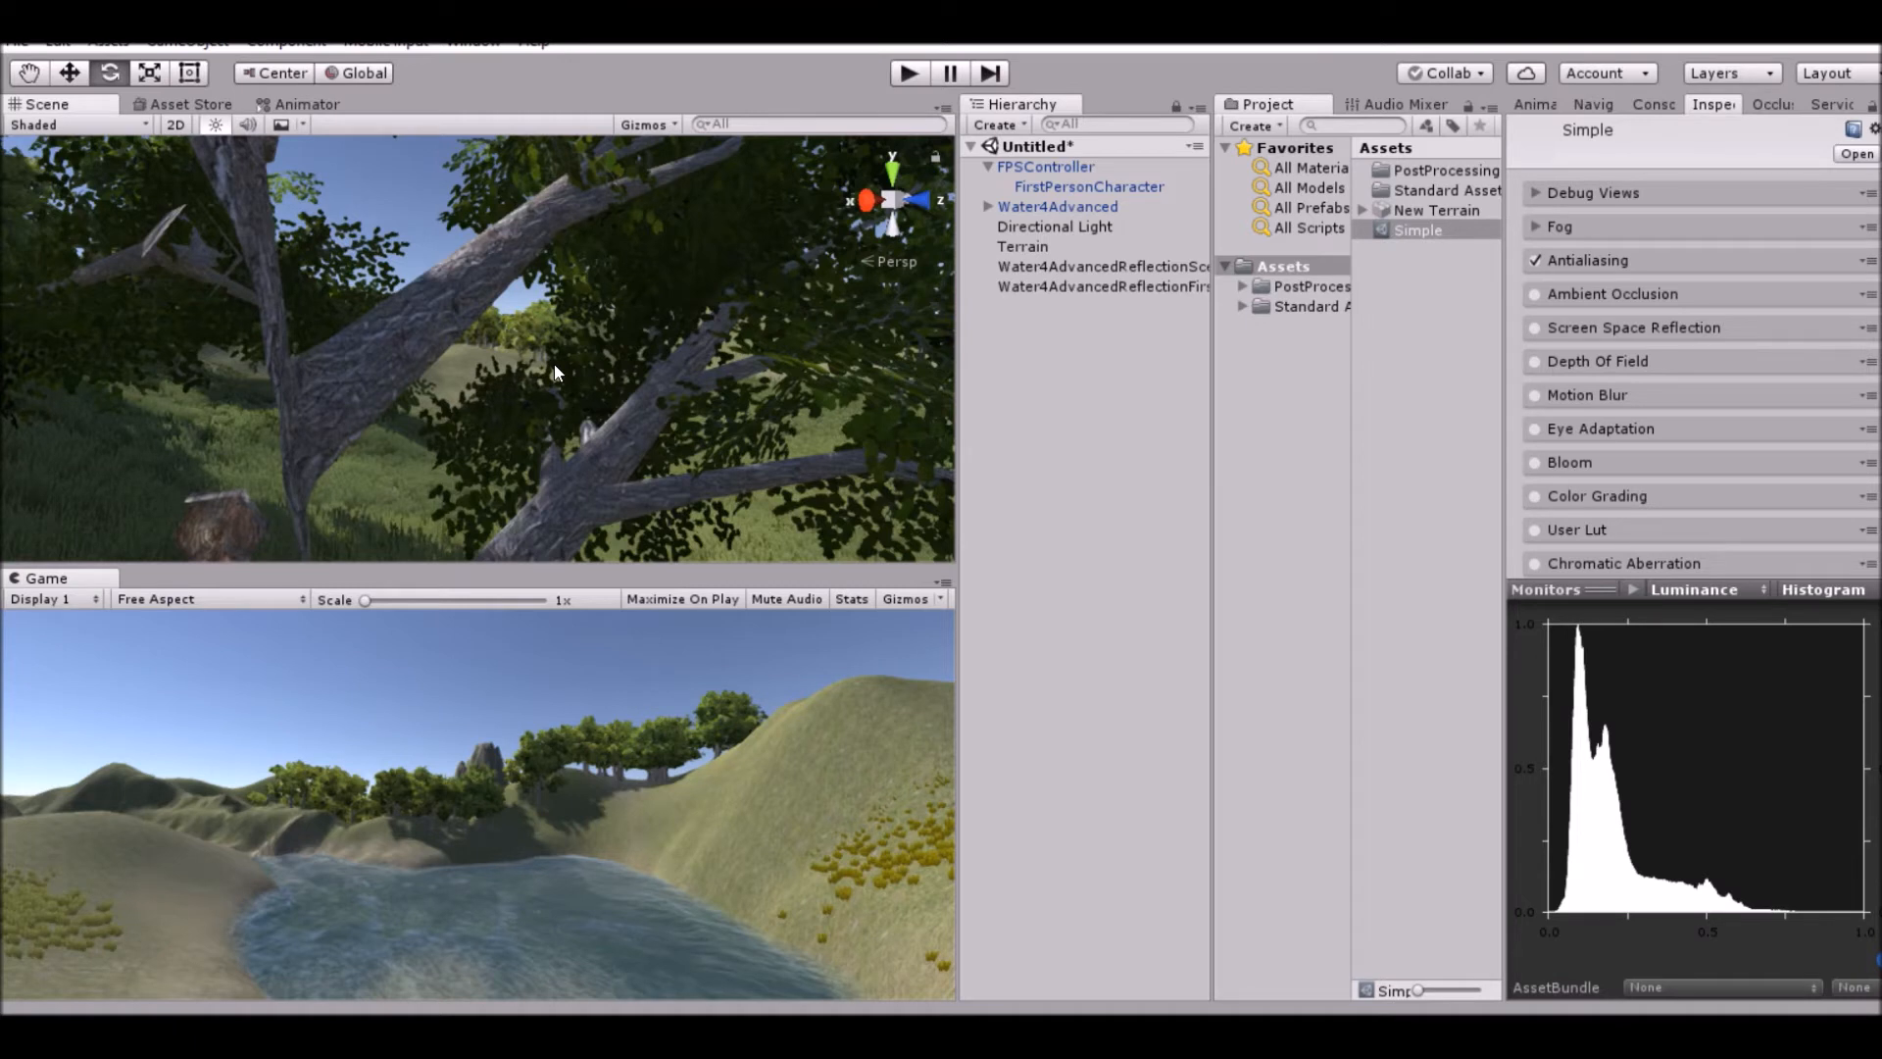
pyautogui.click(1535, 295)
pyautogui.click(1537, 296)
pyautogui.click(1536, 296)
# Inspect the trees, grass and distant hills in the Scene view with Ambient Occlusion enabled.
pyautogui.moveTo(460, 433); pyautogui.dragTo(380, 312, button='right')
pyautogui.scroll(-5, 383, 312)
pyautogui.moveTo(575, 321); pyautogui.dragTo(521, 348, button='right')
pyautogui.press('w')
pyautogui.moveTo(499, 444); pyautogui.dragTo(541, 417, button='right')
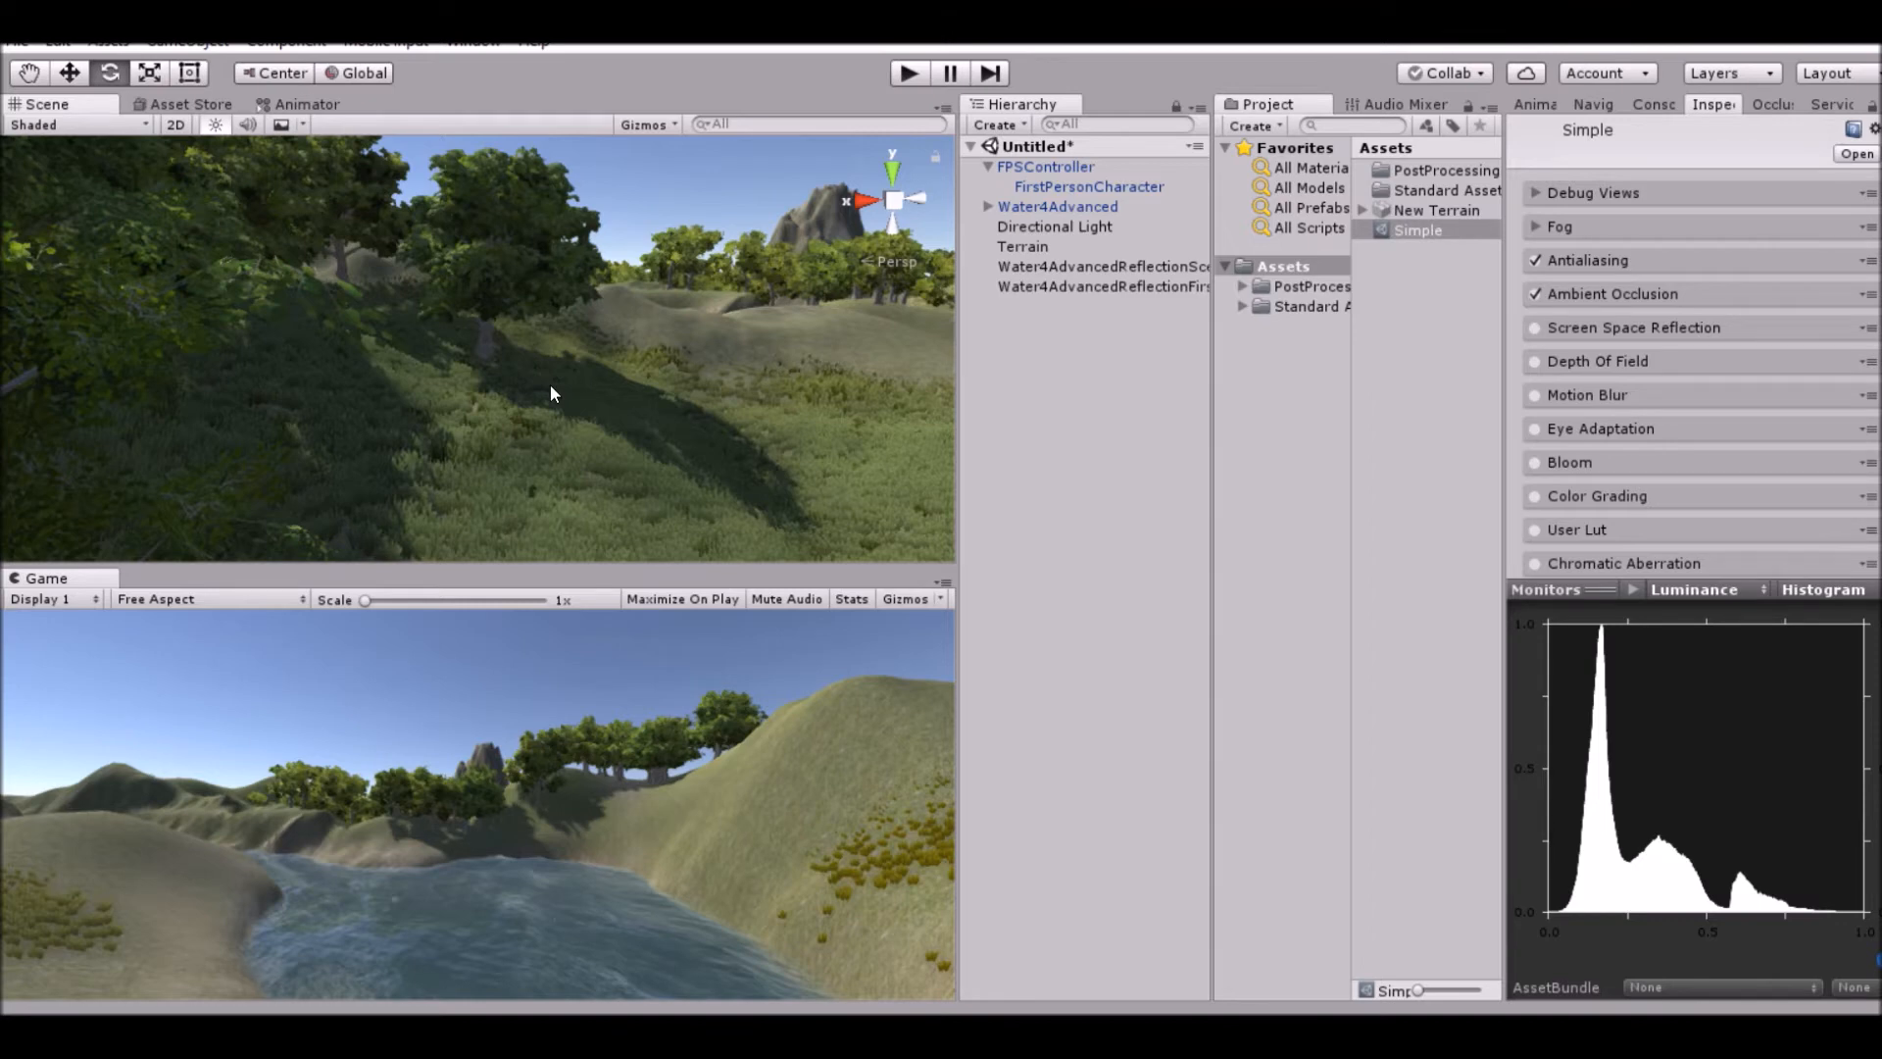
pyautogui.moveTo(497, 404); pyautogui.dragTo(757, 385, button='right')
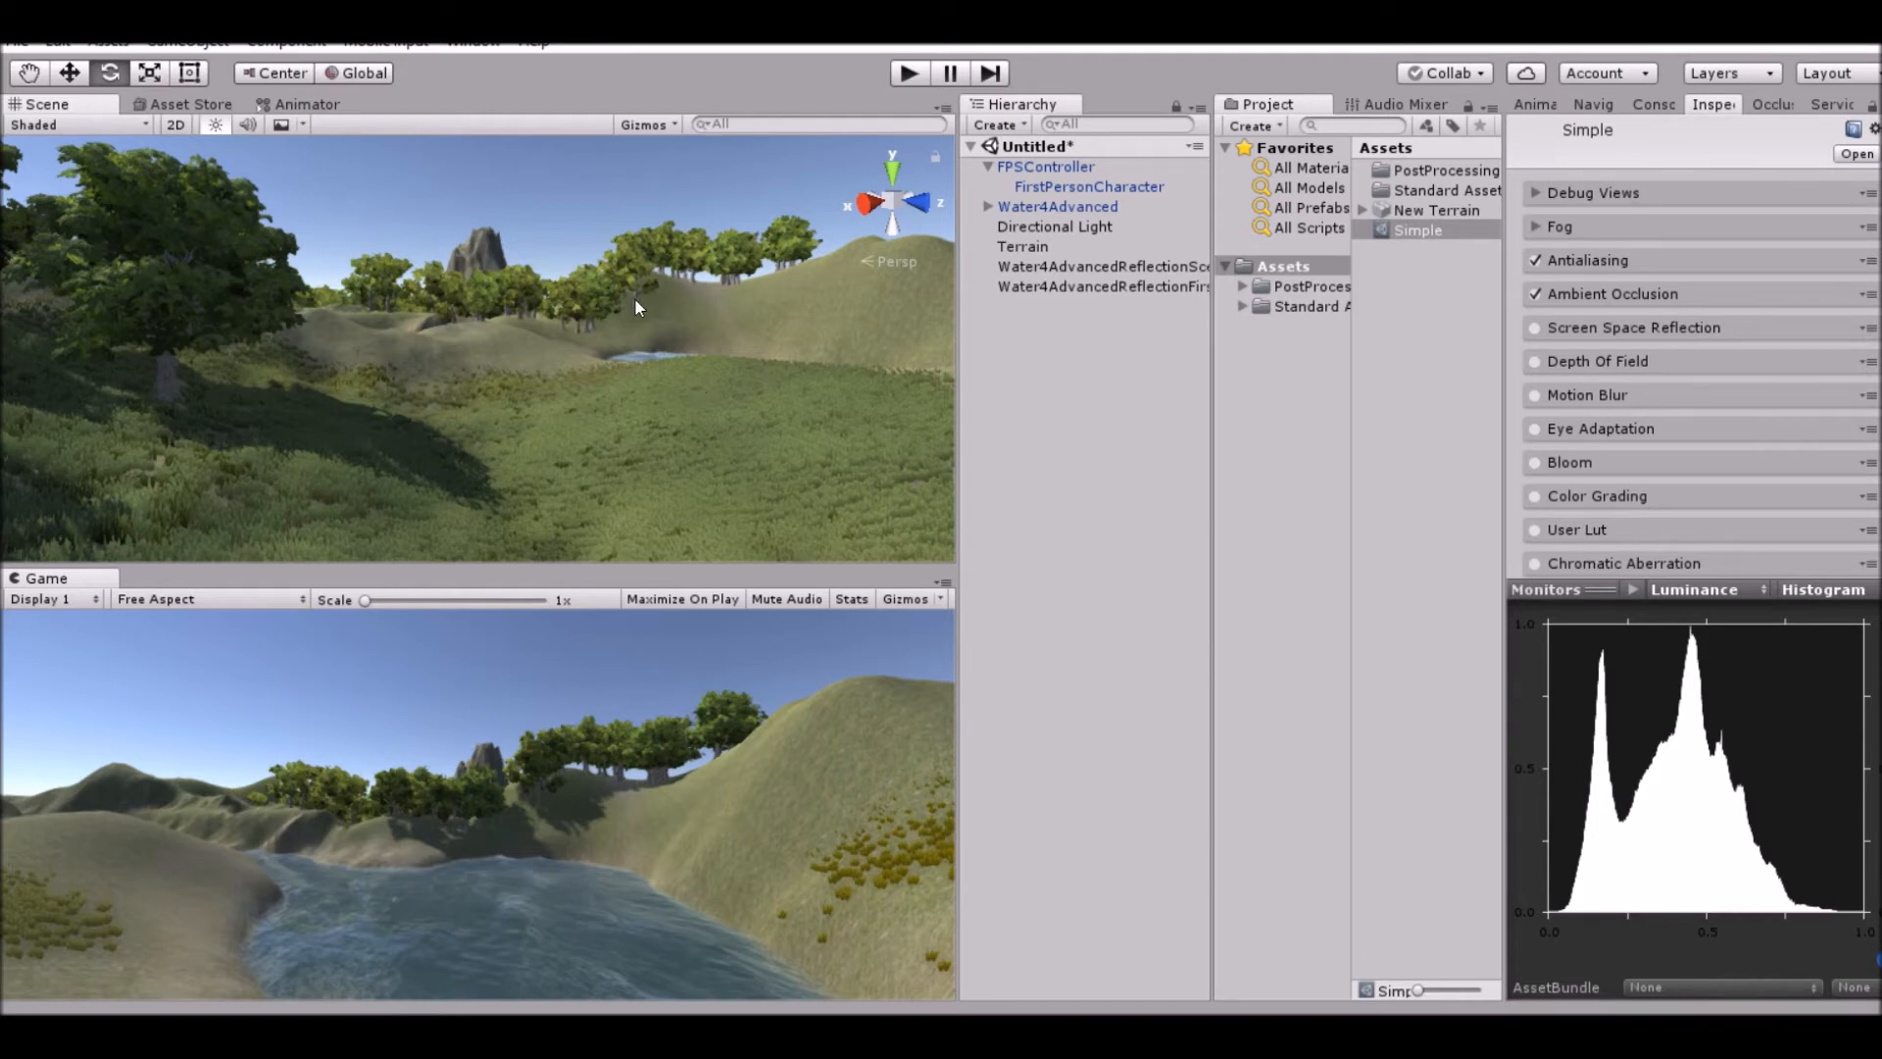
# Review the Simple profile's Ambient Occlusion settings and collapse the section.
pyautogui.click(1566, 296)
pyautogui.click(1569, 296)
pyautogui.click(1572, 297)
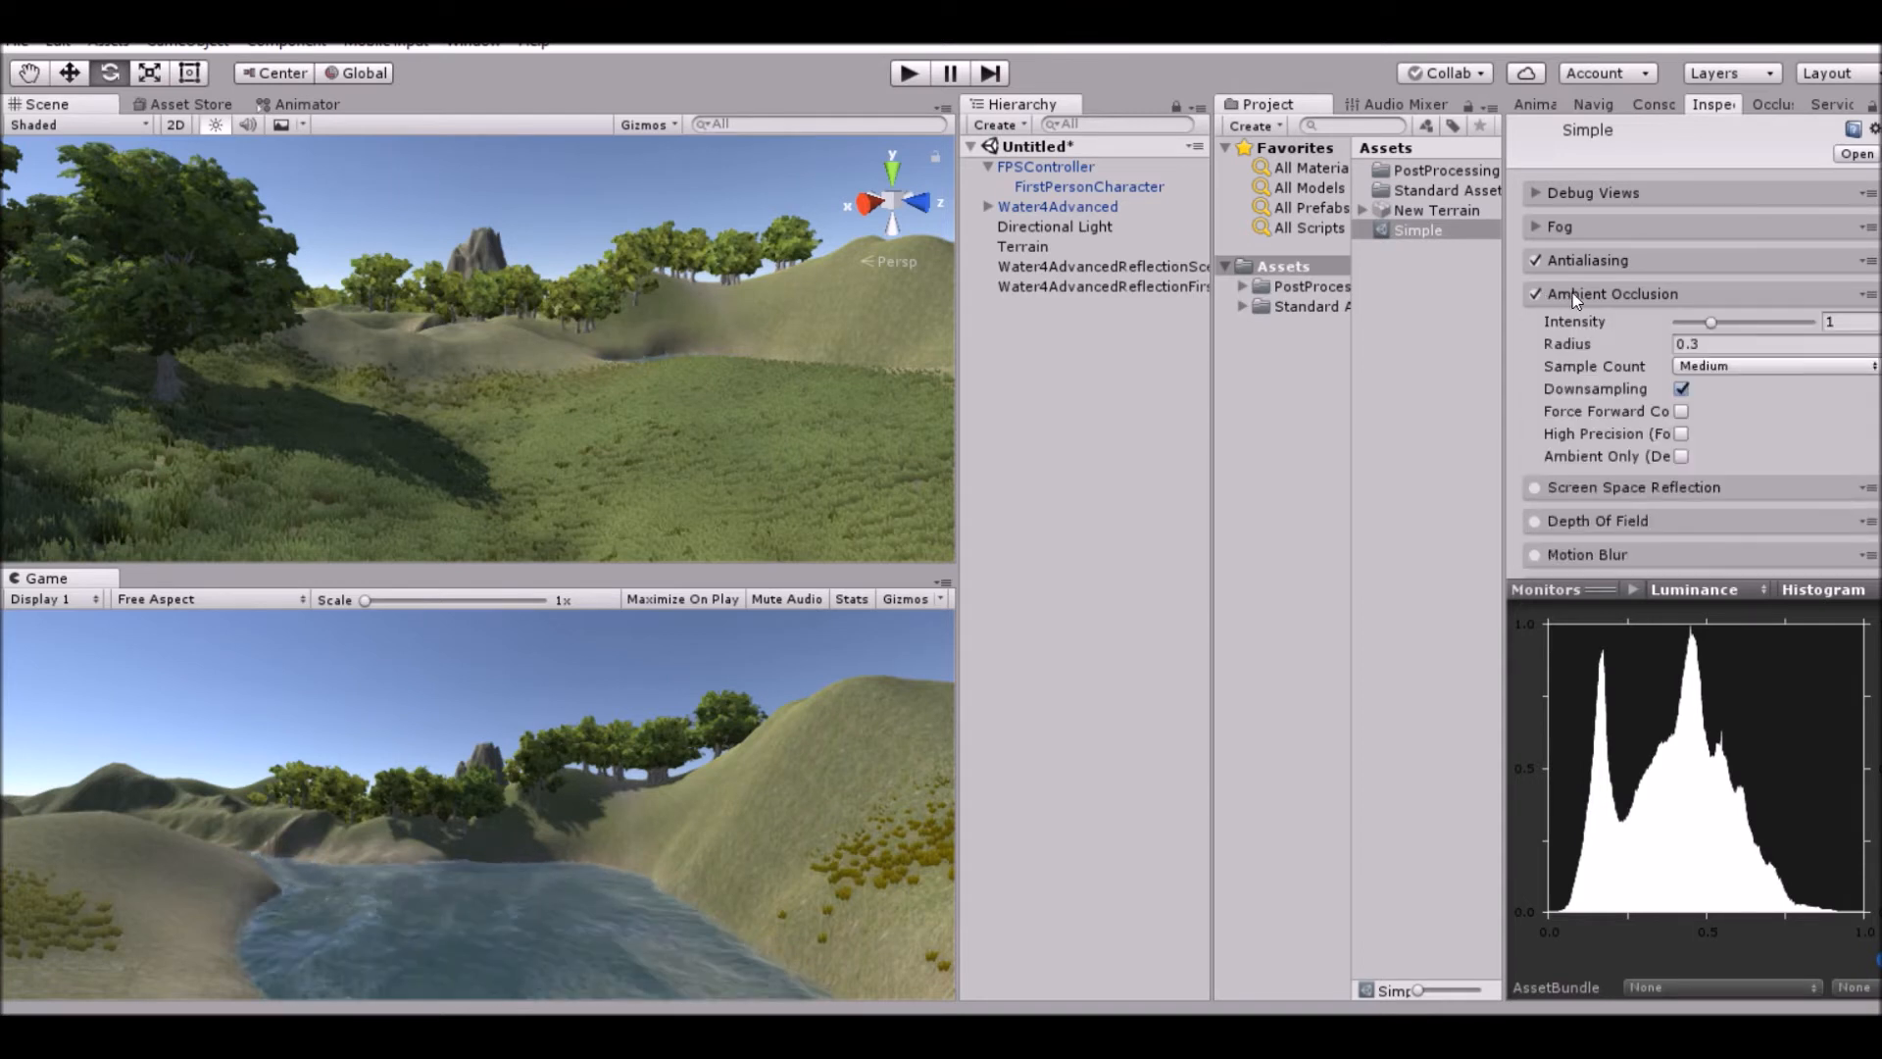
pyautogui.click(1575, 296)
pyautogui.click(1576, 296)
pyautogui.click(1575, 296)
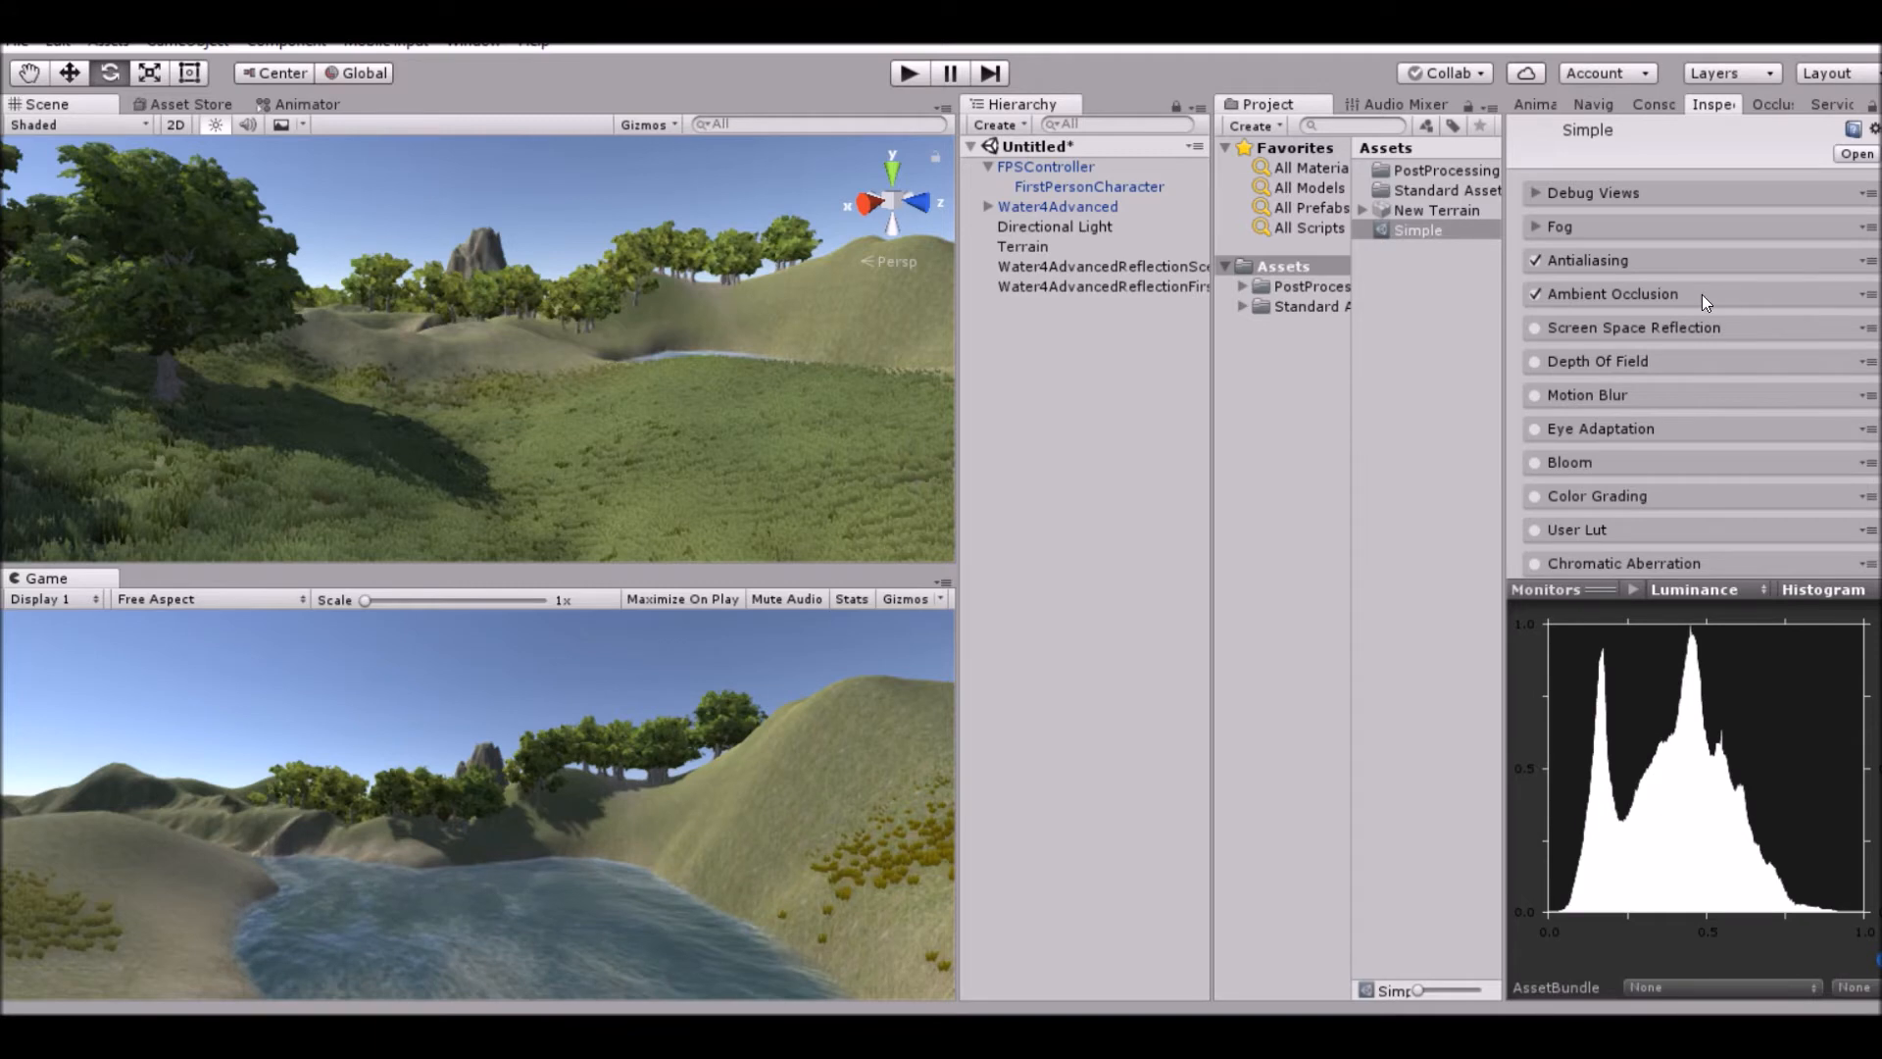
# Try Screen Space Reflection on the lake with a reduced Max Distance, turn the effect off and collapse its settings.
pyautogui.moveTo(769, 216); pyautogui.dragTo(627, 239, button='right')
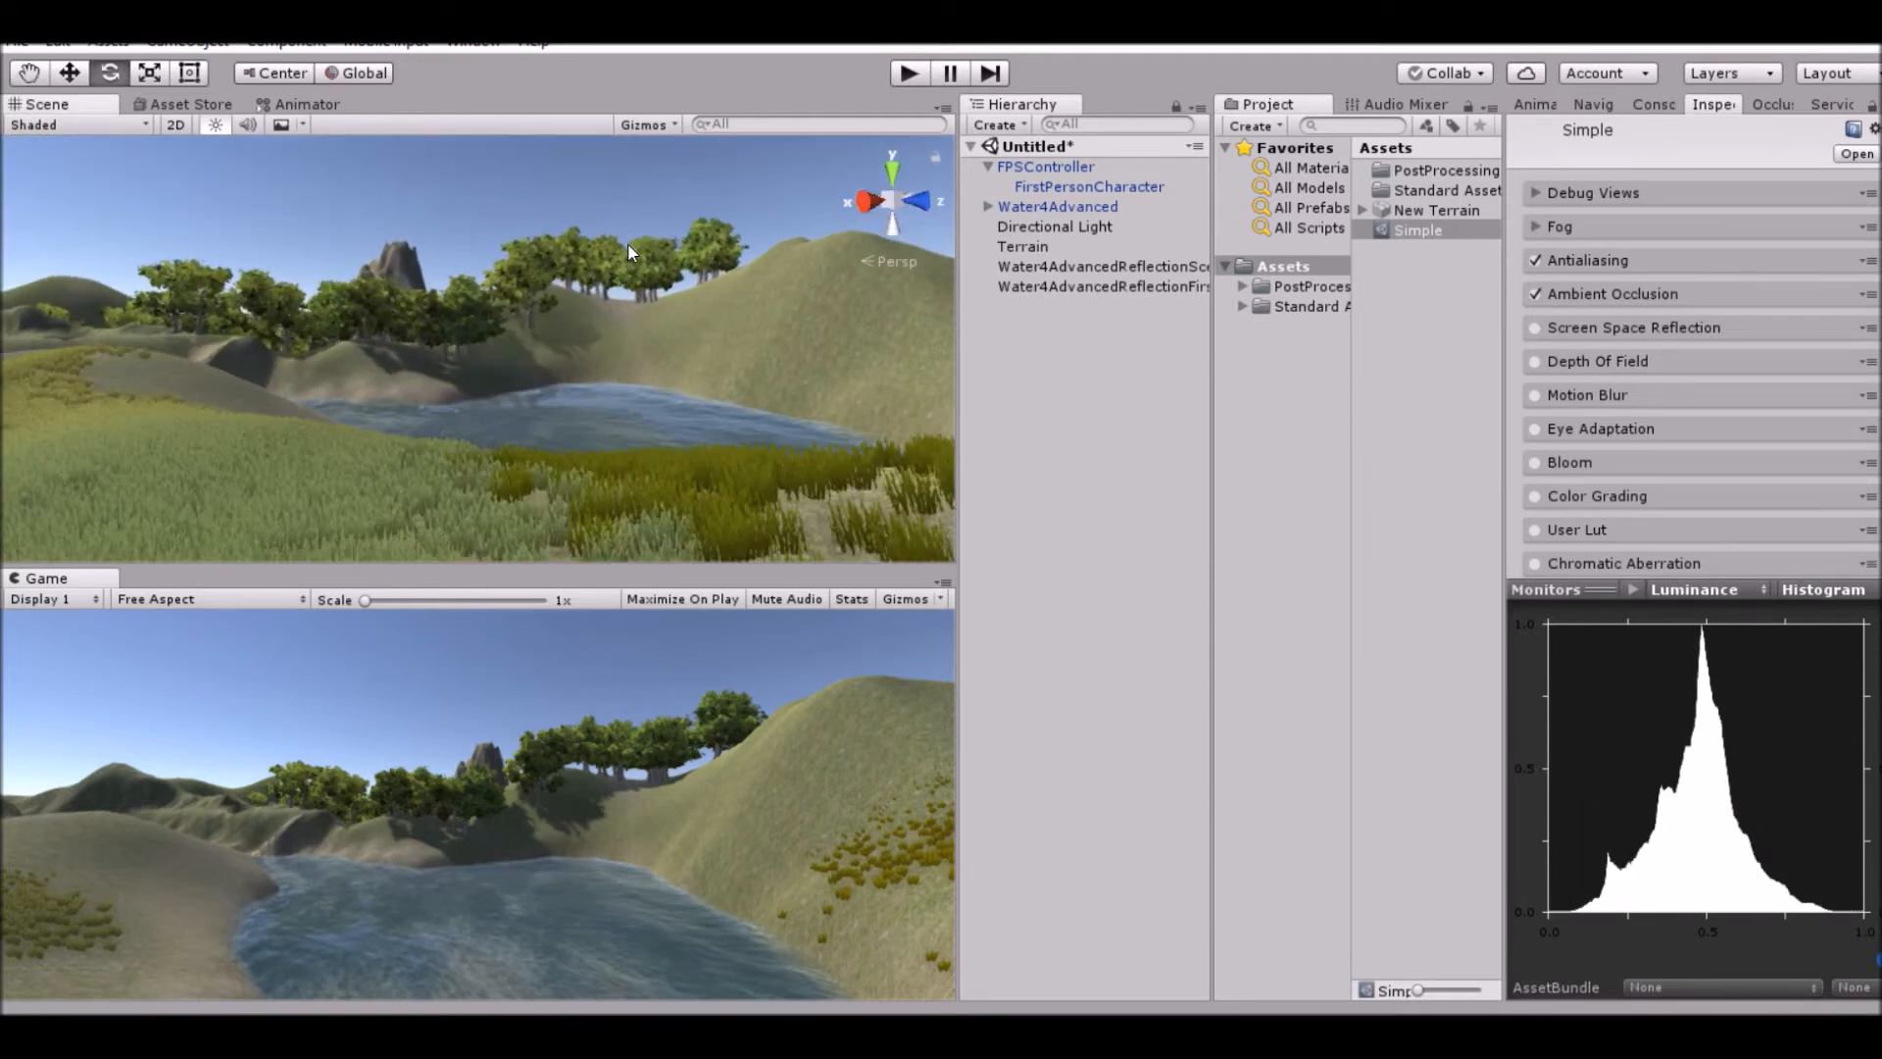
pyautogui.click(1537, 329)
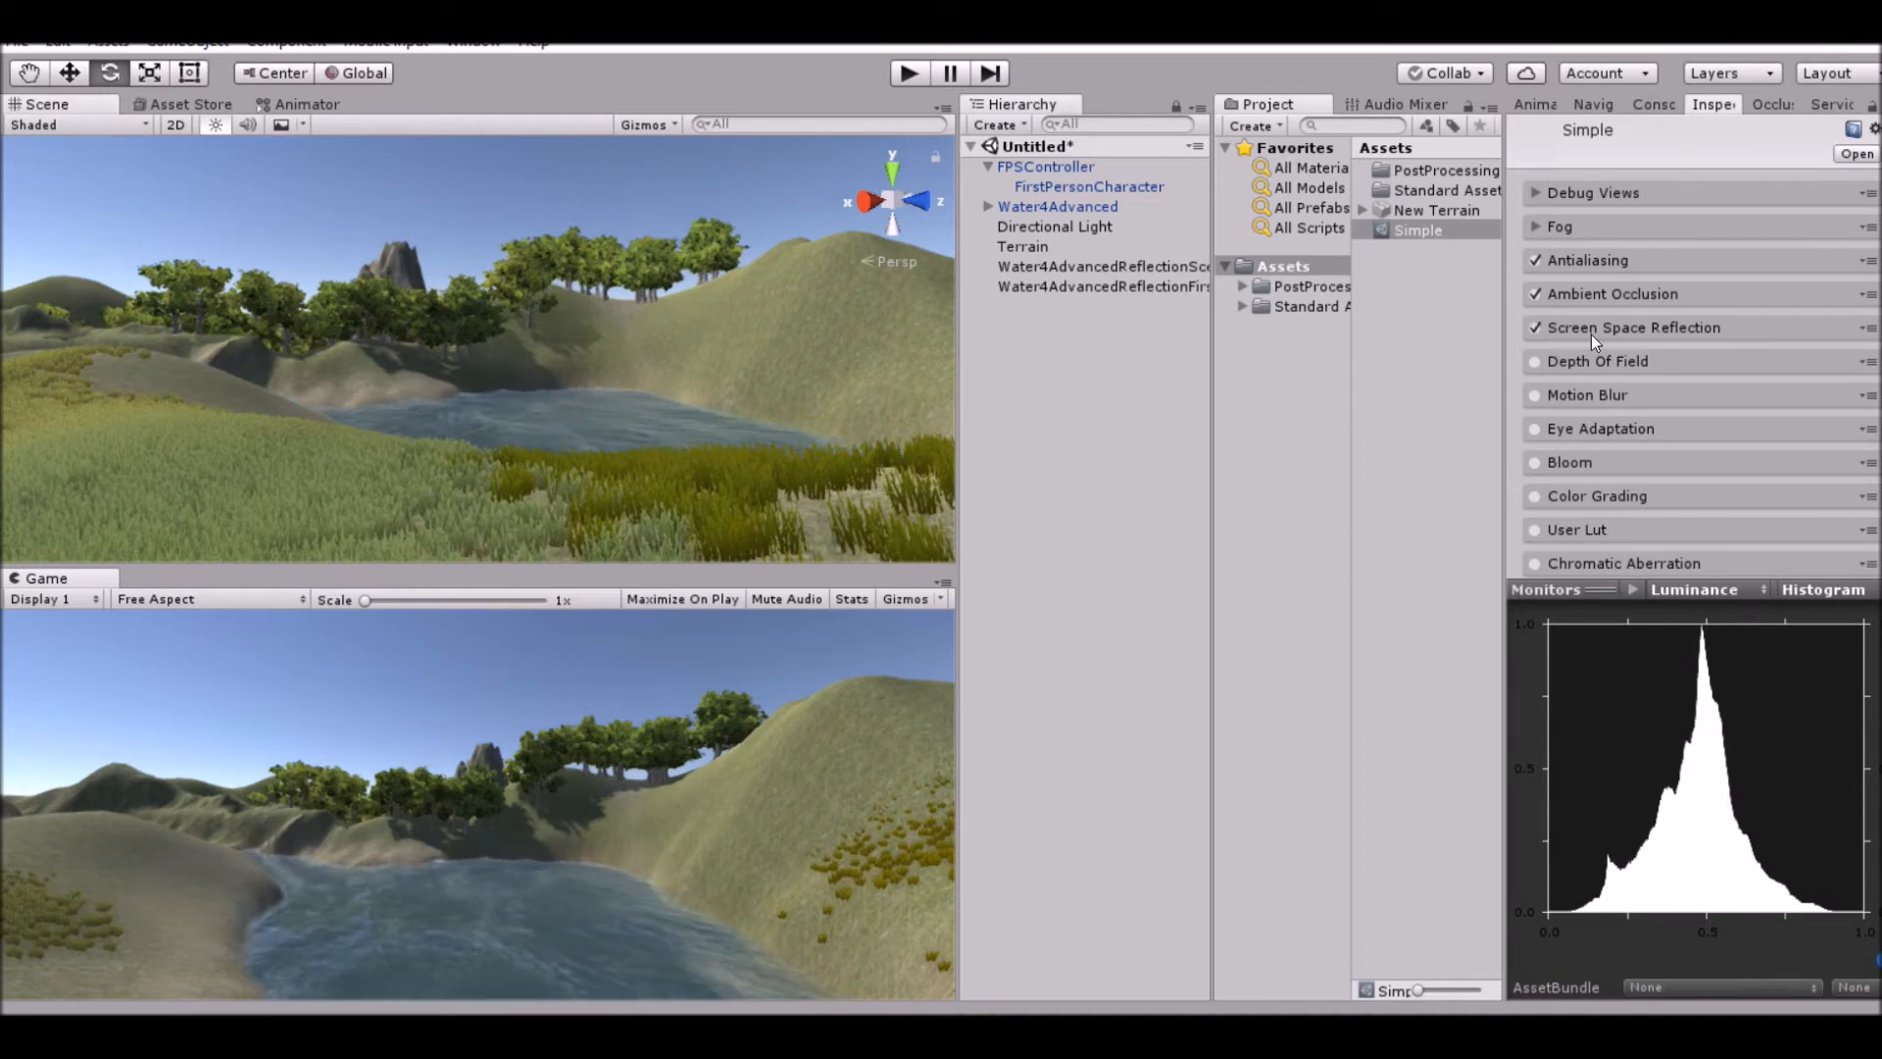
pyautogui.click(1591, 334)
pyautogui.scroll(-3, 1667, 372)
pyautogui.moveTo(1720, 330); pyautogui.dragTo(1671, 329)
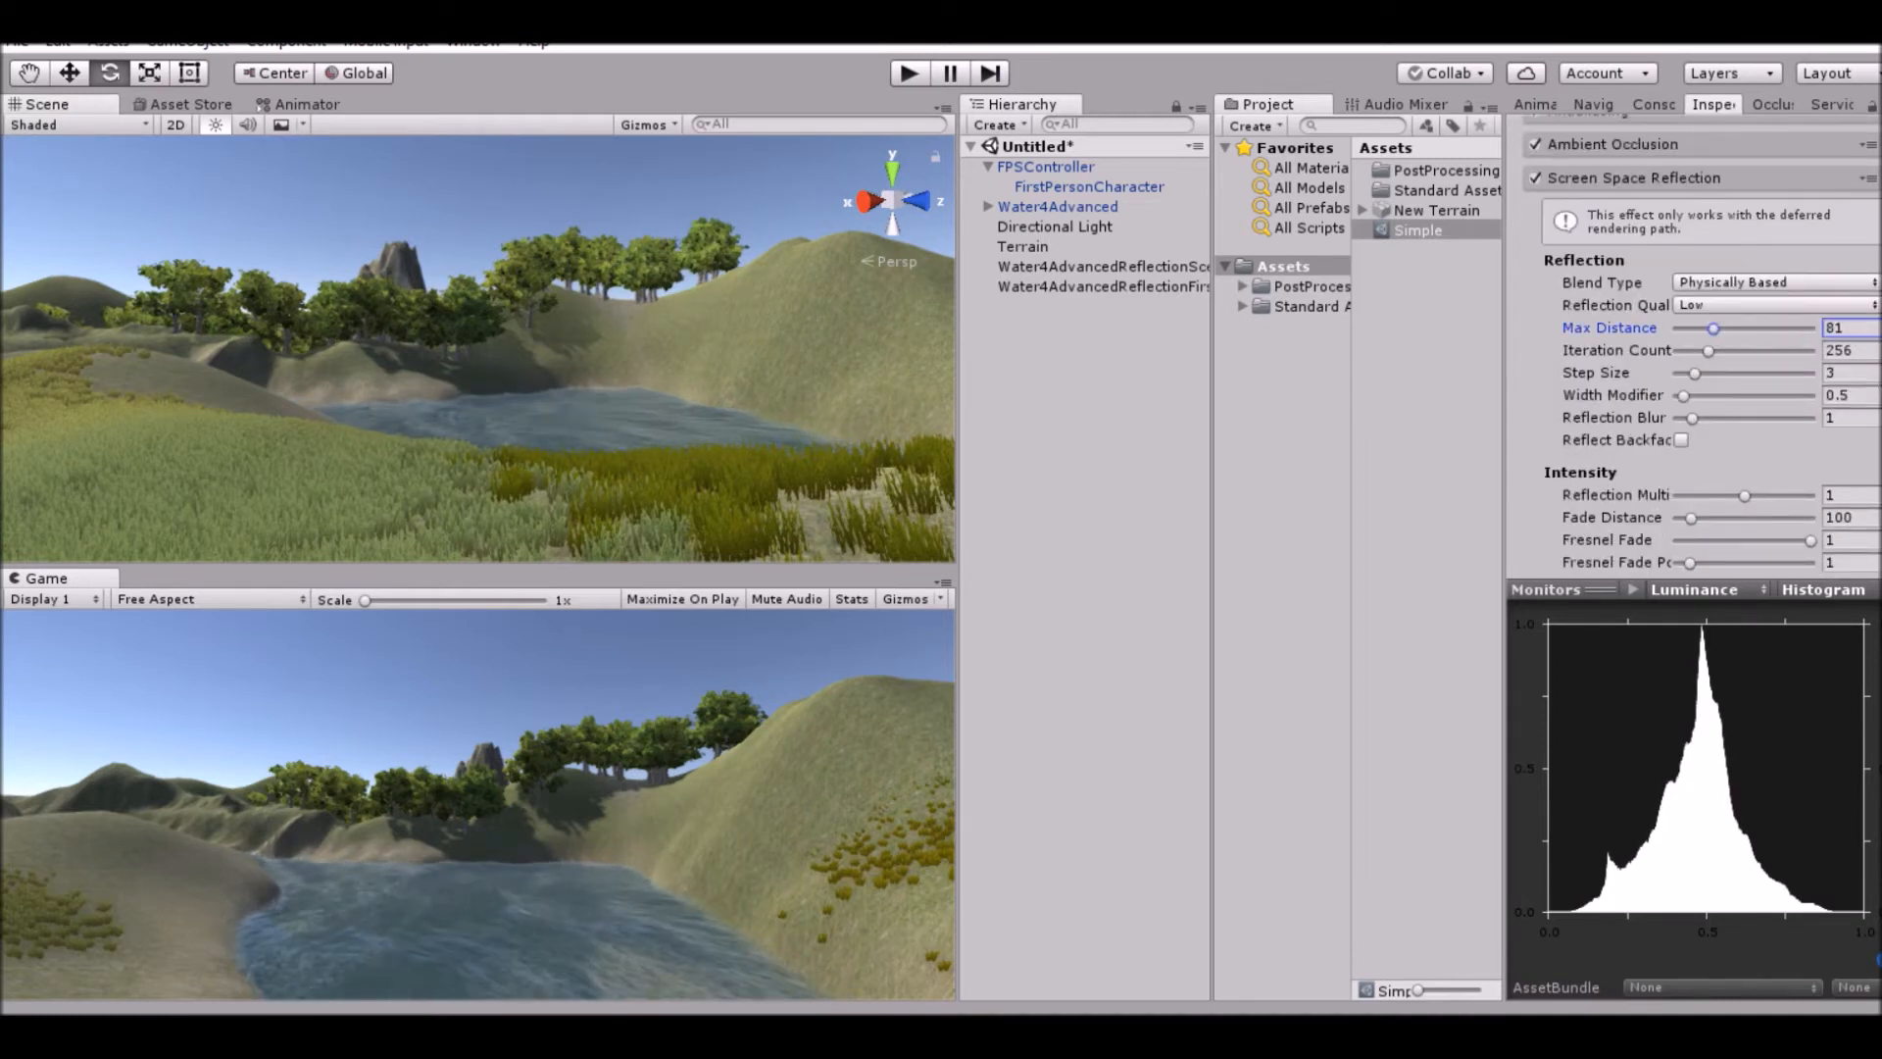
pyautogui.click(1536, 180)
pyautogui.click(1575, 176)
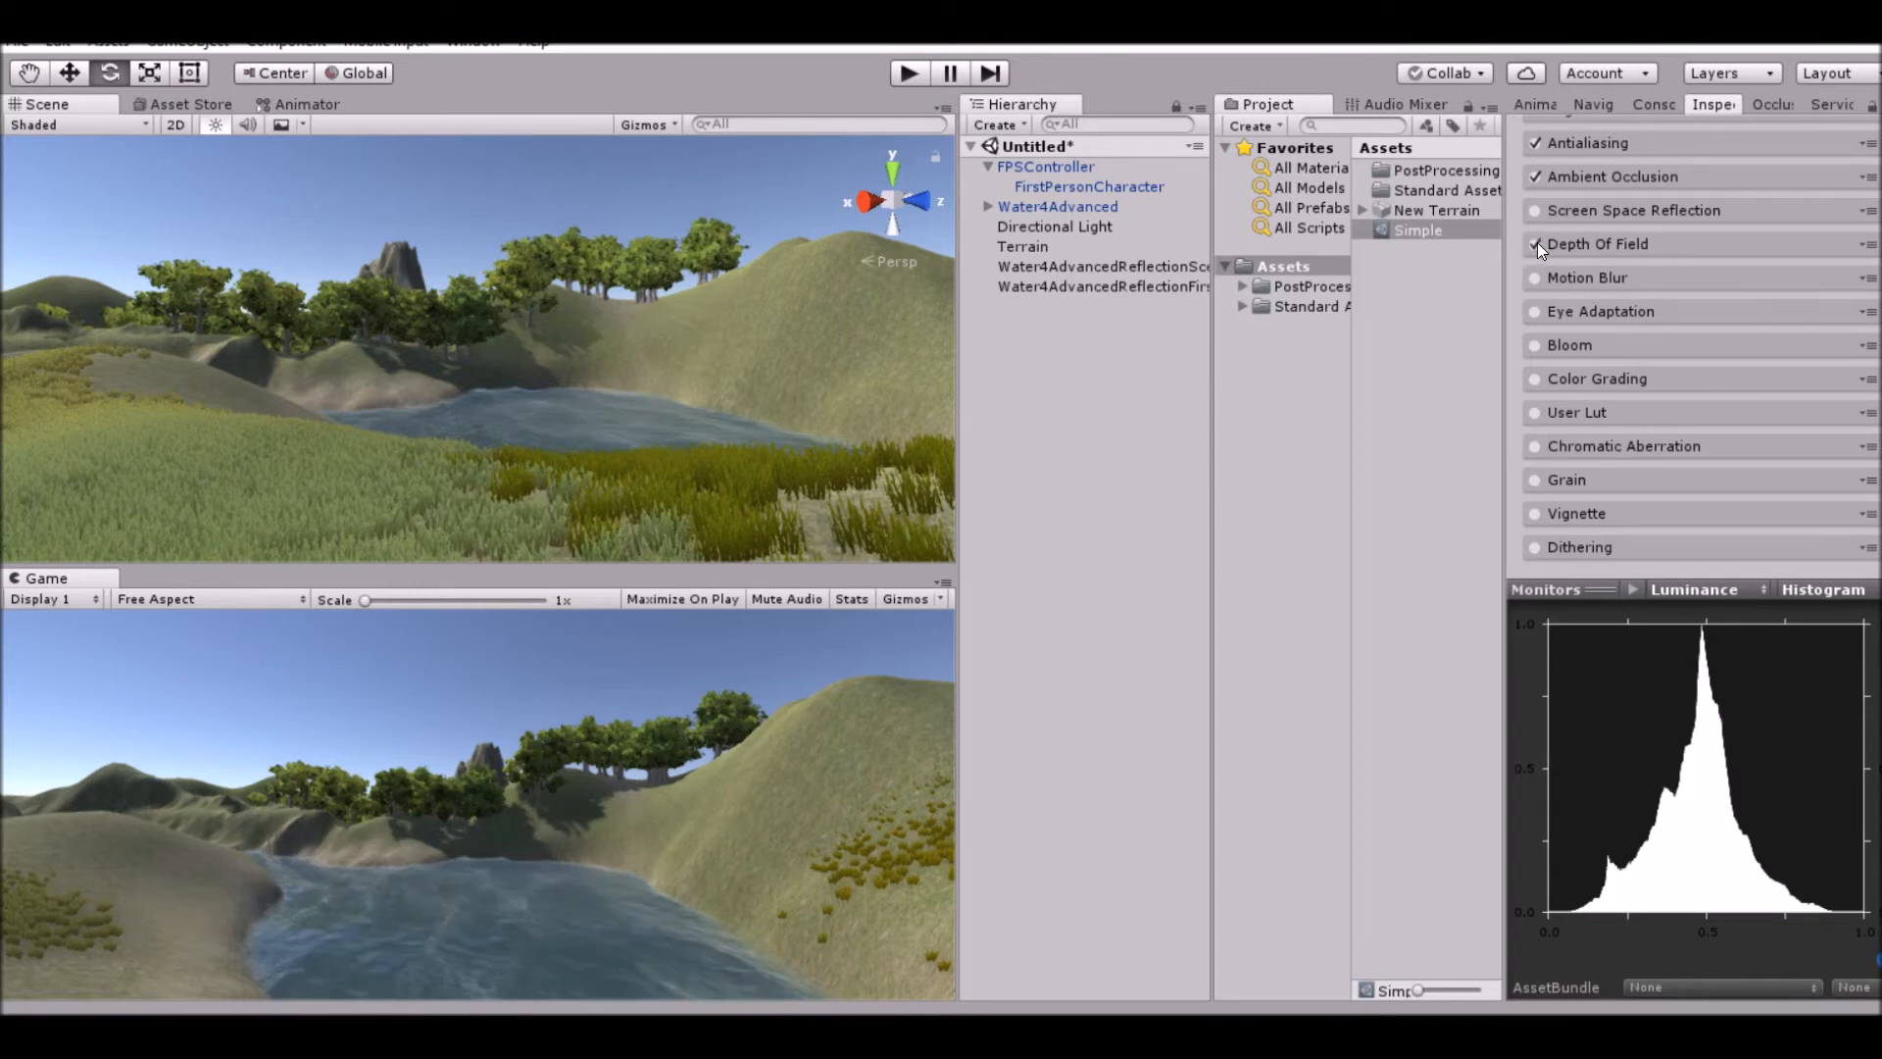
# Set the Simple profile's Depth Of Field to a Focal Length of 157 mm and a Focus Distance of 7.68.
pyautogui.click(1627, 211)
pyautogui.click(1623, 212)
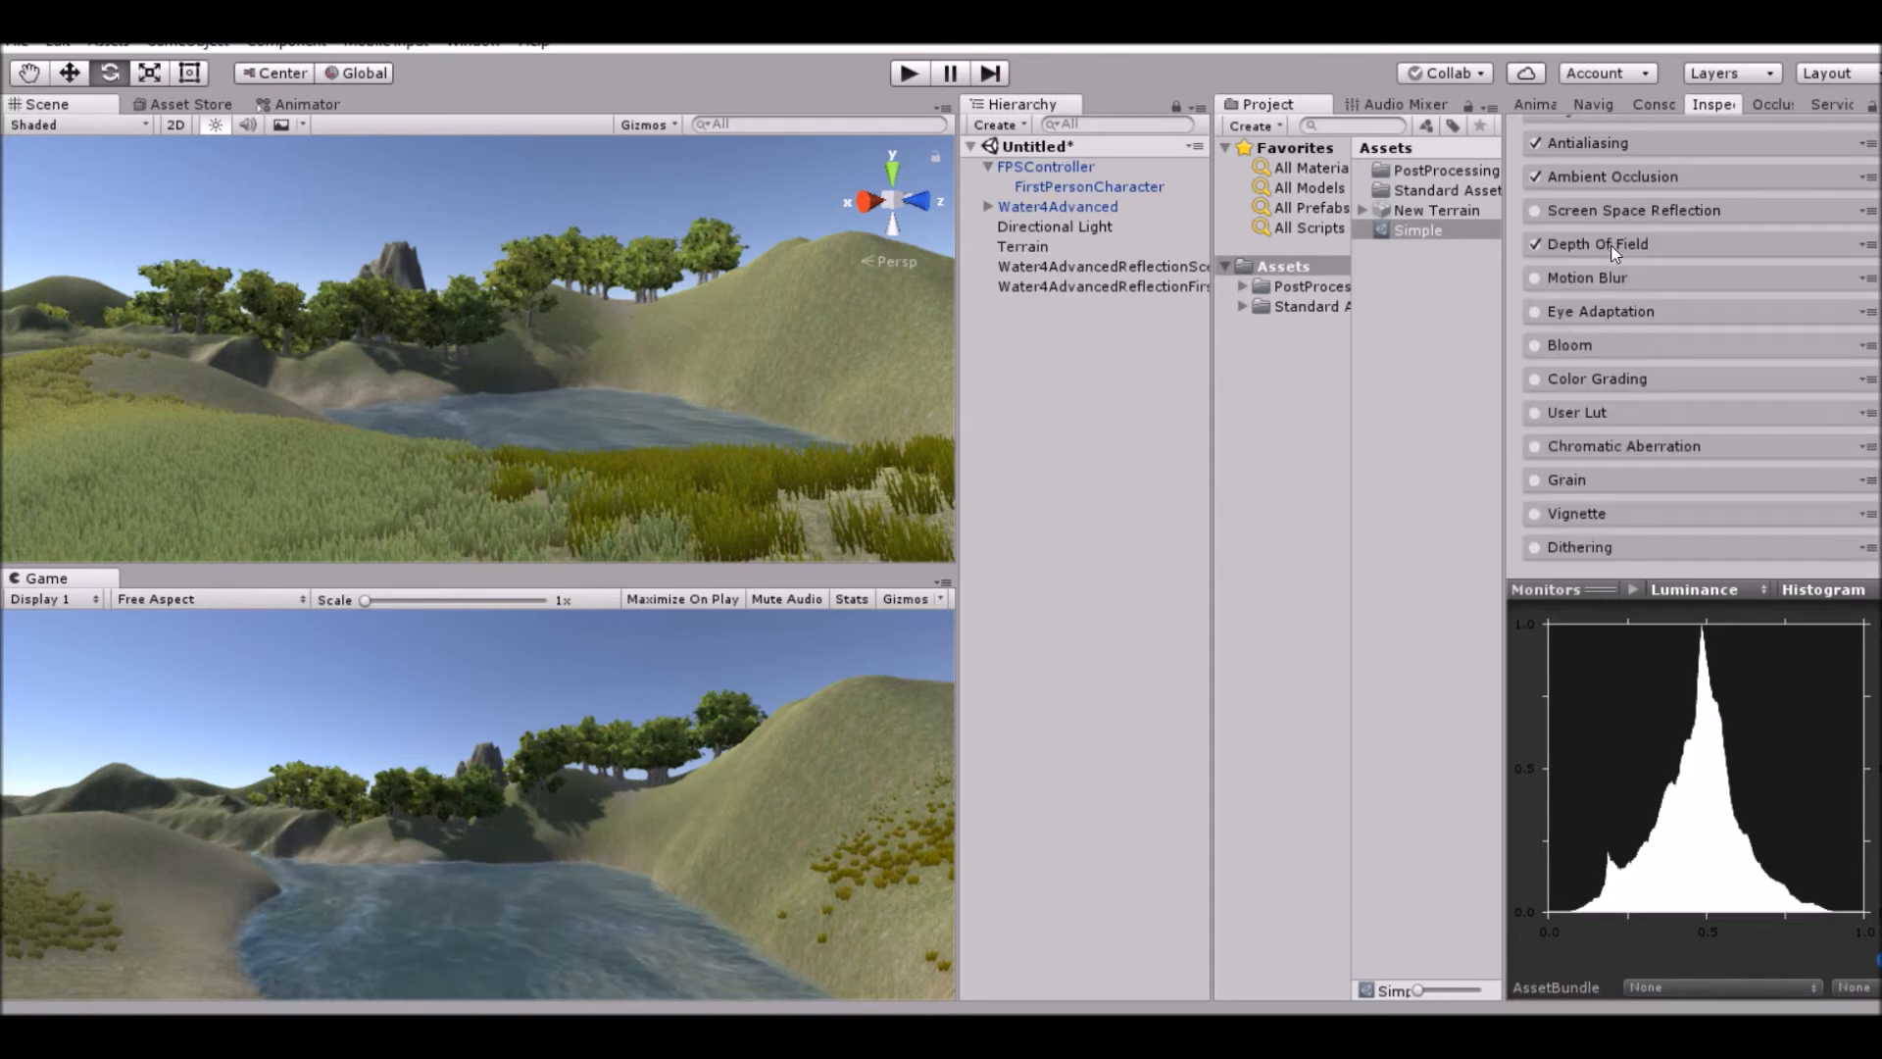
pyautogui.click(1598, 244)
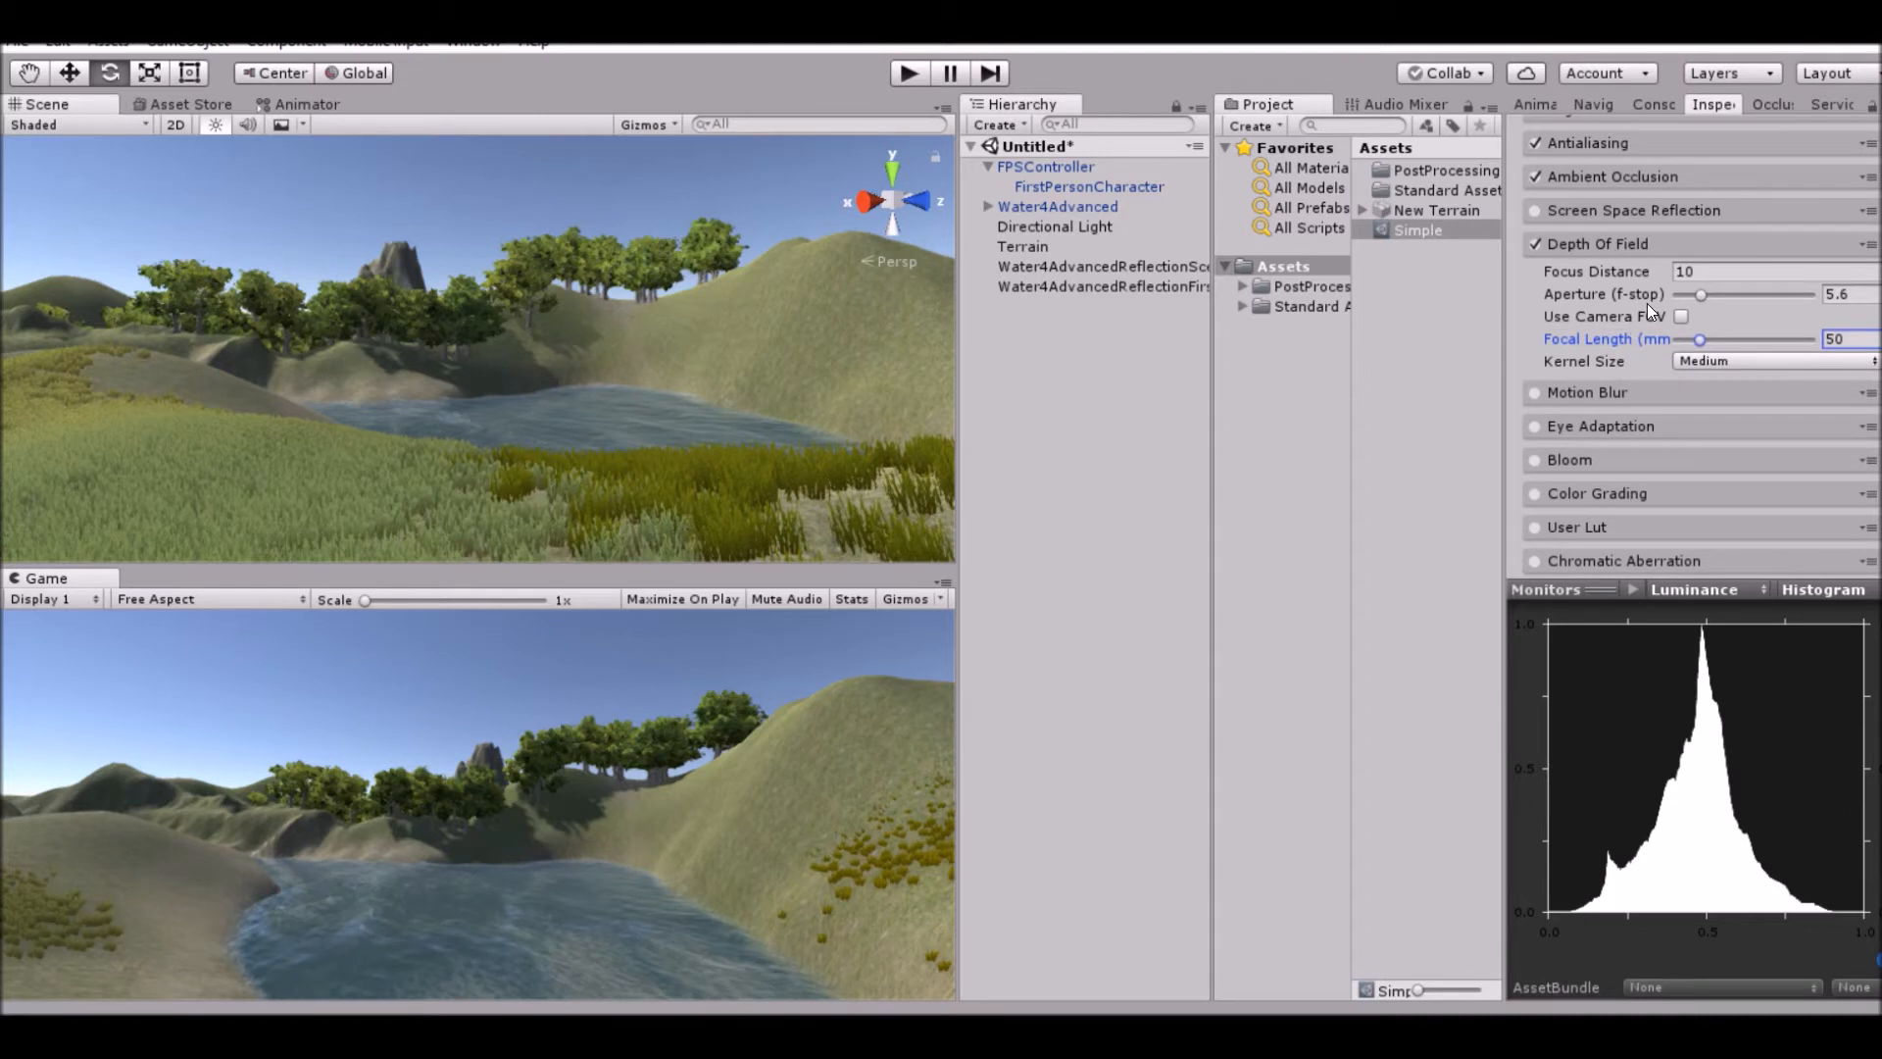
pyautogui.moveTo(1655, 298)
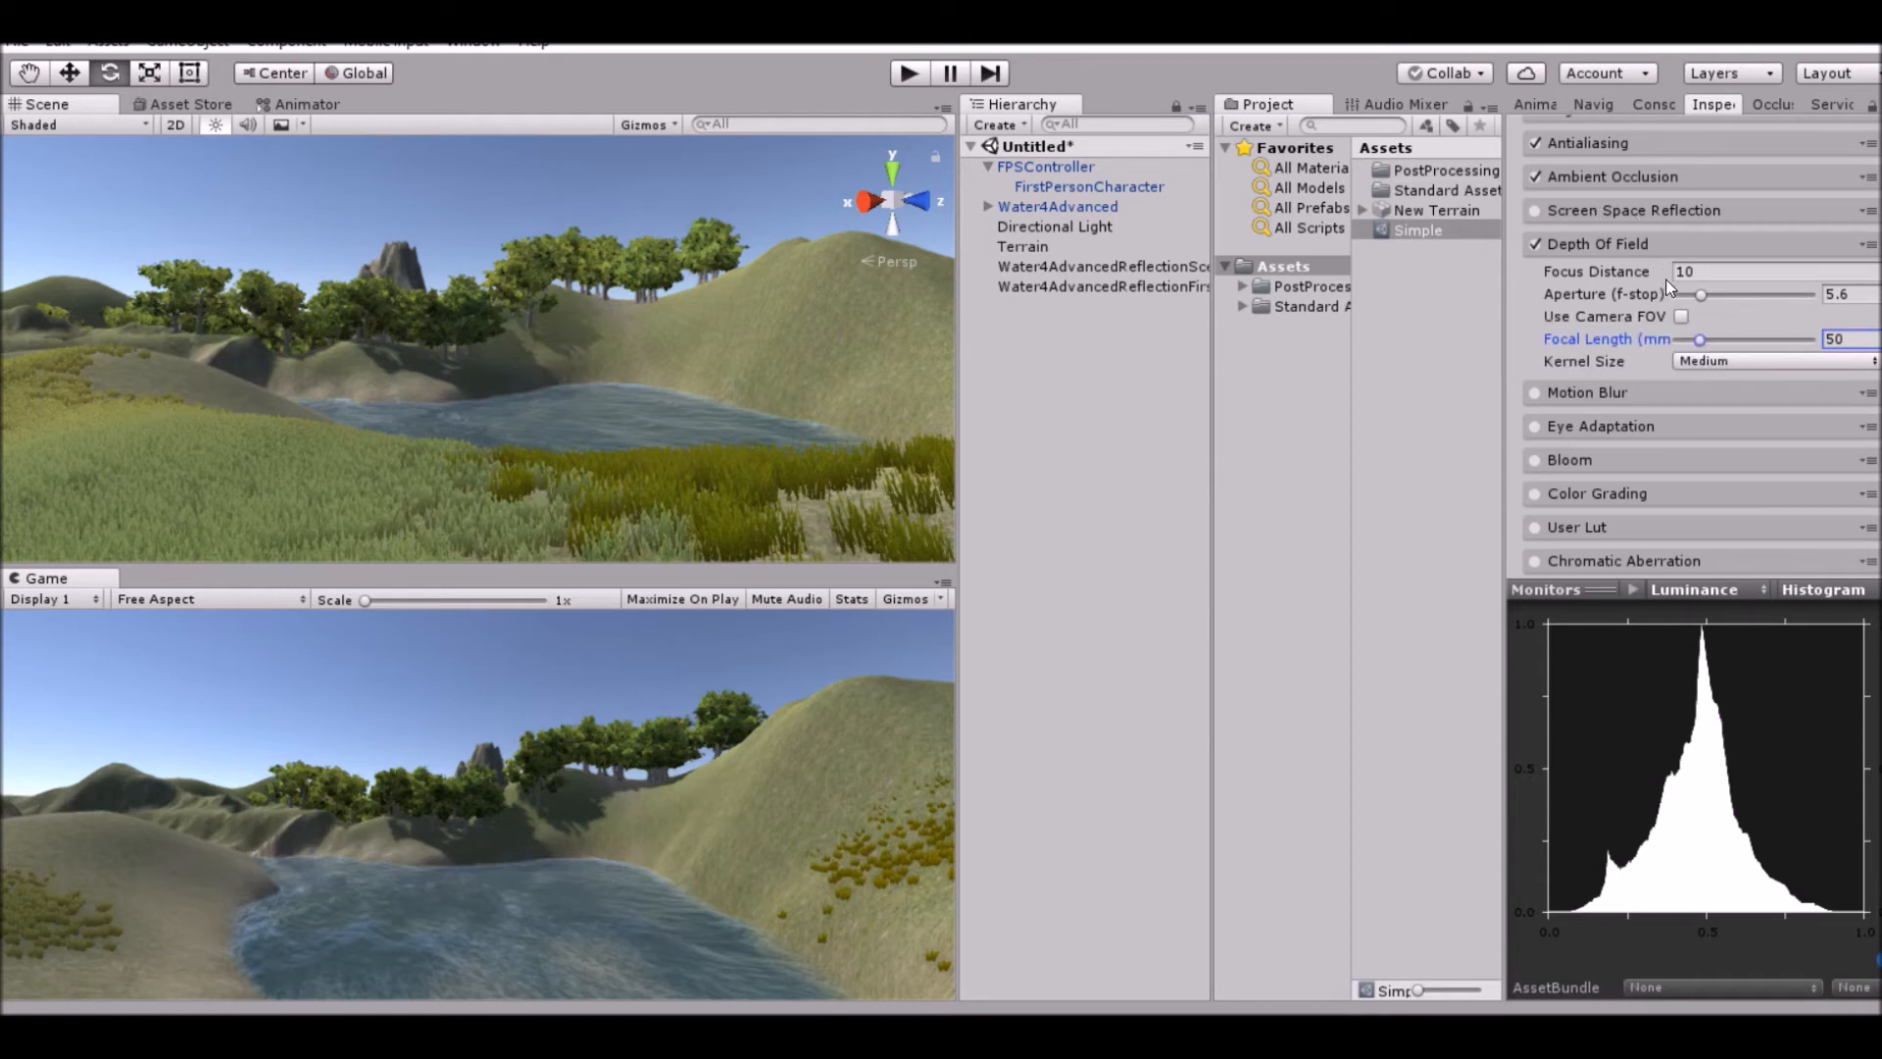
pyautogui.moveTo(1742, 346); pyautogui.dragTo(1764, 356)
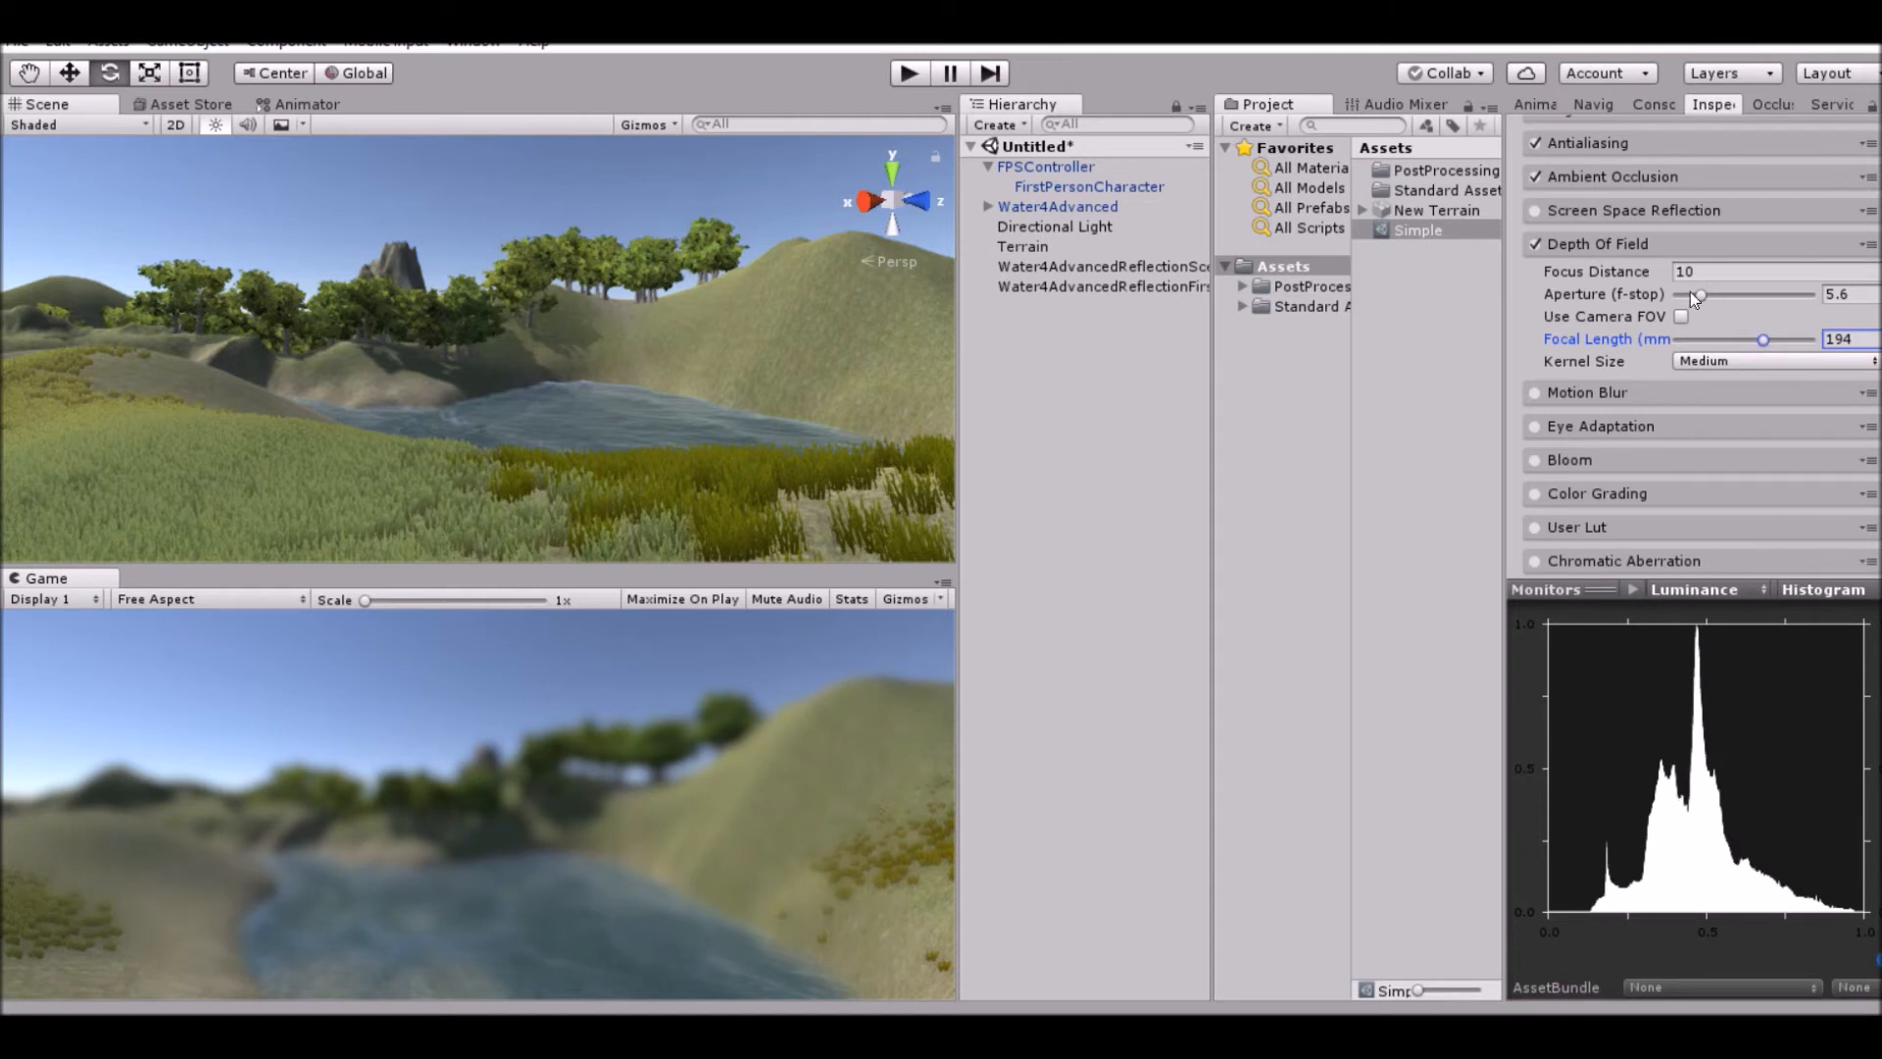
pyautogui.moveTo(1740, 345)
pyautogui.mouseDown()
pyautogui.moveTo(1708, 344)
pyautogui.moveTo(1749, 355)
pyautogui.mouseUp()
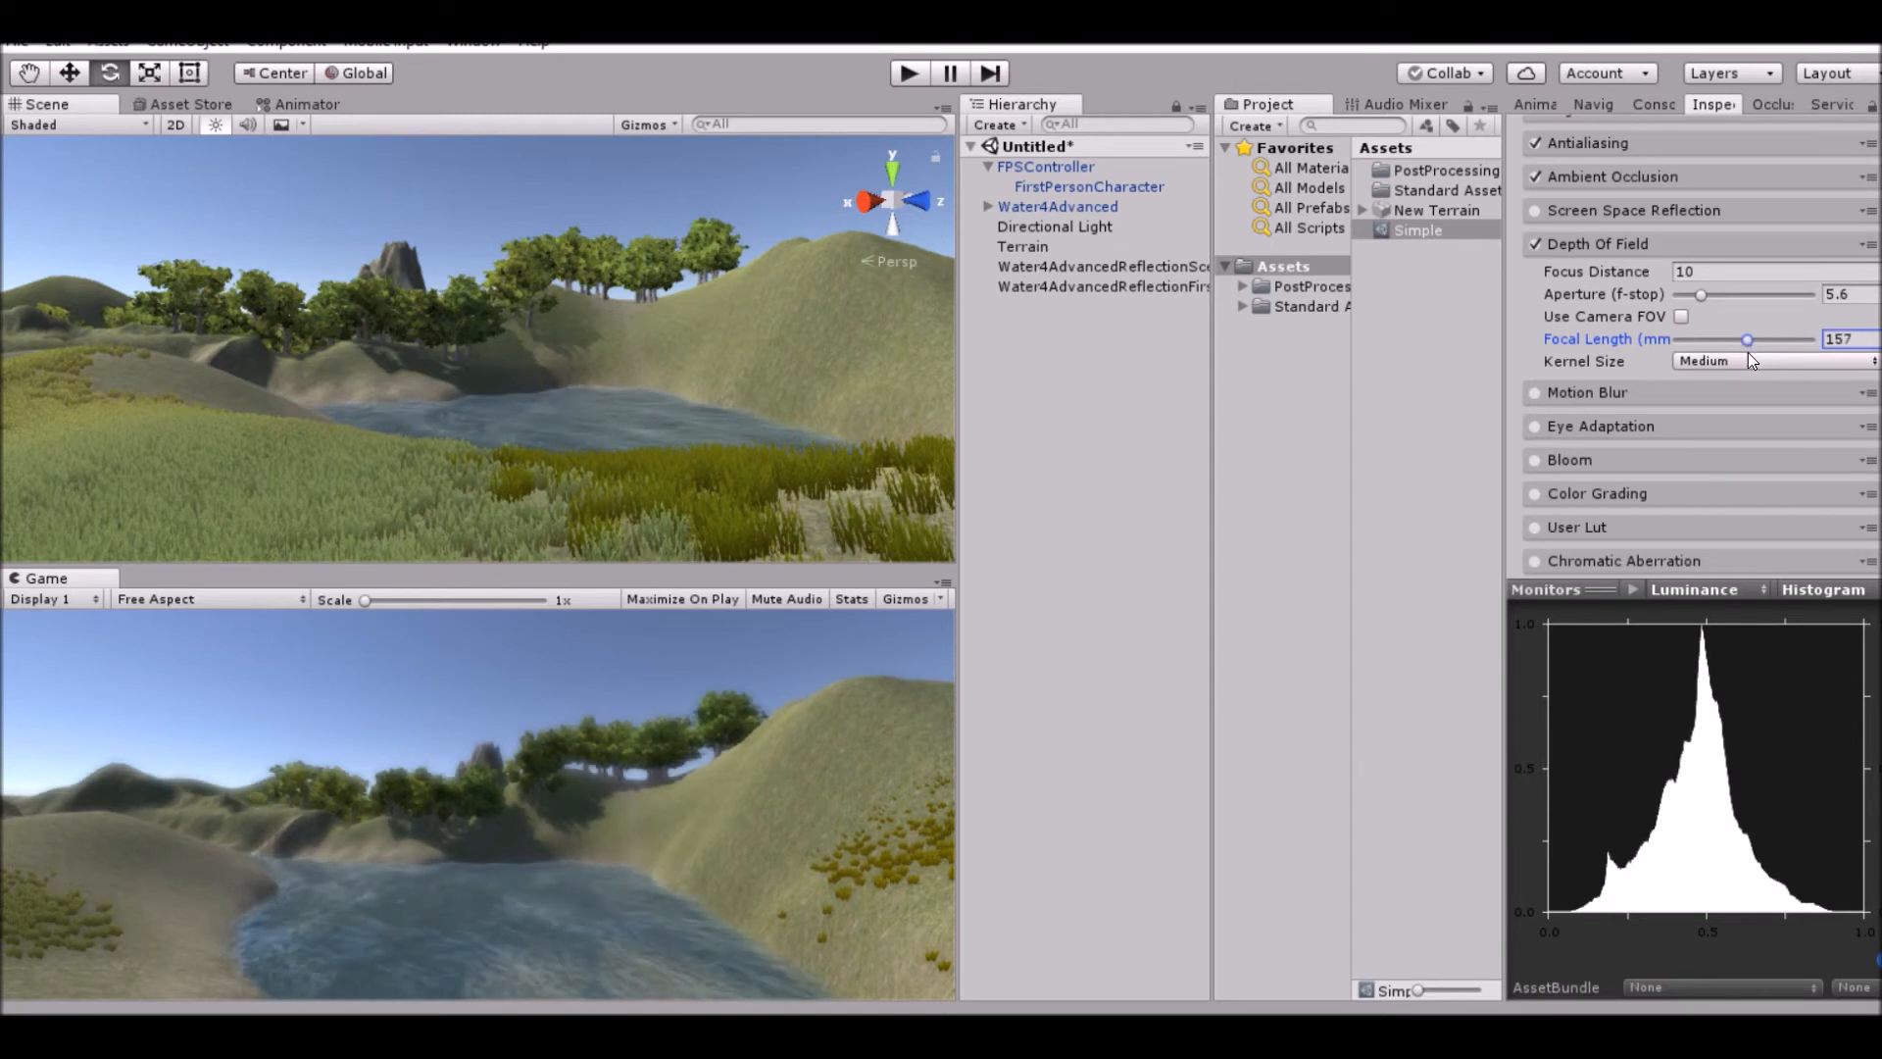
pyautogui.click(1672, 274)
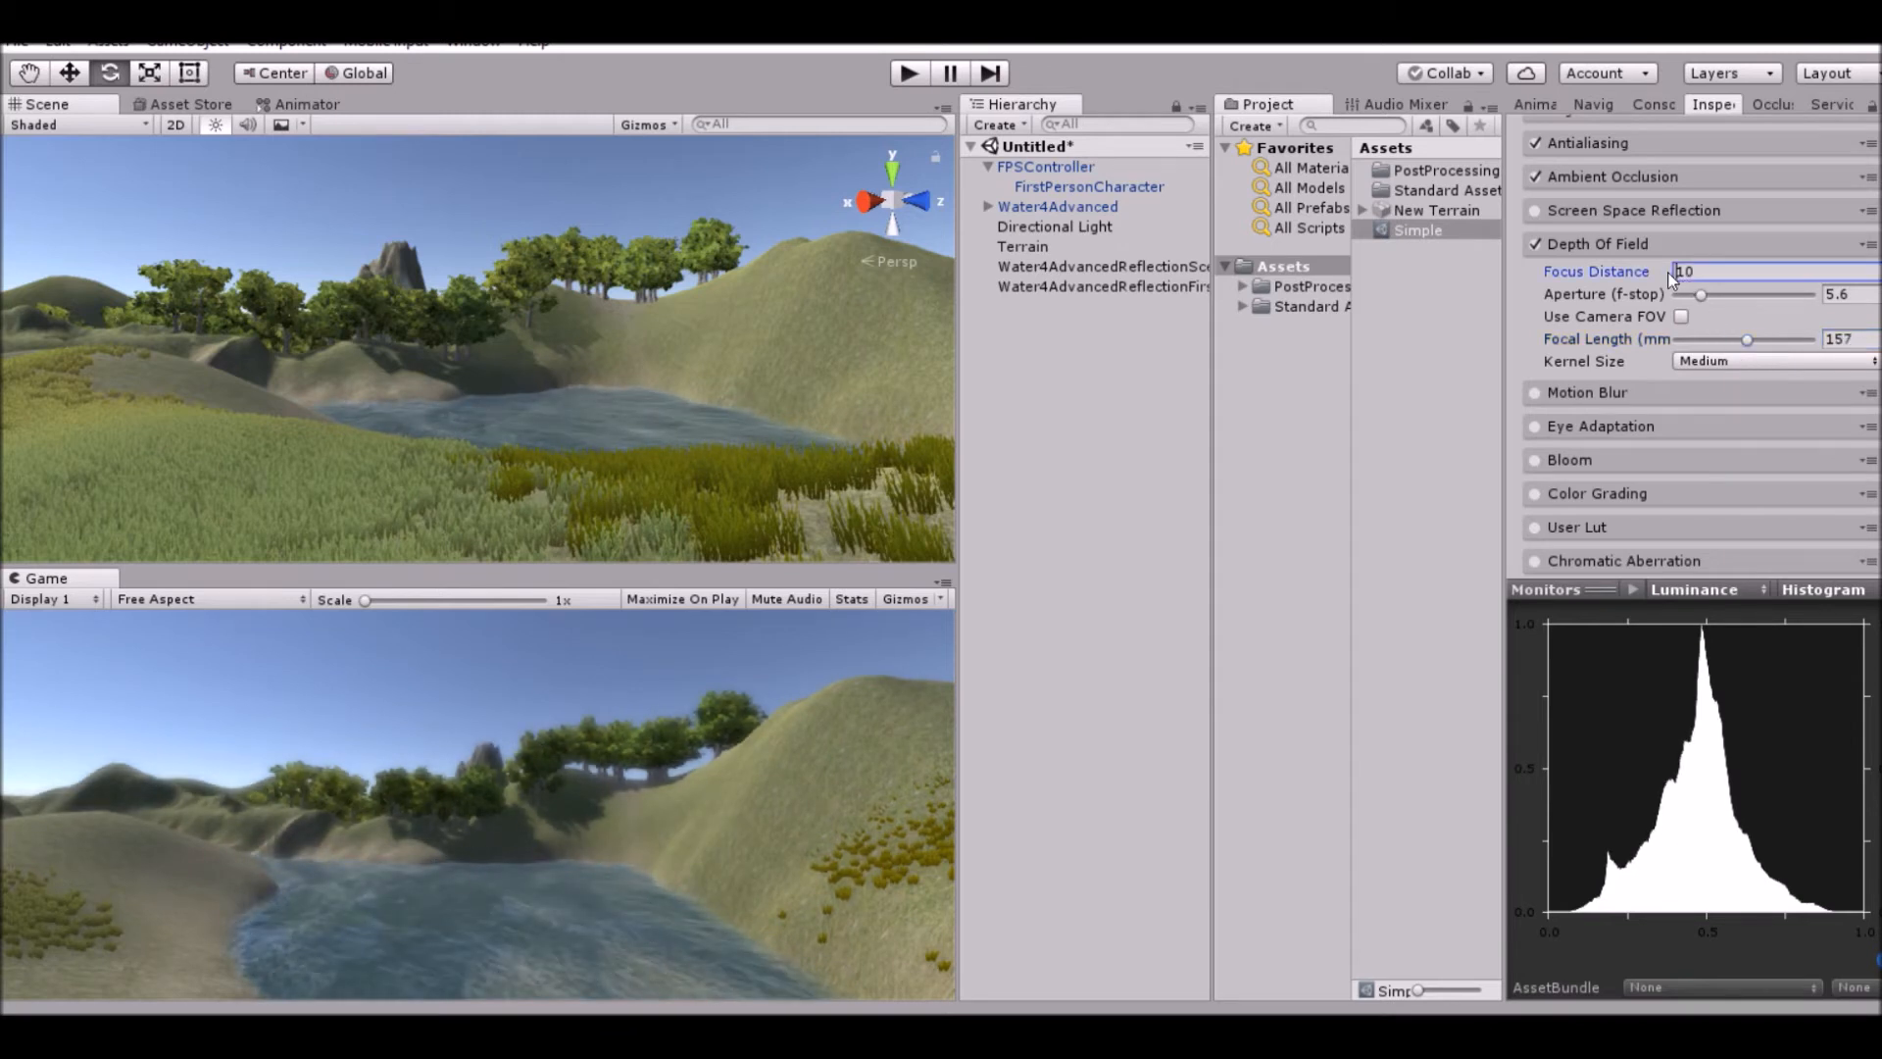
pyautogui.moveTo(1637, 276); pyautogui.dragTo(1561, 317)
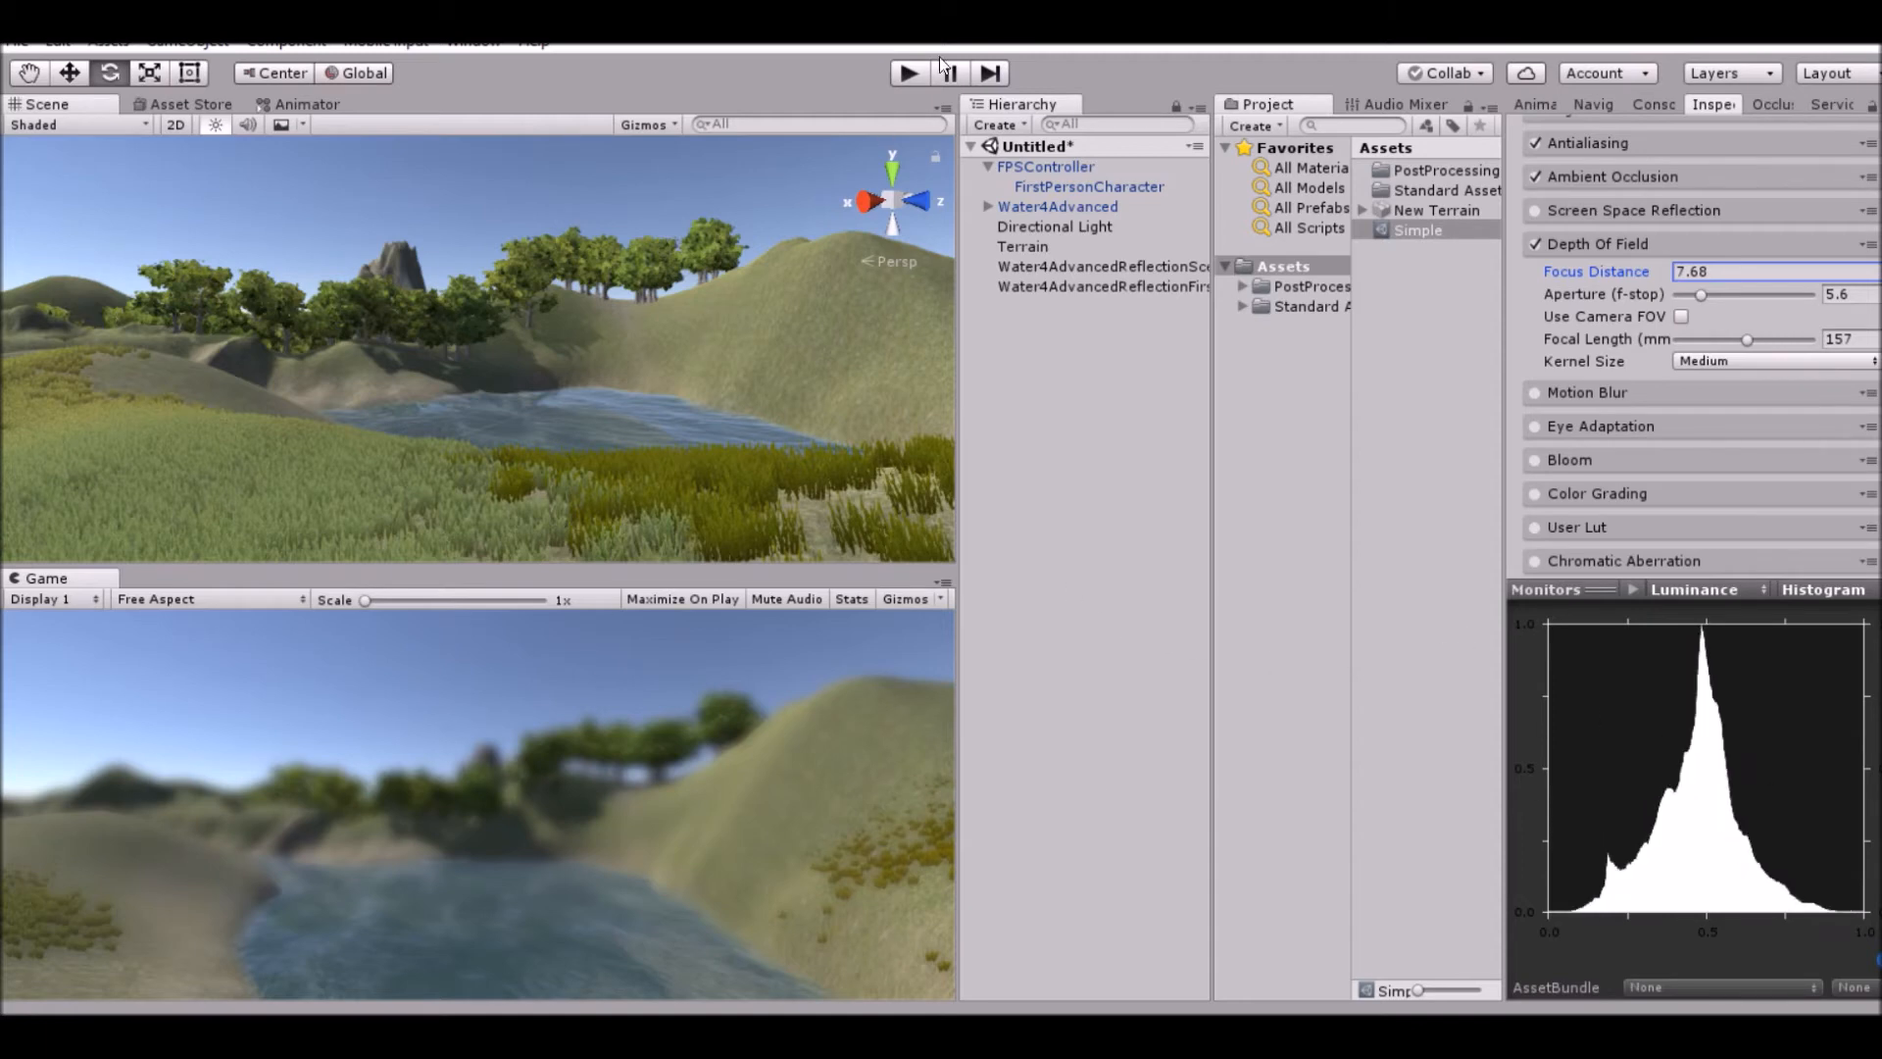
# Preview the depth of field in play mode in the grass terrain scene, inspect its Main Camera, stop playback and return to the lake scene.
pyautogui.click(909, 72)
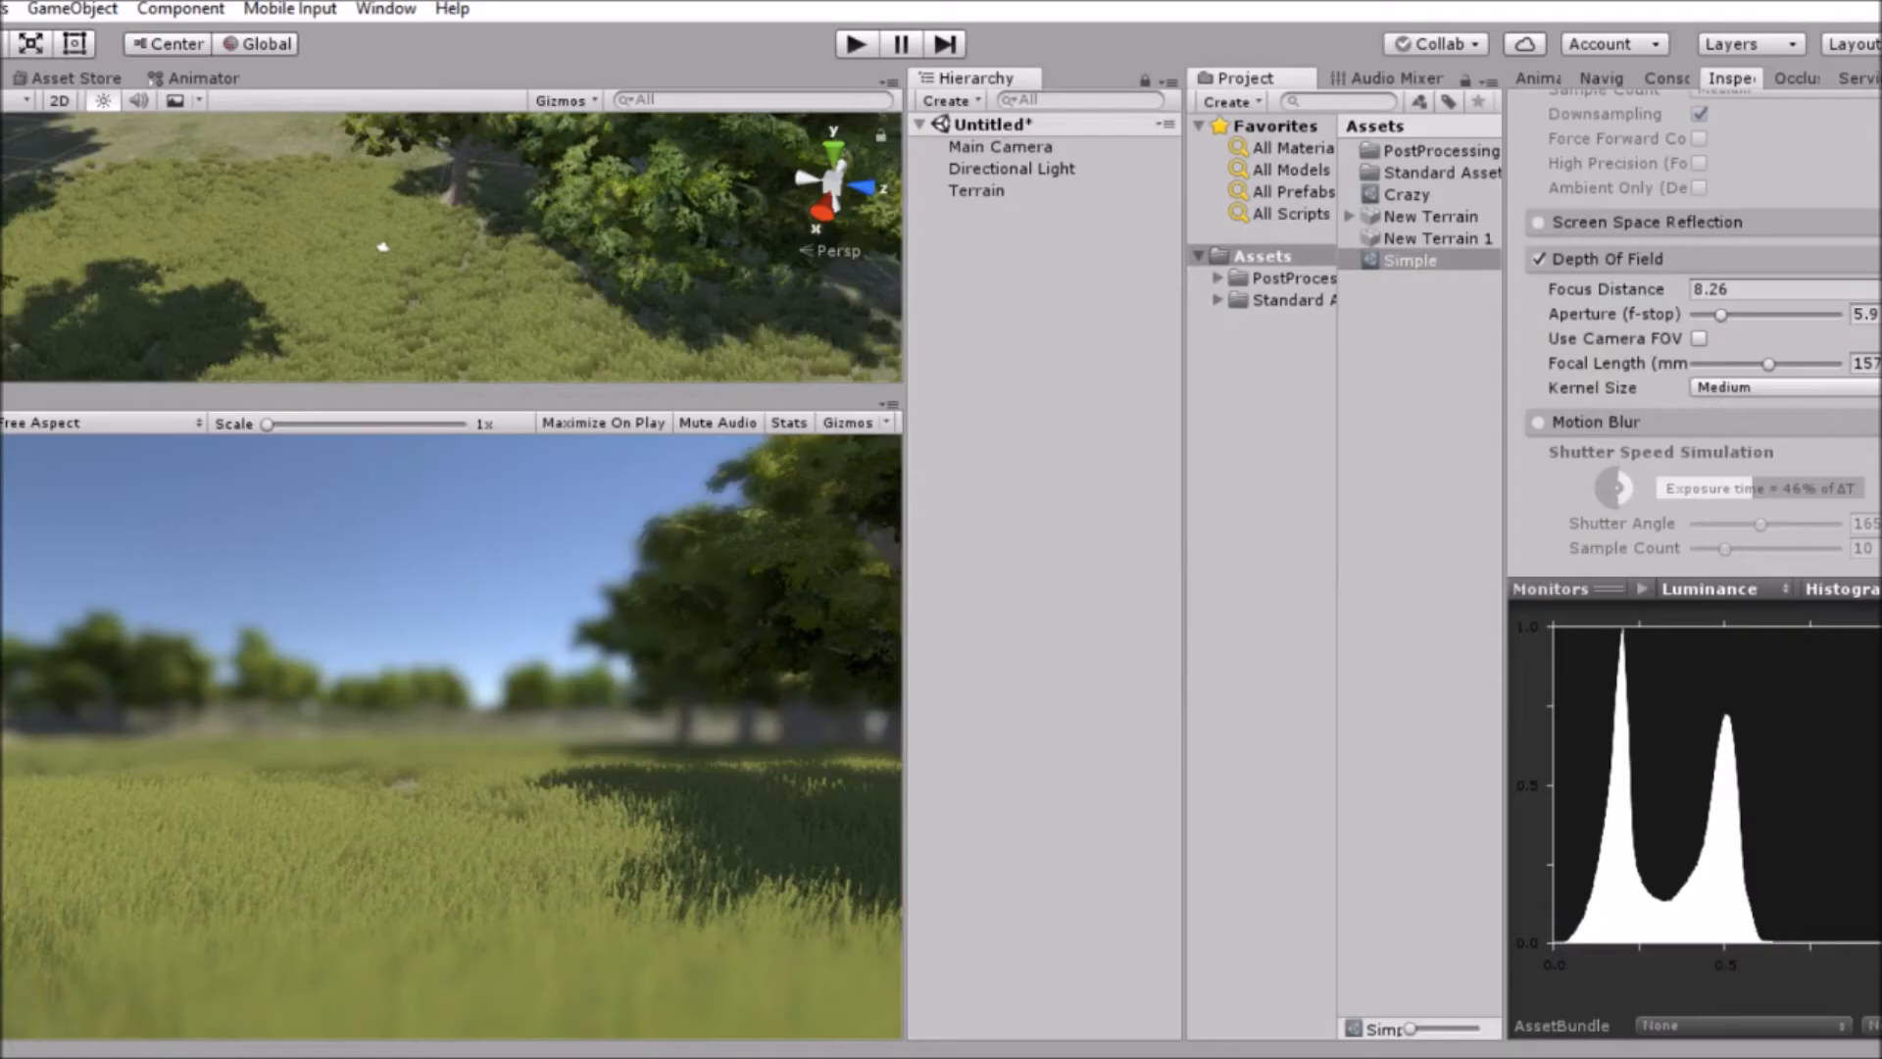
pyautogui.hotkey('ctrl', 'p')
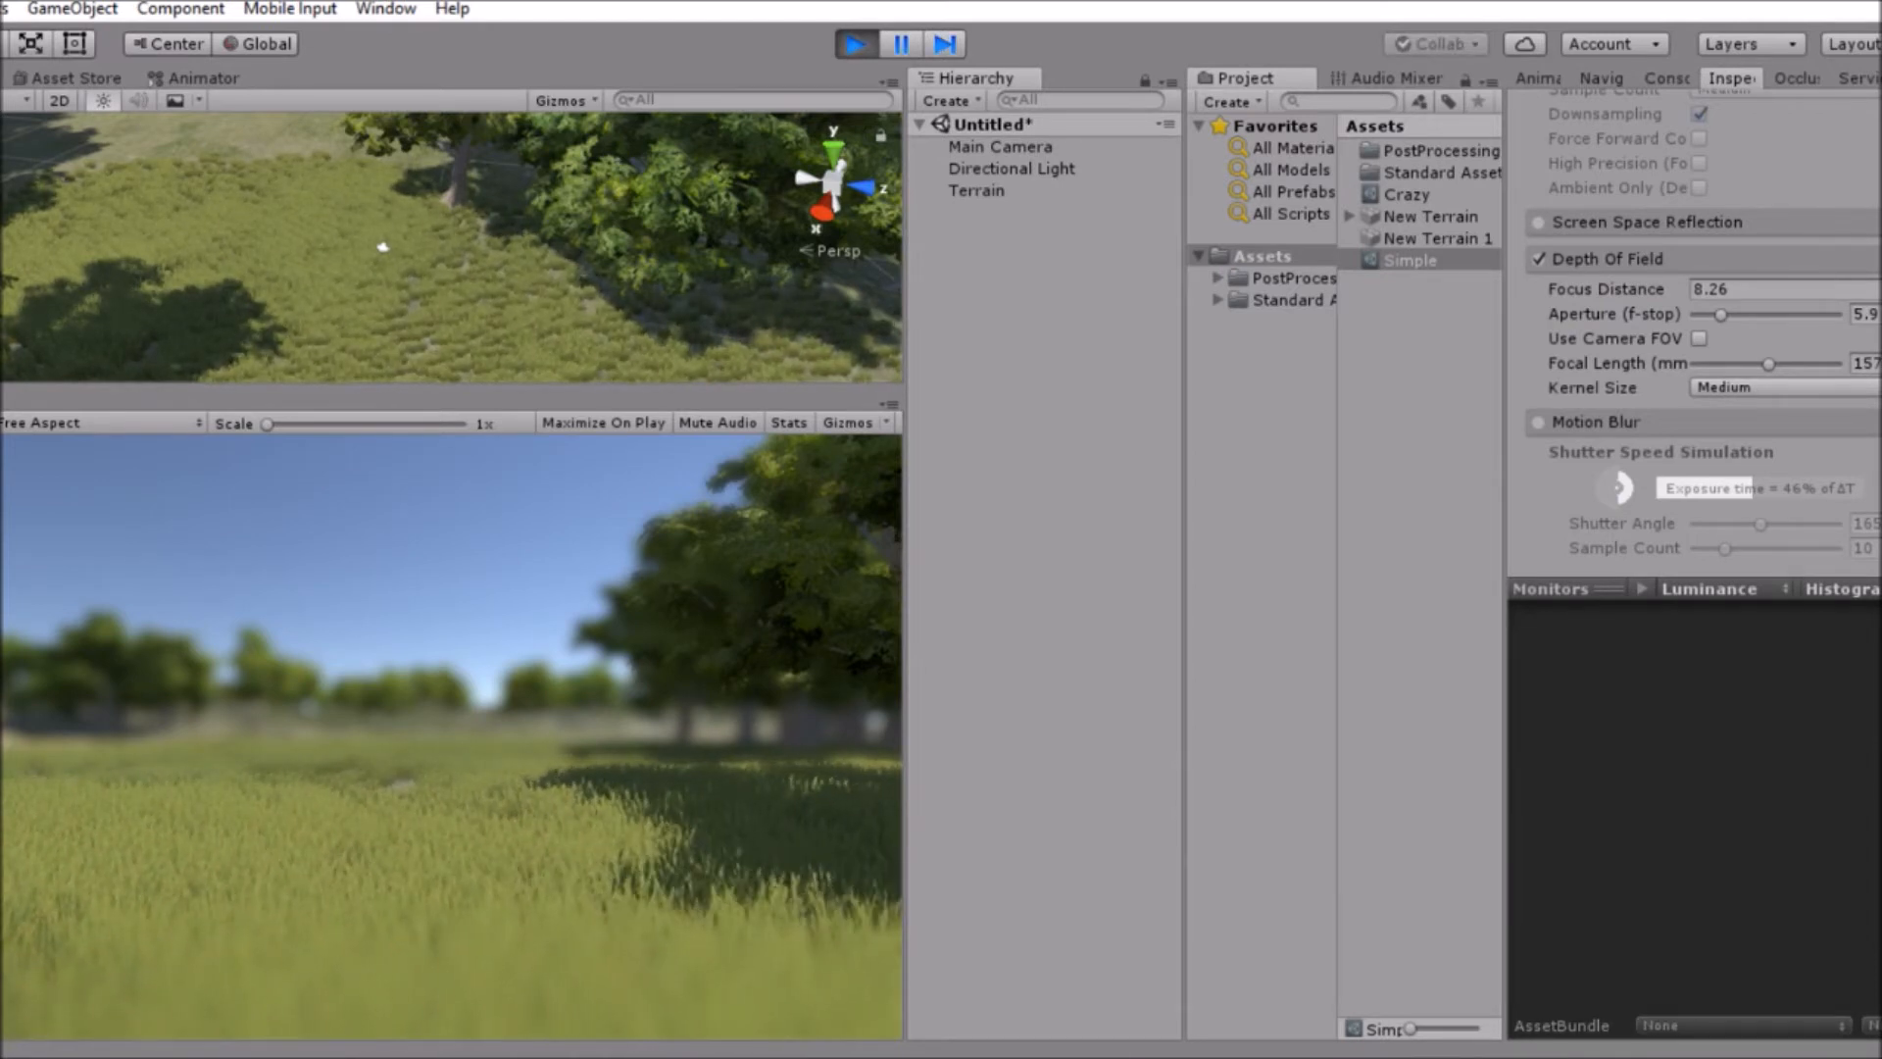
pyautogui.click(382, 247)
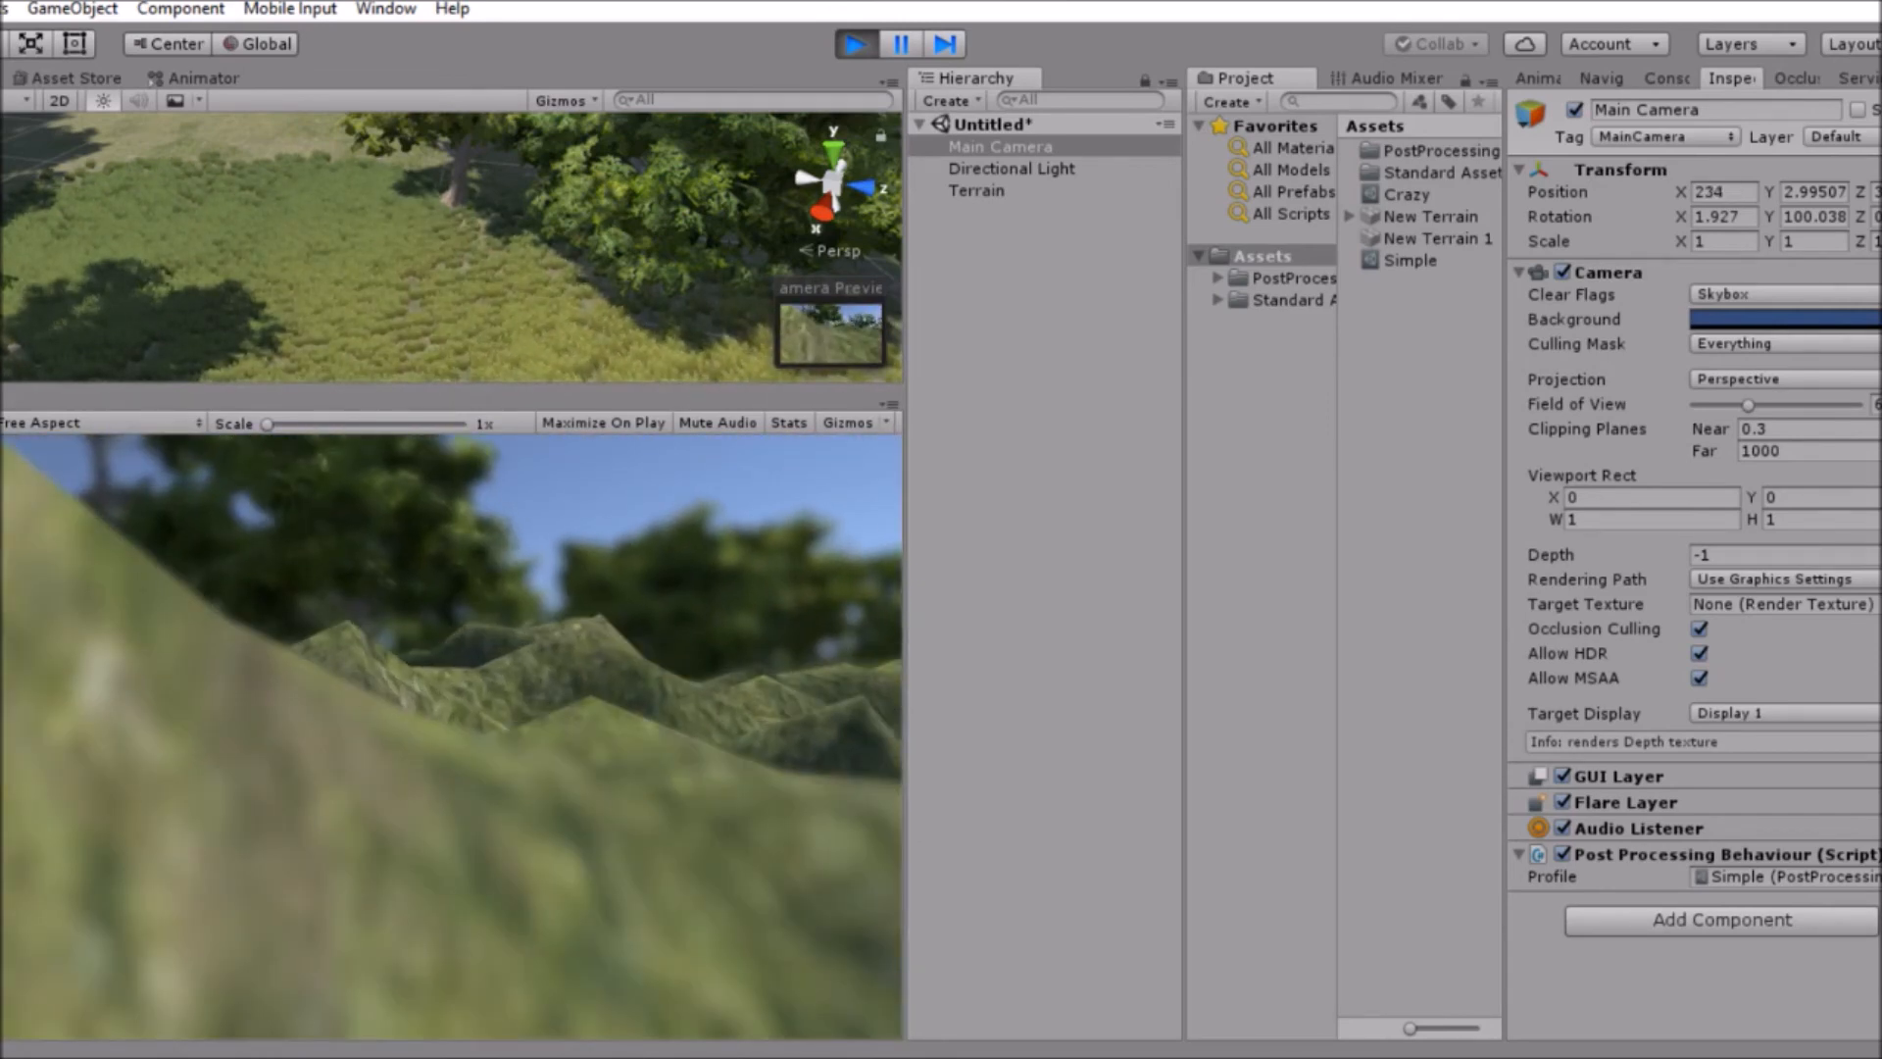
pyautogui.hotkey('ctrl', 'p')
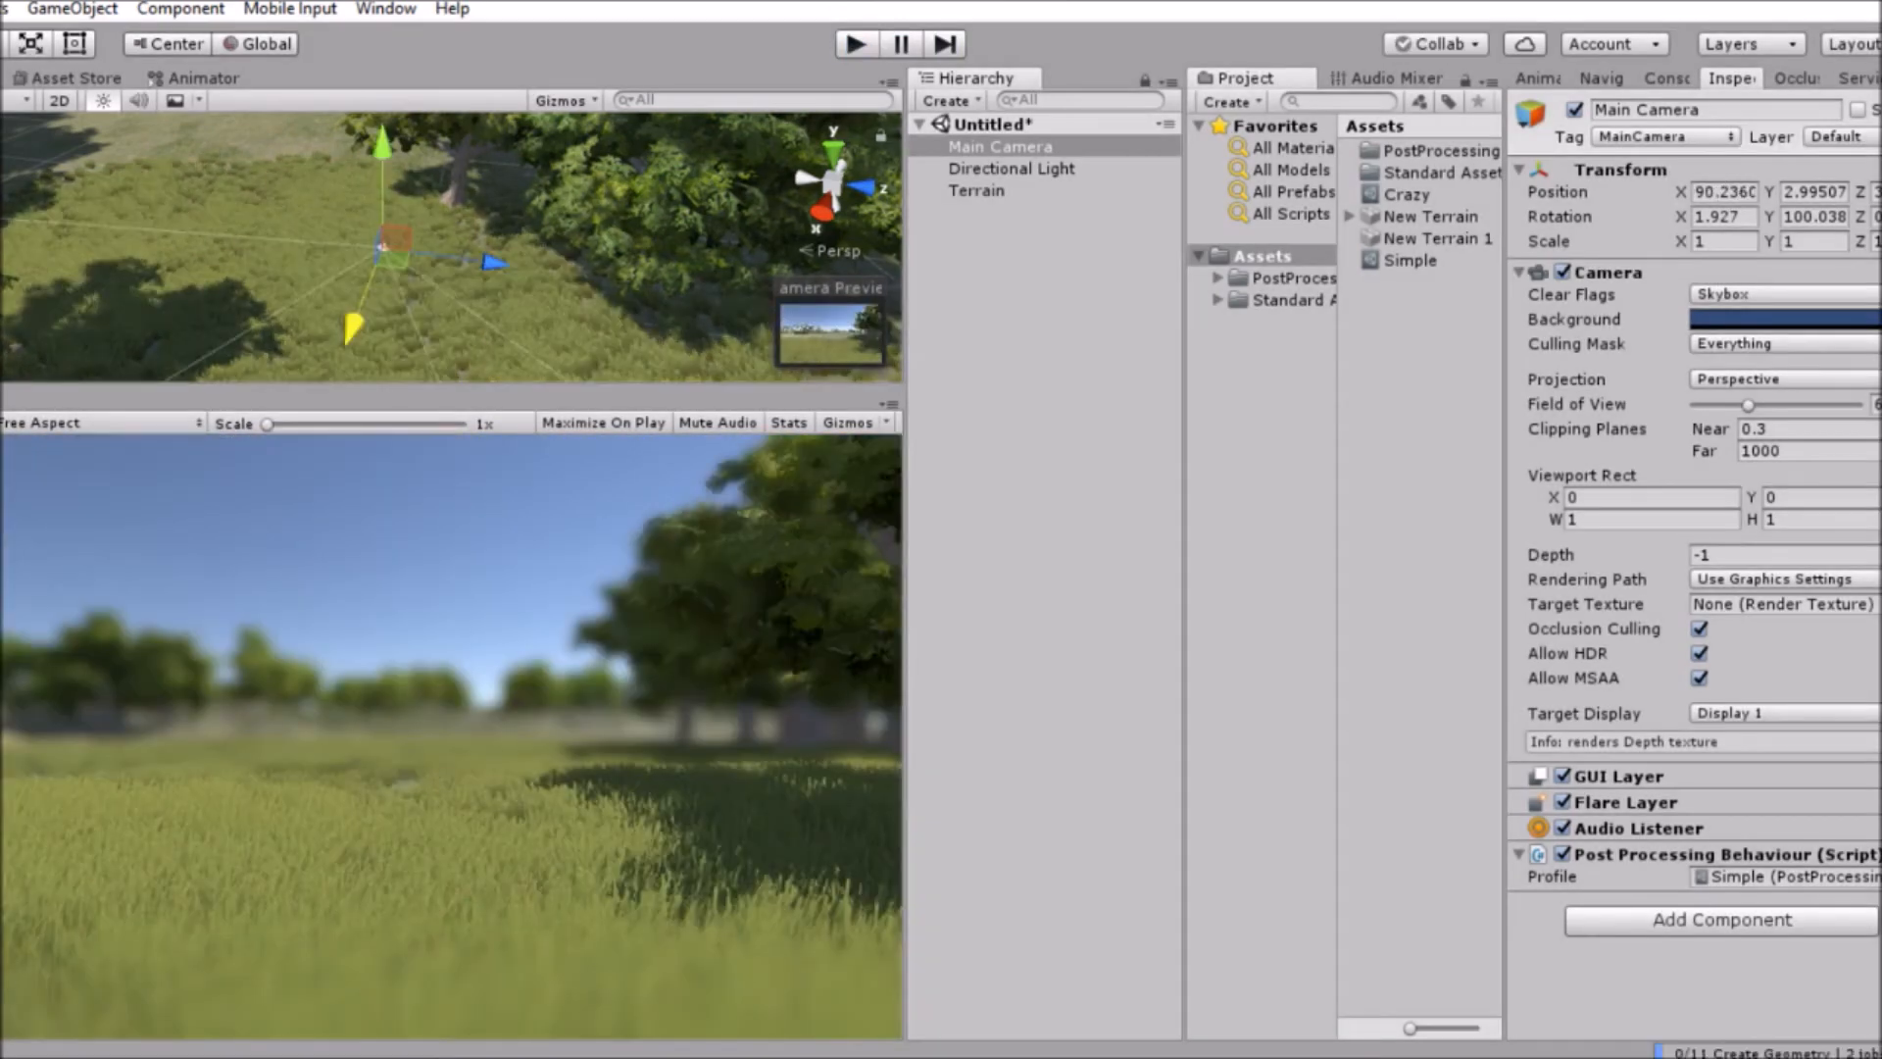
pyautogui.hotkey('alt', 'Tab')
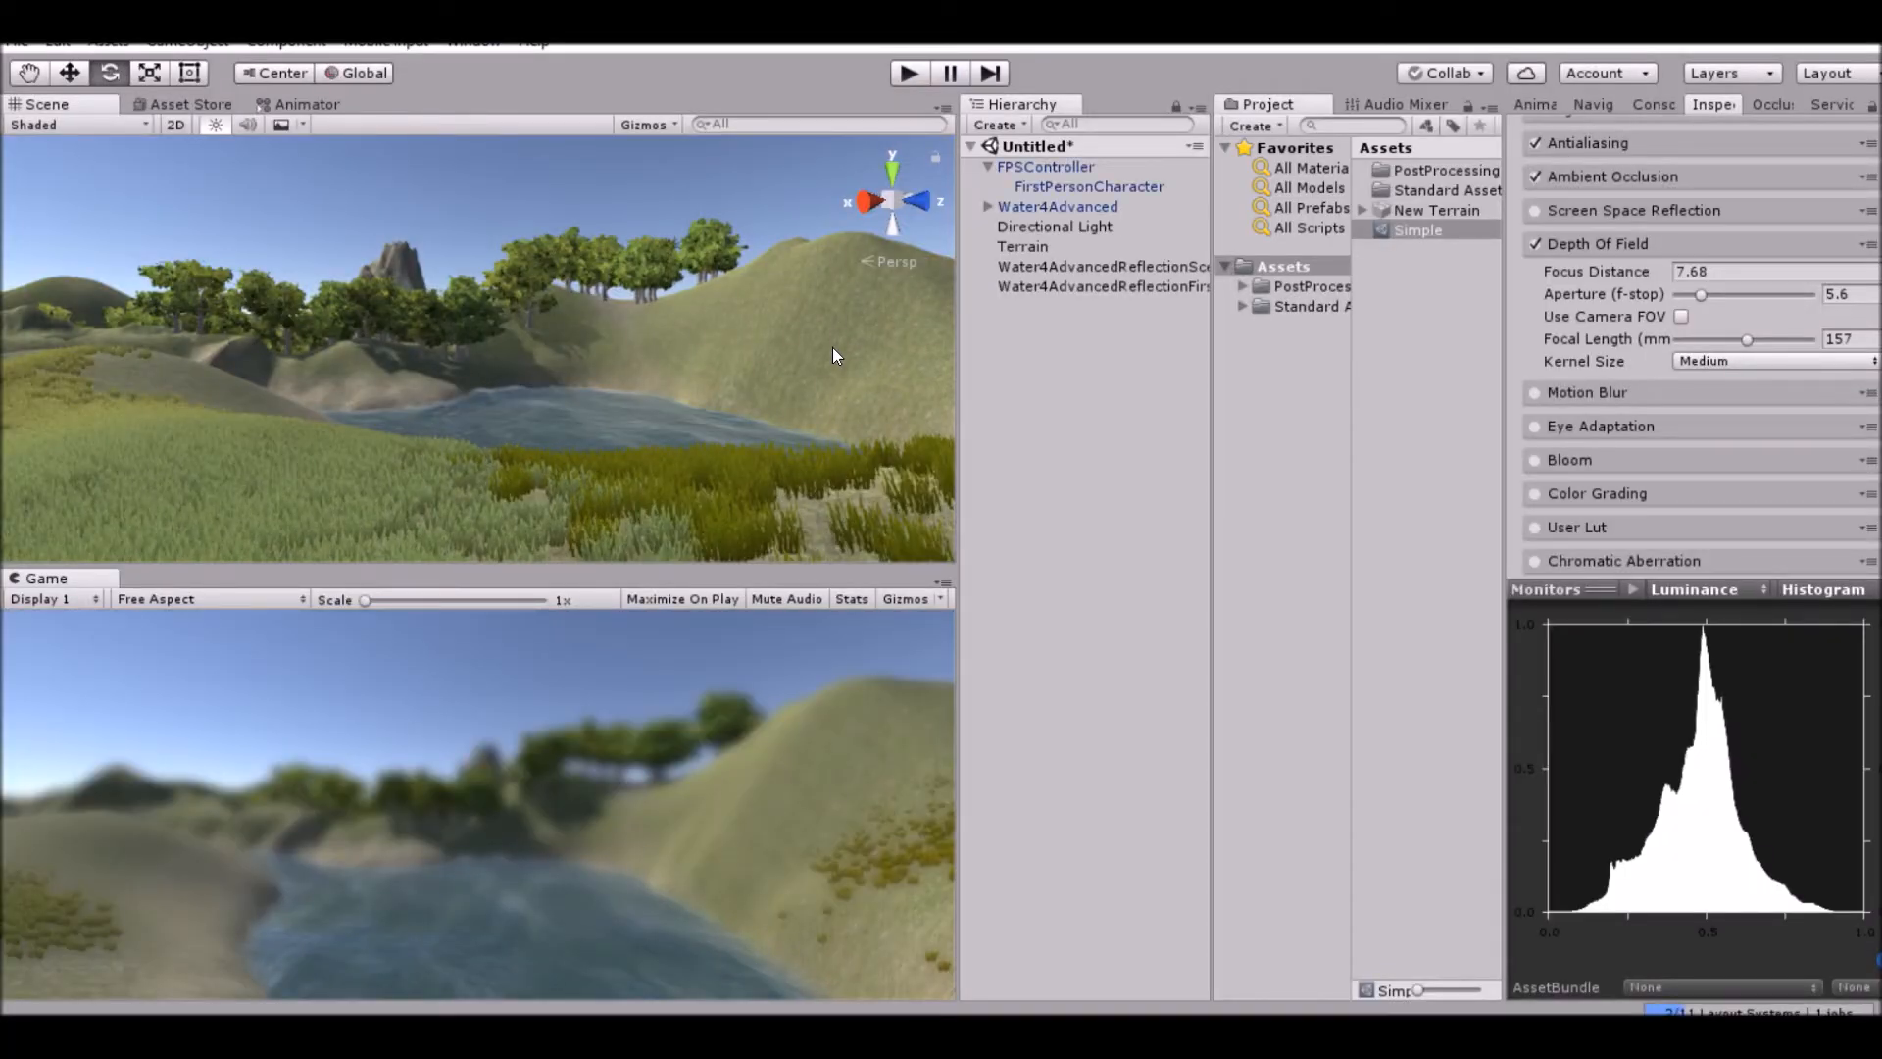
# Collapse the Depth Of Field settings and enable Motion Blur in the Simple profile.
pyautogui.moveTo(621, 304); pyautogui.dragTo(471, 285, button='right')
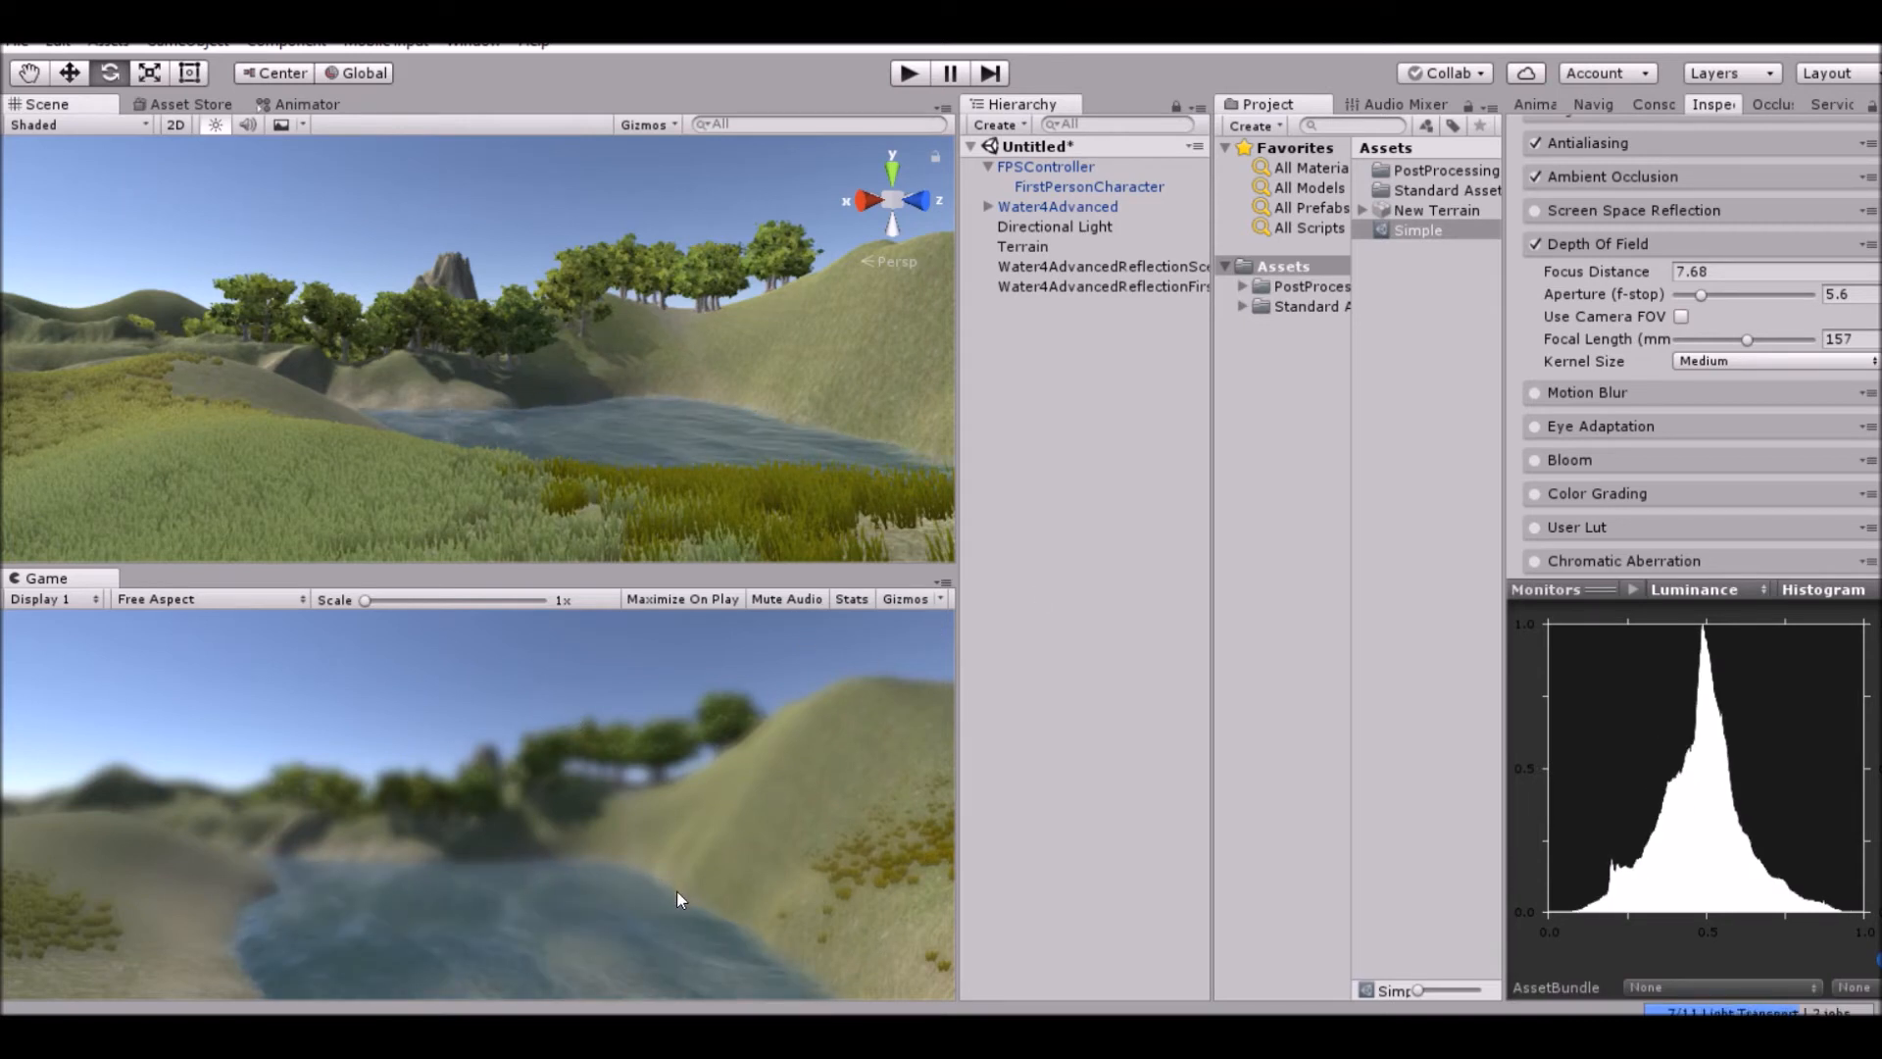
pyautogui.click(1600, 245)
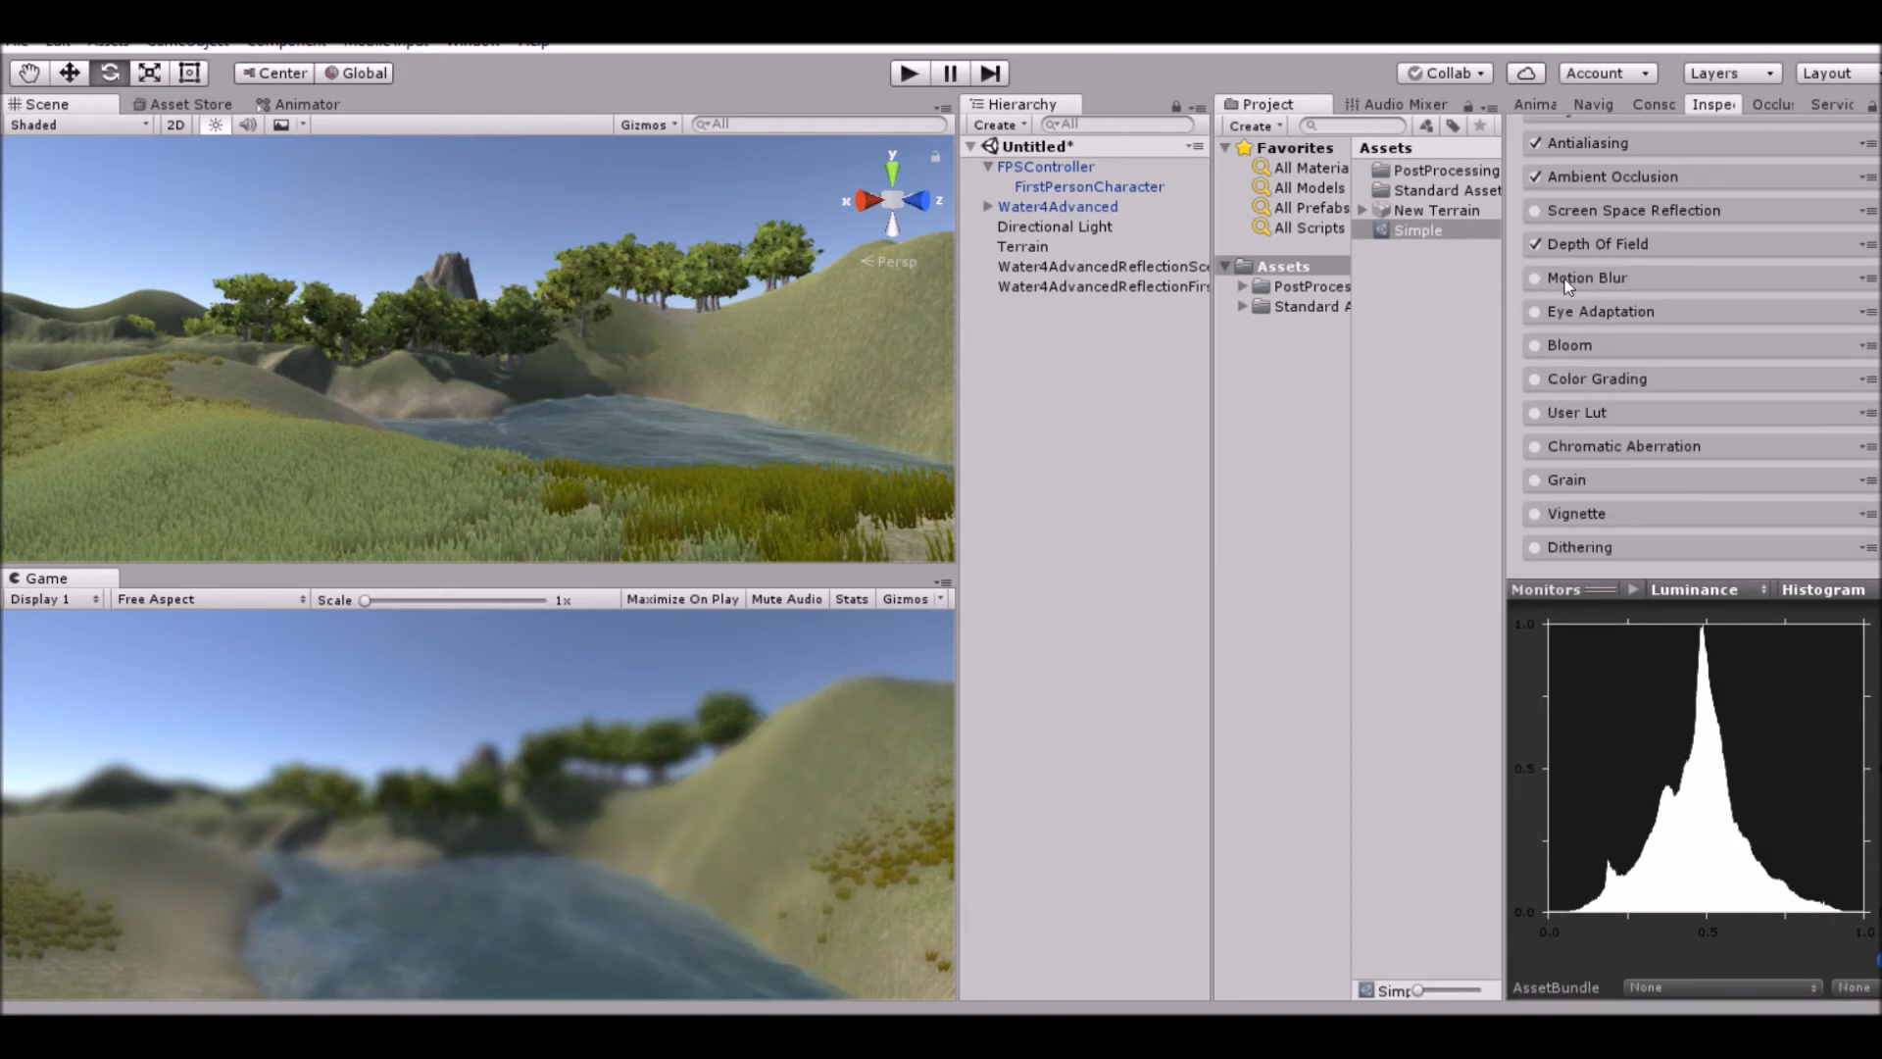
pyautogui.click(1535, 280)
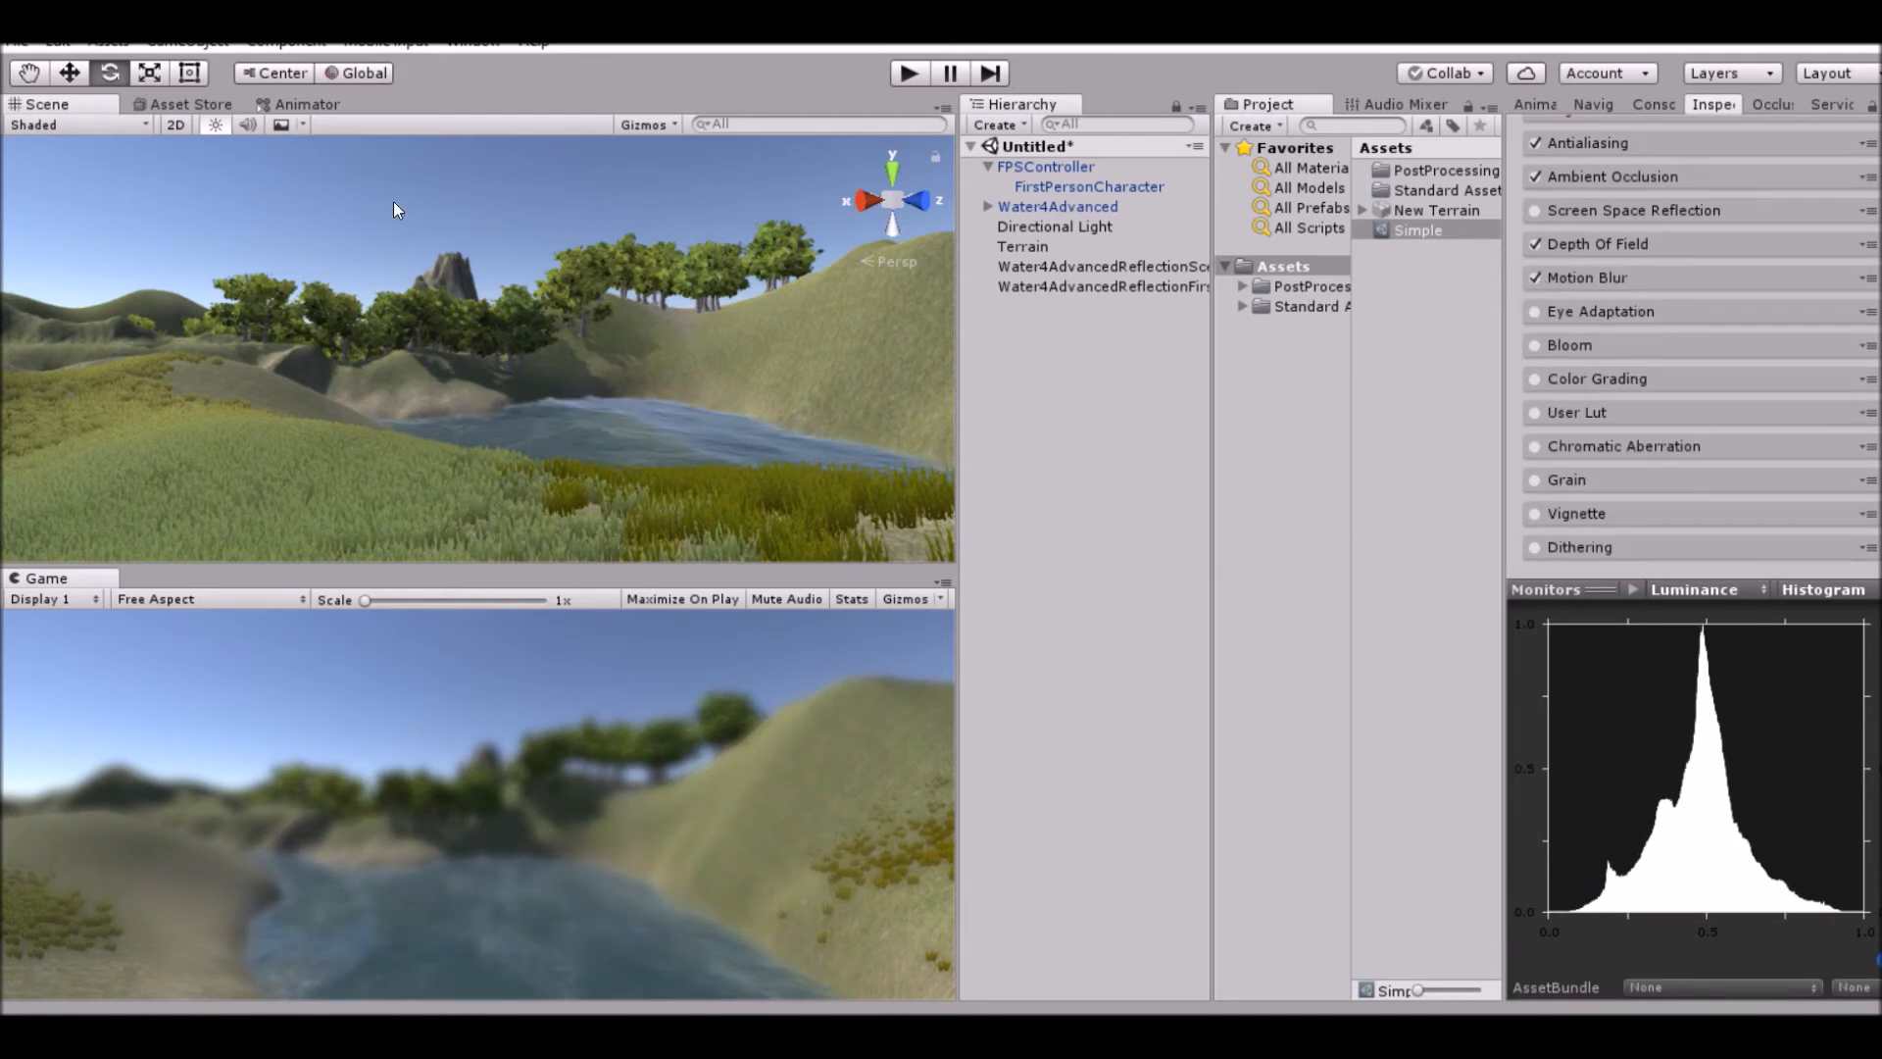
# Frame the FirstPersonCharacter camera in the Scene view and try rotating it.
pyautogui.click(1051, 182)
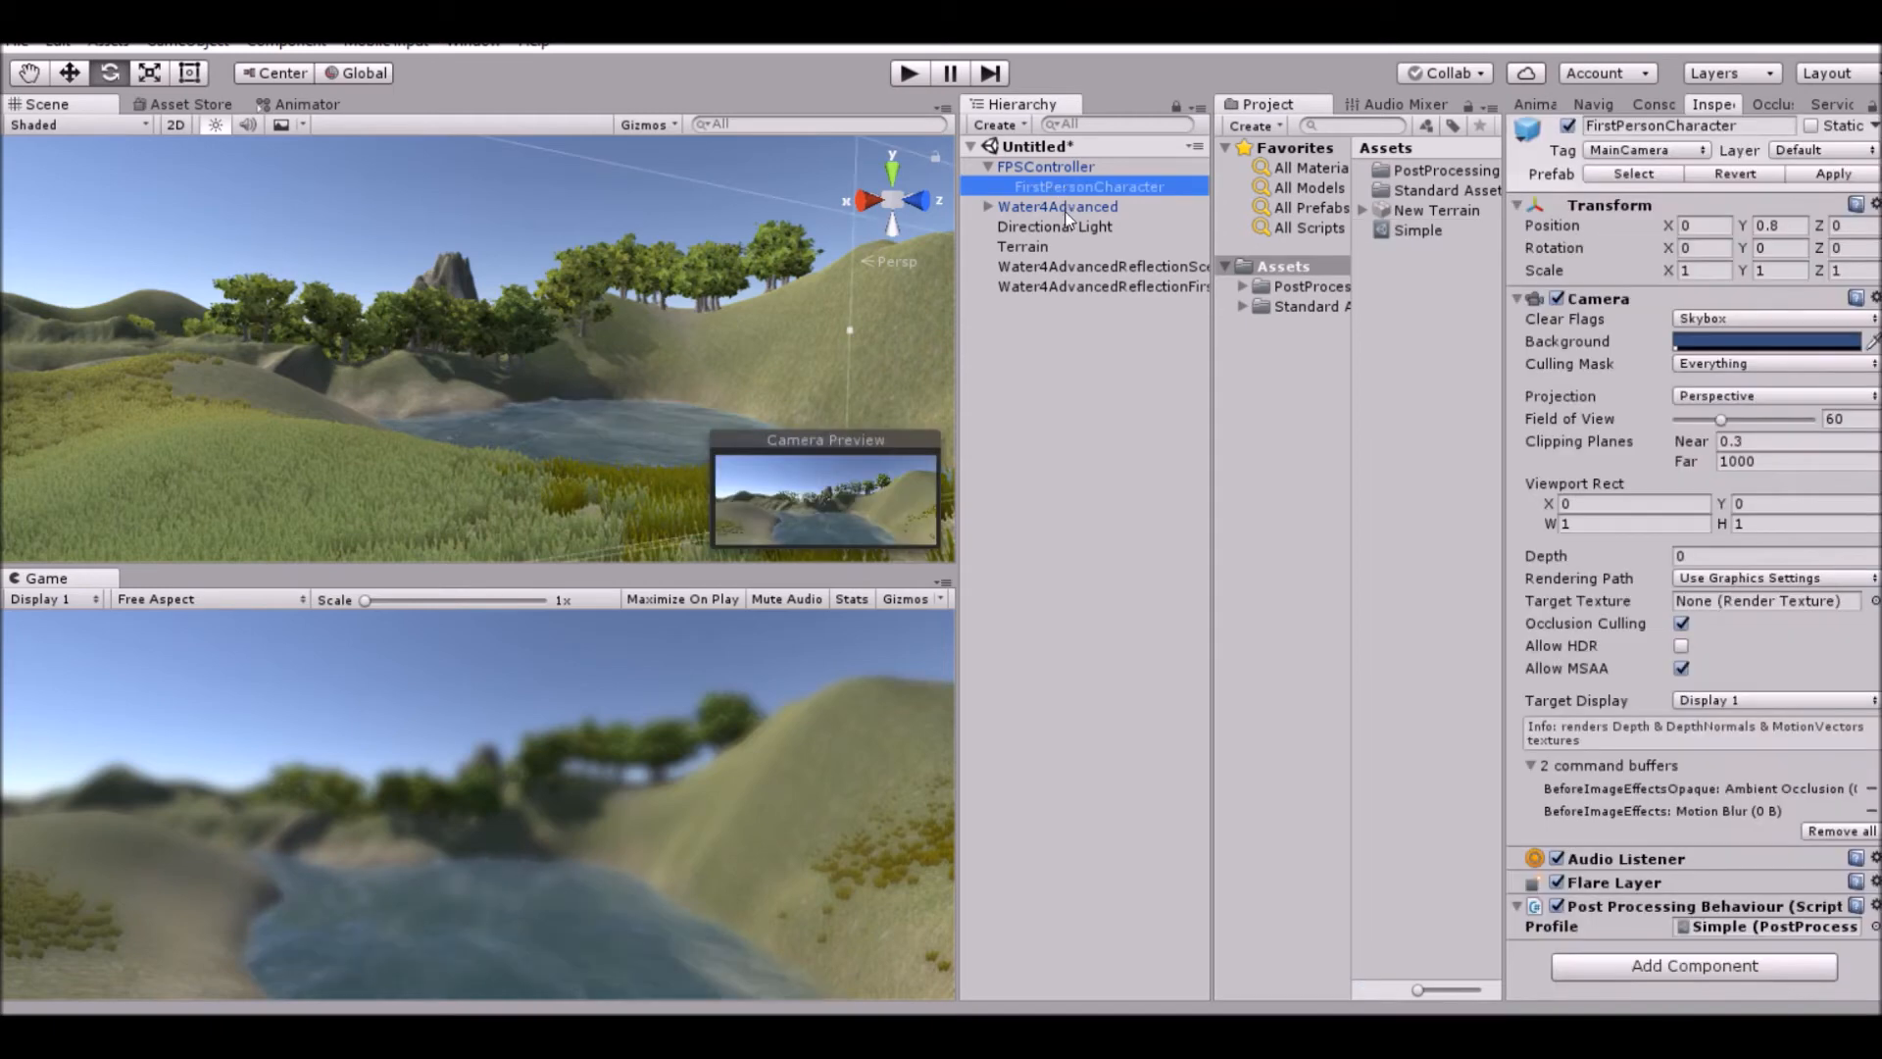
pyautogui.scroll(-3, 691, 361)
pyautogui.press('f')
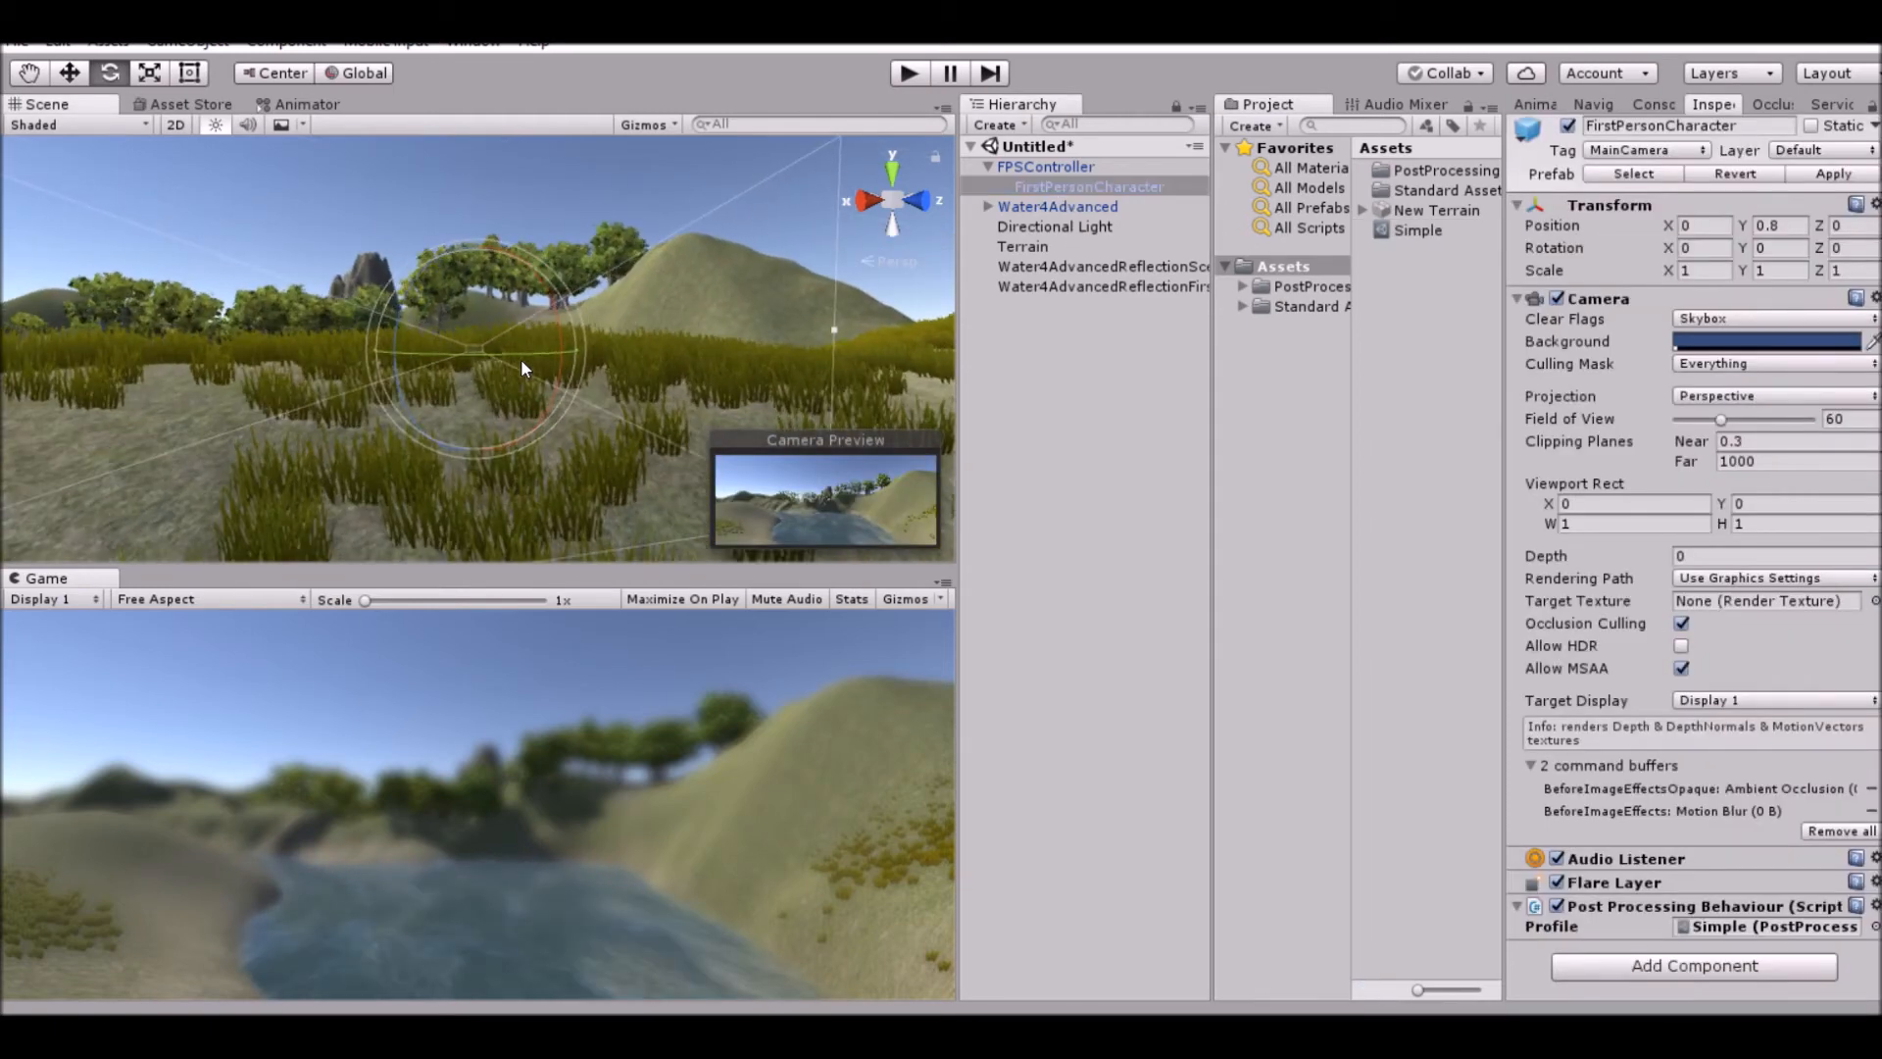
pyautogui.moveTo(516, 359); pyautogui.dragTo(608, 397)
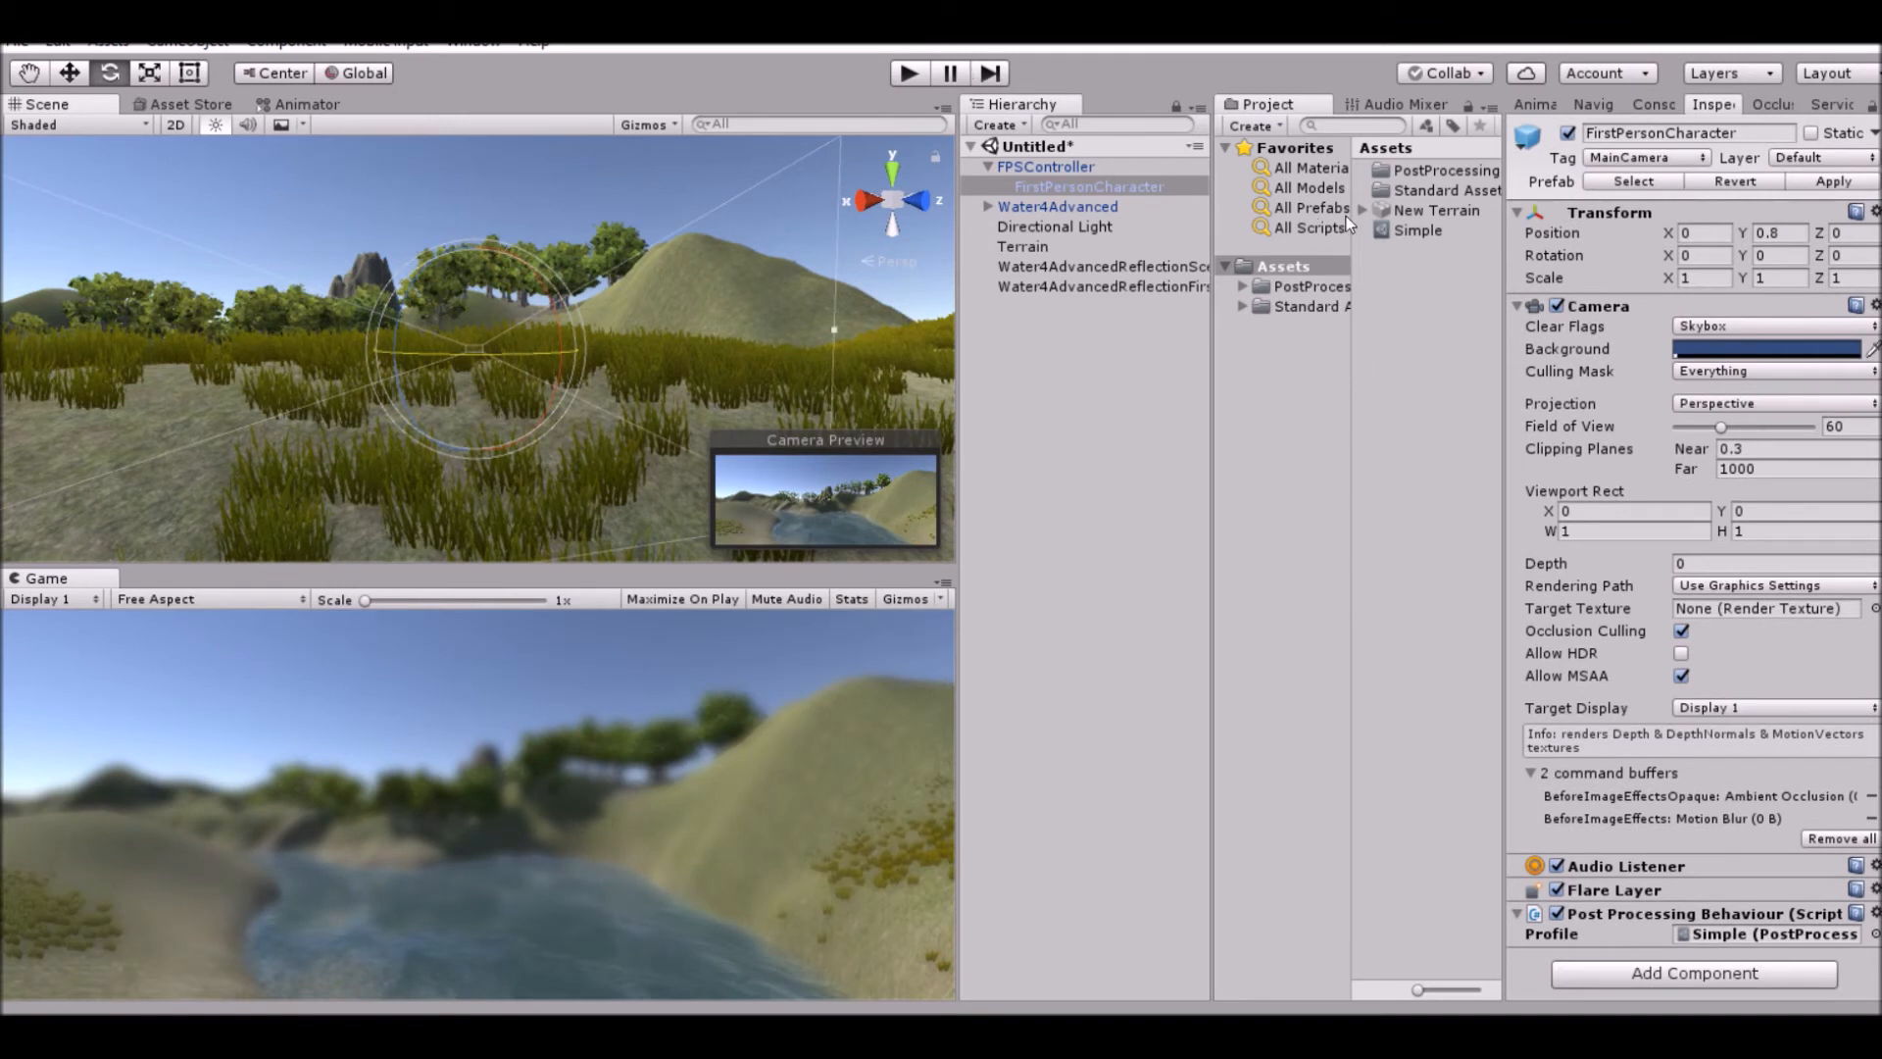
# Set the Simple profile's Motion Blur Shutter Angle to 165.
pyautogui.click(1402, 229)
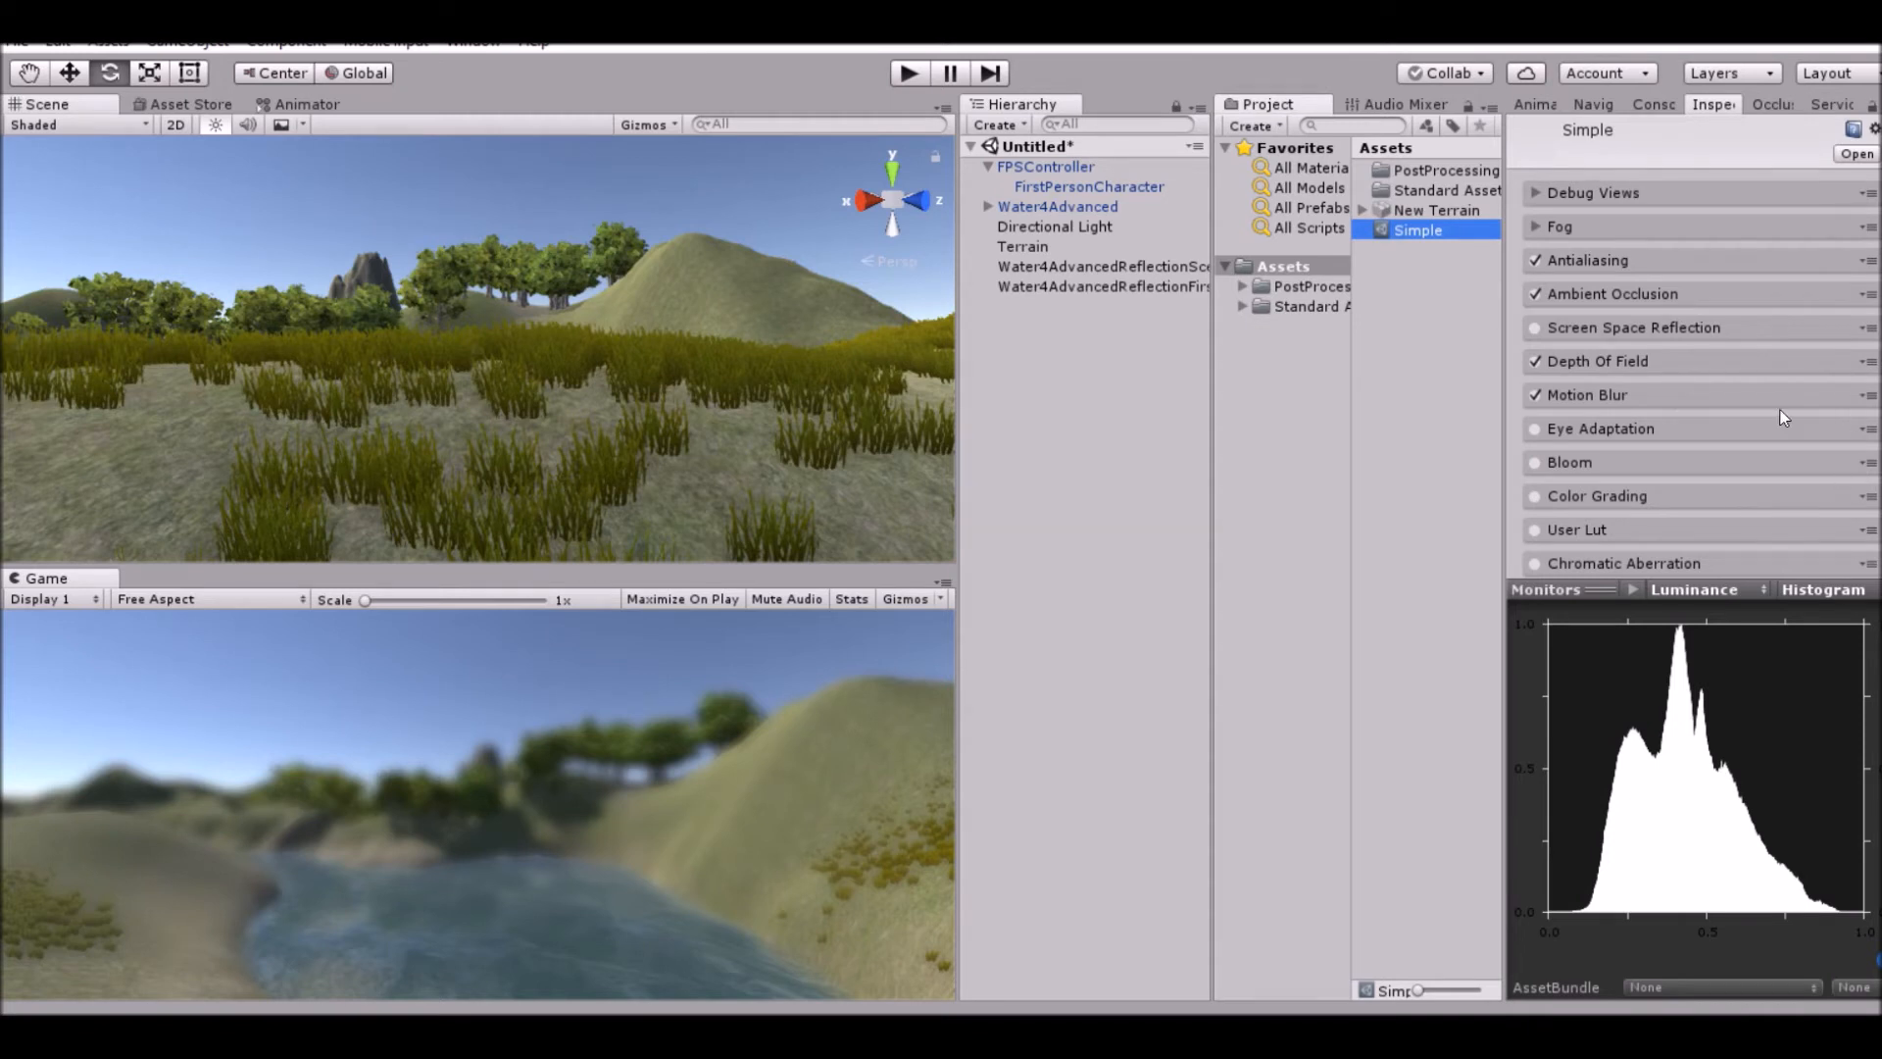
pyautogui.click(1755, 395)
pyautogui.scroll(-3, 1666, 431)
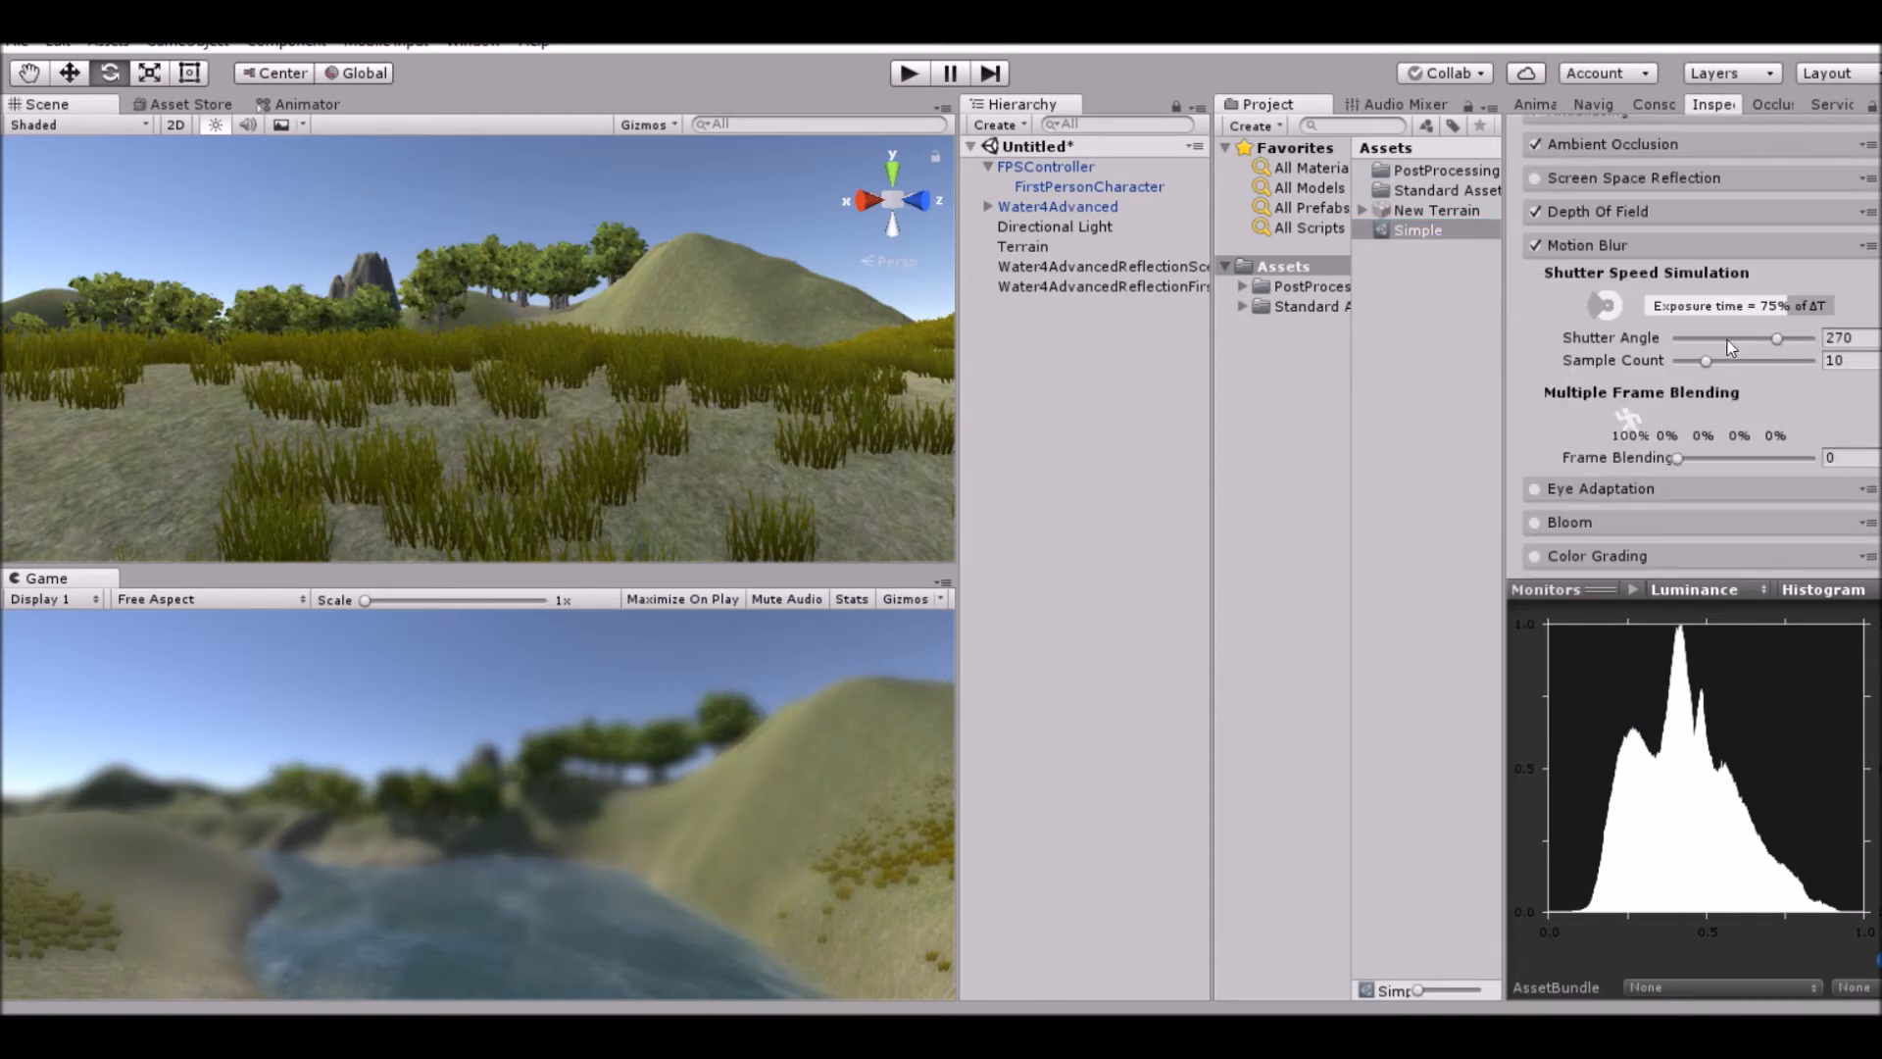
pyautogui.moveTo(1770, 337); pyautogui.dragTo(1697, 340)
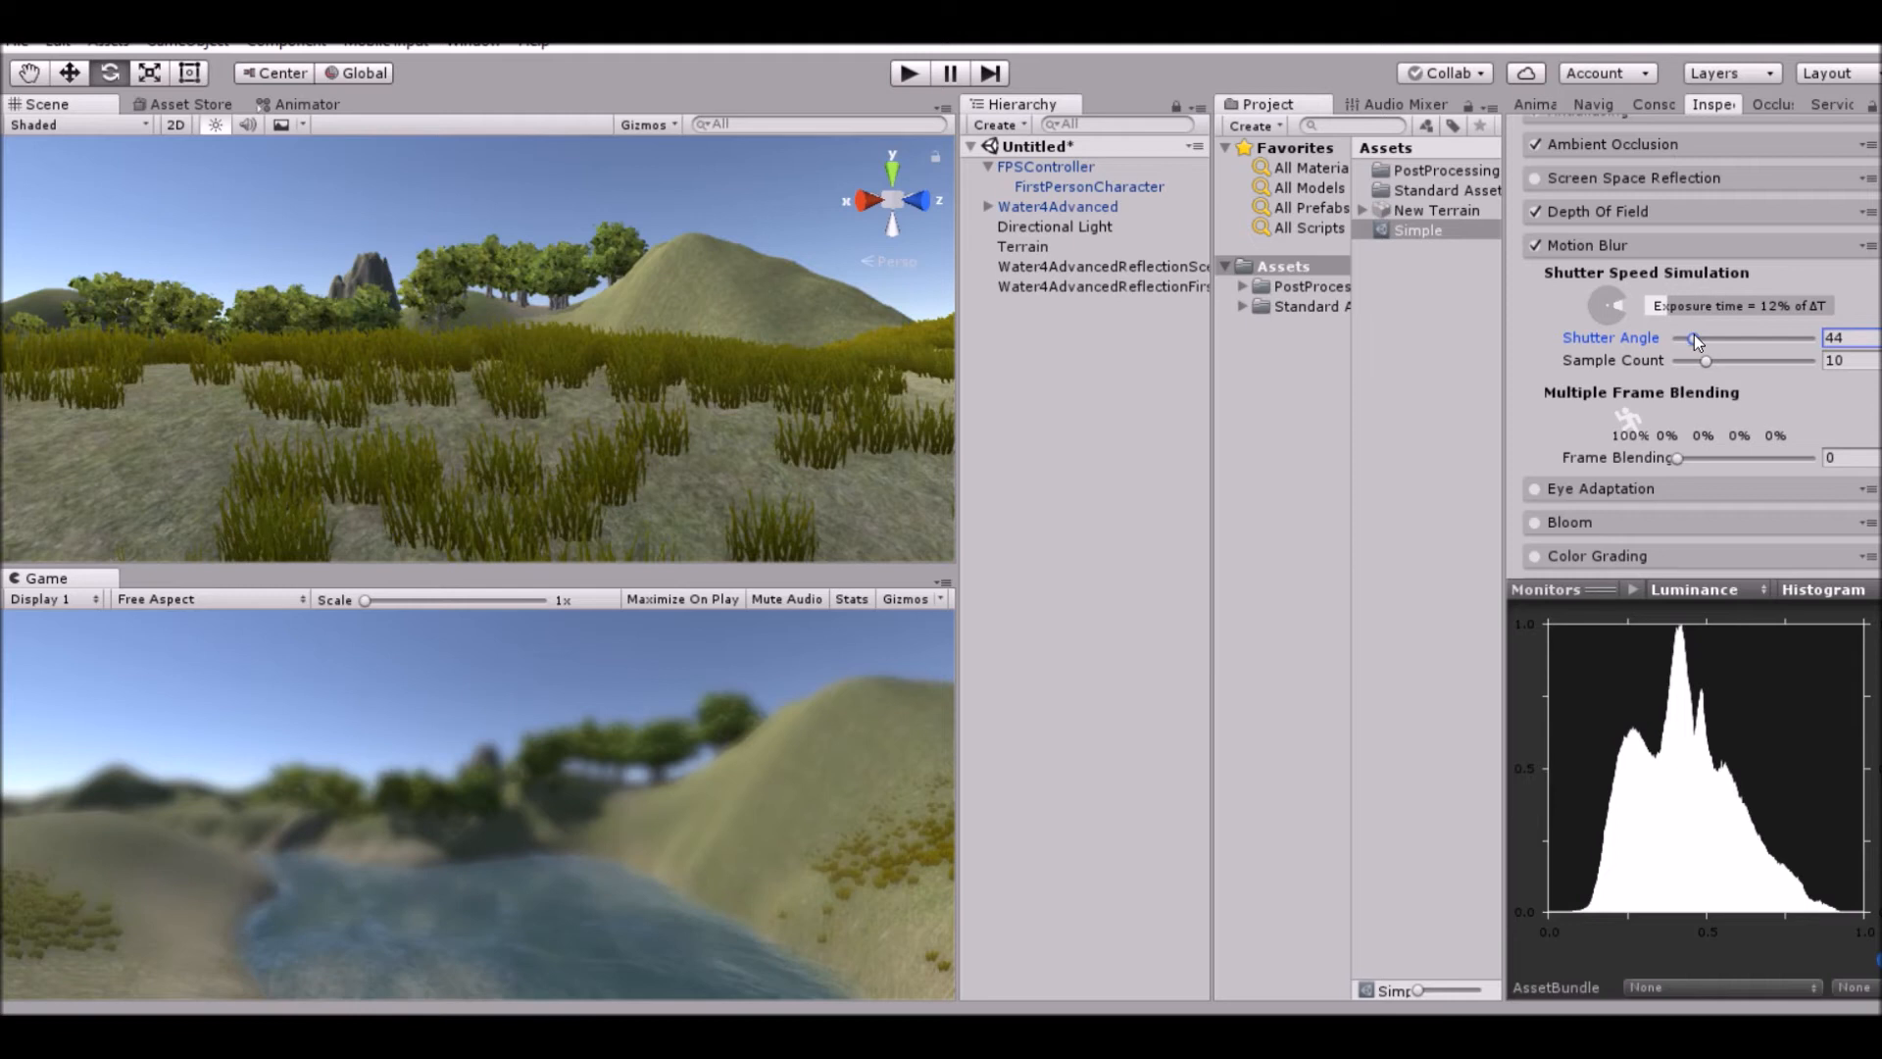
pyautogui.moveTo(1695, 340); pyautogui.dragTo(1739, 340)
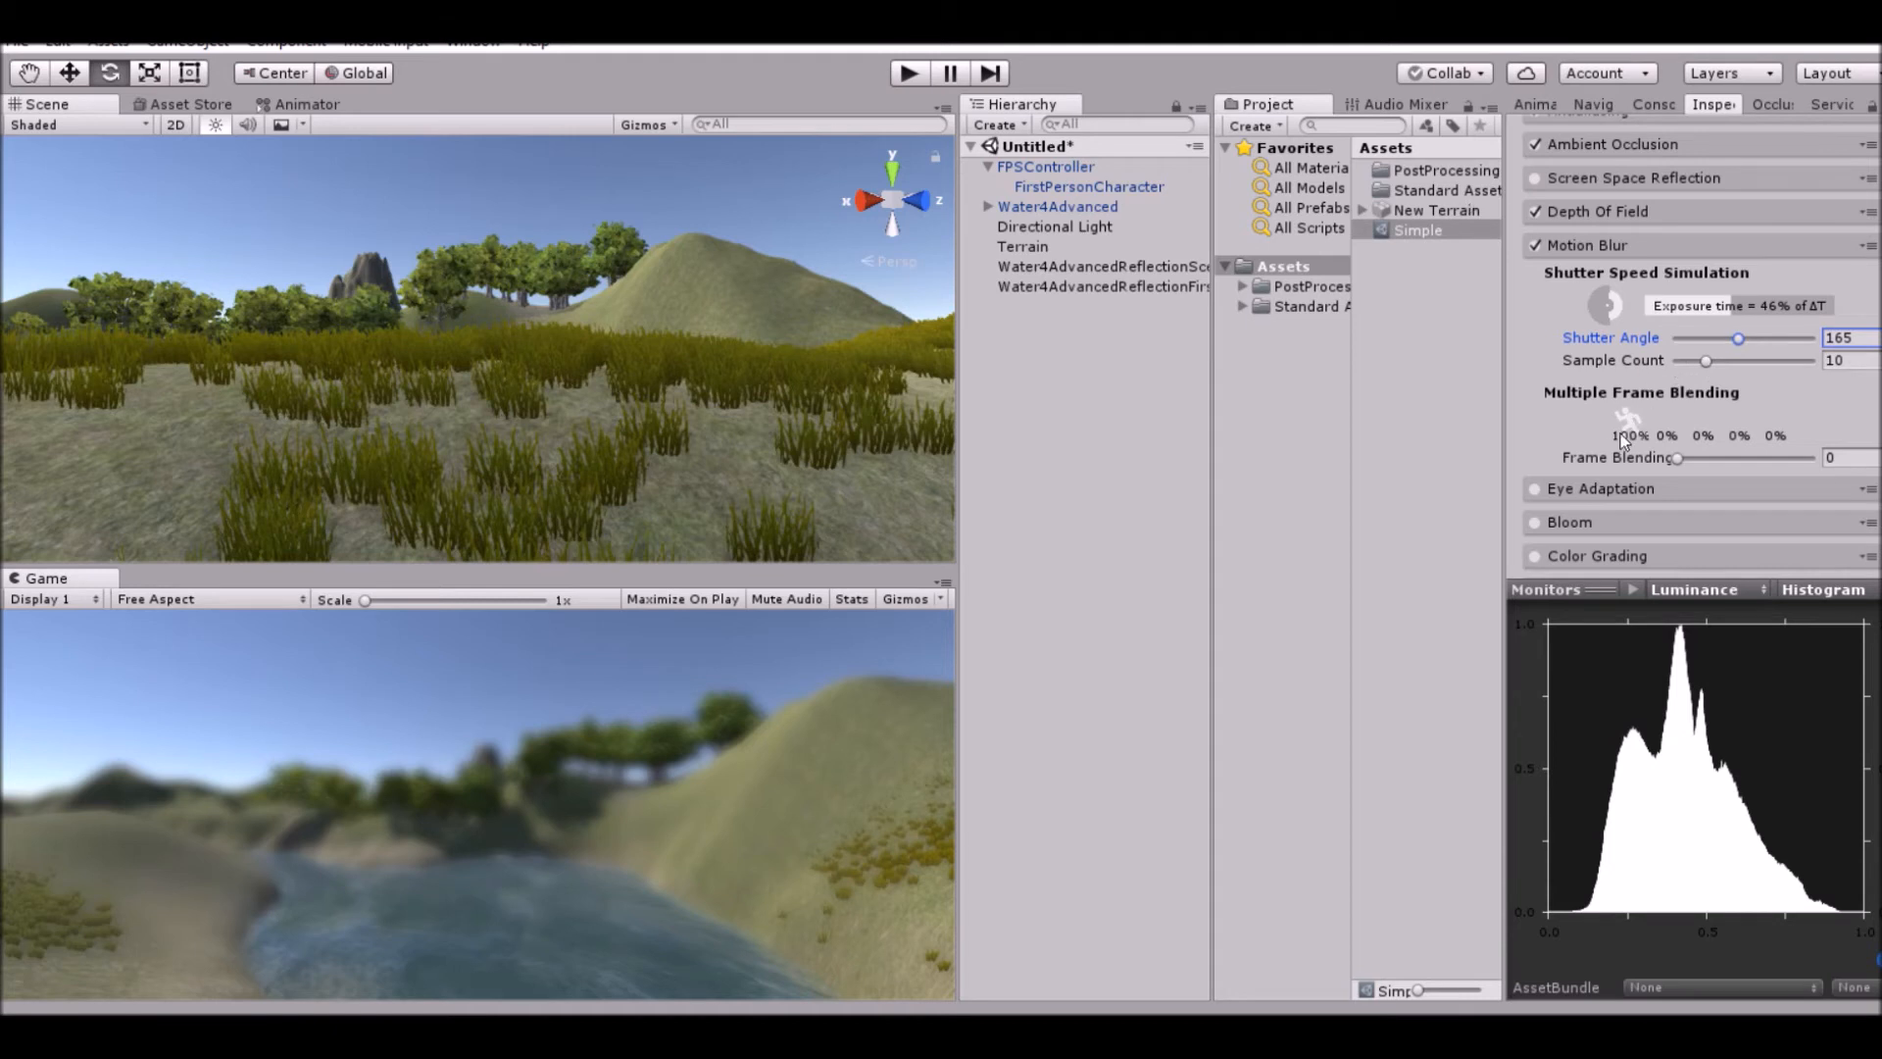
# Try Eye Adaptation with a luminosity maximum of 7 EV, Speed Up 6.05 and Speed Down 0, and turn the effect off.
pyautogui.click(1535, 488)
pyautogui.click(1578, 492)
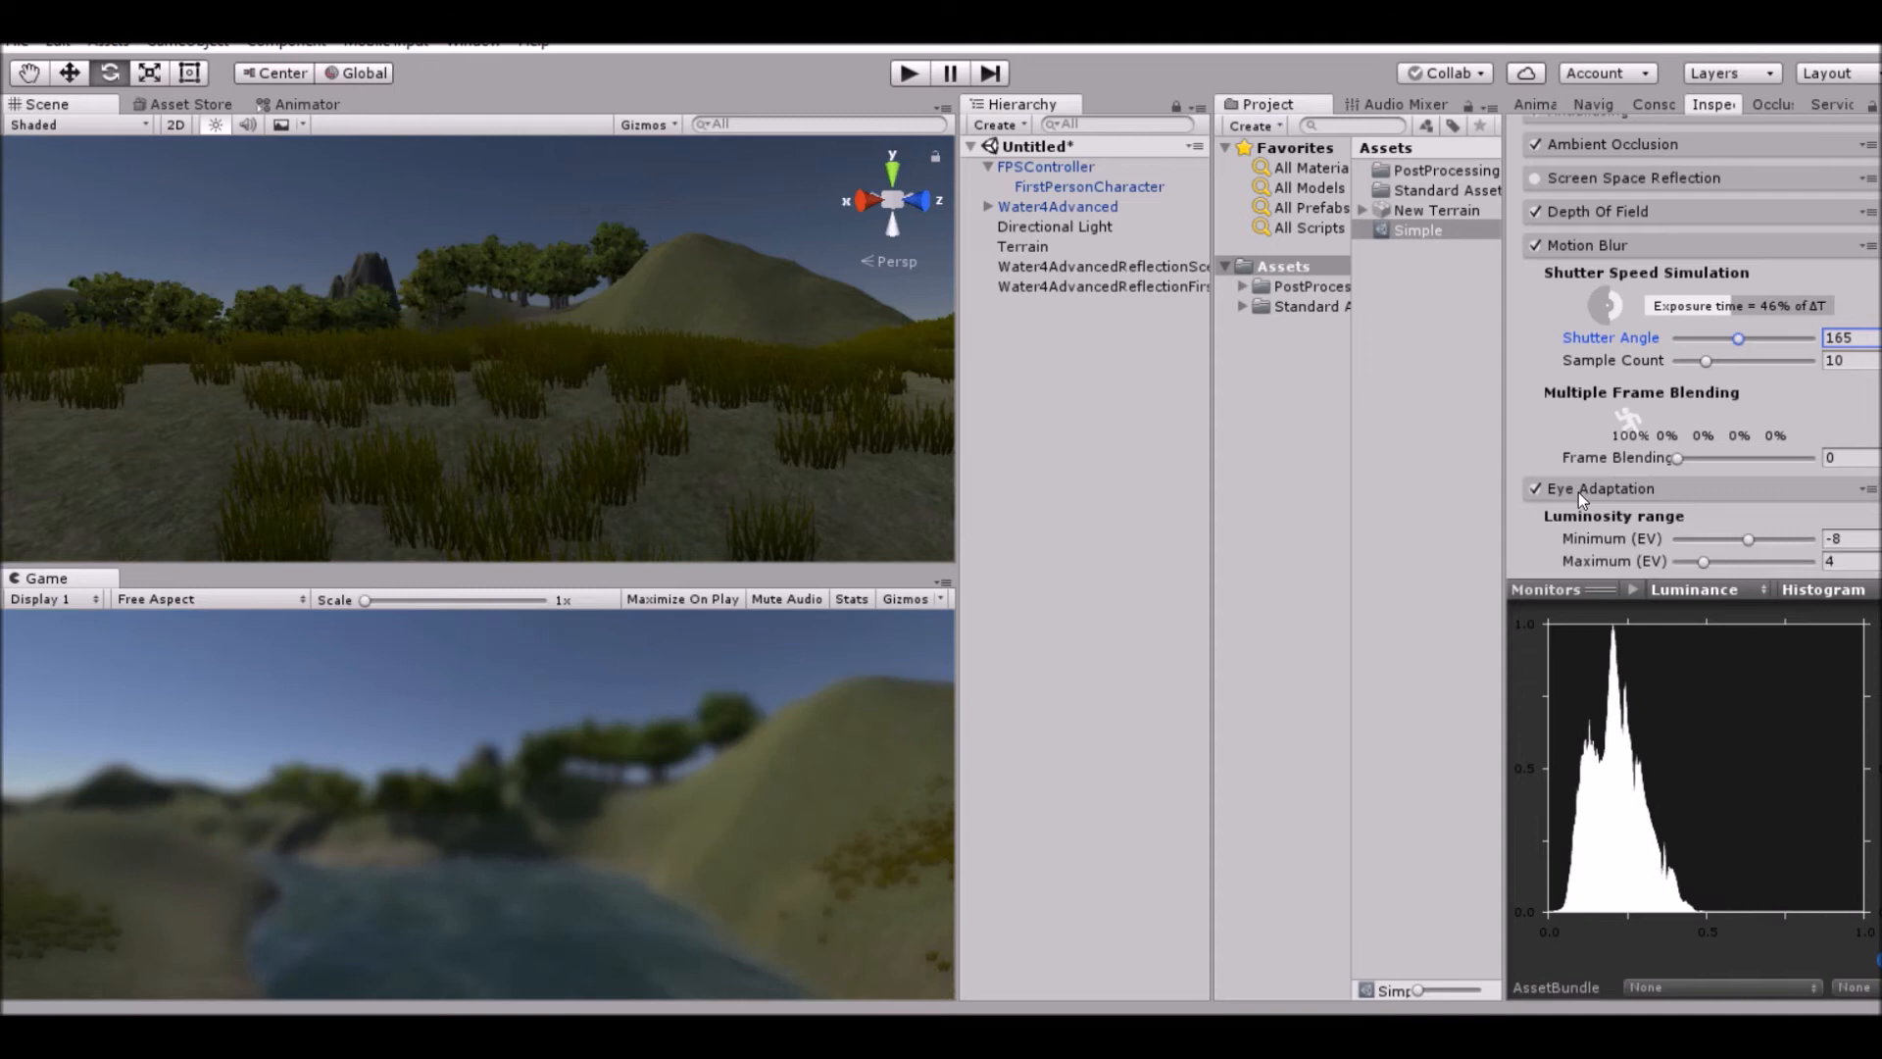
pyautogui.scroll(-3, 1578, 492)
pyautogui.scroll(-3, 1590, 466)
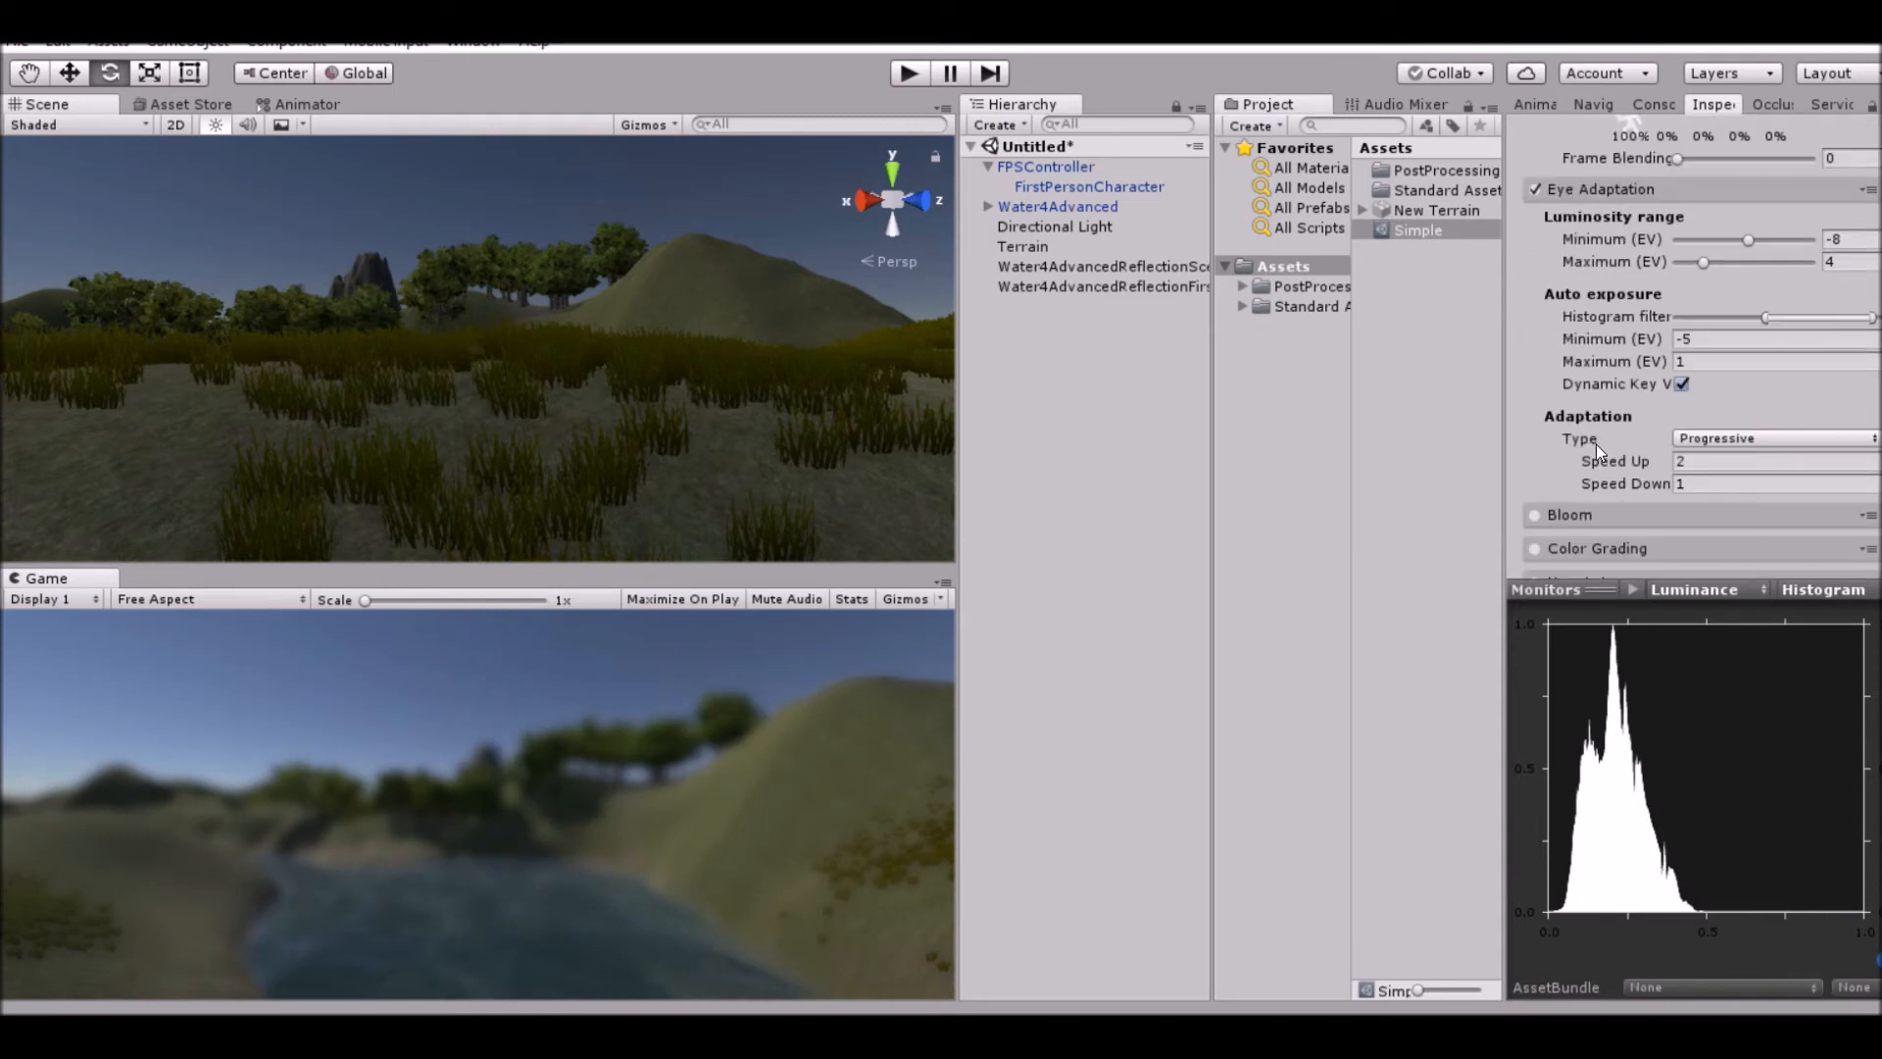
pyautogui.moveTo(1762, 313); pyautogui.dragTo(1800, 327)
pyautogui.click(1657, 321)
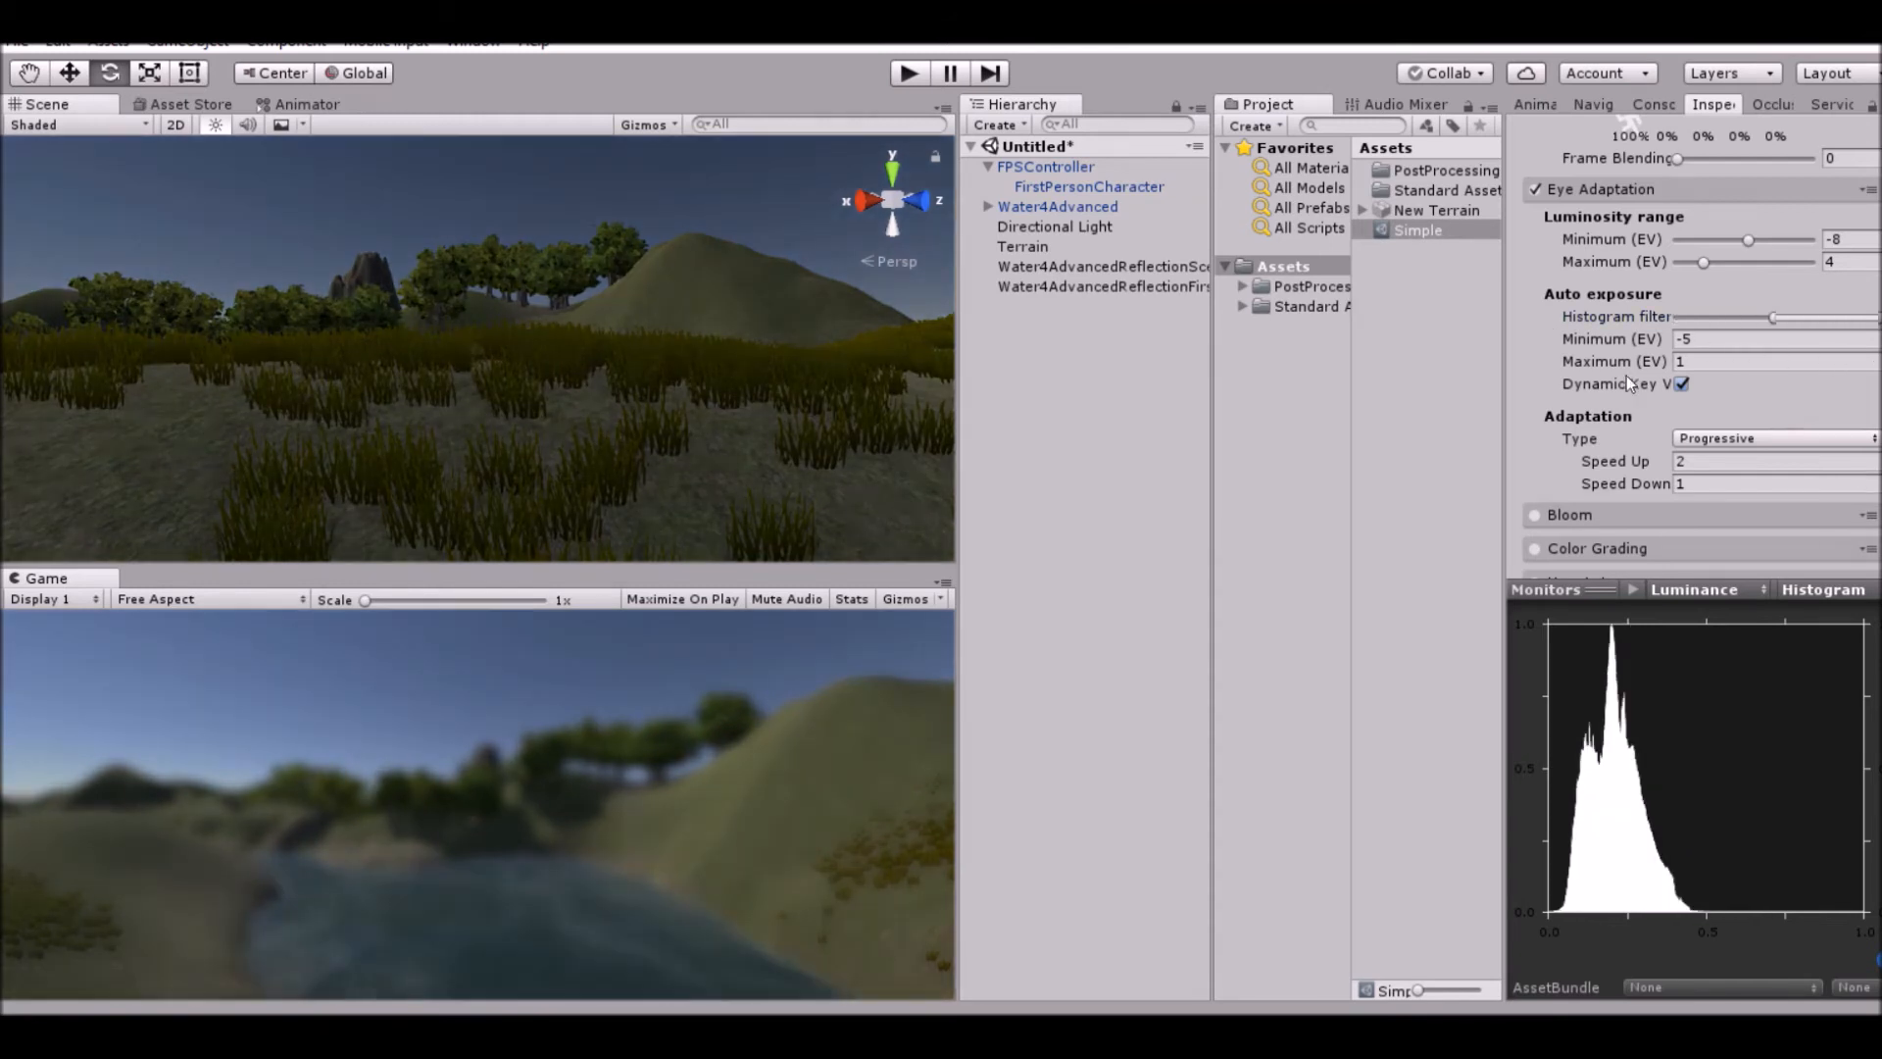
pyautogui.moveTo(1751, 238); pyautogui.dragTo(1726, 275)
pyautogui.moveTo(1659, 457); pyautogui.dragTo(1766, 481)
pyautogui.write('0')
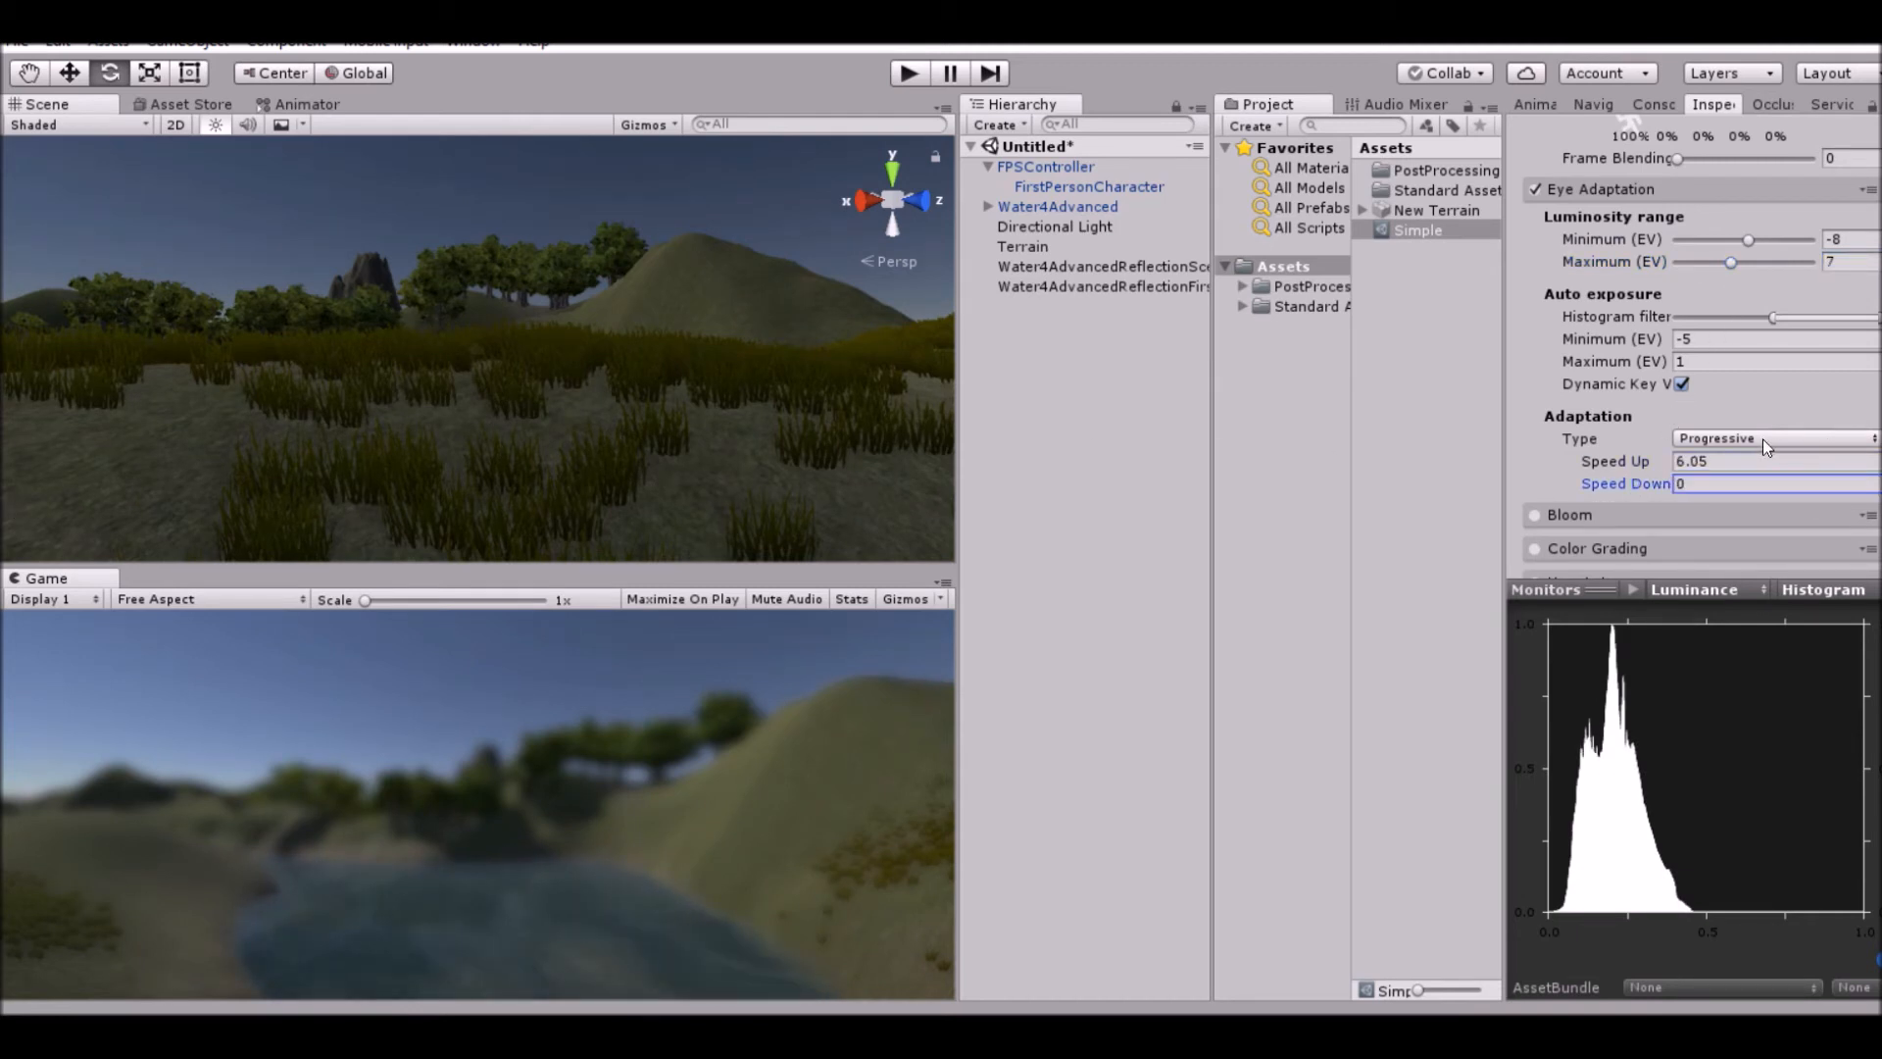
pyautogui.click(1536, 189)
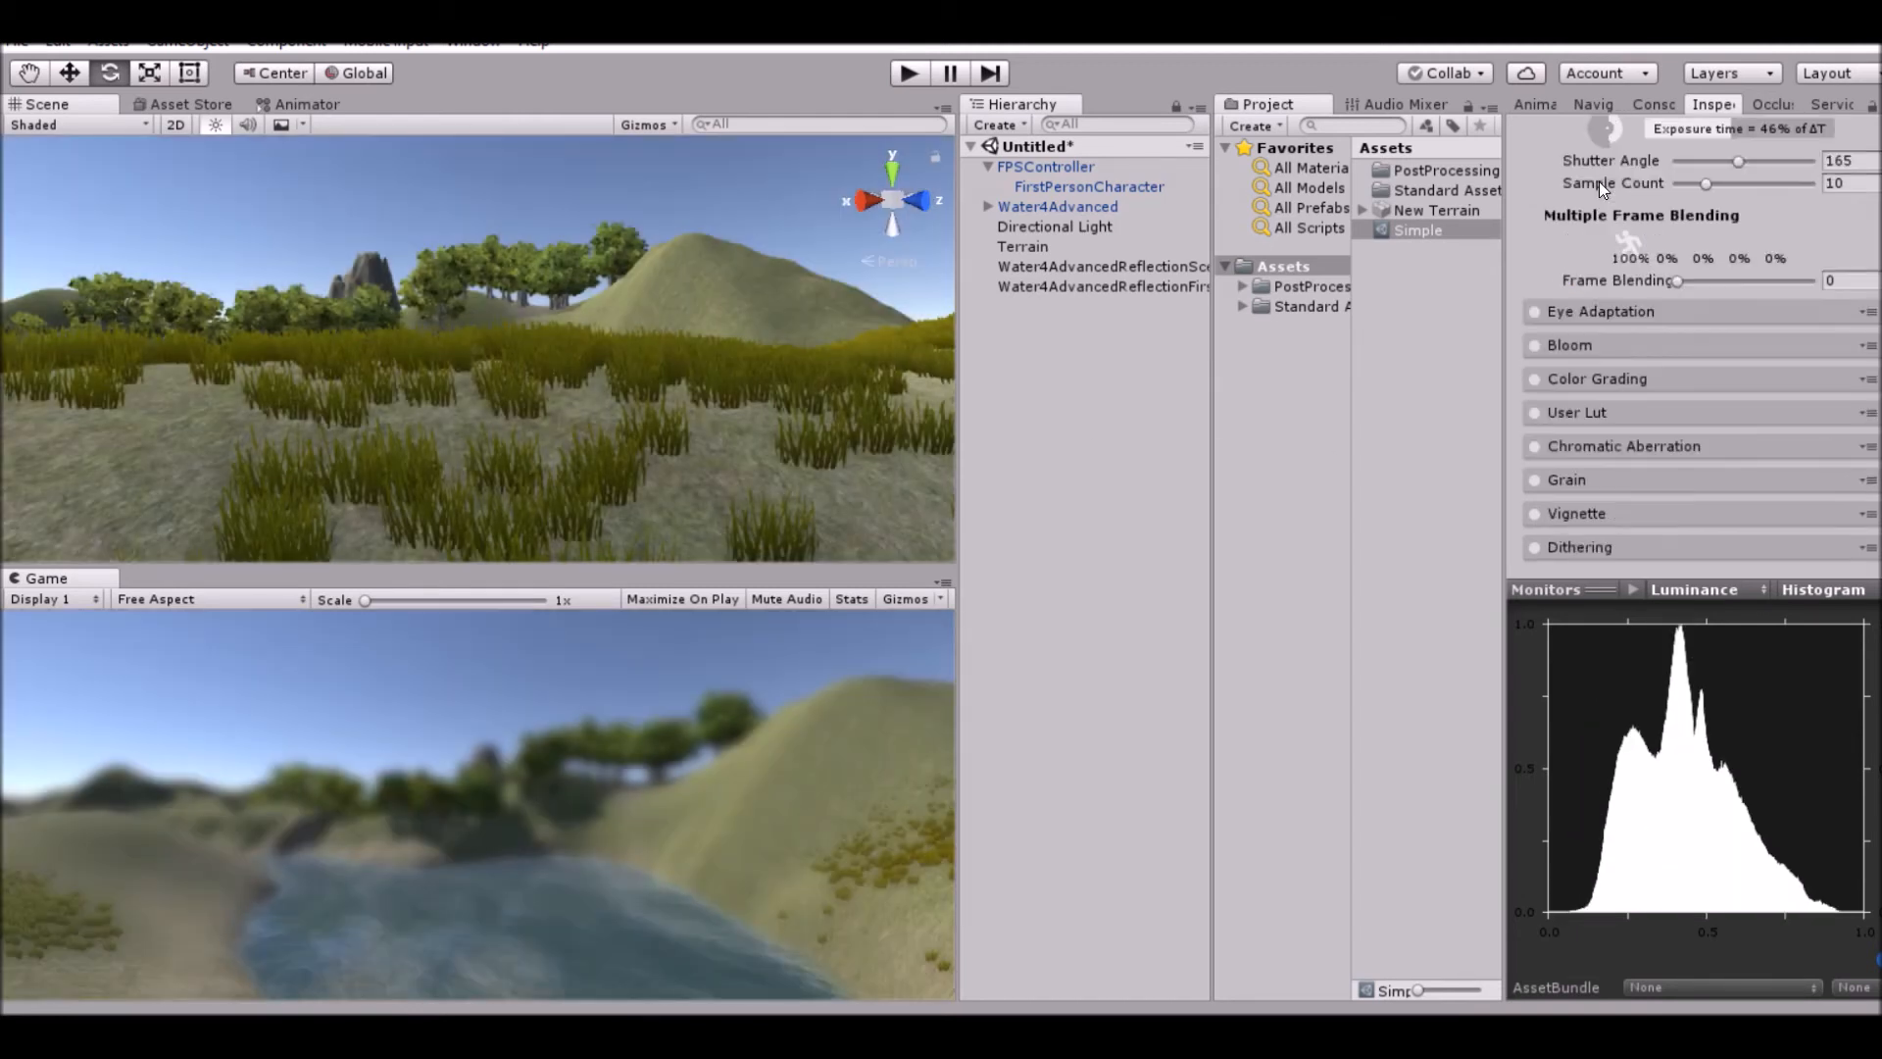
# Enable Bloom in the Simple profile and set its Intensity to 36.53.
pyautogui.click(1536, 345)
pyautogui.scroll(-3, 1627, 365)
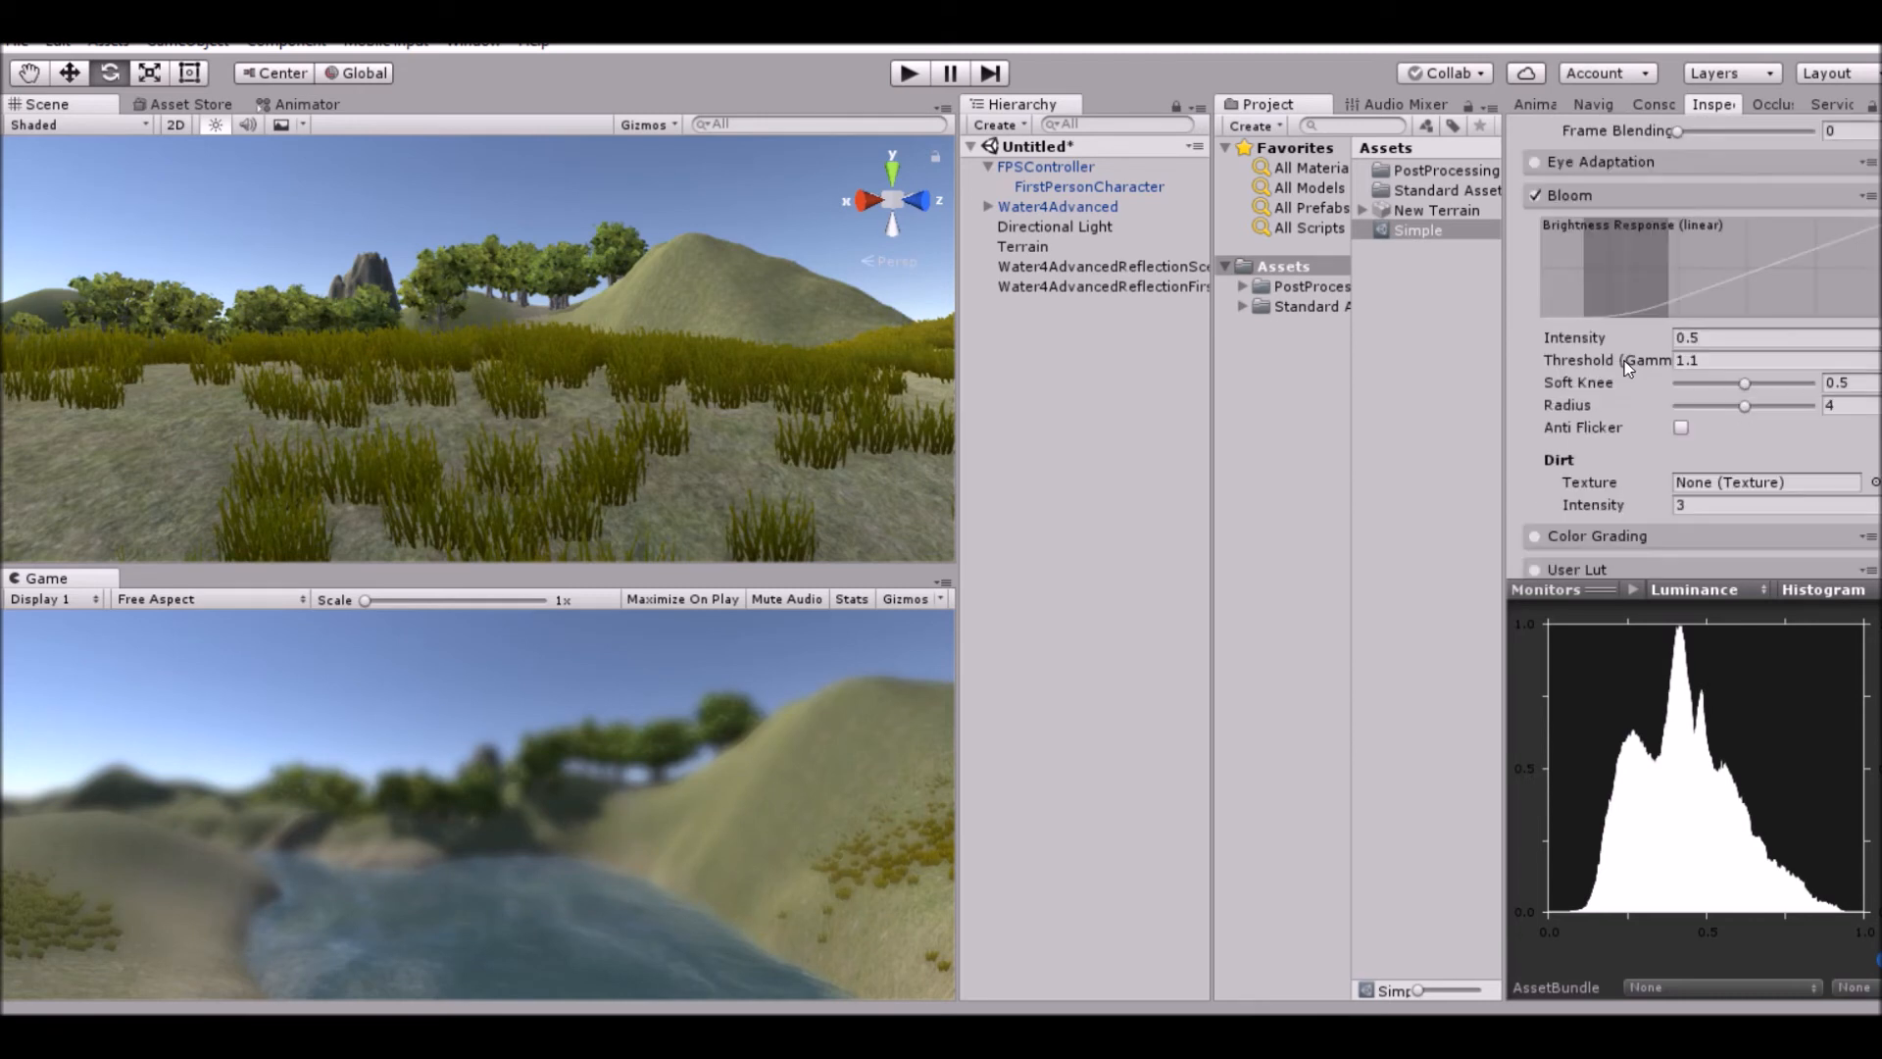
pyautogui.scroll(-2, 1749, 380)
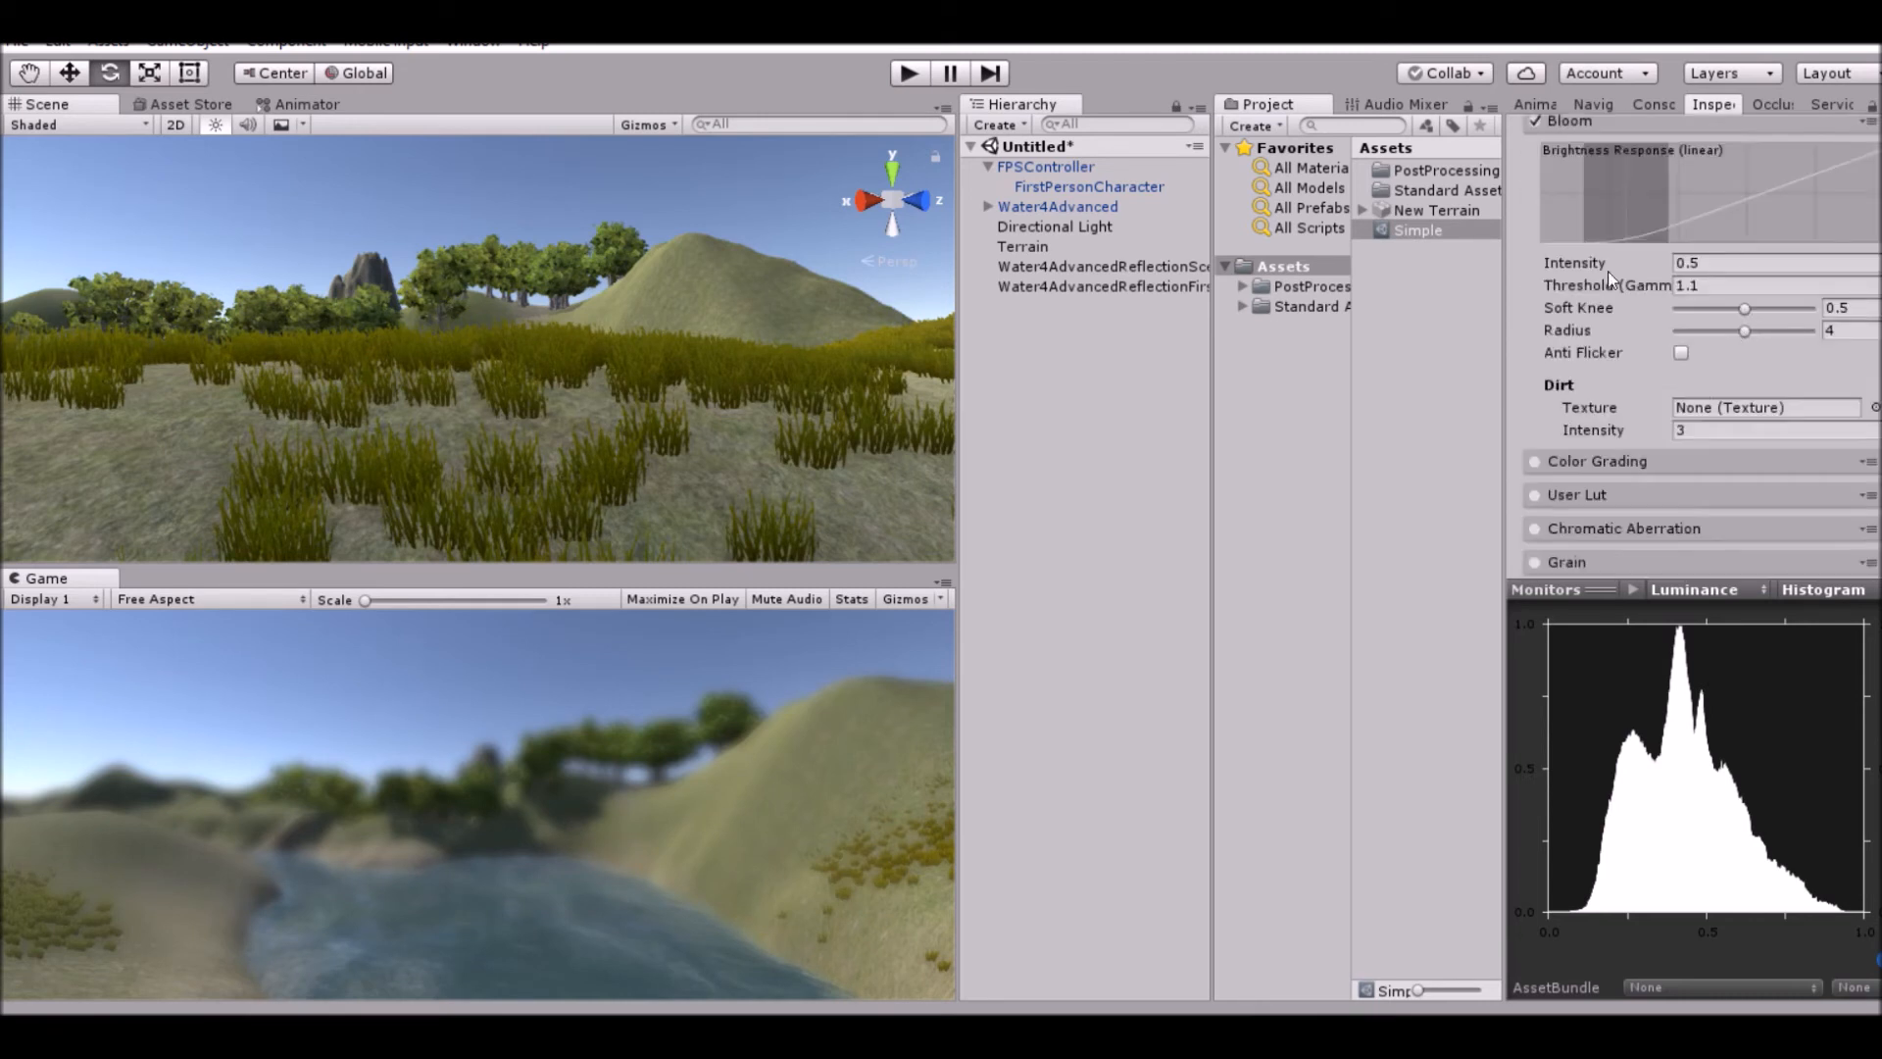
pyautogui.scroll(5, 1643, 320)
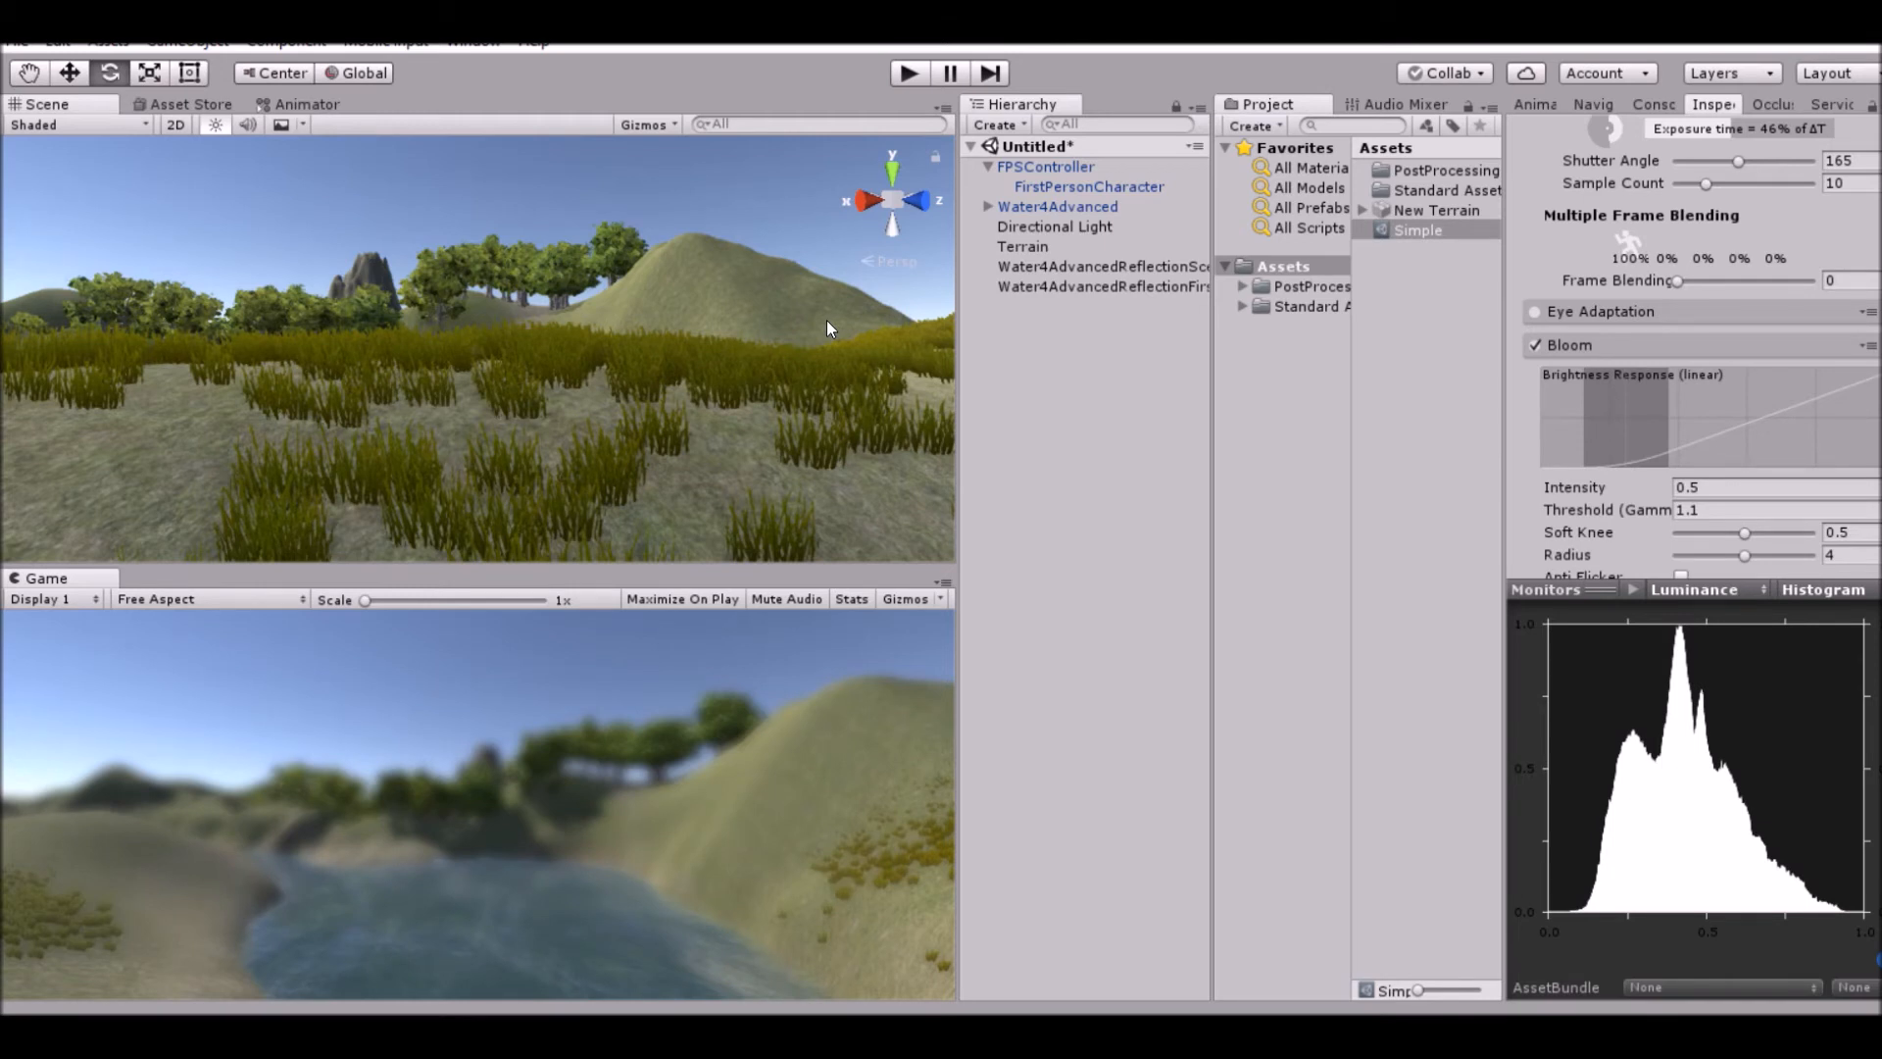
pyautogui.moveTo(1633, 484); pyautogui.dragTo(92, 782)
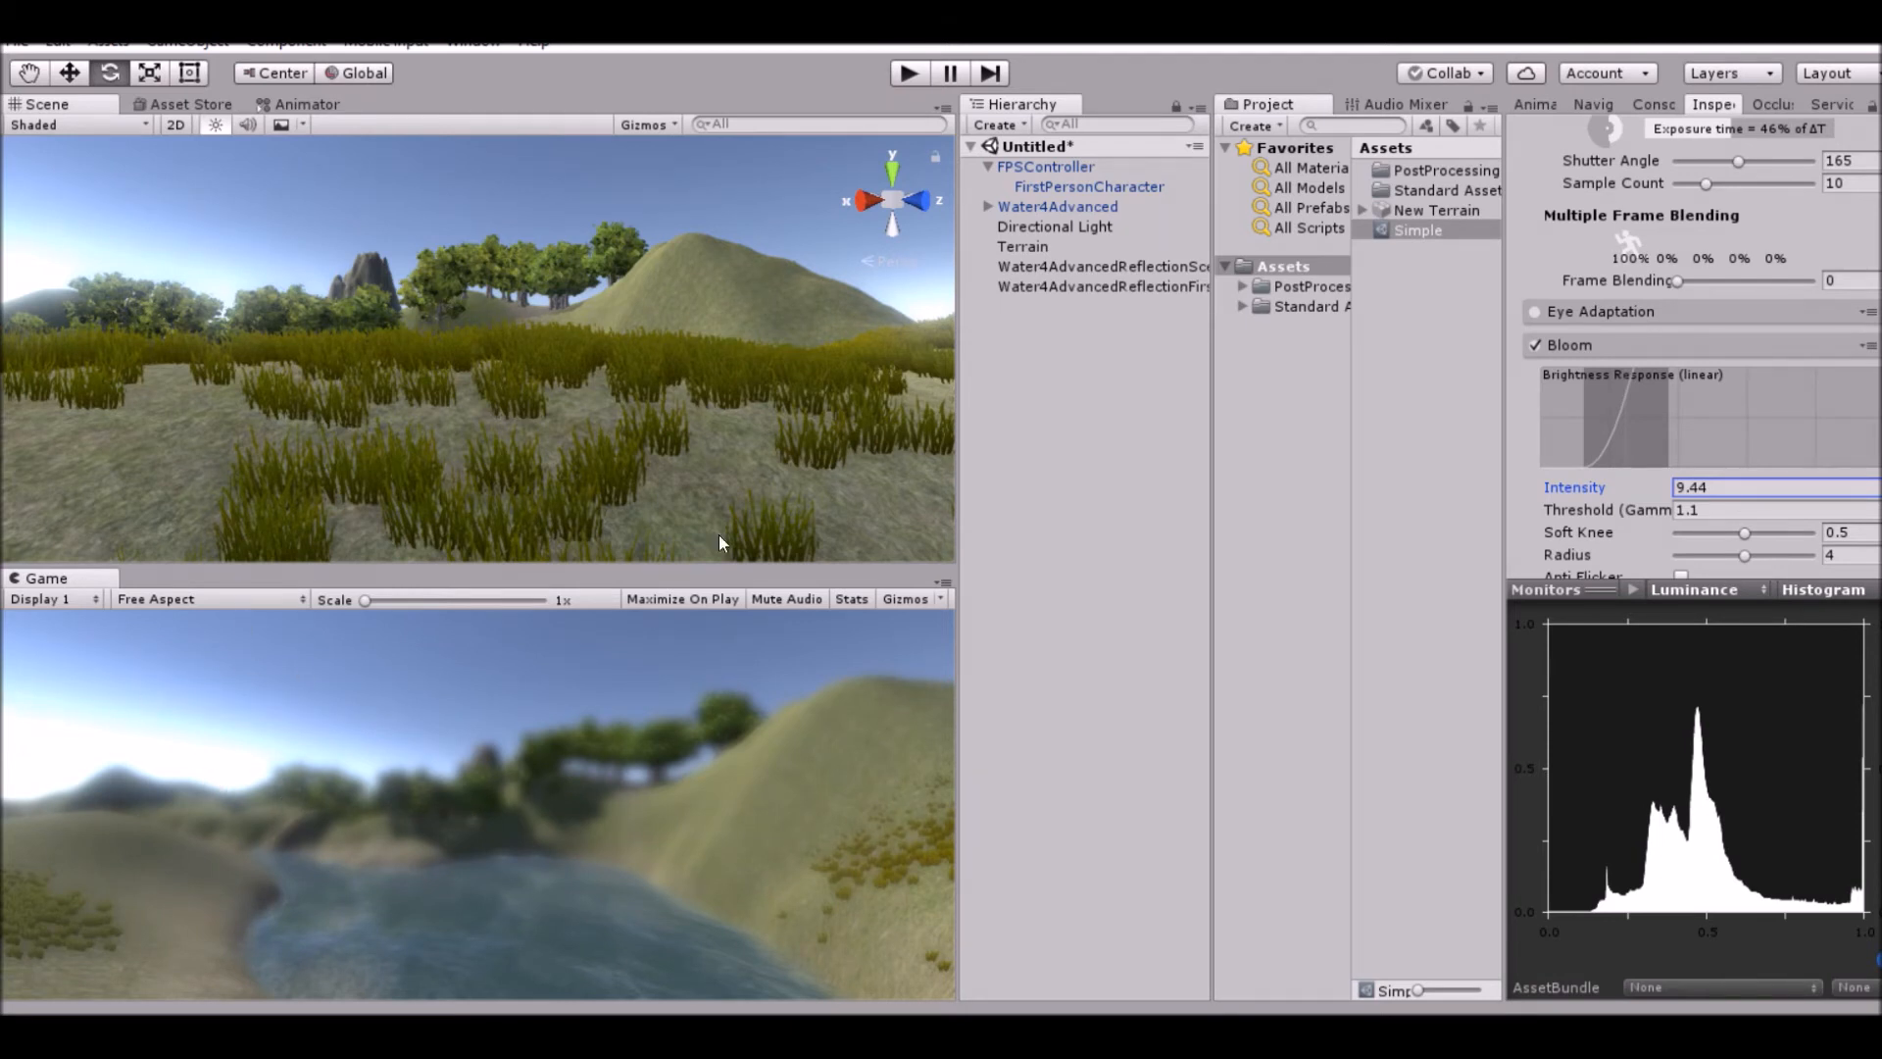
pyautogui.click(1723, 486)
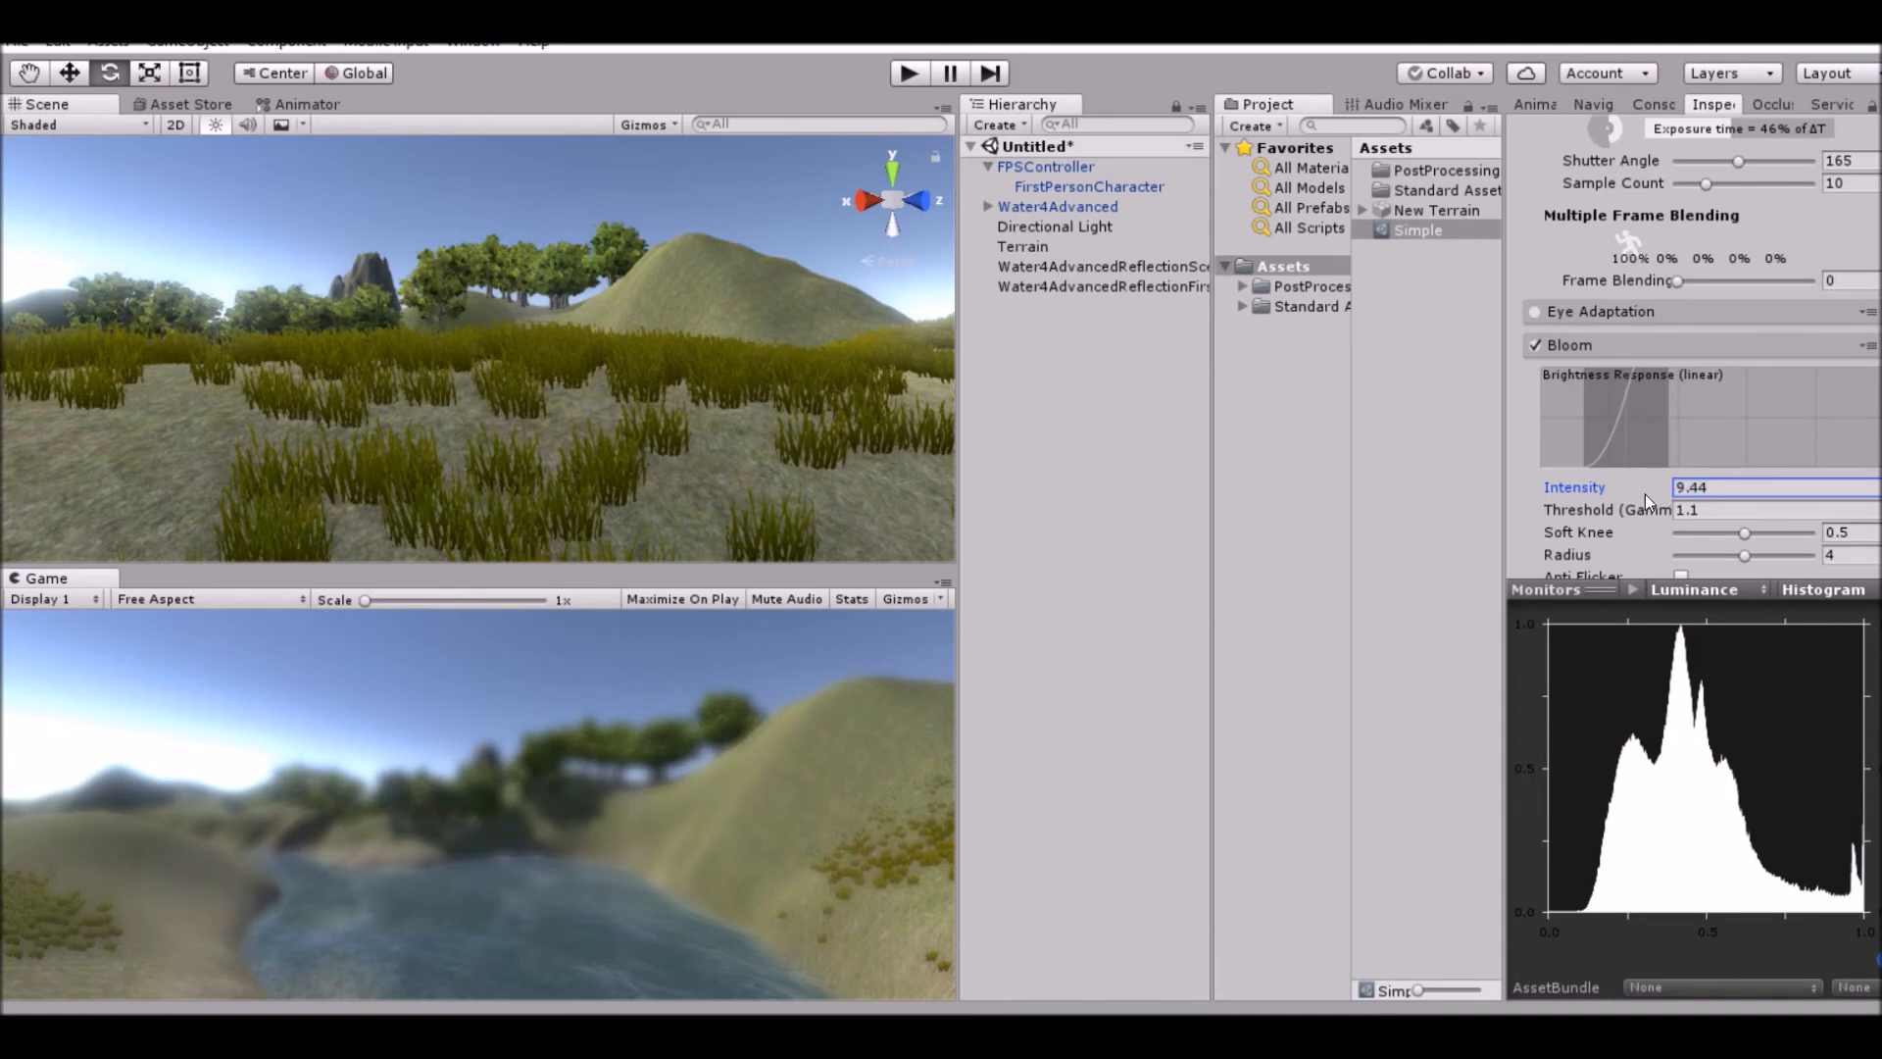
pyautogui.moveTo(1651, 485); pyautogui.dragTo(23, 815)
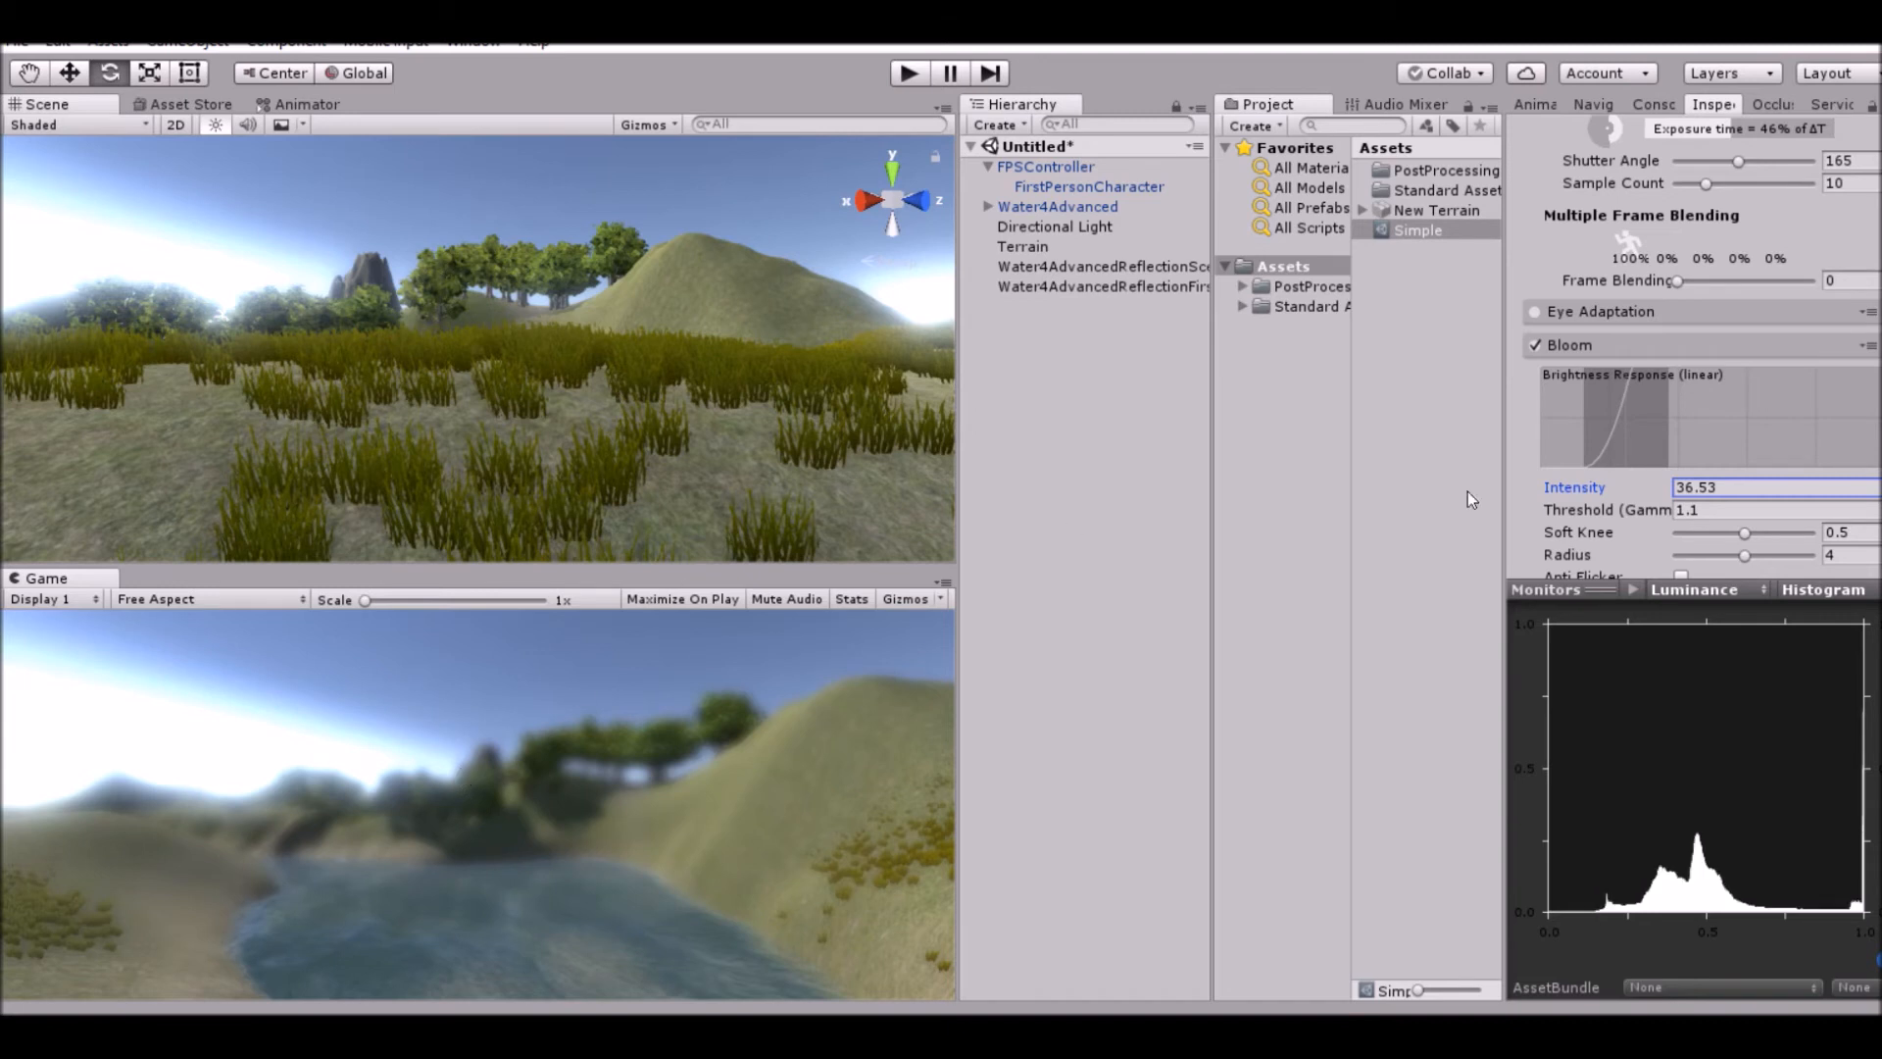
# Set the Bloom Radius to 7.
pyautogui.scroll(-3, 1656, 469)
pyautogui.moveTo(1741, 404)
pyautogui.mouseDown()
pyautogui.moveTo(1620, 423)
pyautogui.moveTo(1734, 426)
pyautogui.mouseUp()
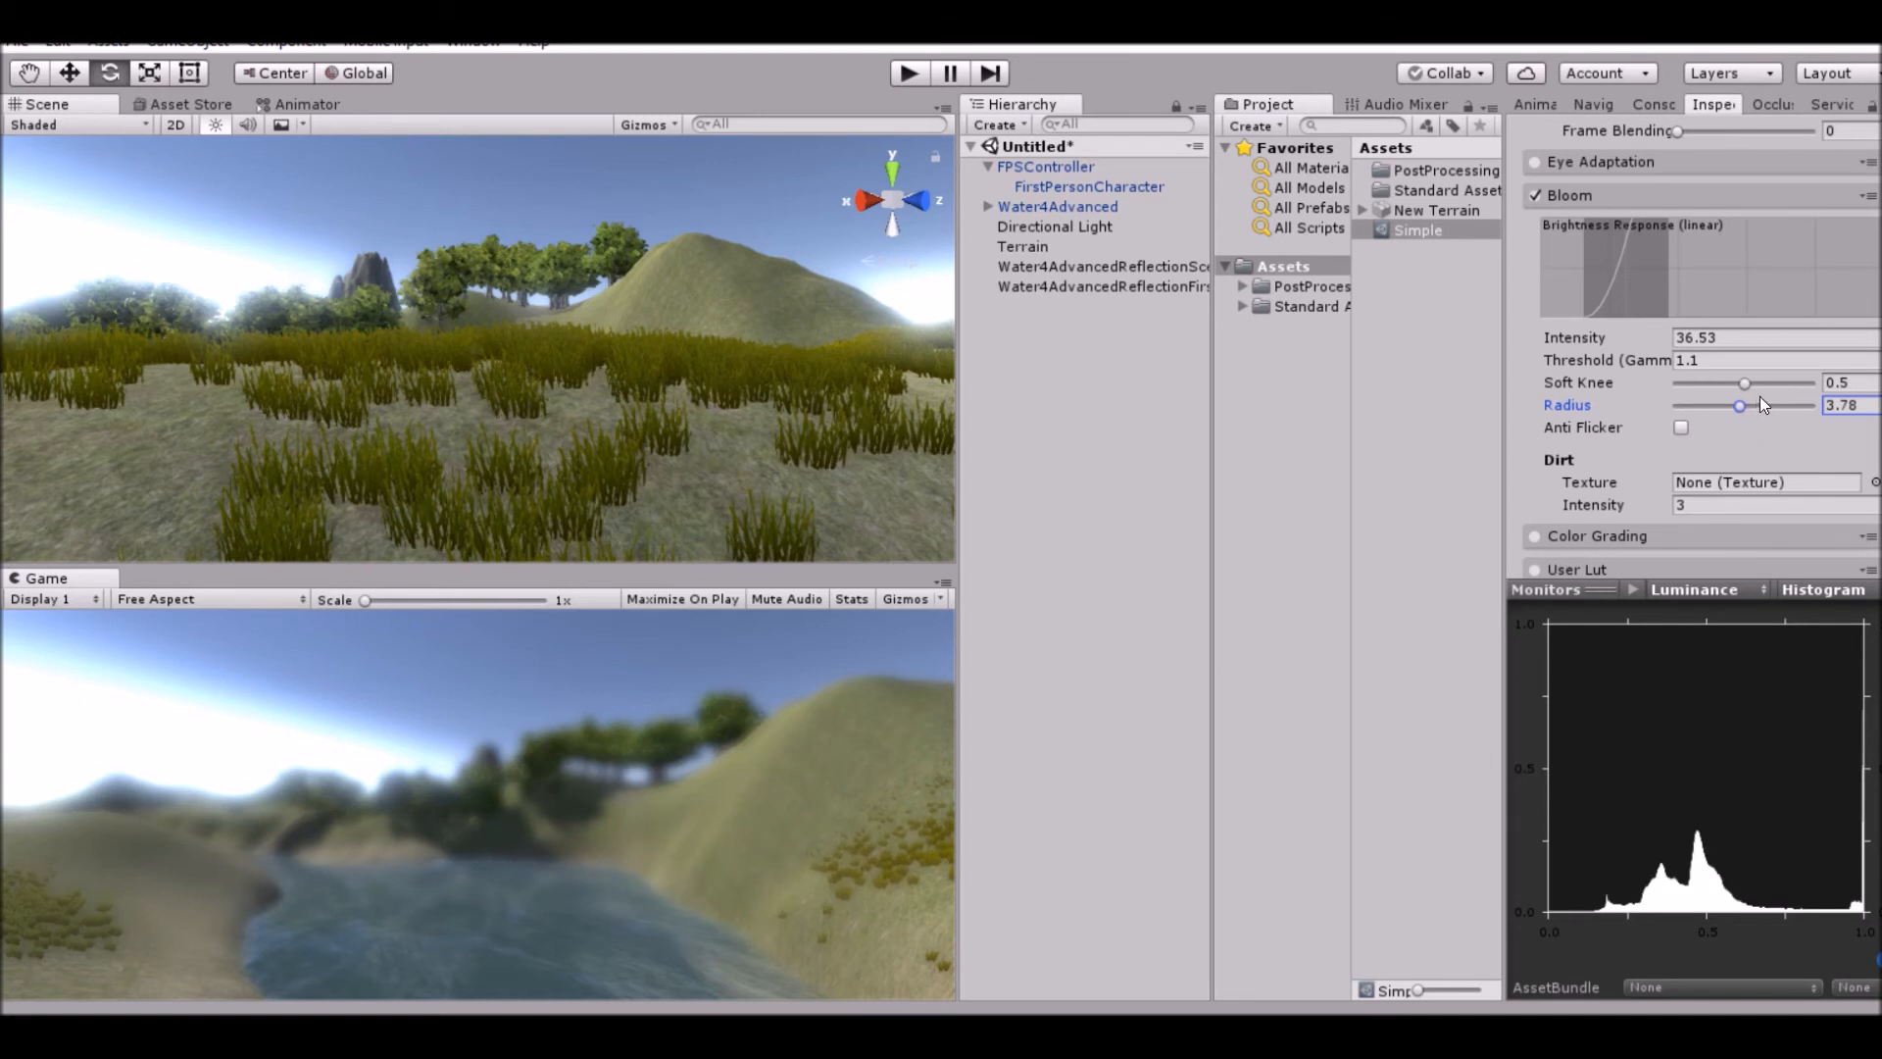
pyautogui.moveTo(1757, 404); pyautogui.dragTo(1811, 405)
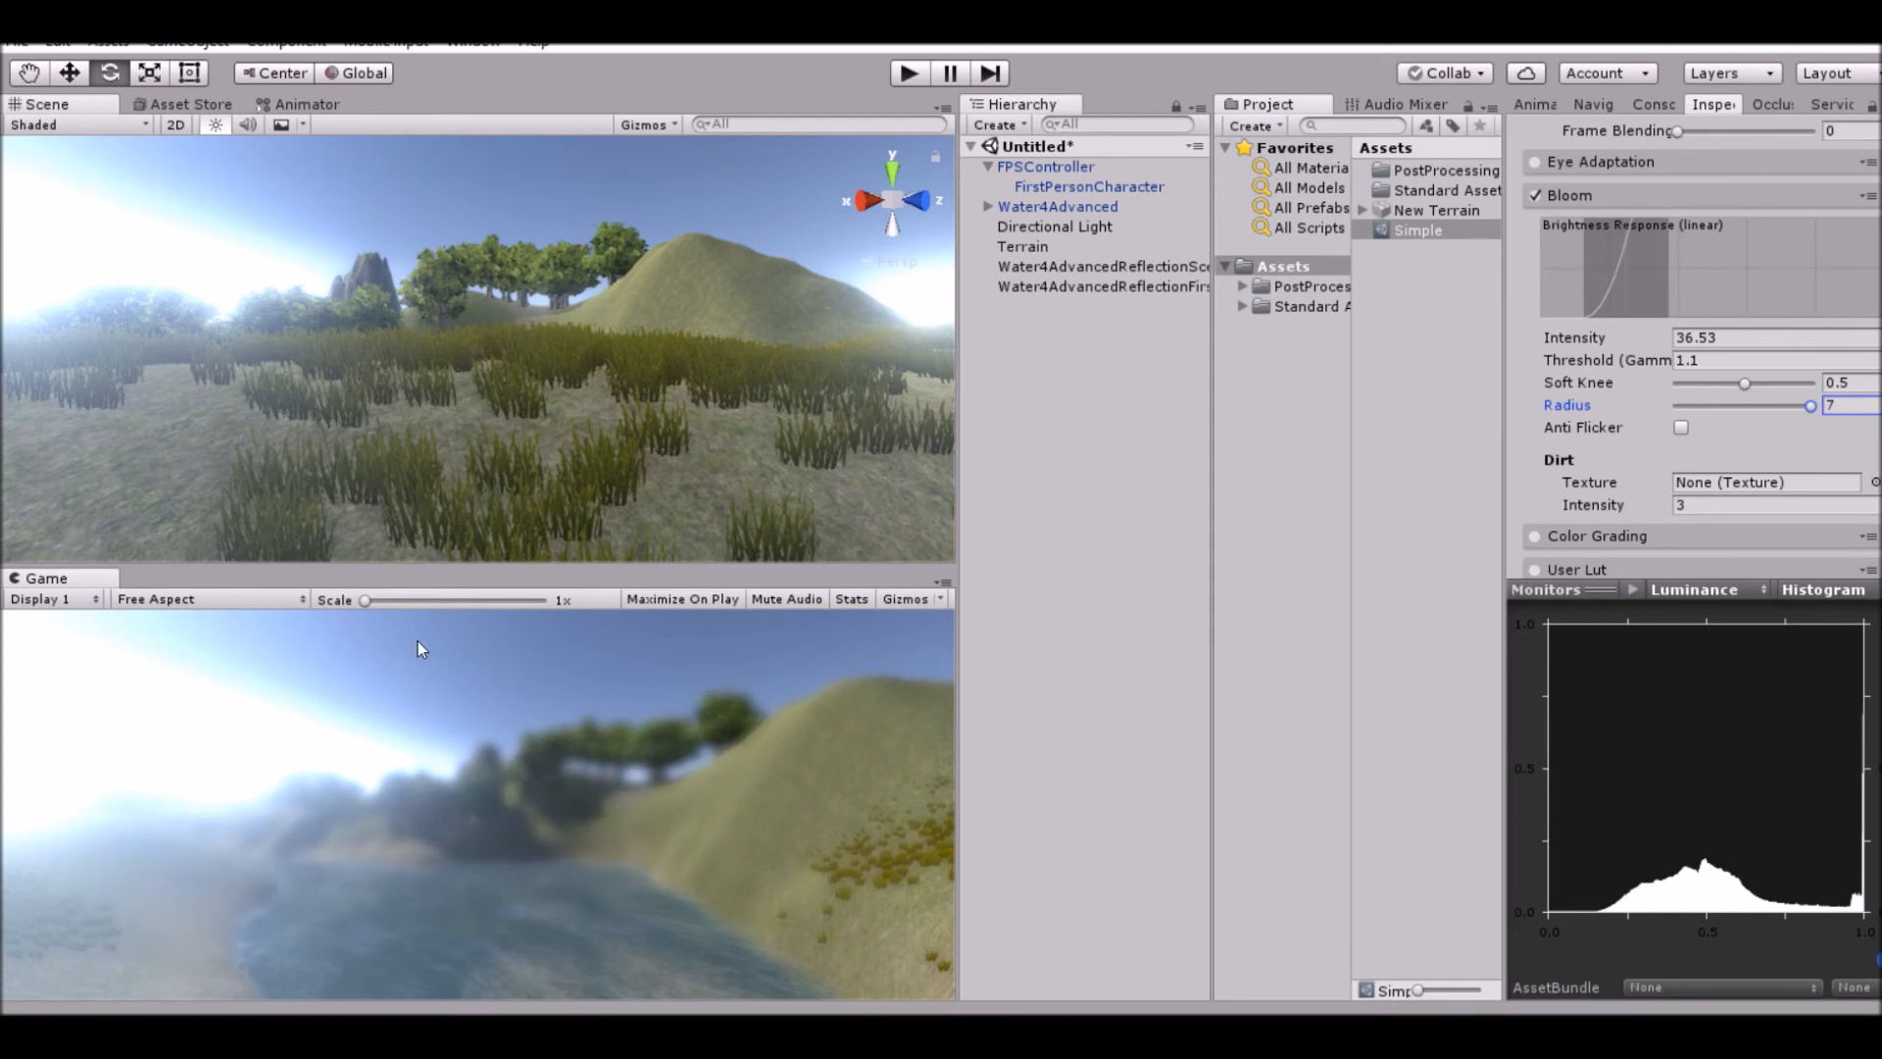
# Set the Bloom Radius to 1 and assign LensDirt02 as the Bloom Dirt texture.
pyautogui.moveTo(1811, 405); pyautogui.dragTo(1680, 412)
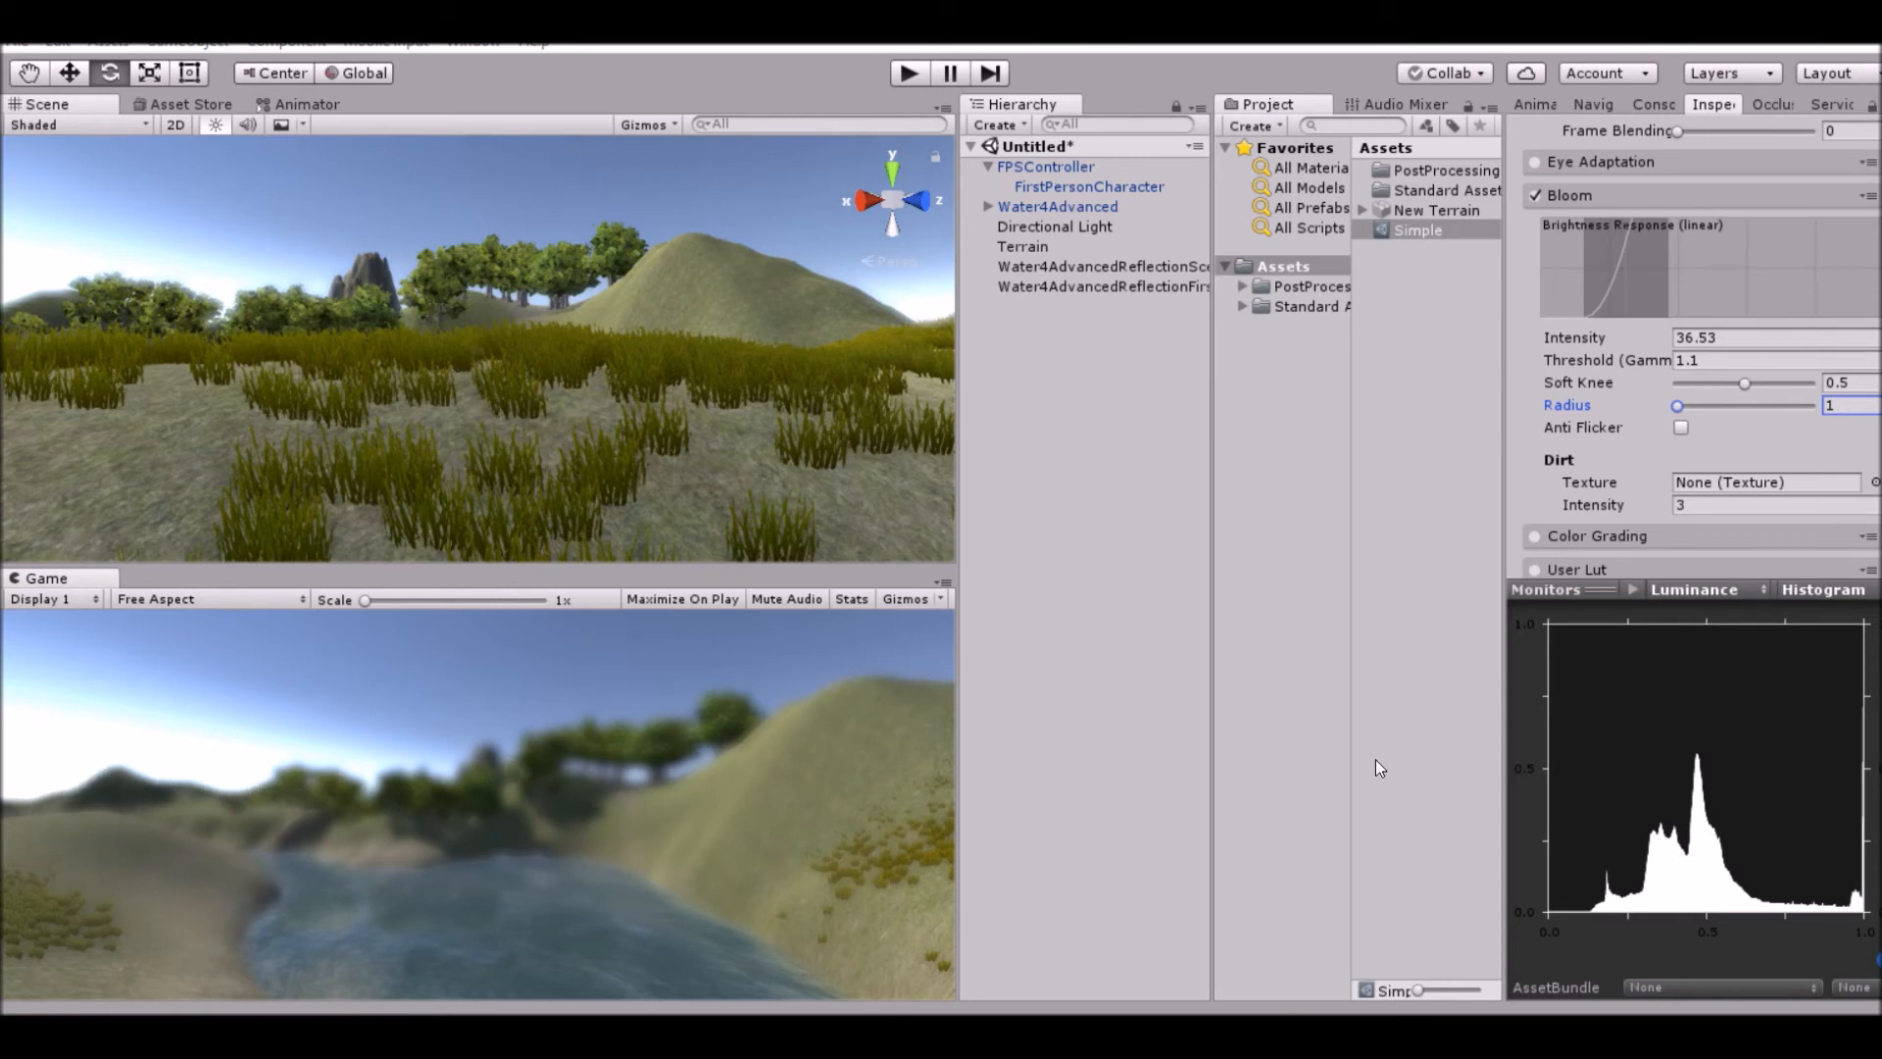
pyautogui.scroll(-2, 1676, 294)
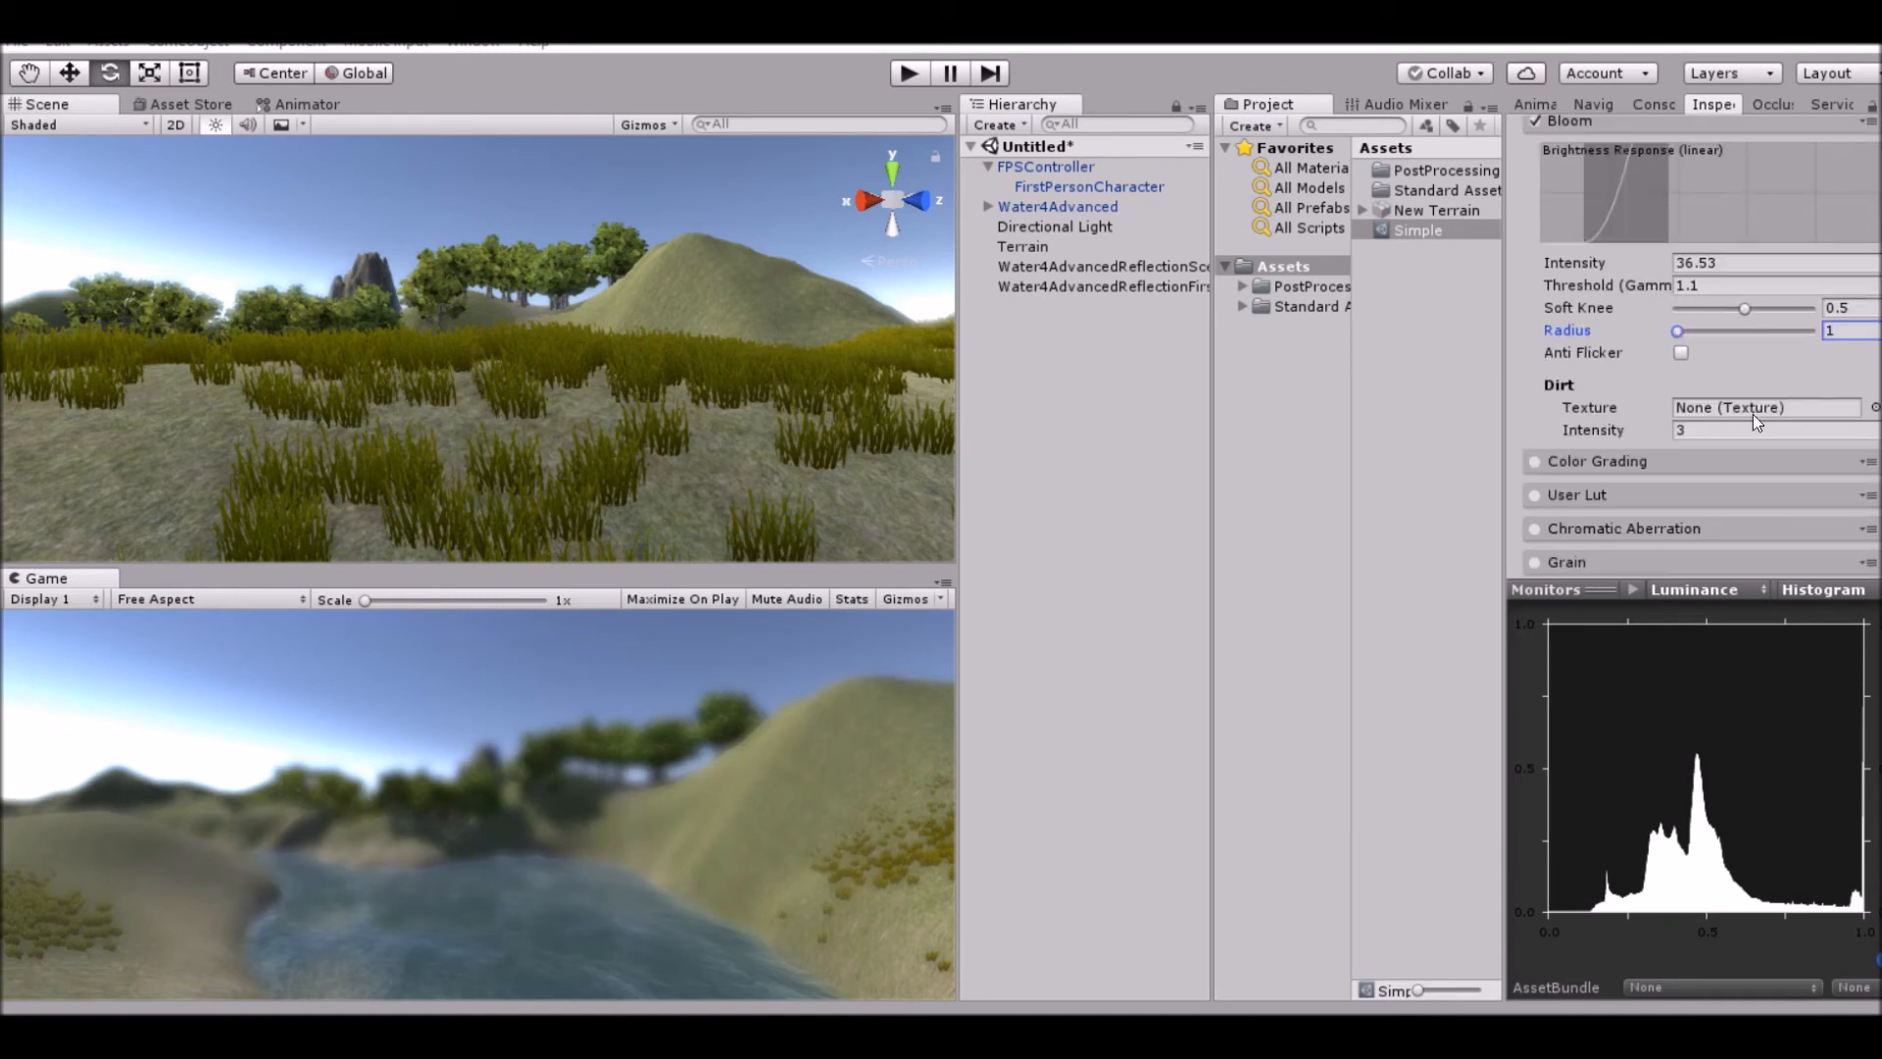
pyautogui.click(1874, 407)
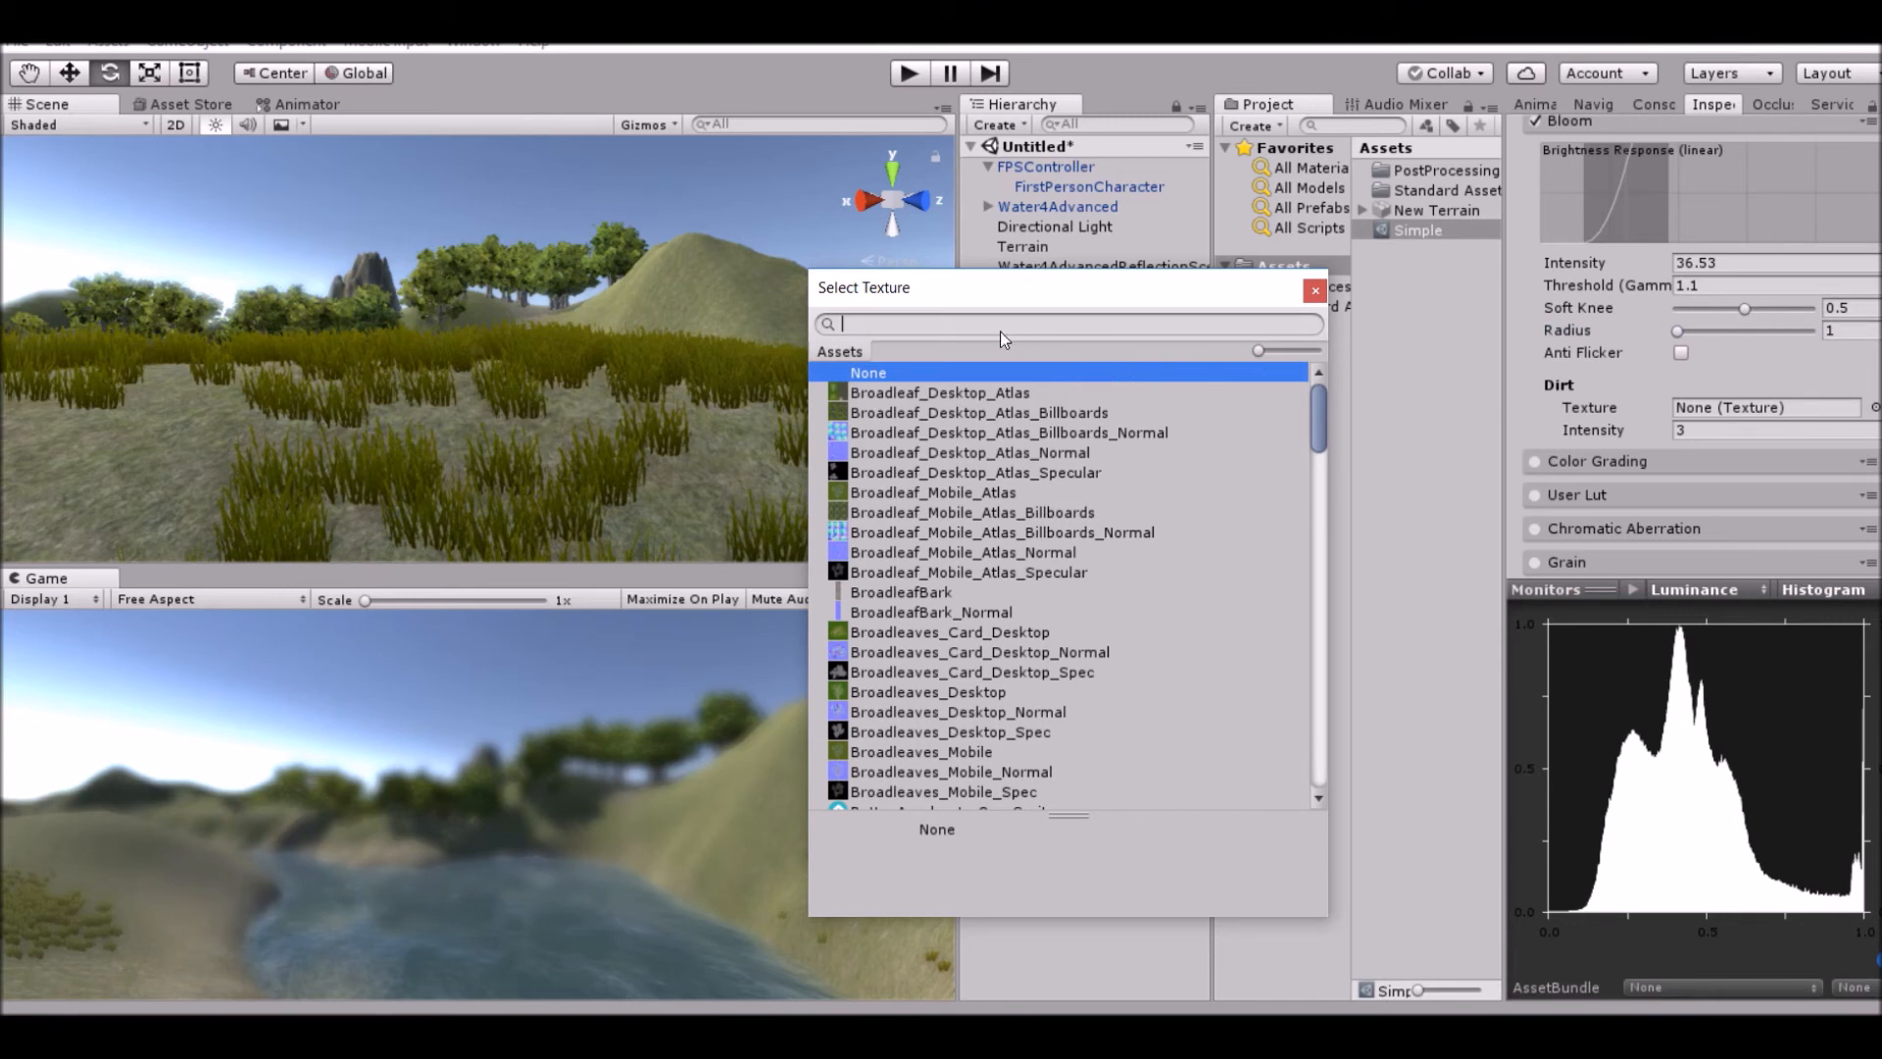
pyautogui.press('BackSpace')
pyautogui.write('rt')
pyautogui.click(1000, 394)
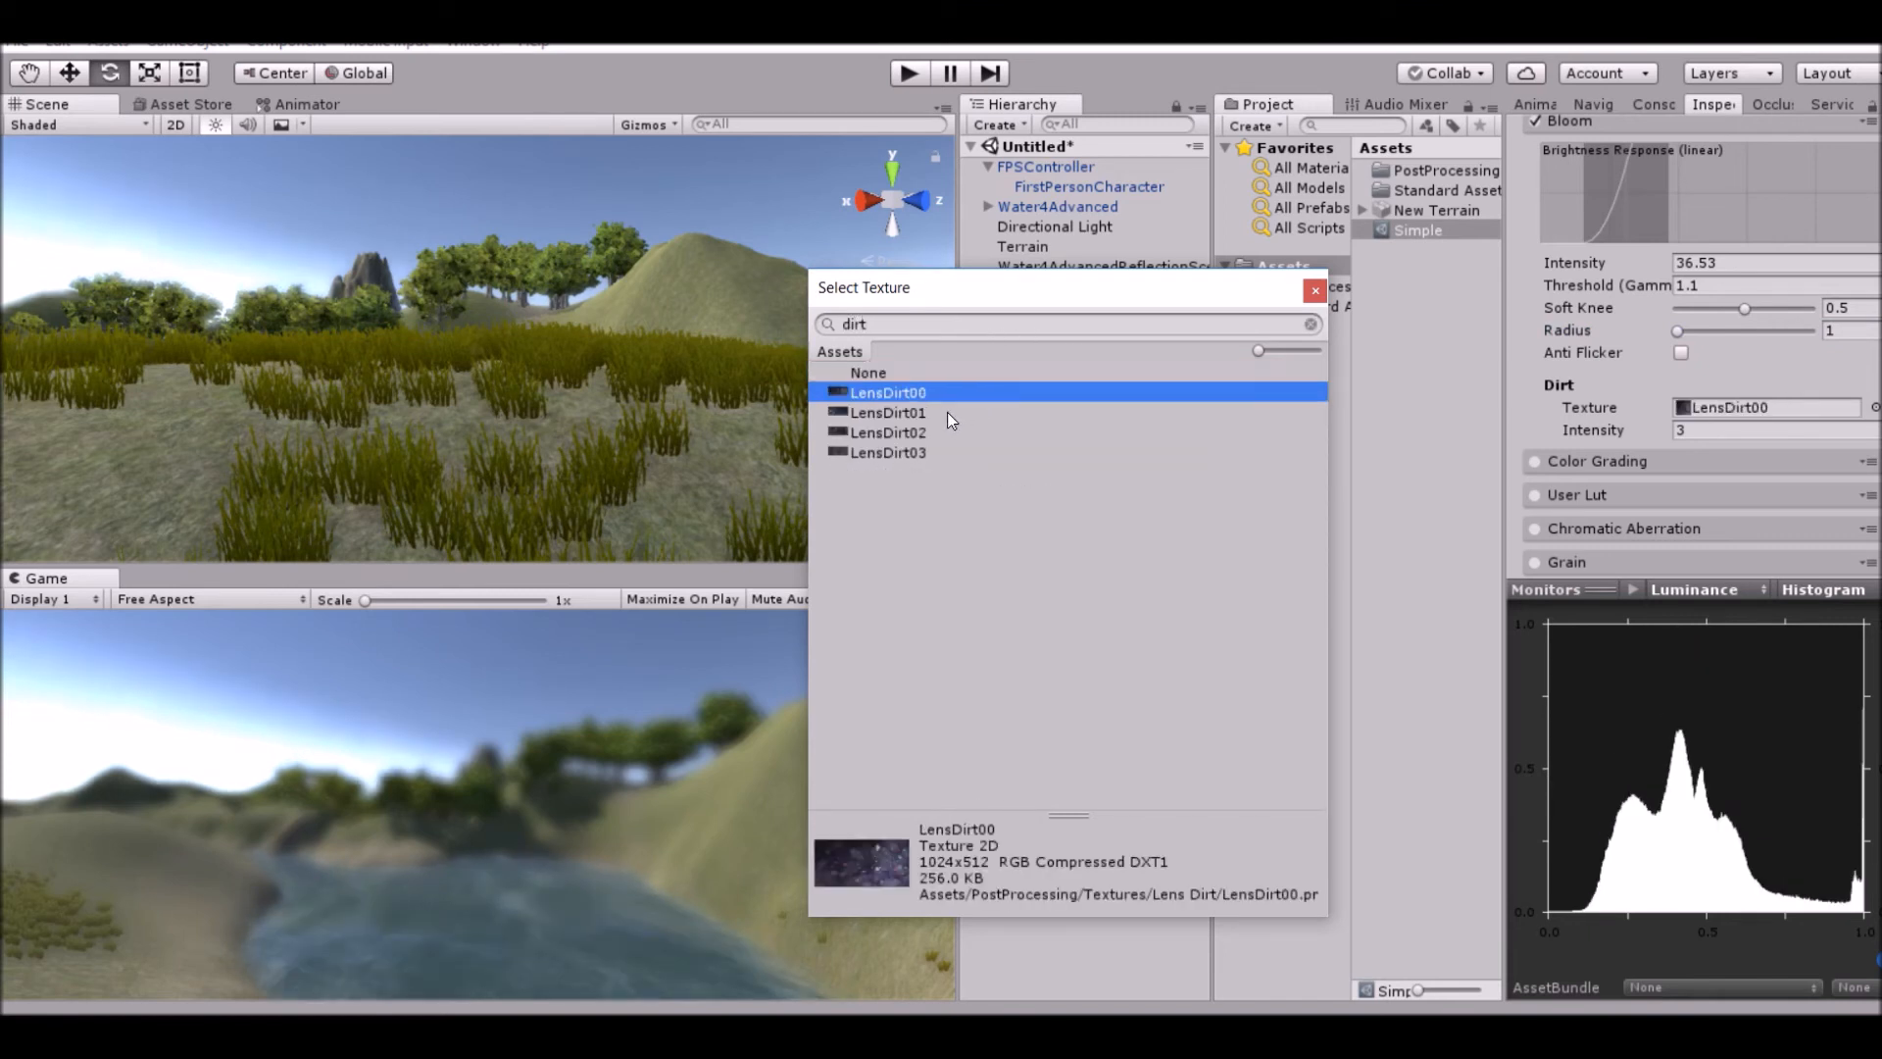
pyautogui.click(945, 413)
pyautogui.click(938, 433)
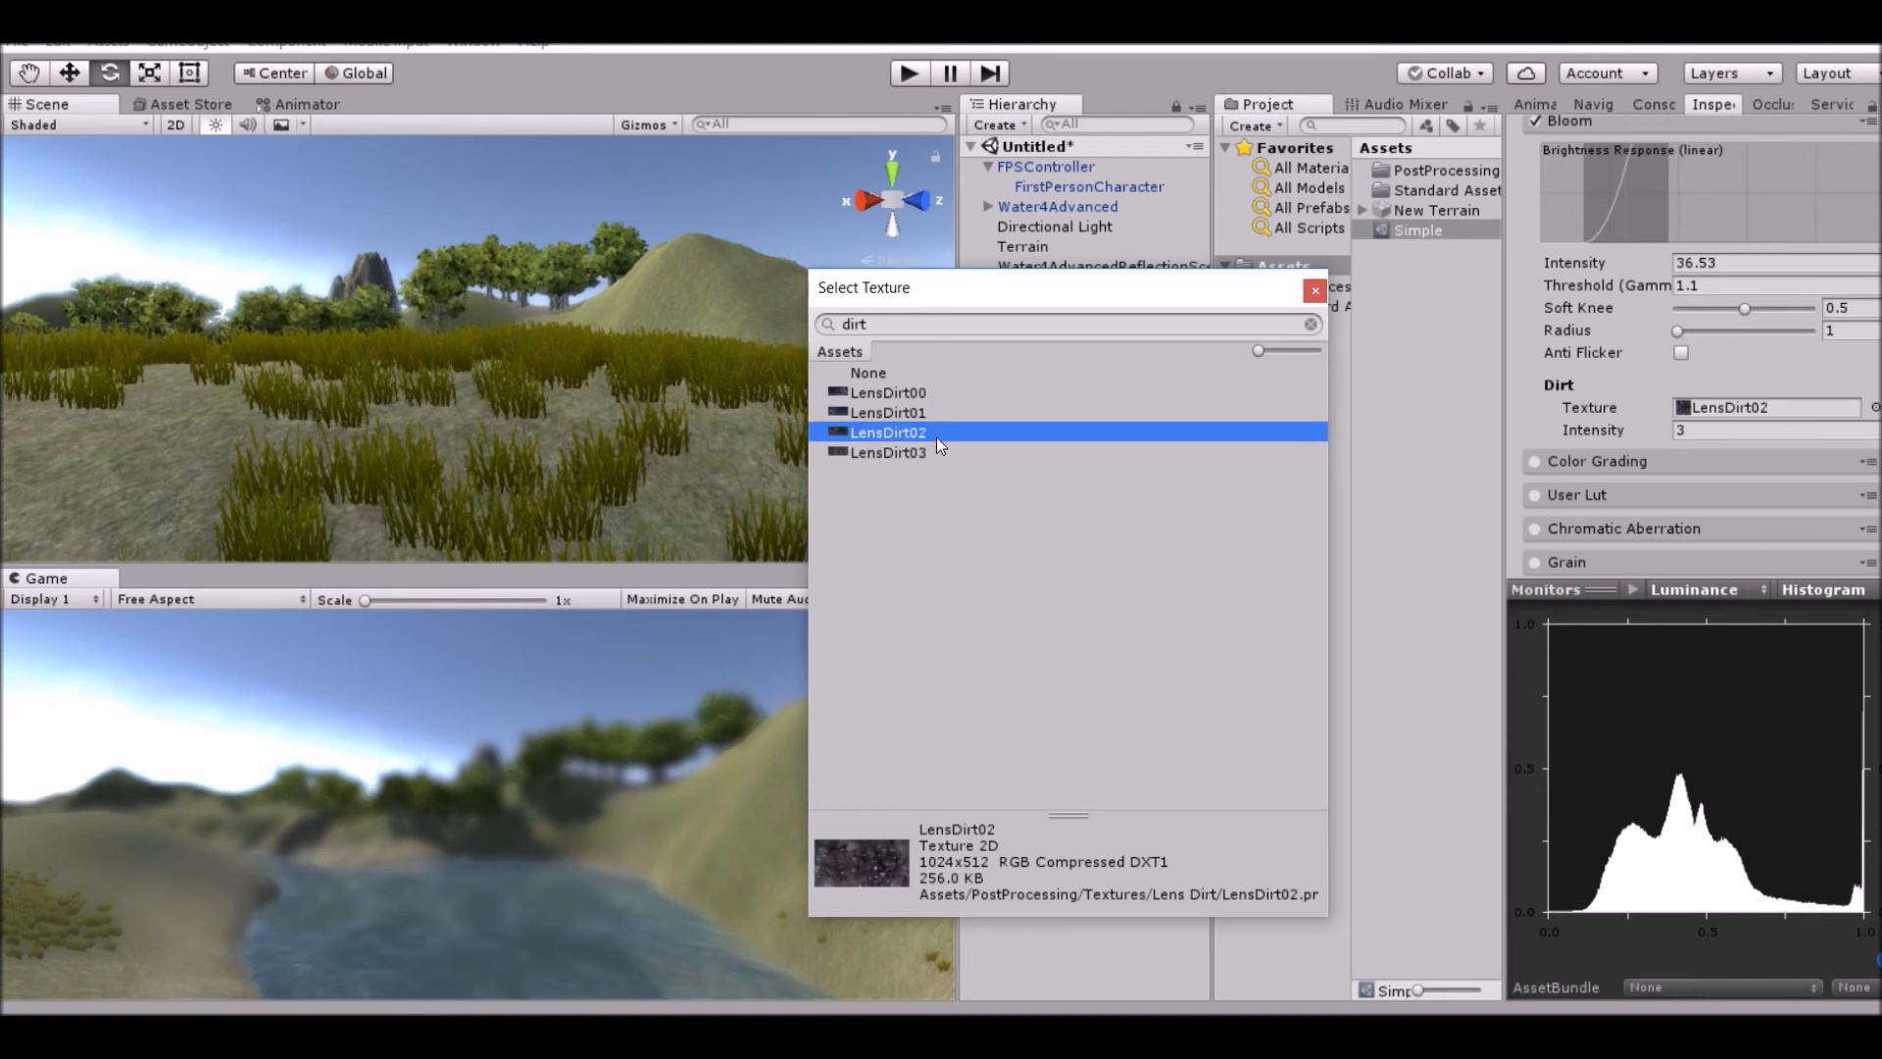
pyautogui.doubleClick(886, 433)
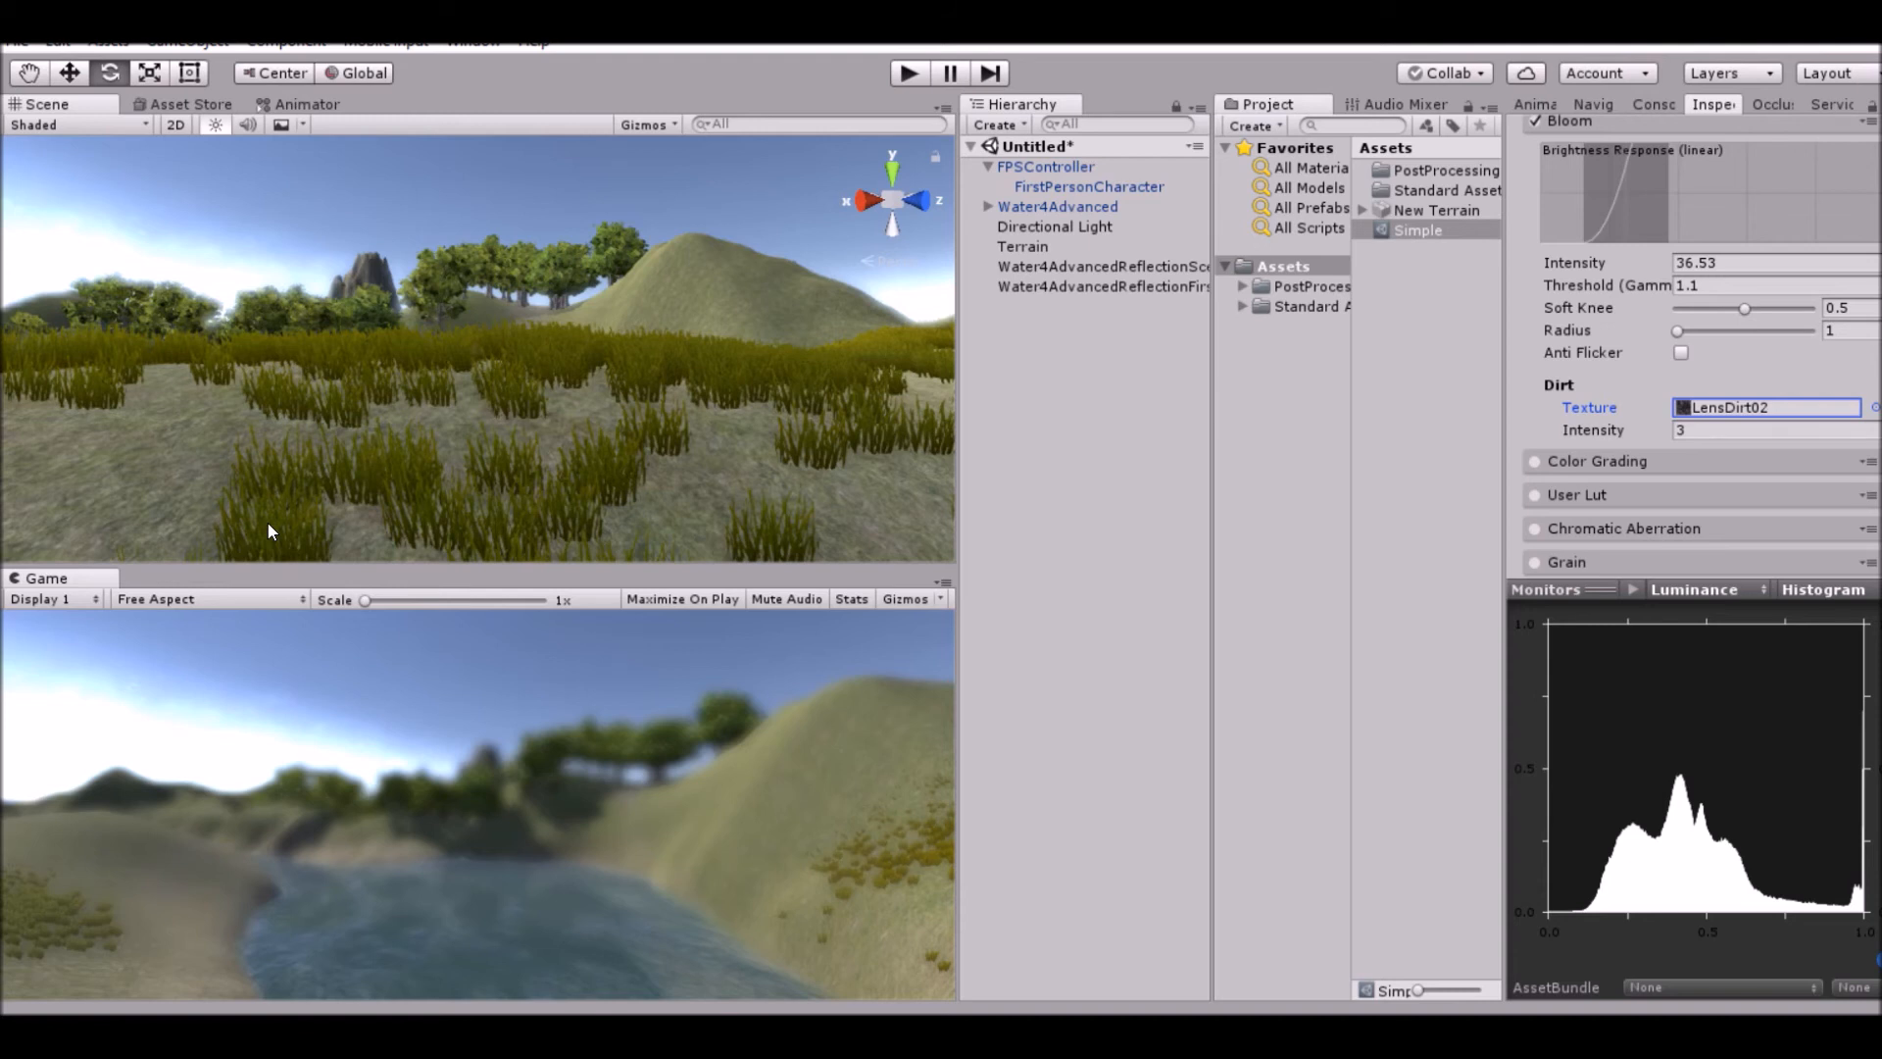
pyautogui.click(472, 732)
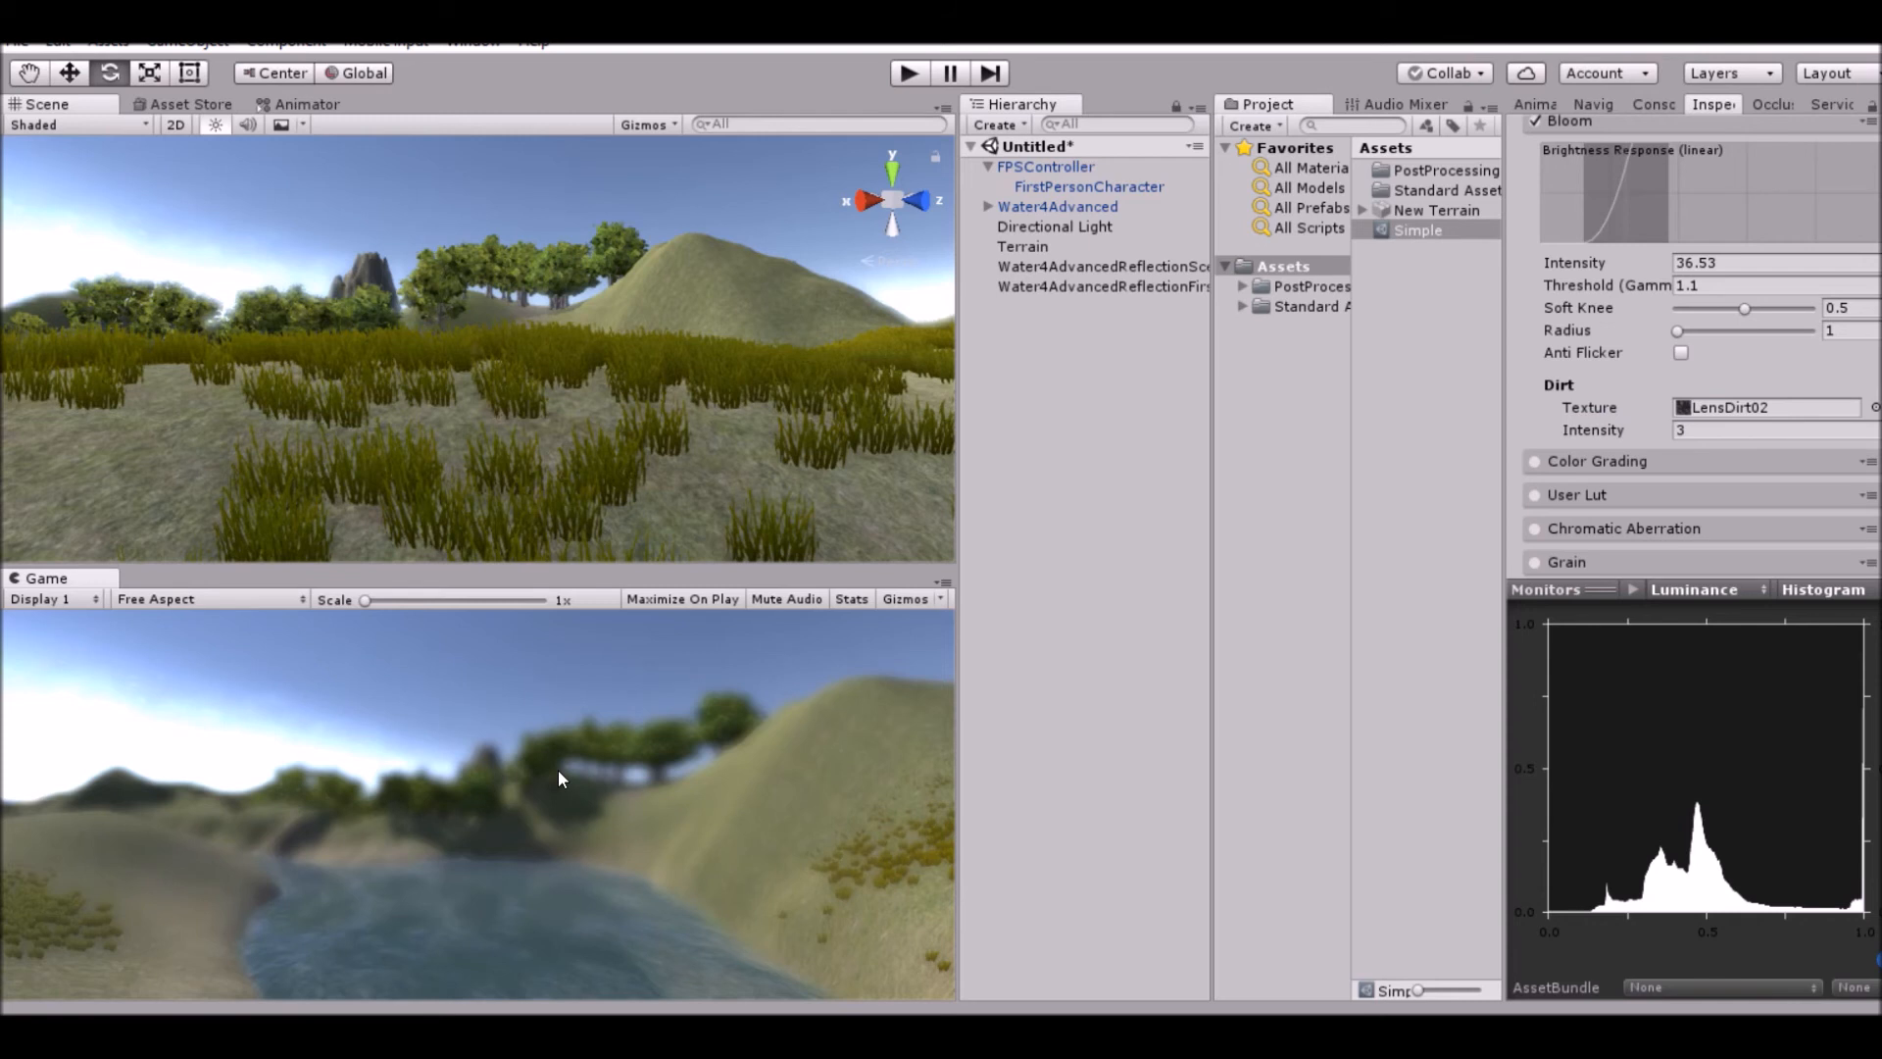
# Set the Bloom Intensity to 10.4.
pyautogui.click(1666, 262)
pyautogui.write('0')
pyautogui.moveTo(1664, 261); pyautogui.dragTo(1743, 272)
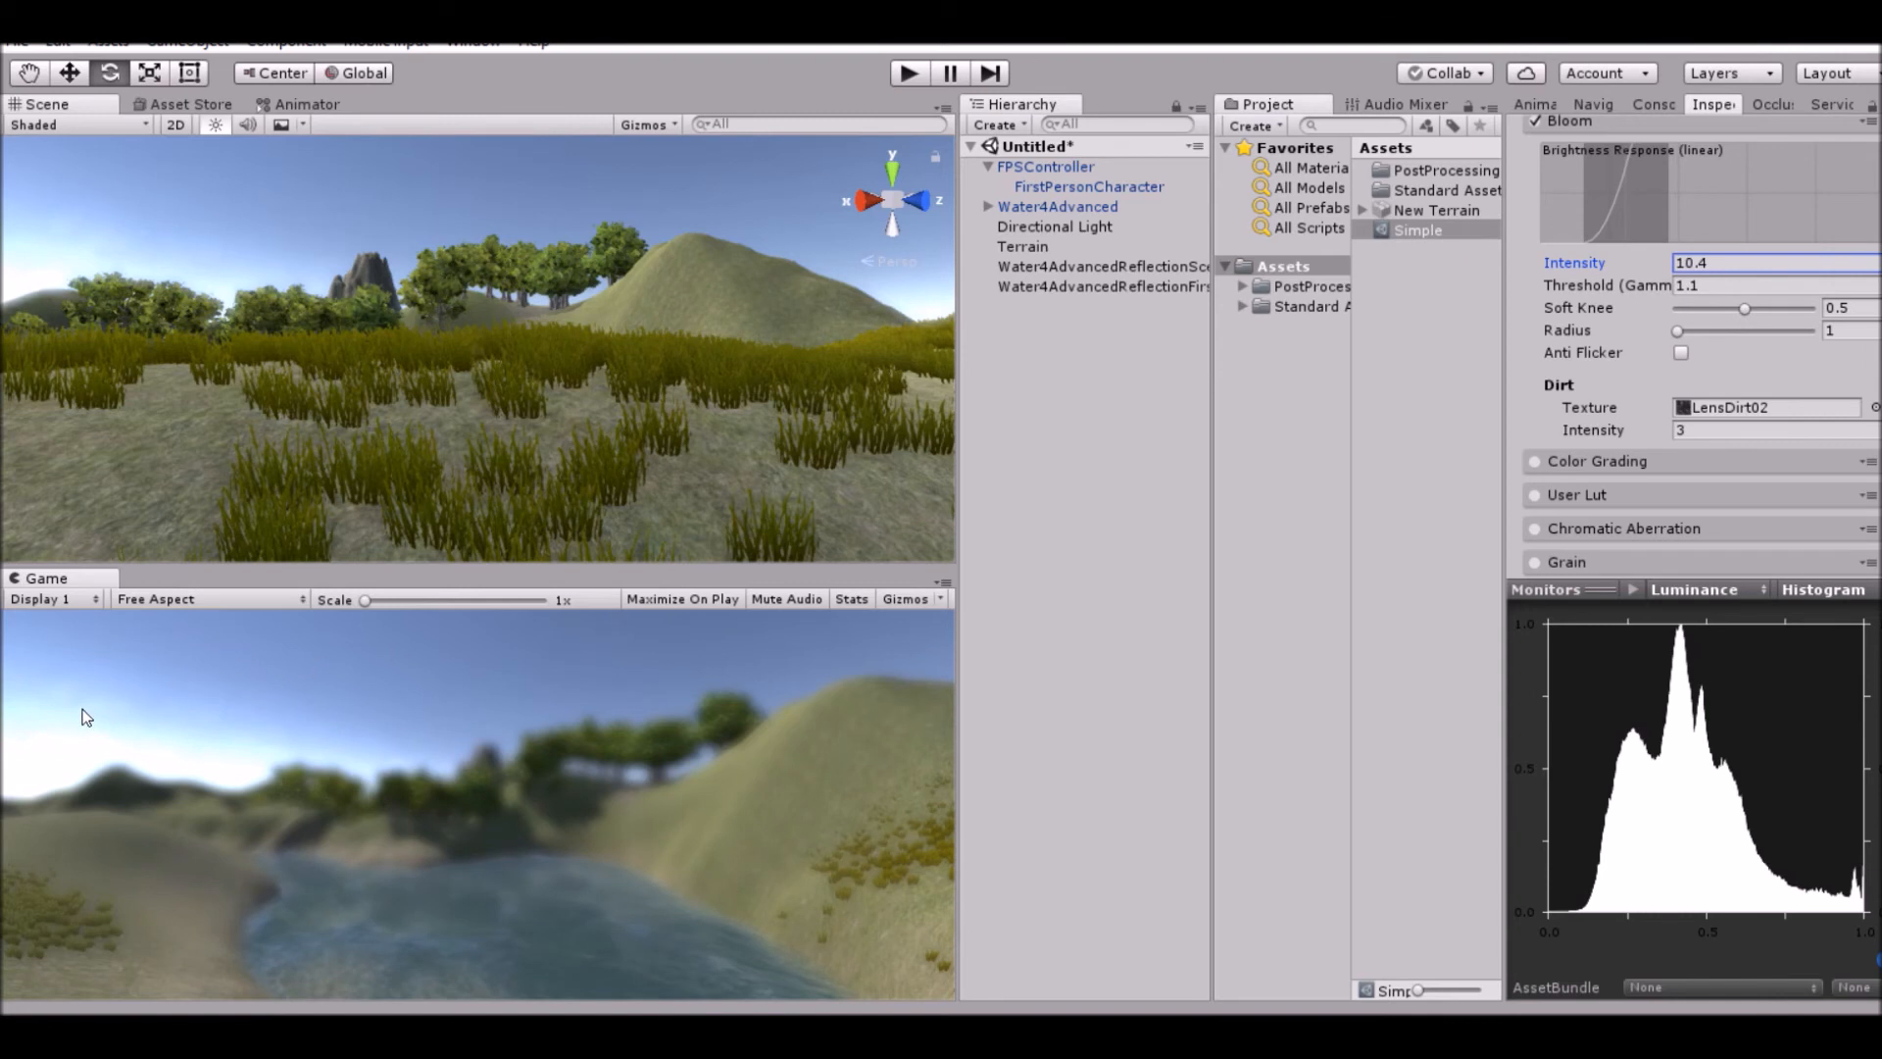
pyautogui.click(25, 745)
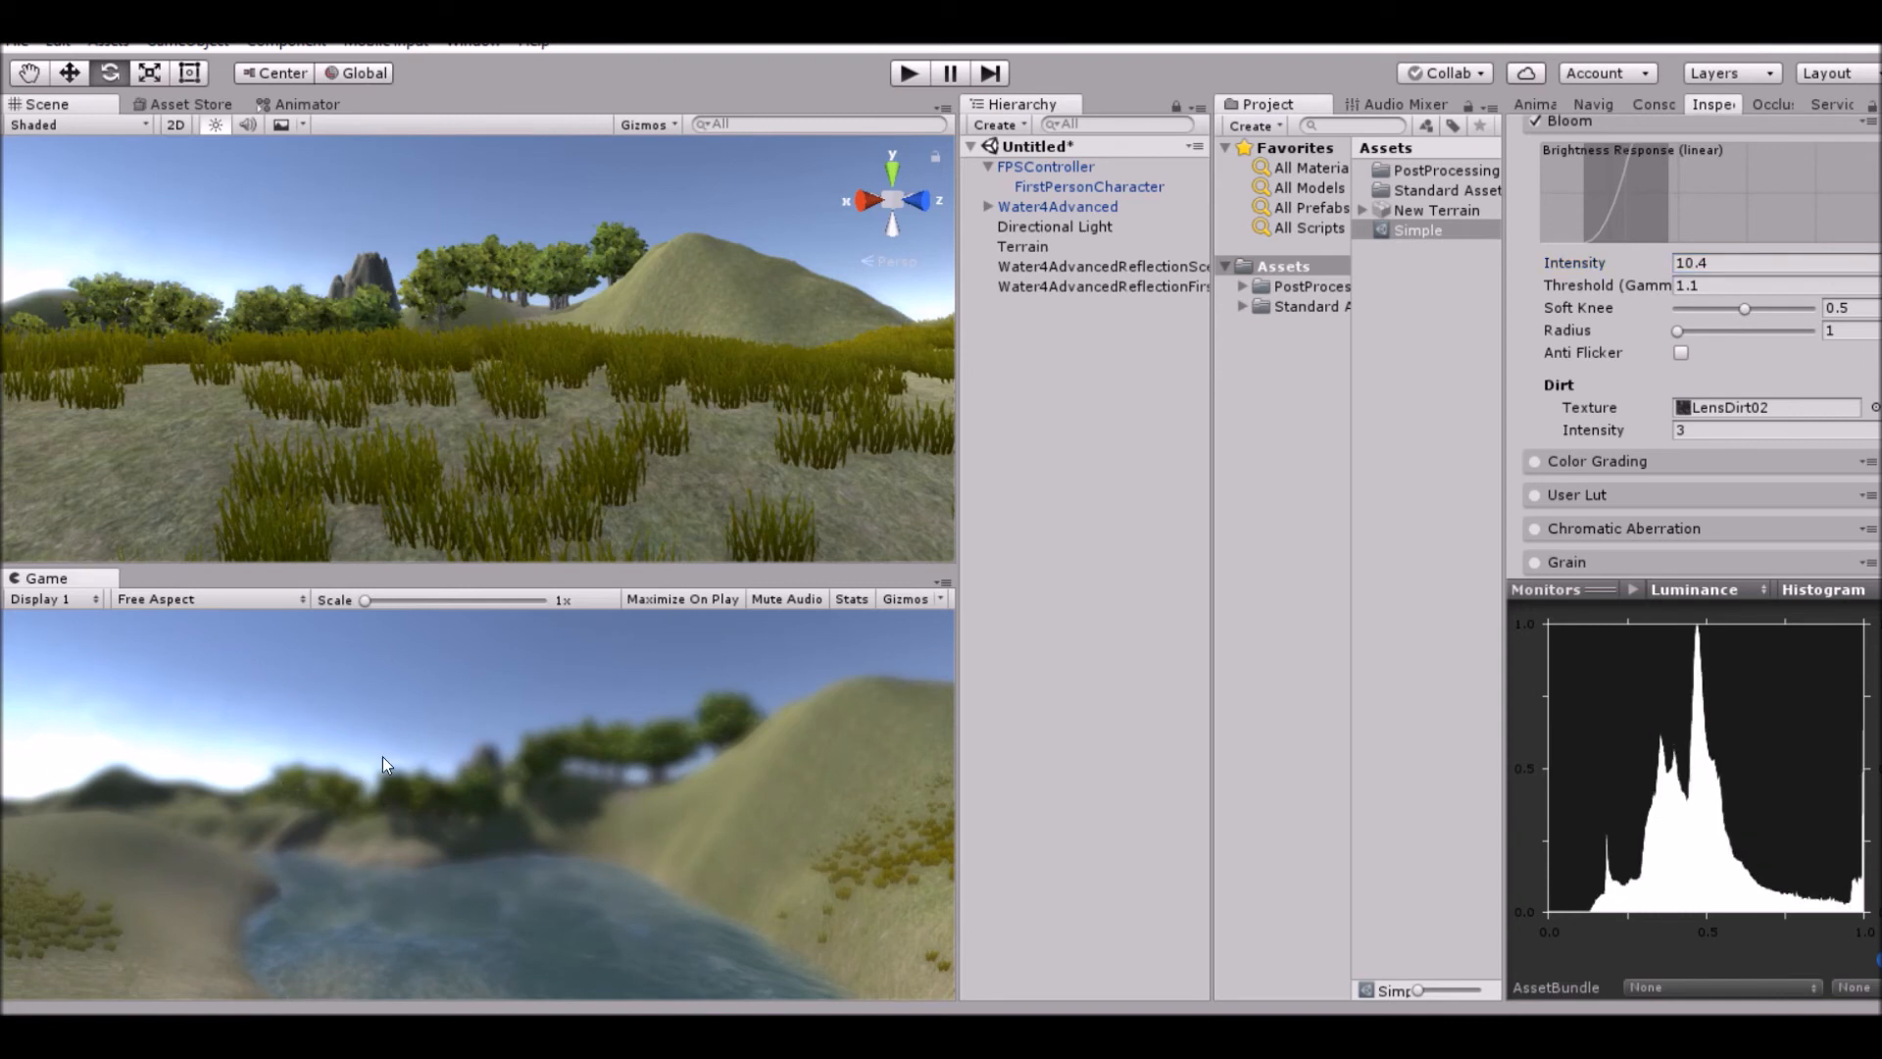
# Clear the Bloom Dirt texture by choosing None.
pyautogui.scroll(-2, 1674, 480)
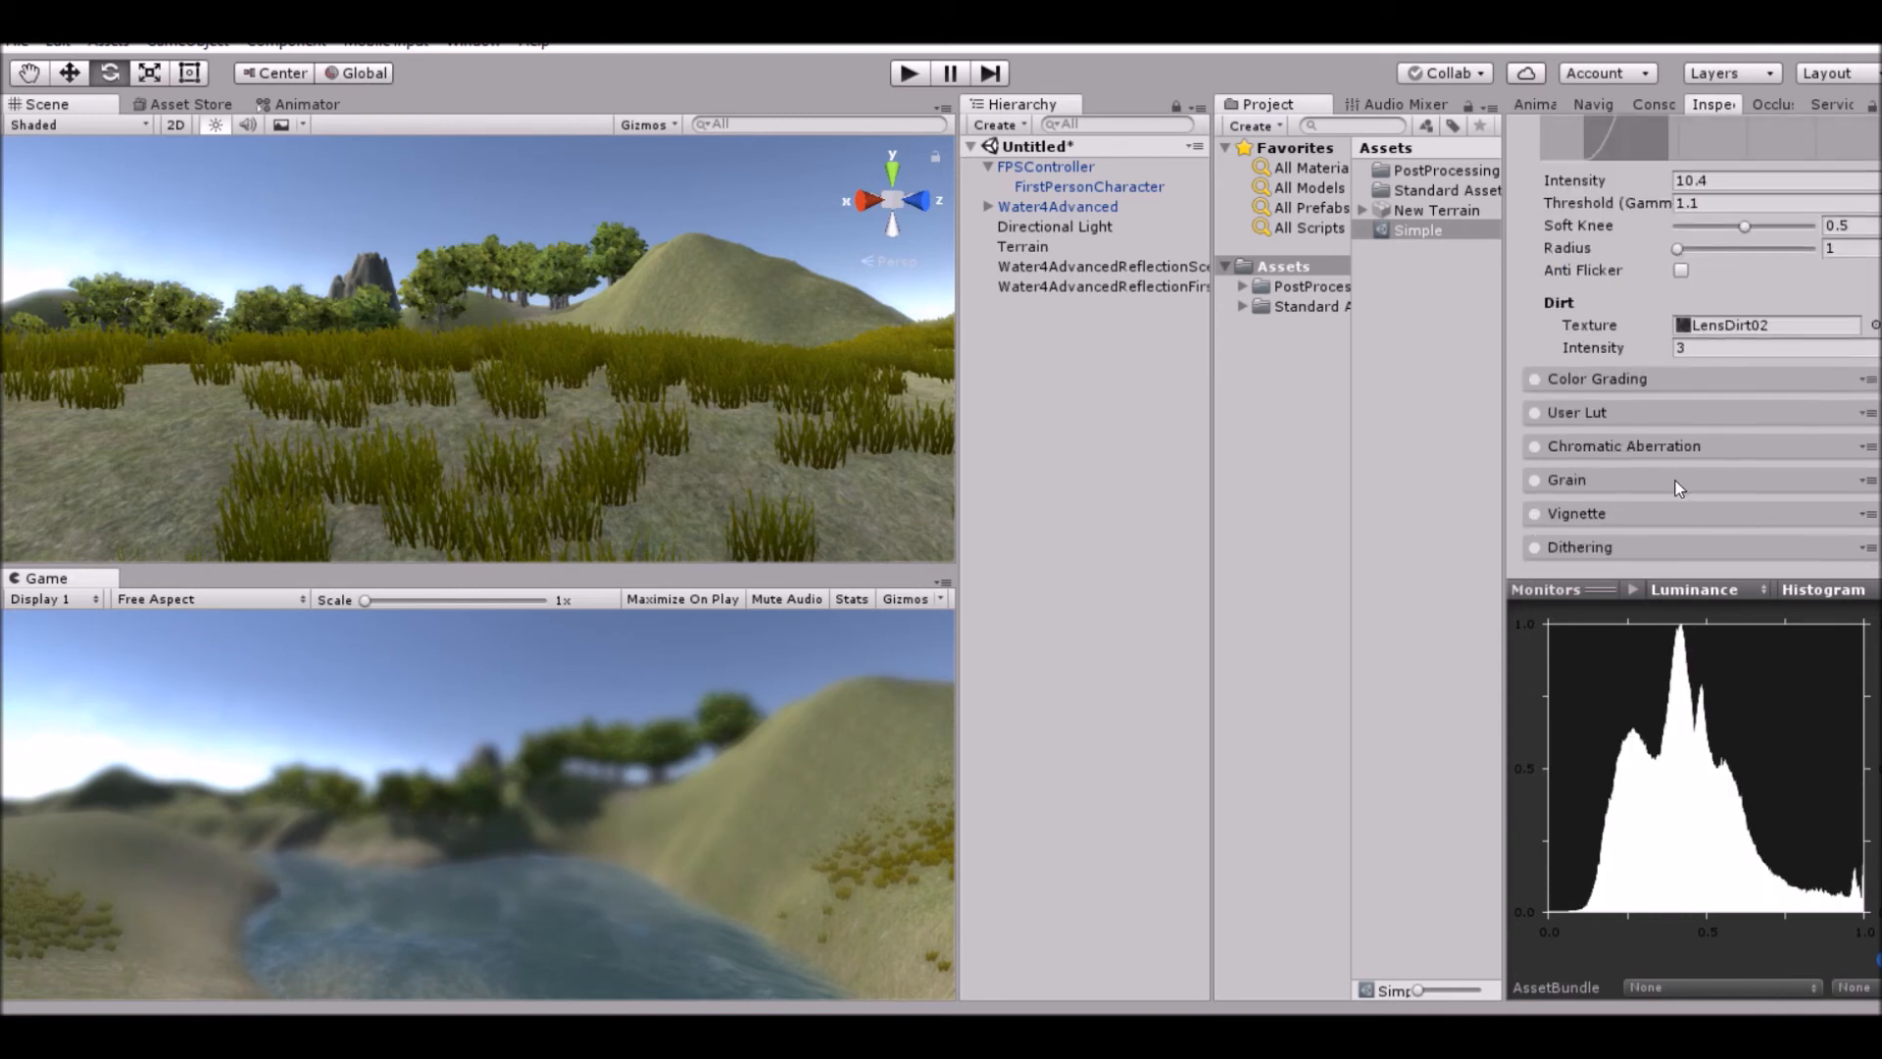
pyautogui.click(1873, 325)
pyautogui.scroll(15, 994, 450)
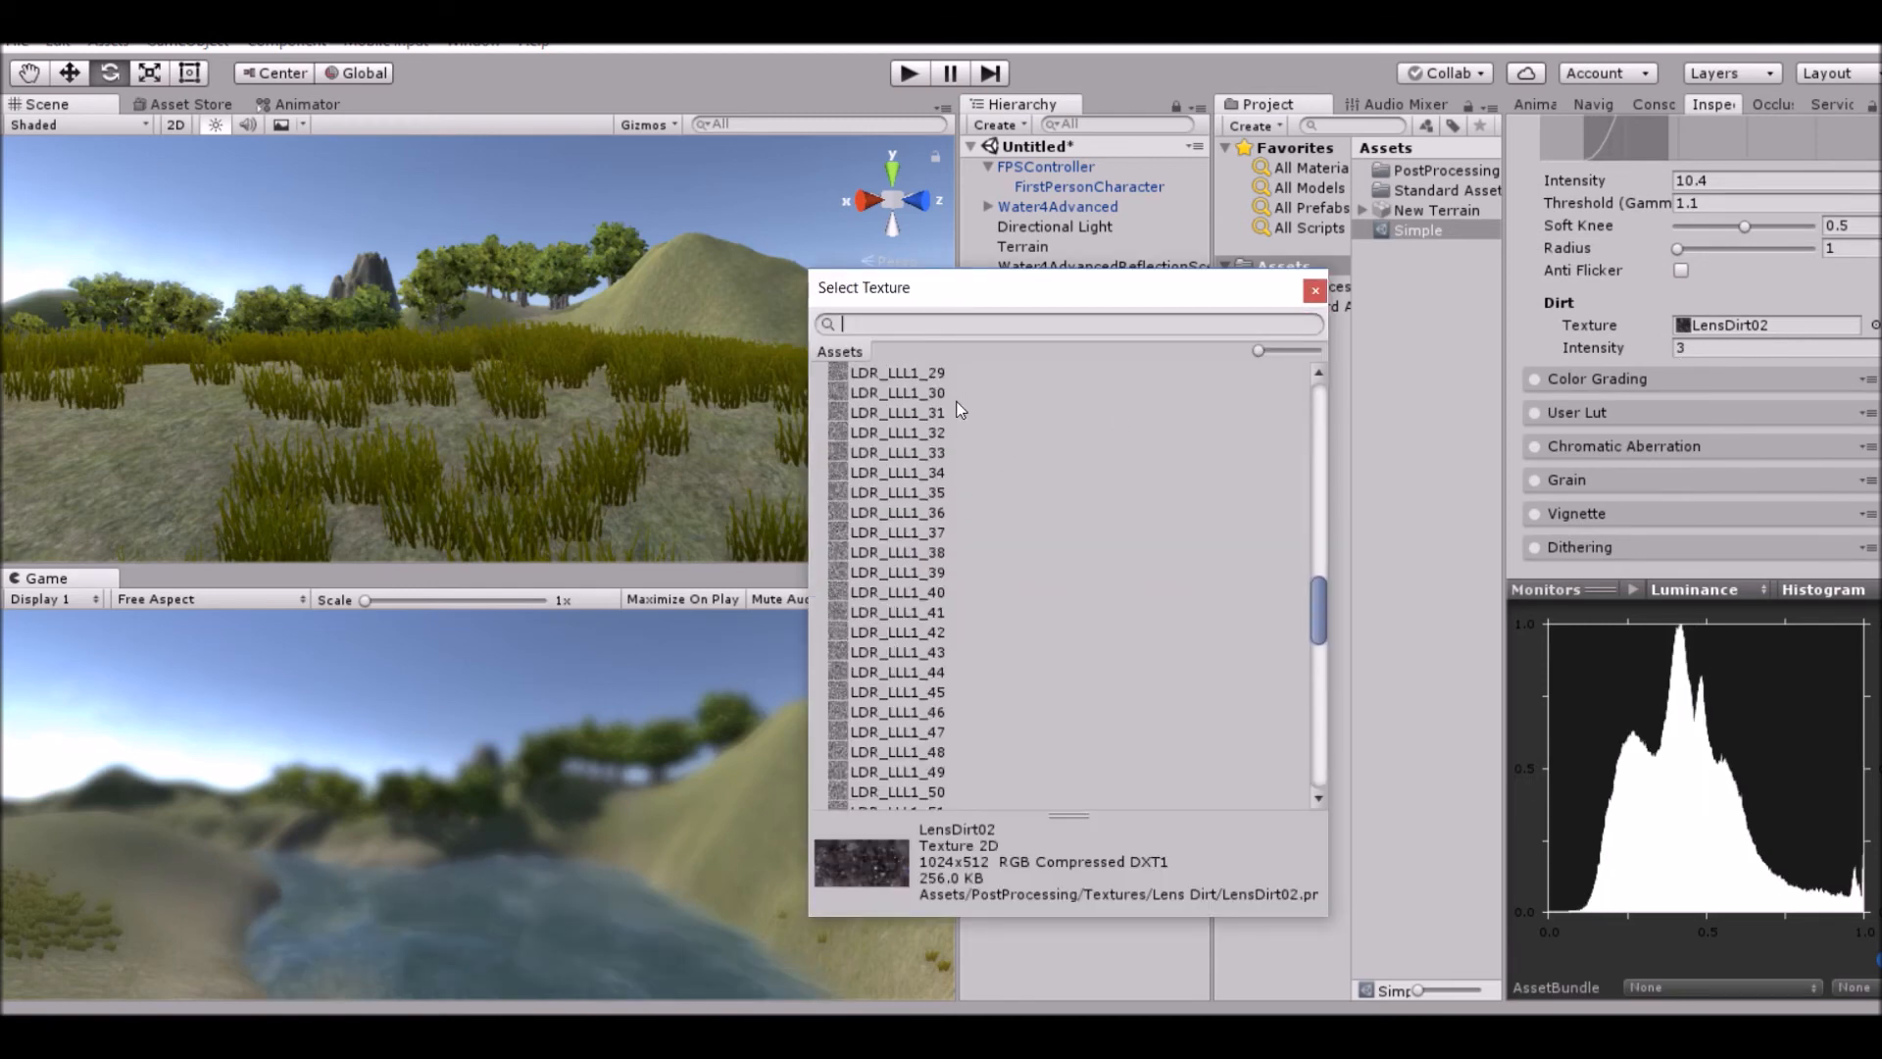
pyautogui.click(920, 371)
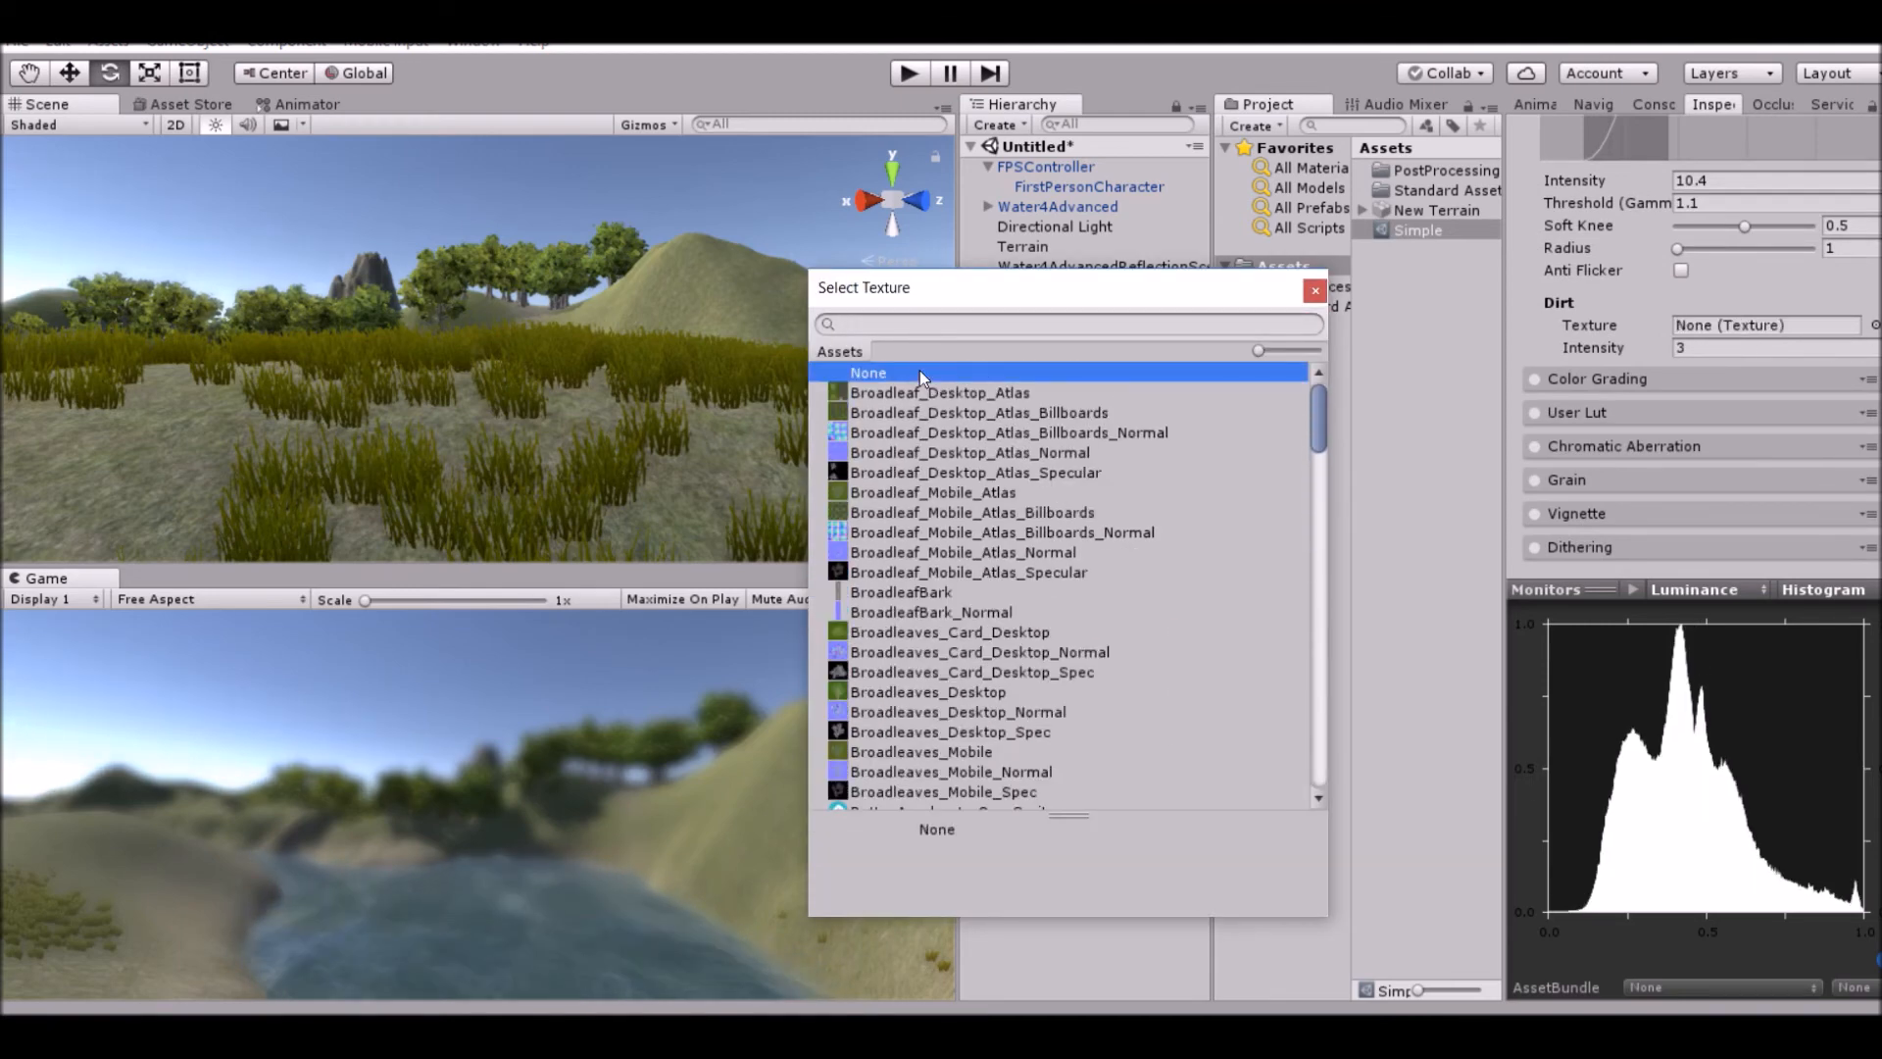
pyautogui.click(62, 750)
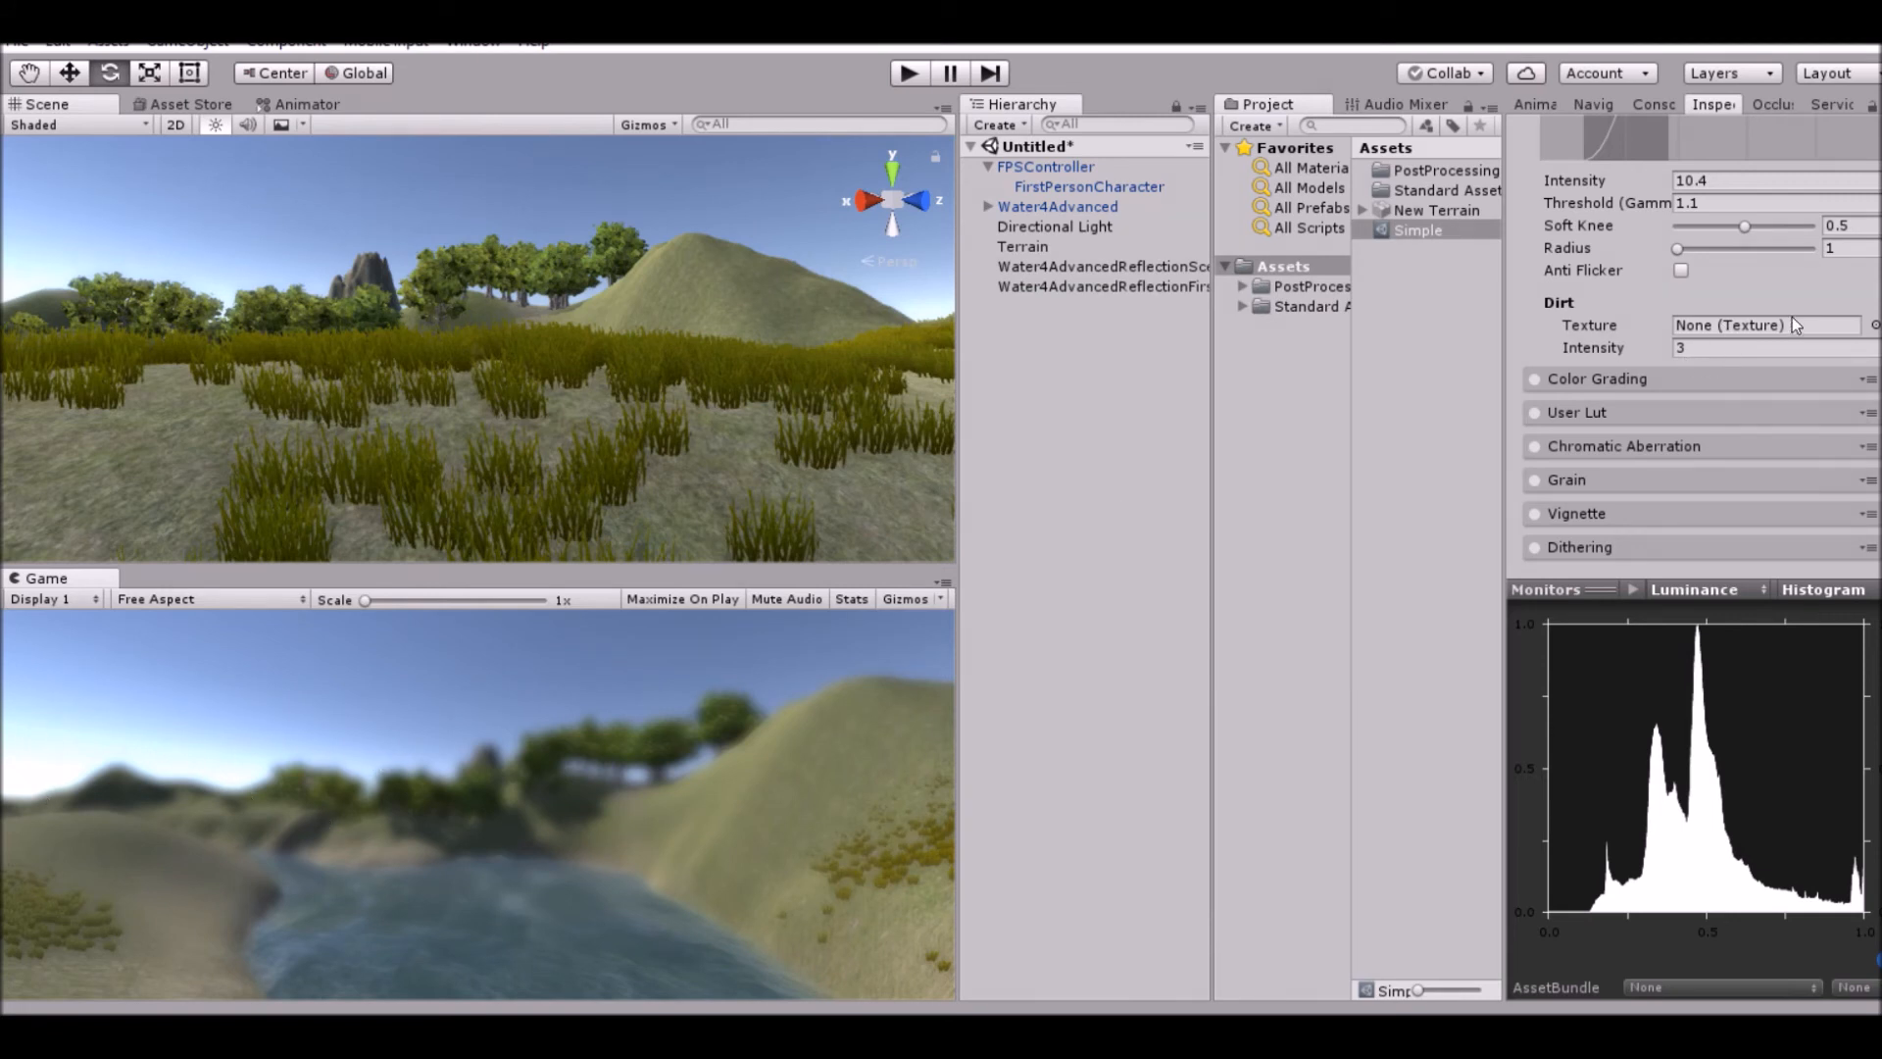
# Search the textures for "dirt" and assign LensDirt01 as the Bloom Dirt texture.
pyautogui.click(1873, 324)
pyautogui.write('dirt')
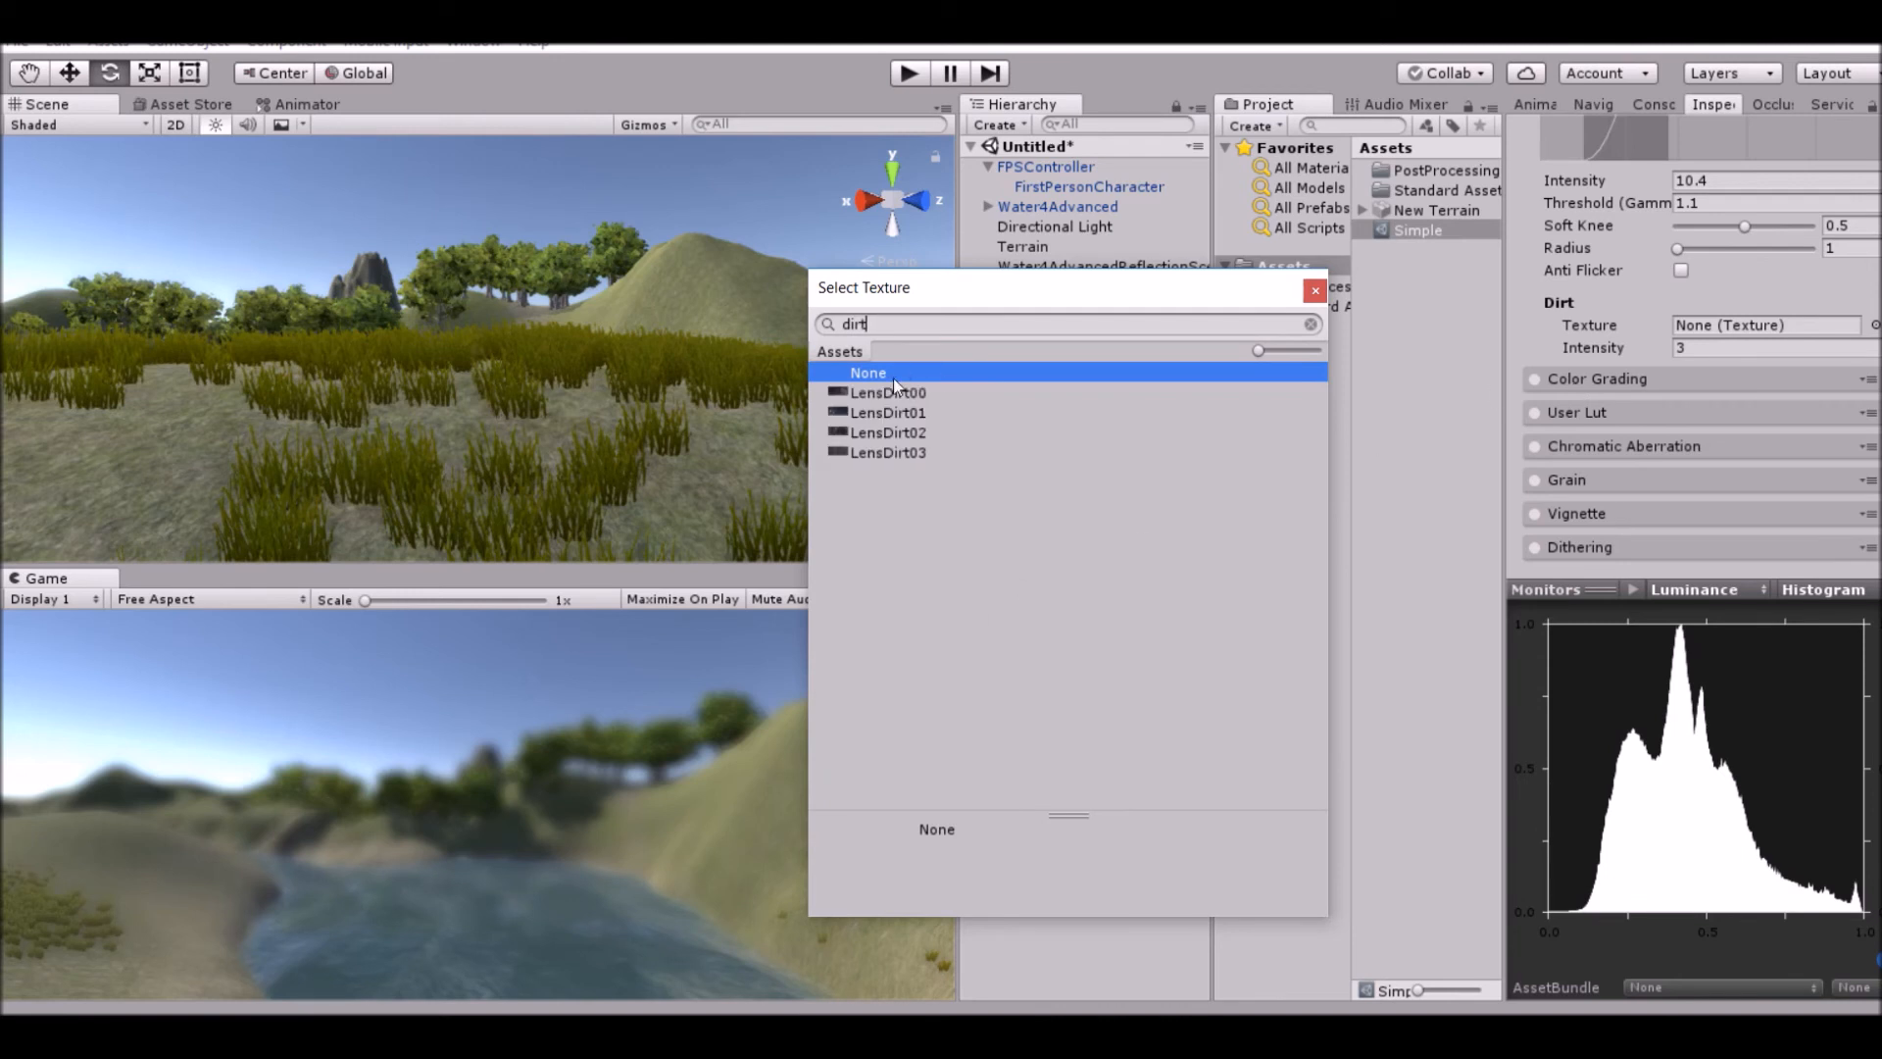
pyautogui.click(887, 455)
pyautogui.click(896, 431)
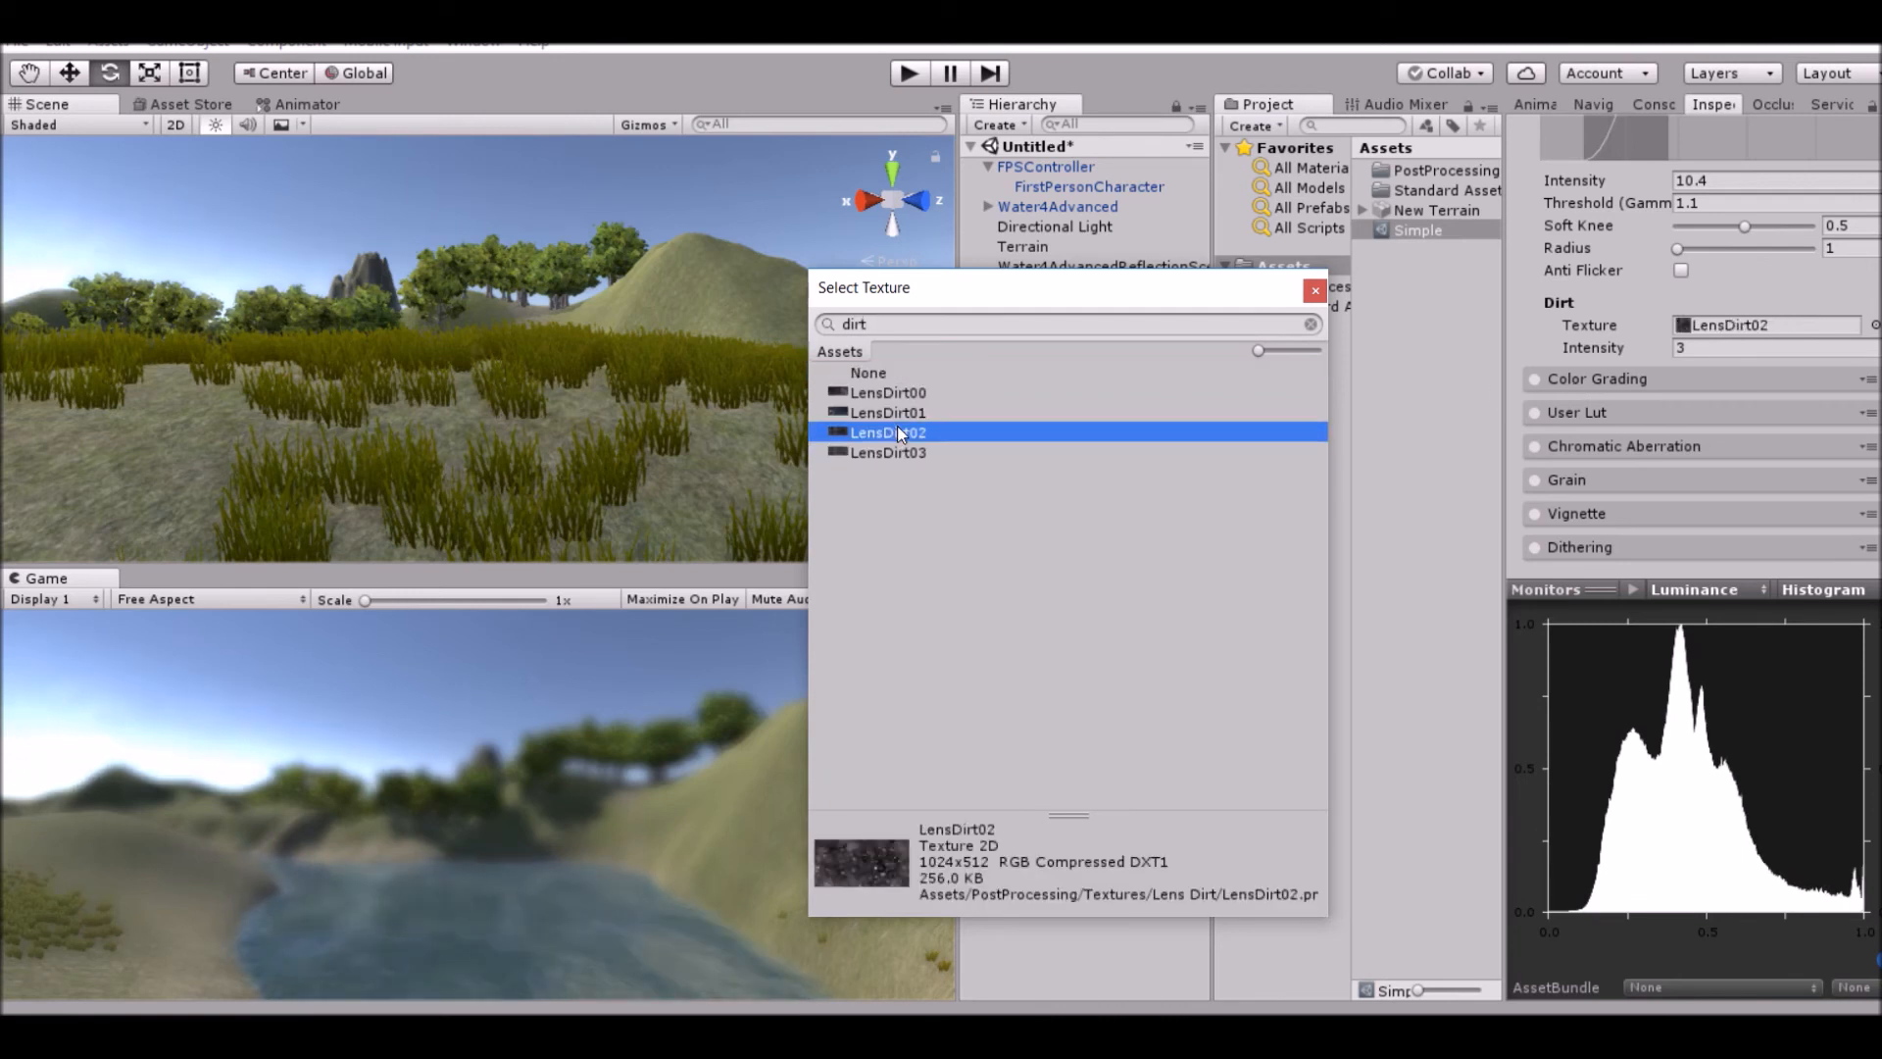
pyautogui.click(893, 416)
pyautogui.click(157, 723)
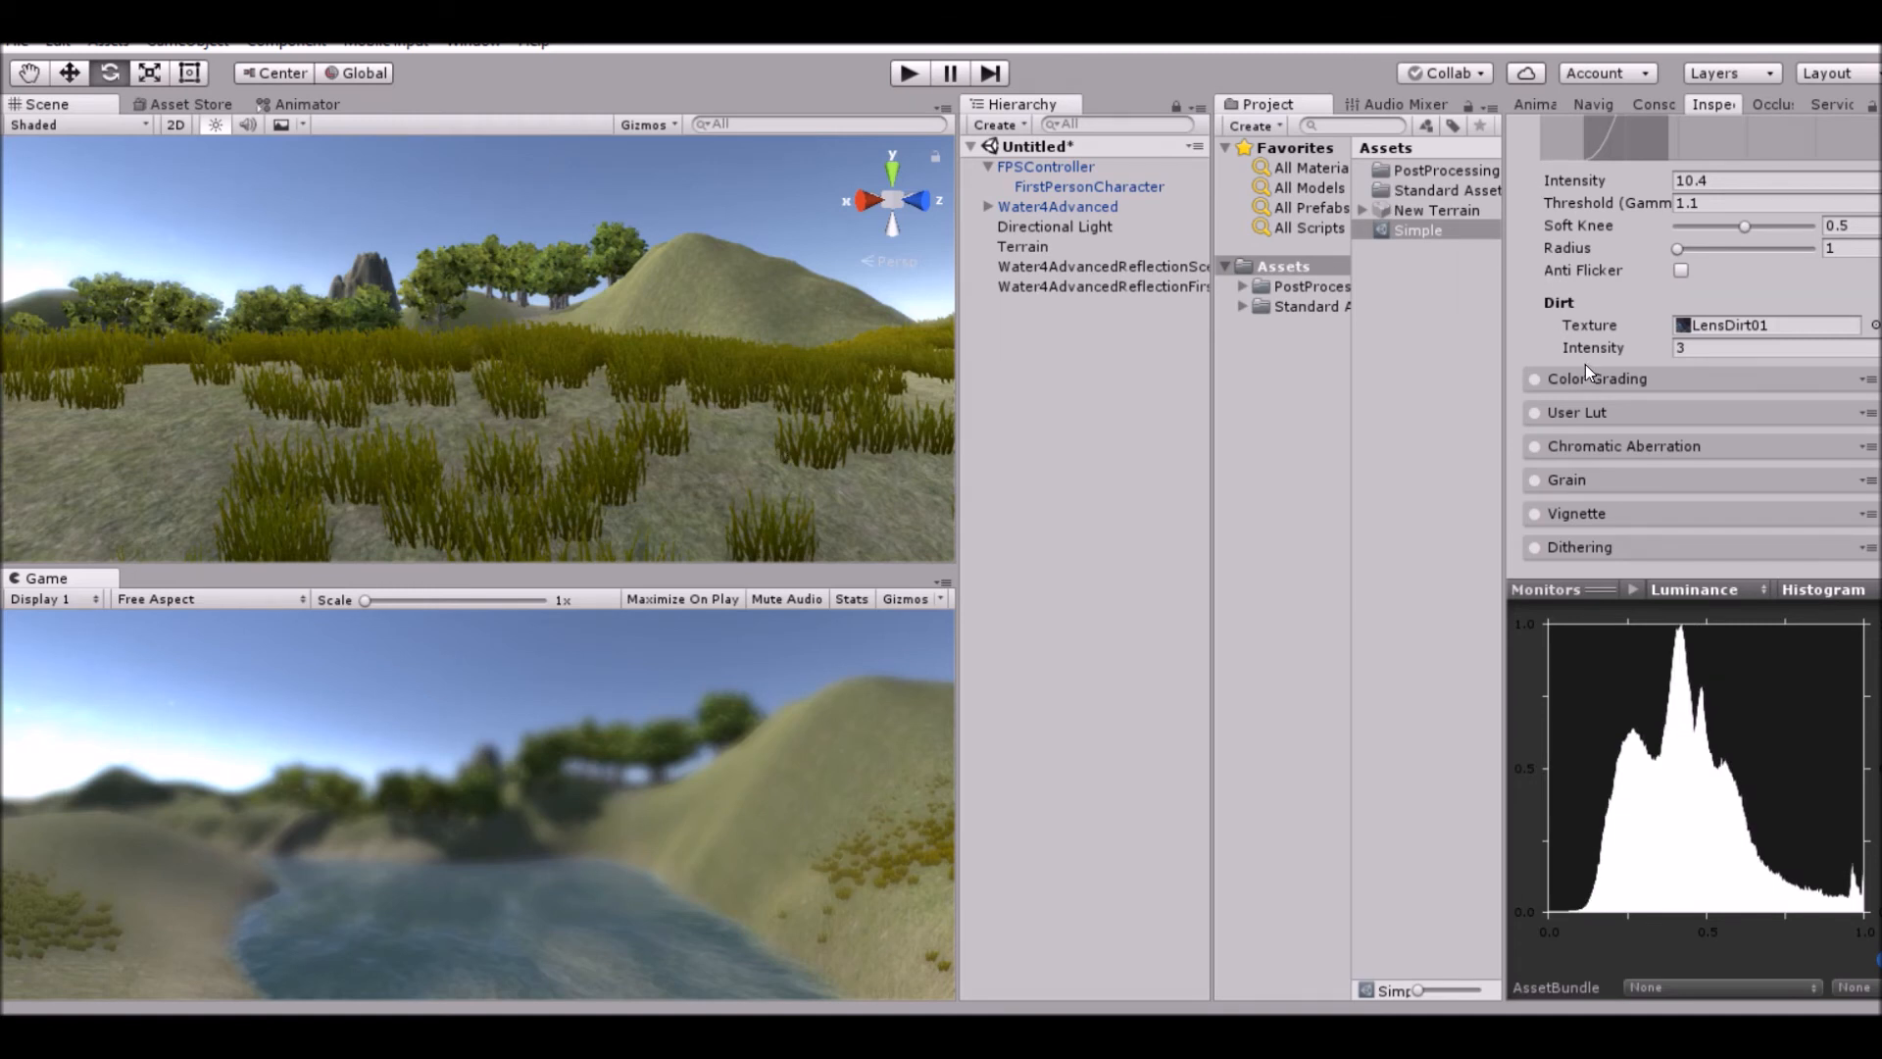
# Enable Color Grading and set Neutral tonemapping Black In 0.081, White In 4.6, Black Out -0.037, White Out 8.5, White Level 15, White Clip 4.11.
pyautogui.click(1536, 379)
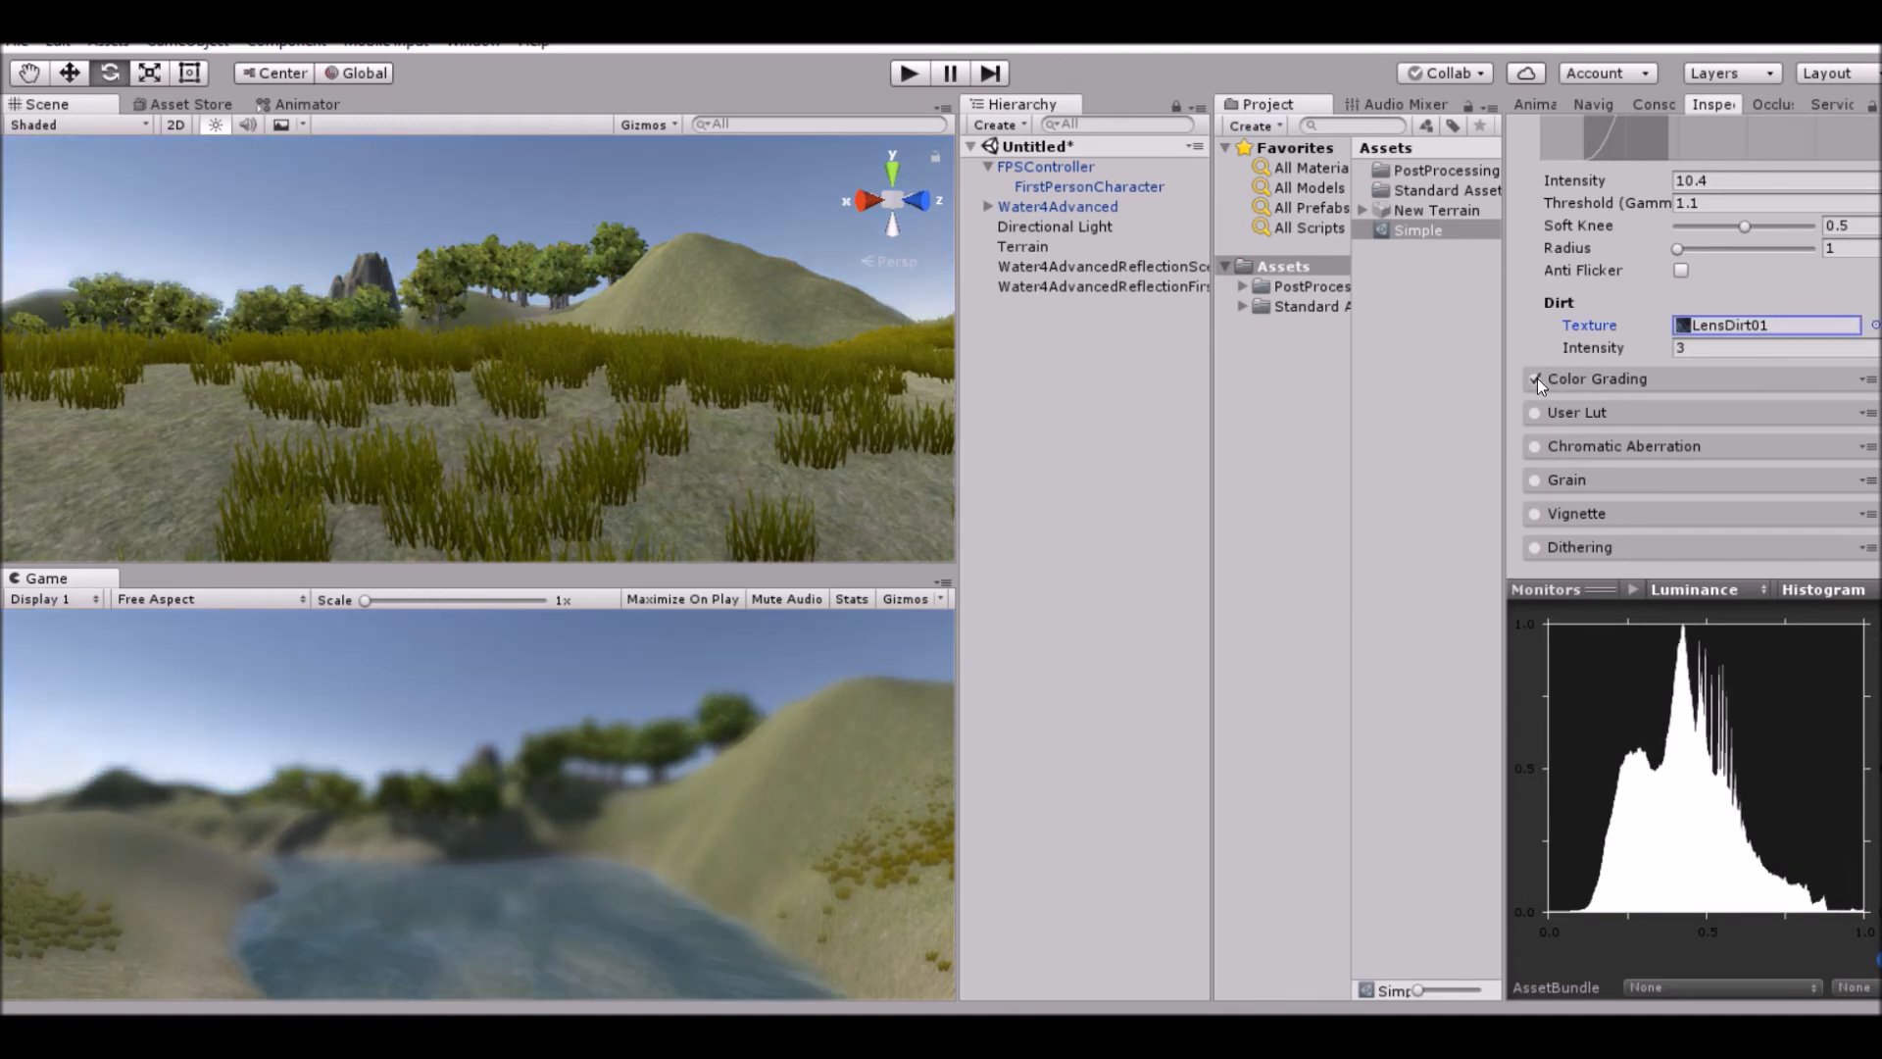
pyautogui.click(1580, 373)
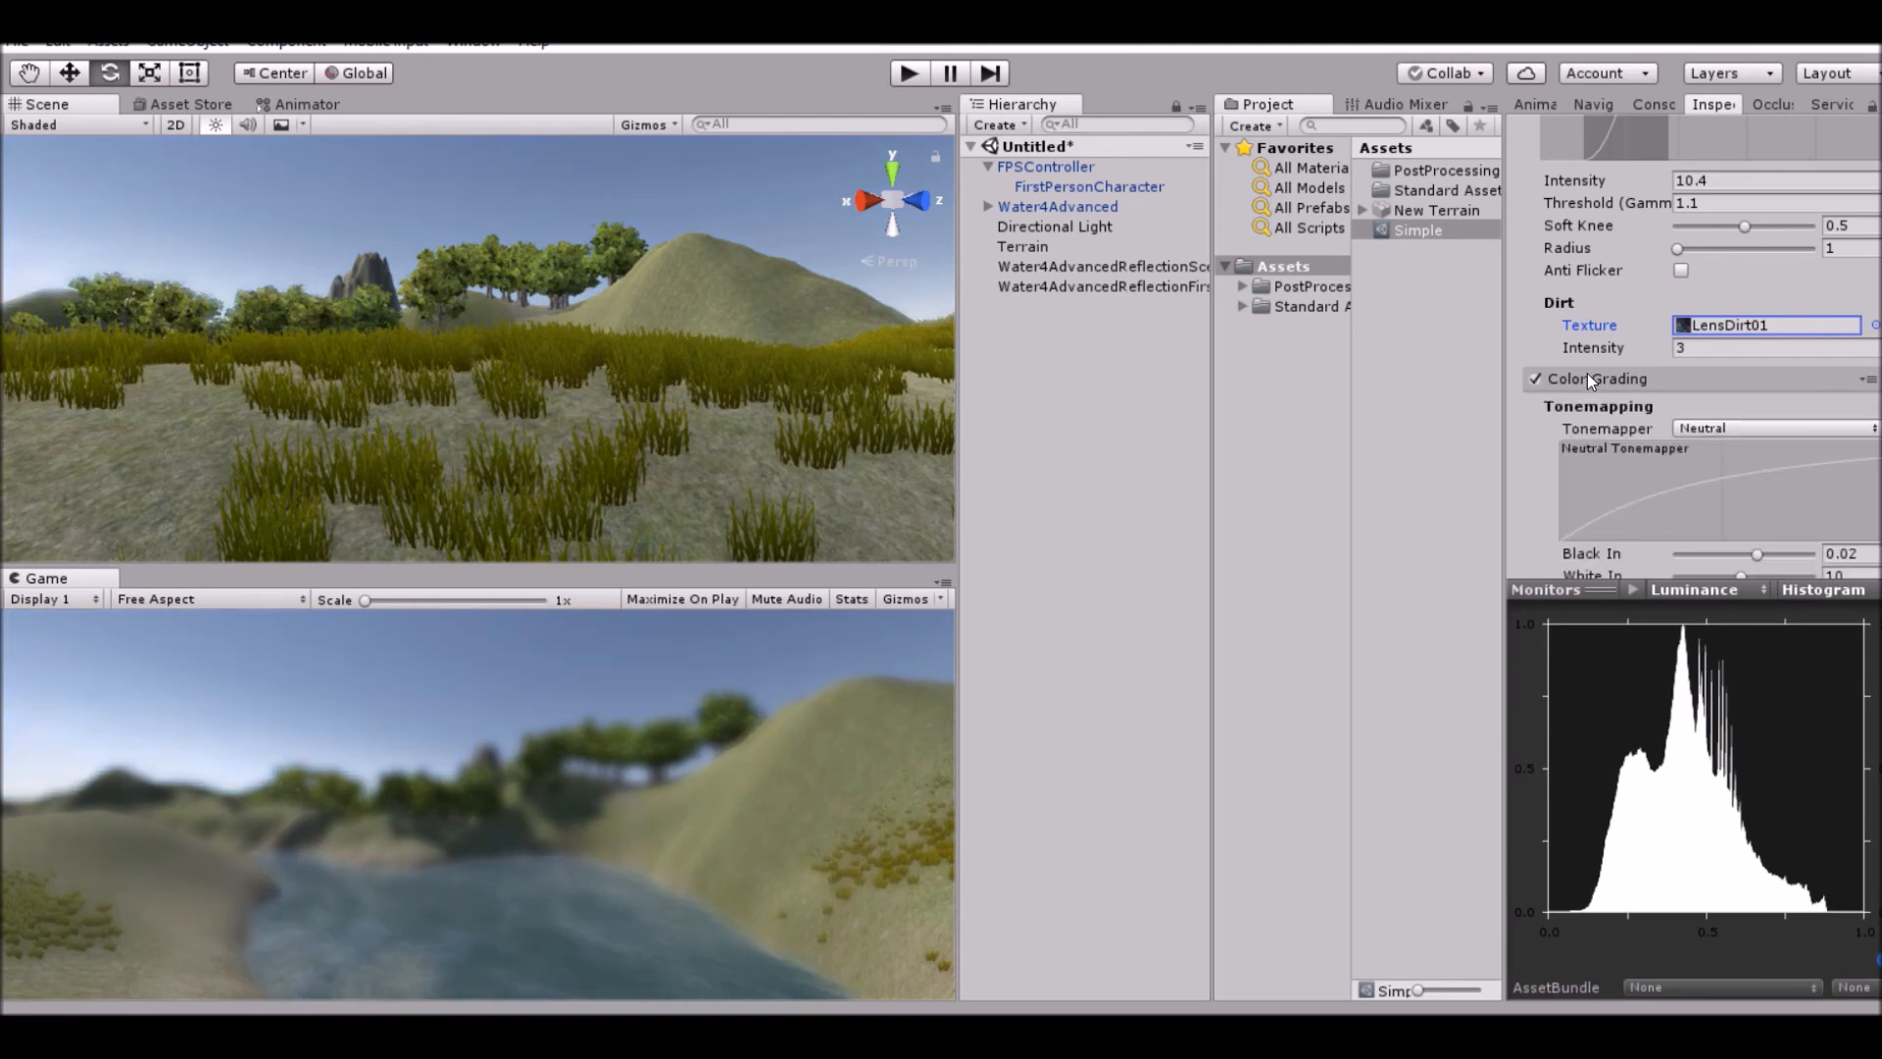
pyautogui.scroll(-3, 1666, 353)
pyautogui.moveTo(1766, 326); pyautogui.dragTo(1722, 443)
pyautogui.click(1731, 393)
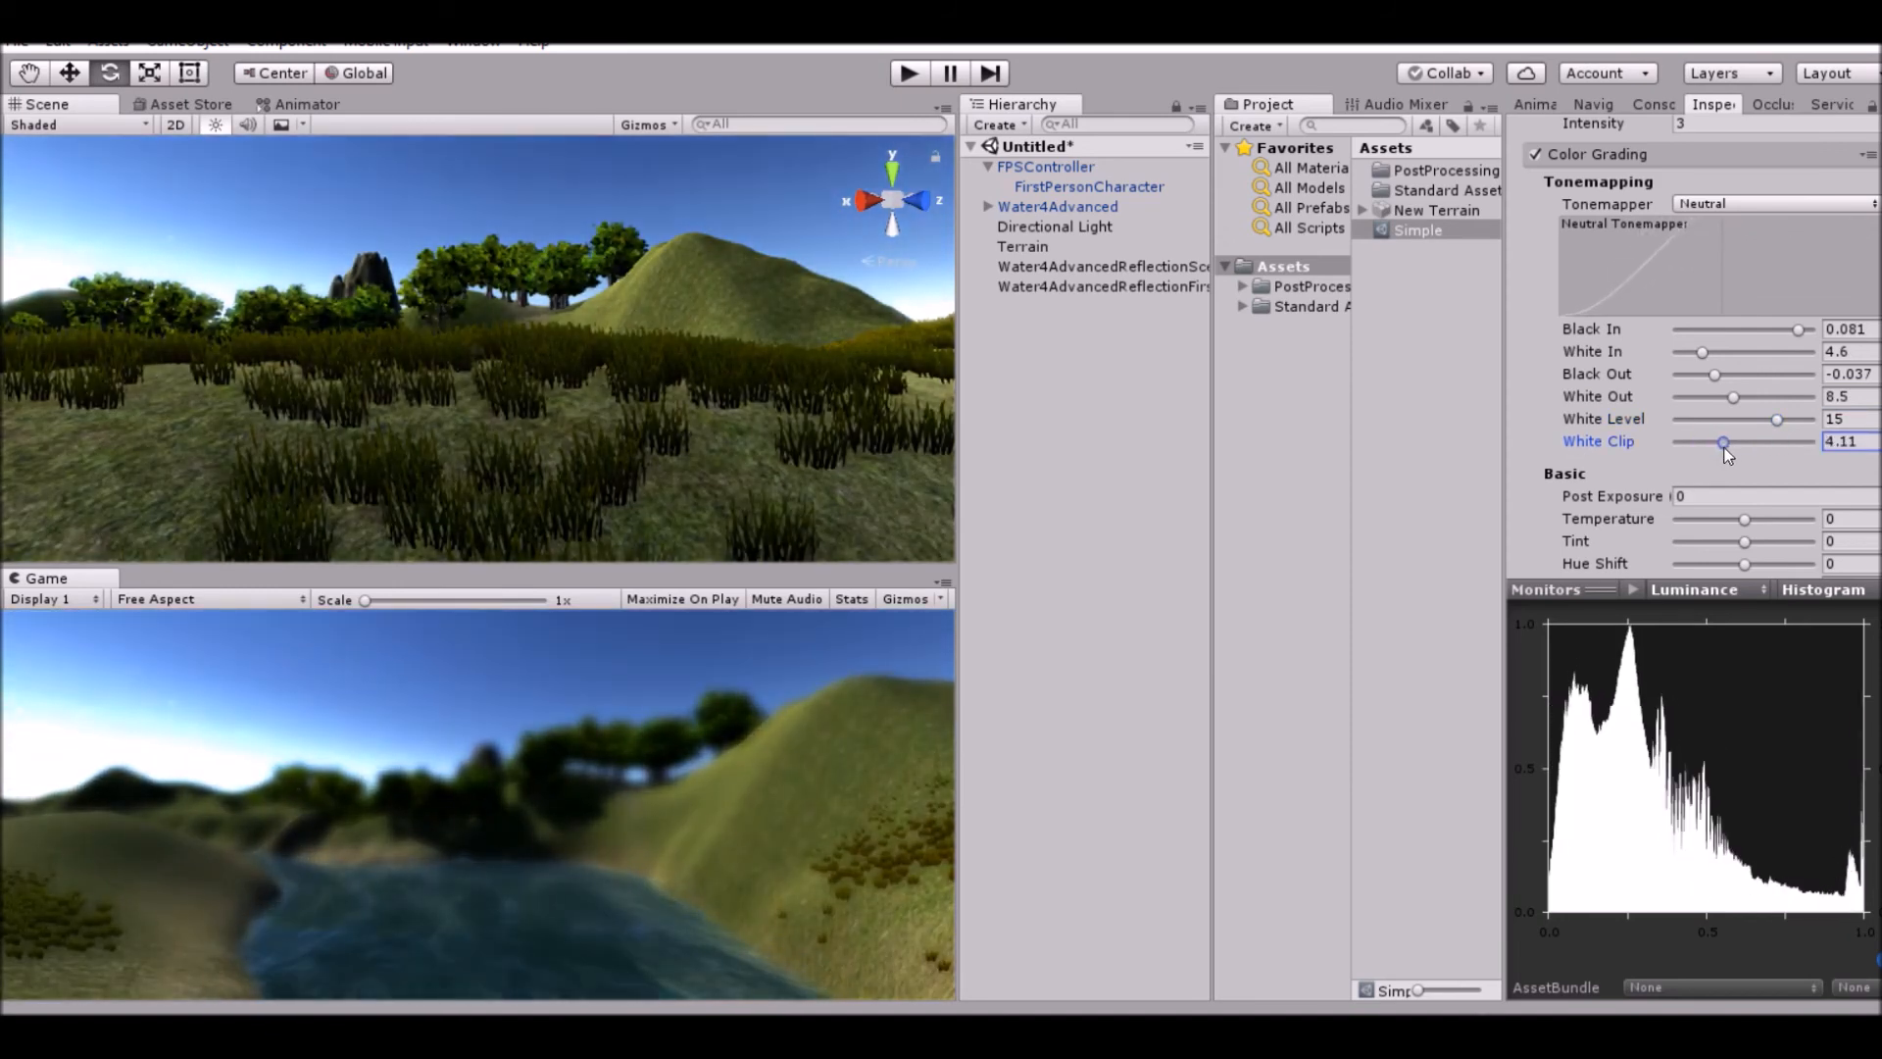
# Set the Channel Mixer's Red channel to Green -0.07 and Blue 0.26 in Color Grading.
pyautogui.scroll(-5, 1735, 343)
pyautogui.scroll(-4, 1651, 463)
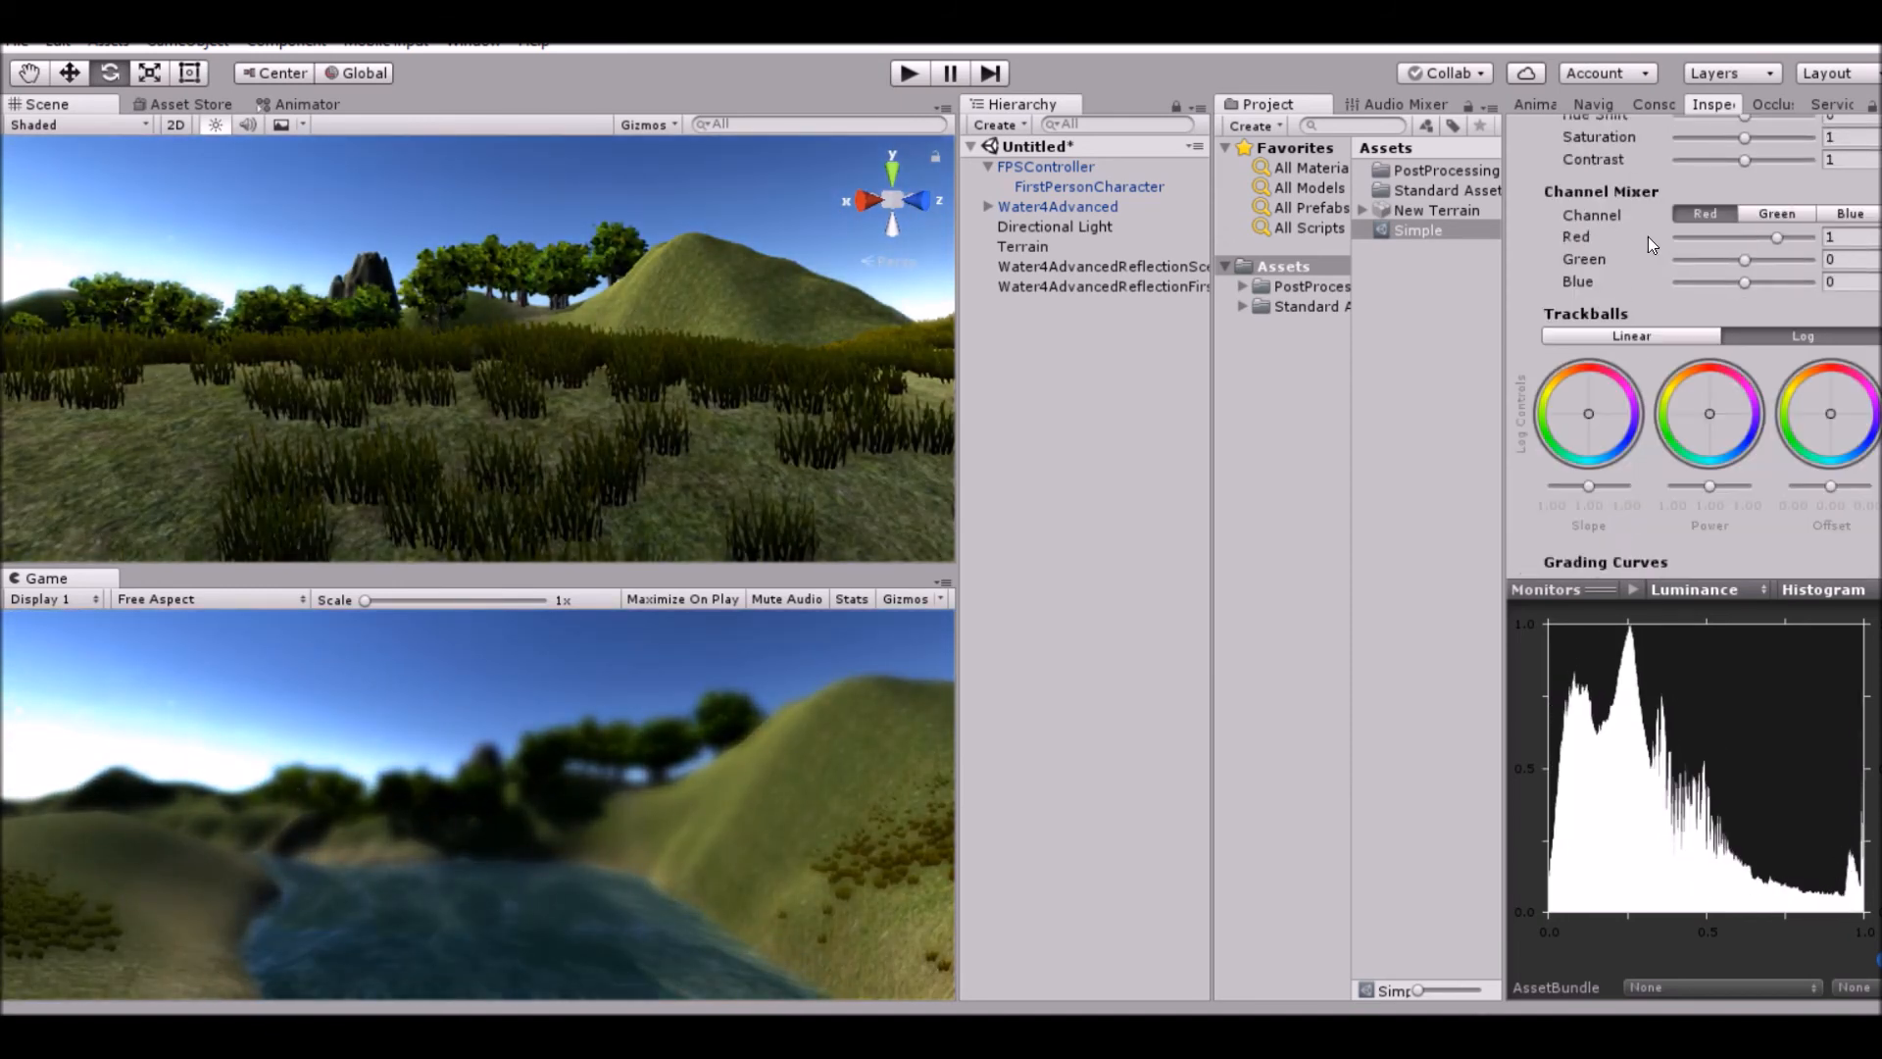
pyautogui.scroll(2, 1657, 265)
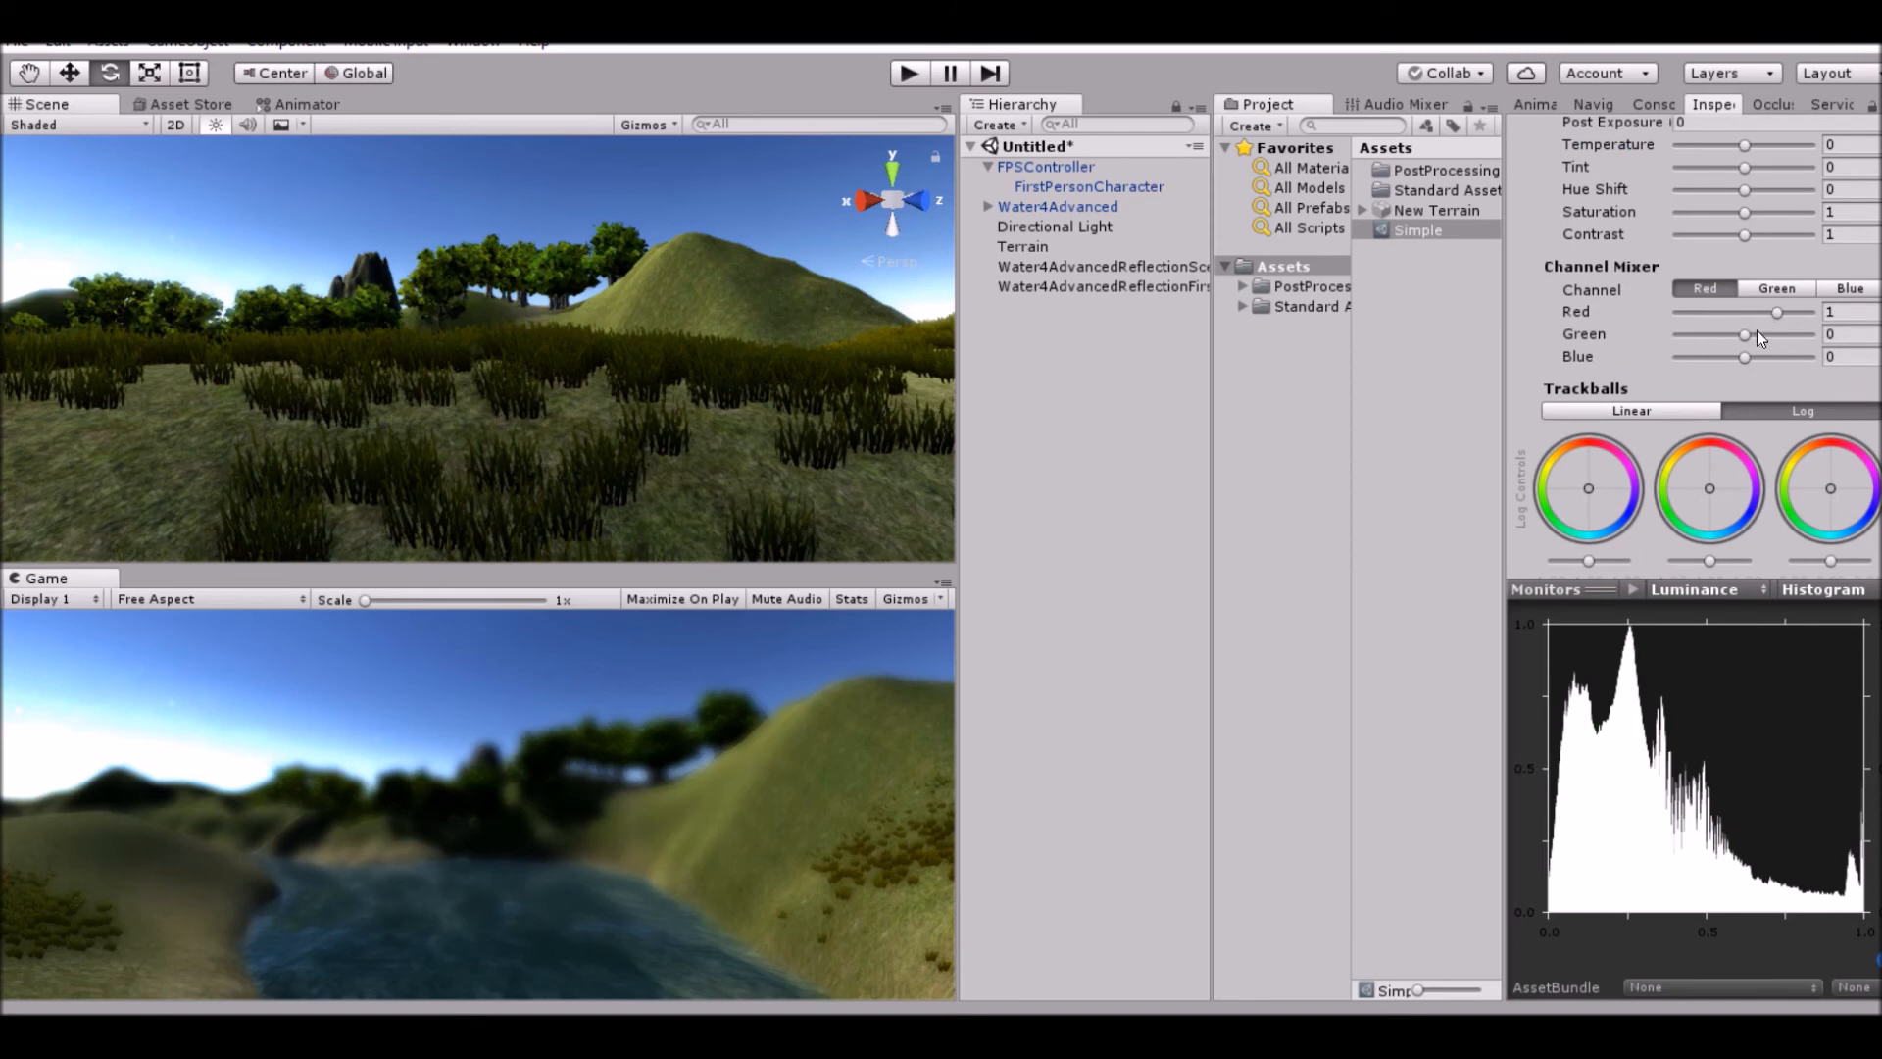
pyautogui.moveTo(1750, 329); pyautogui.dragTo(1754, 367)
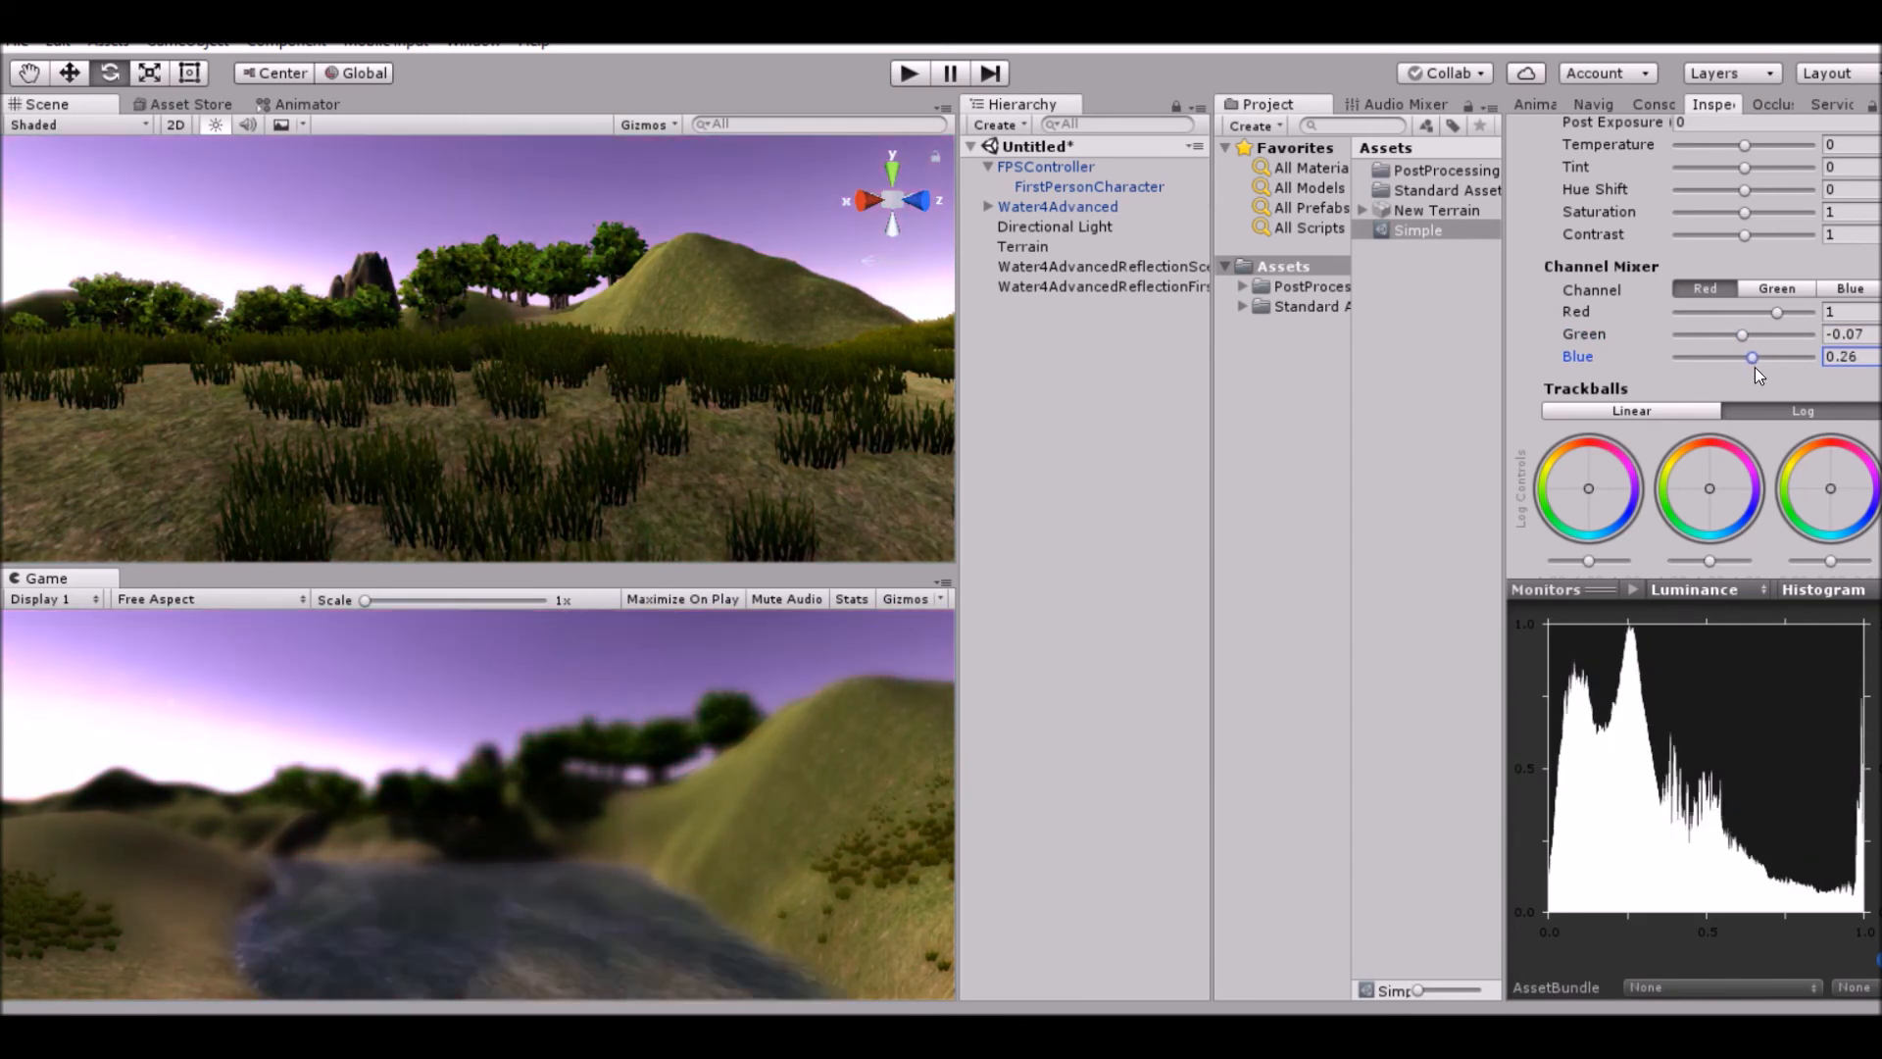
# Try the Grain effect with its Intensity reduced to 0.047, and turn the effect off.
pyautogui.scroll(-6, 1755, 366)
pyautogui.scroll(-2, 1583, 363)
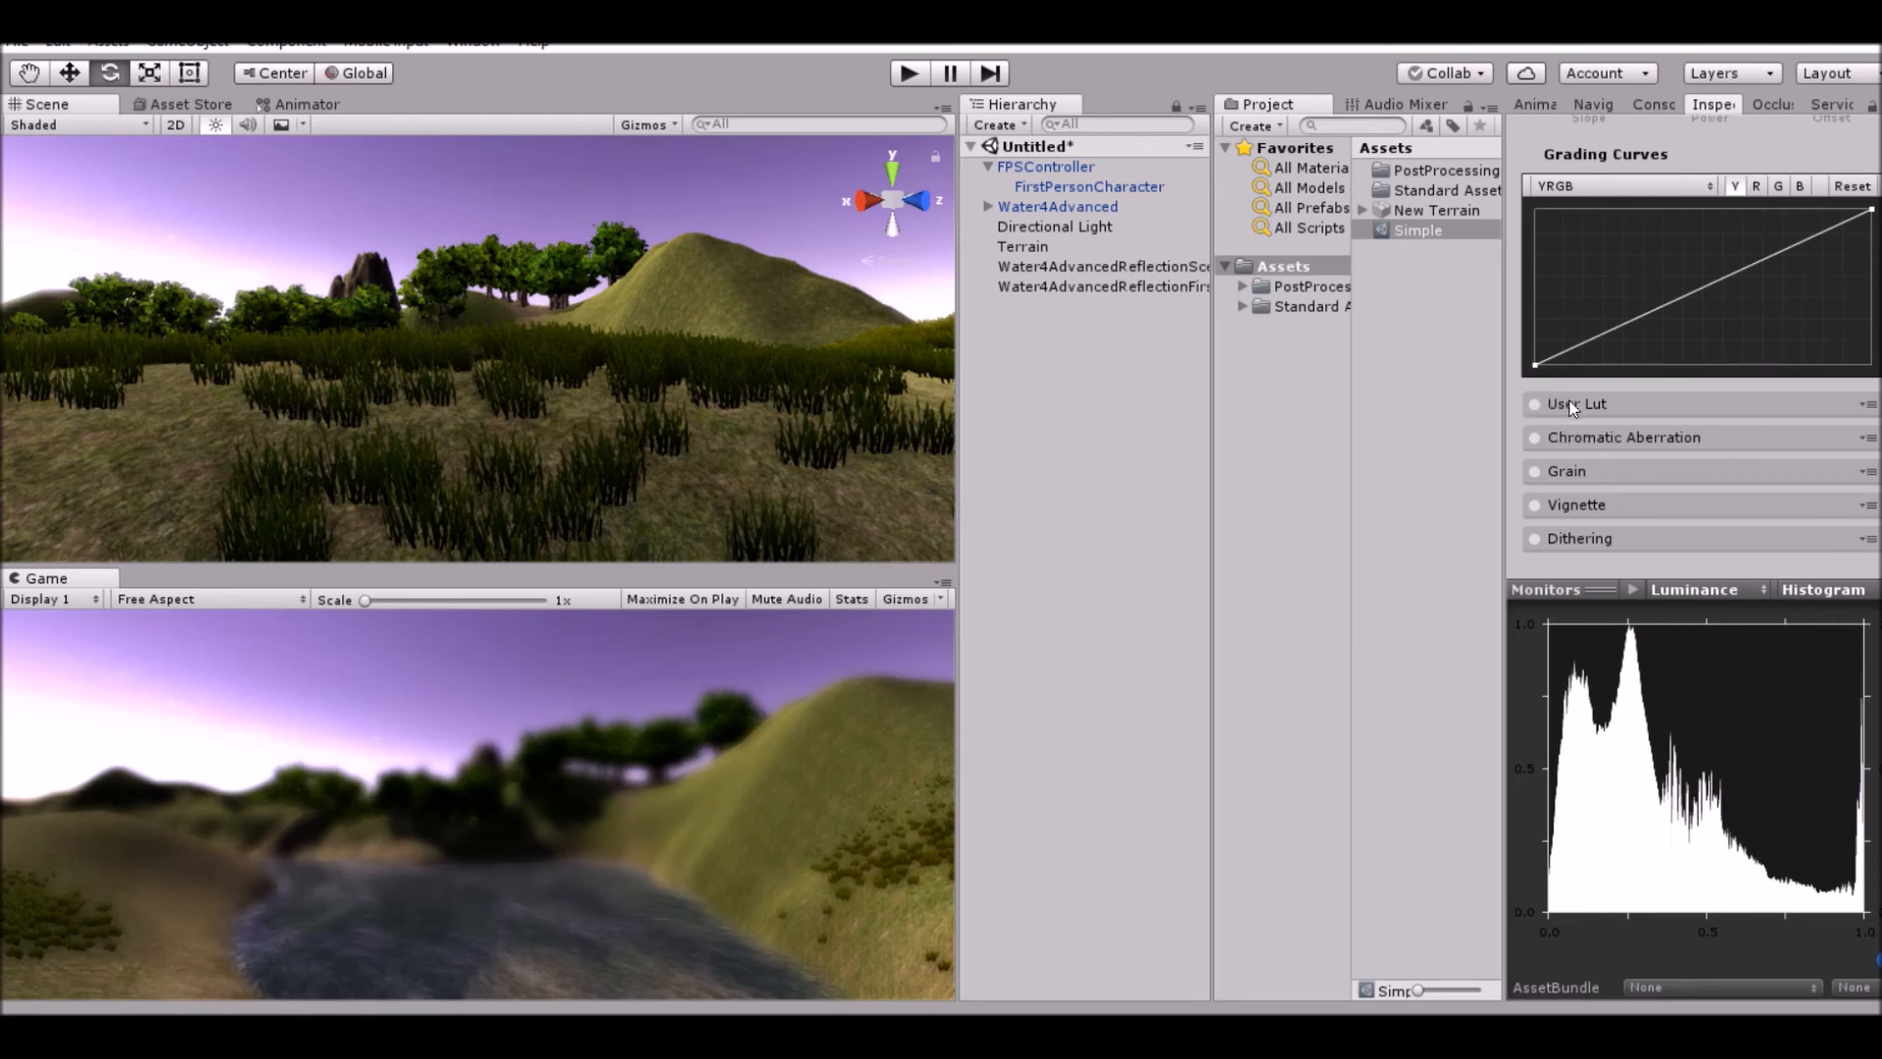
pyautogui.click(1535, 472)
pyautogui.click(1534, 471)
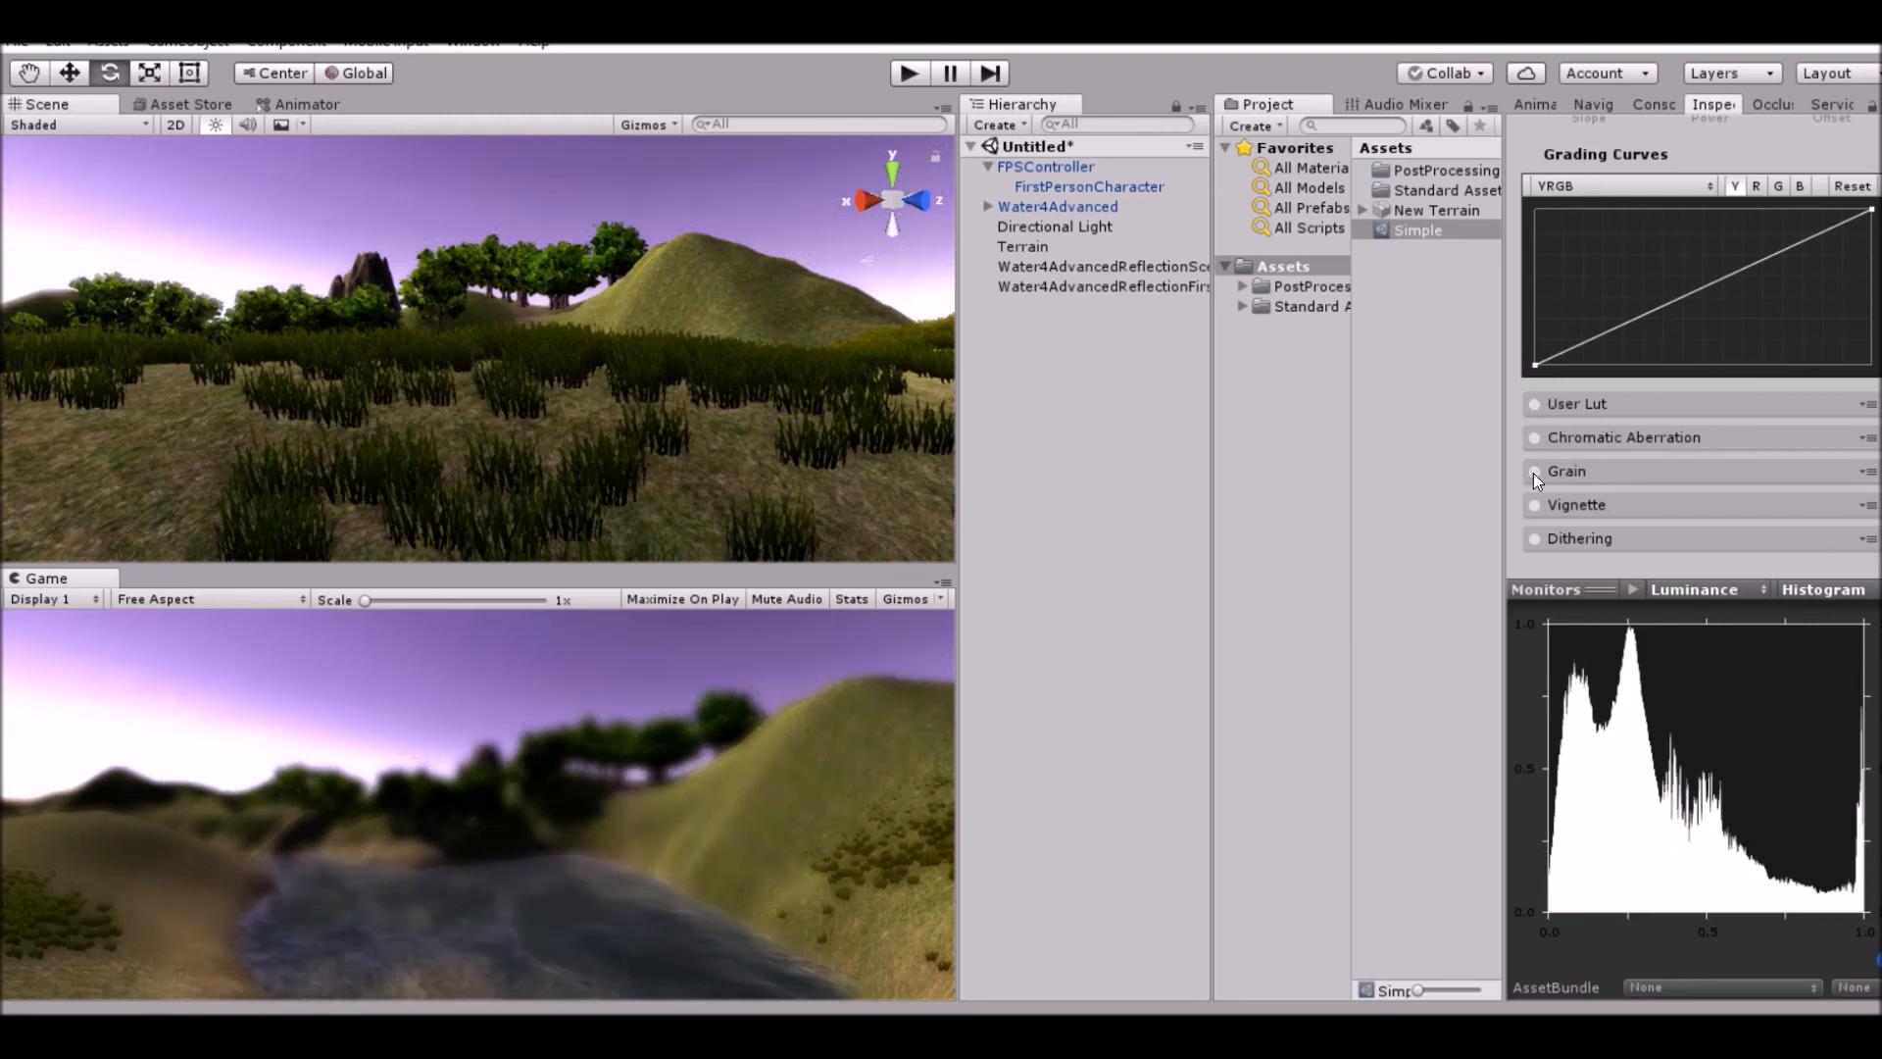
pyautogui.click(1534, 472)
pyautogui.click(1553, 470)
pyautogui.scroll(-2, 1608, 443)
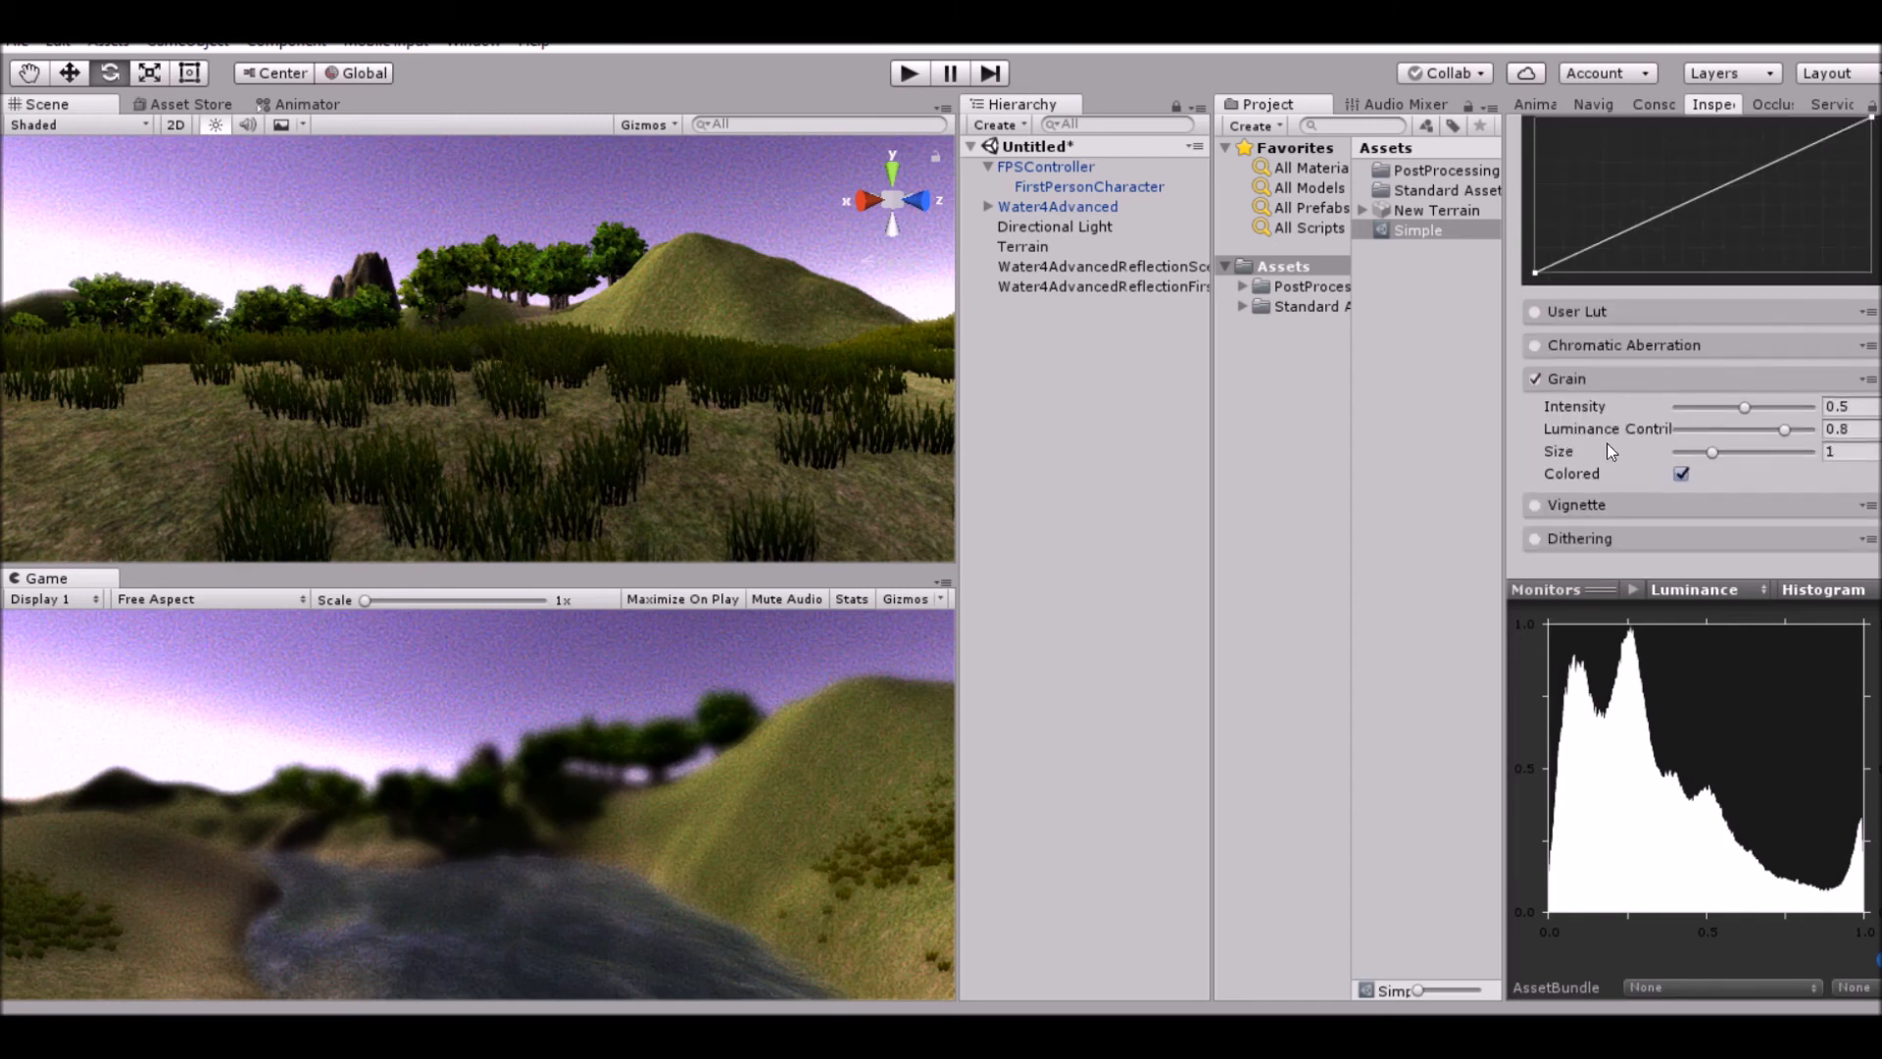
pyautogui.moveTo(1760, 408); pyautogui.dragTo(1685, 407)
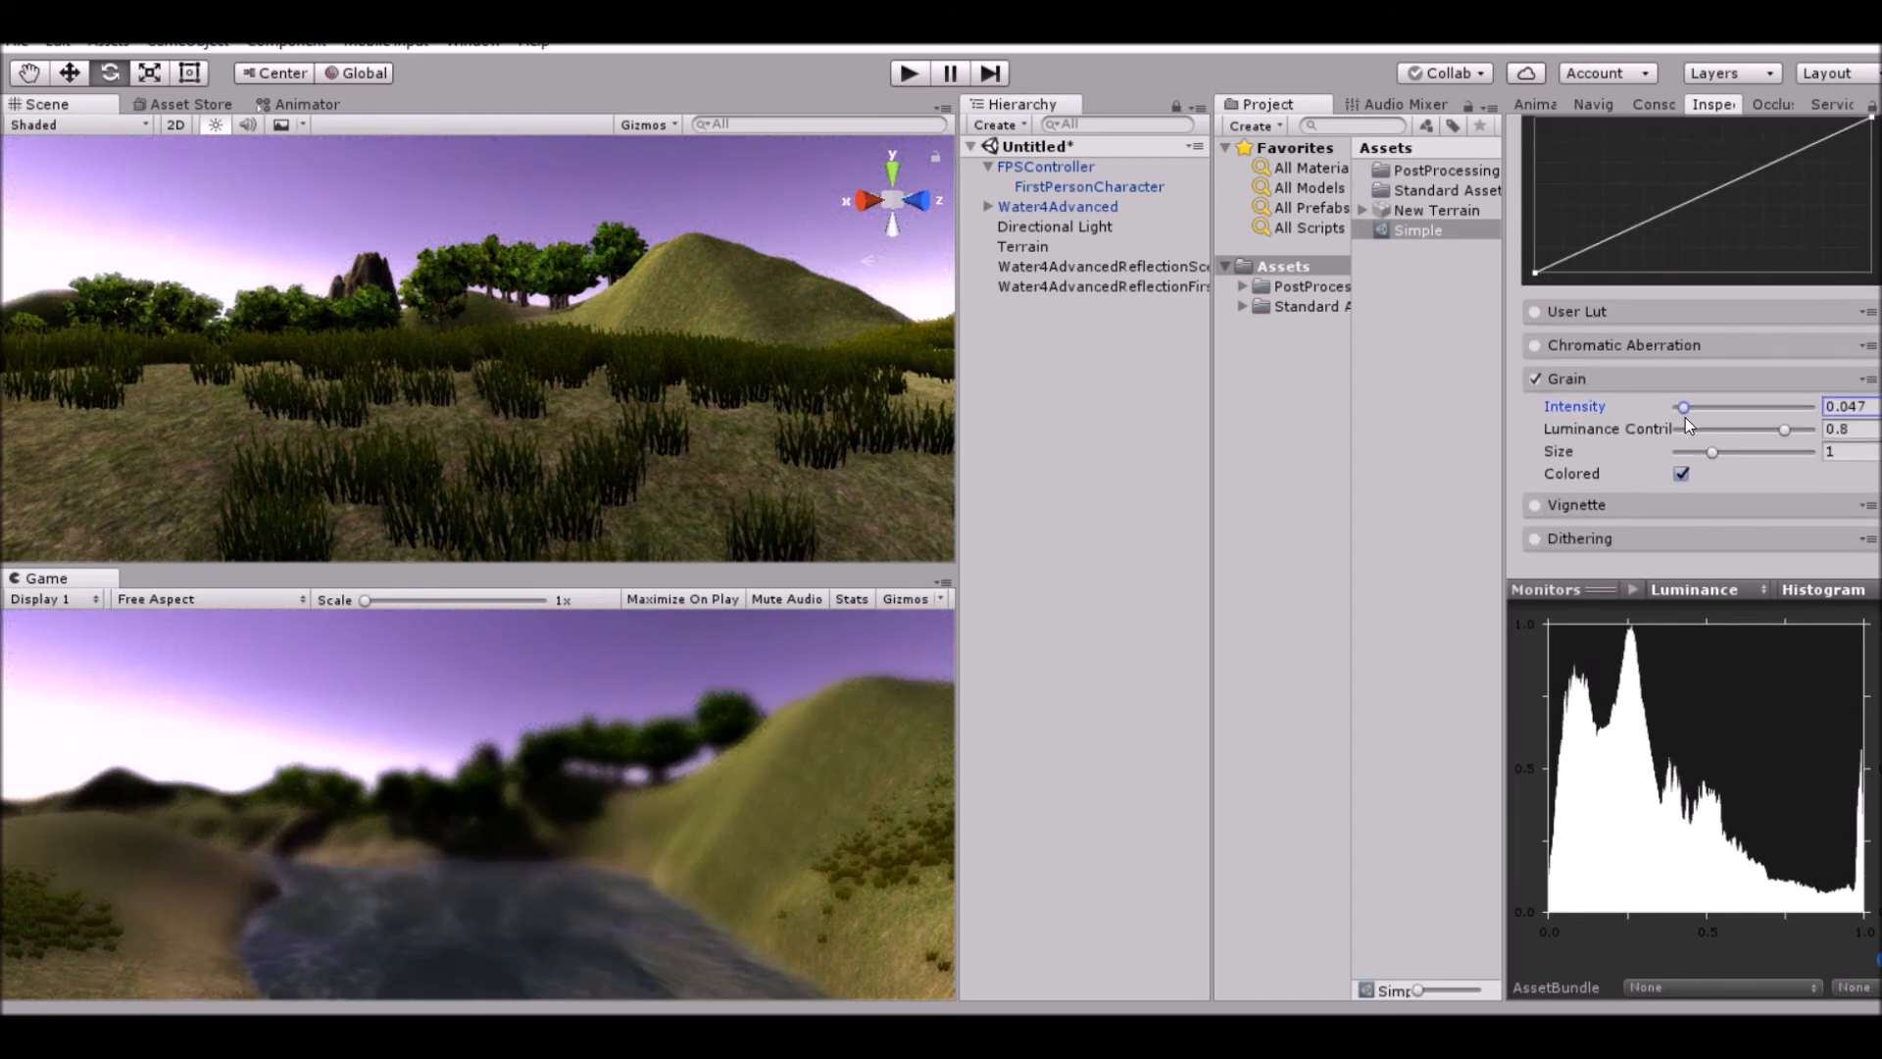
pyautogui.click(1534, 378)
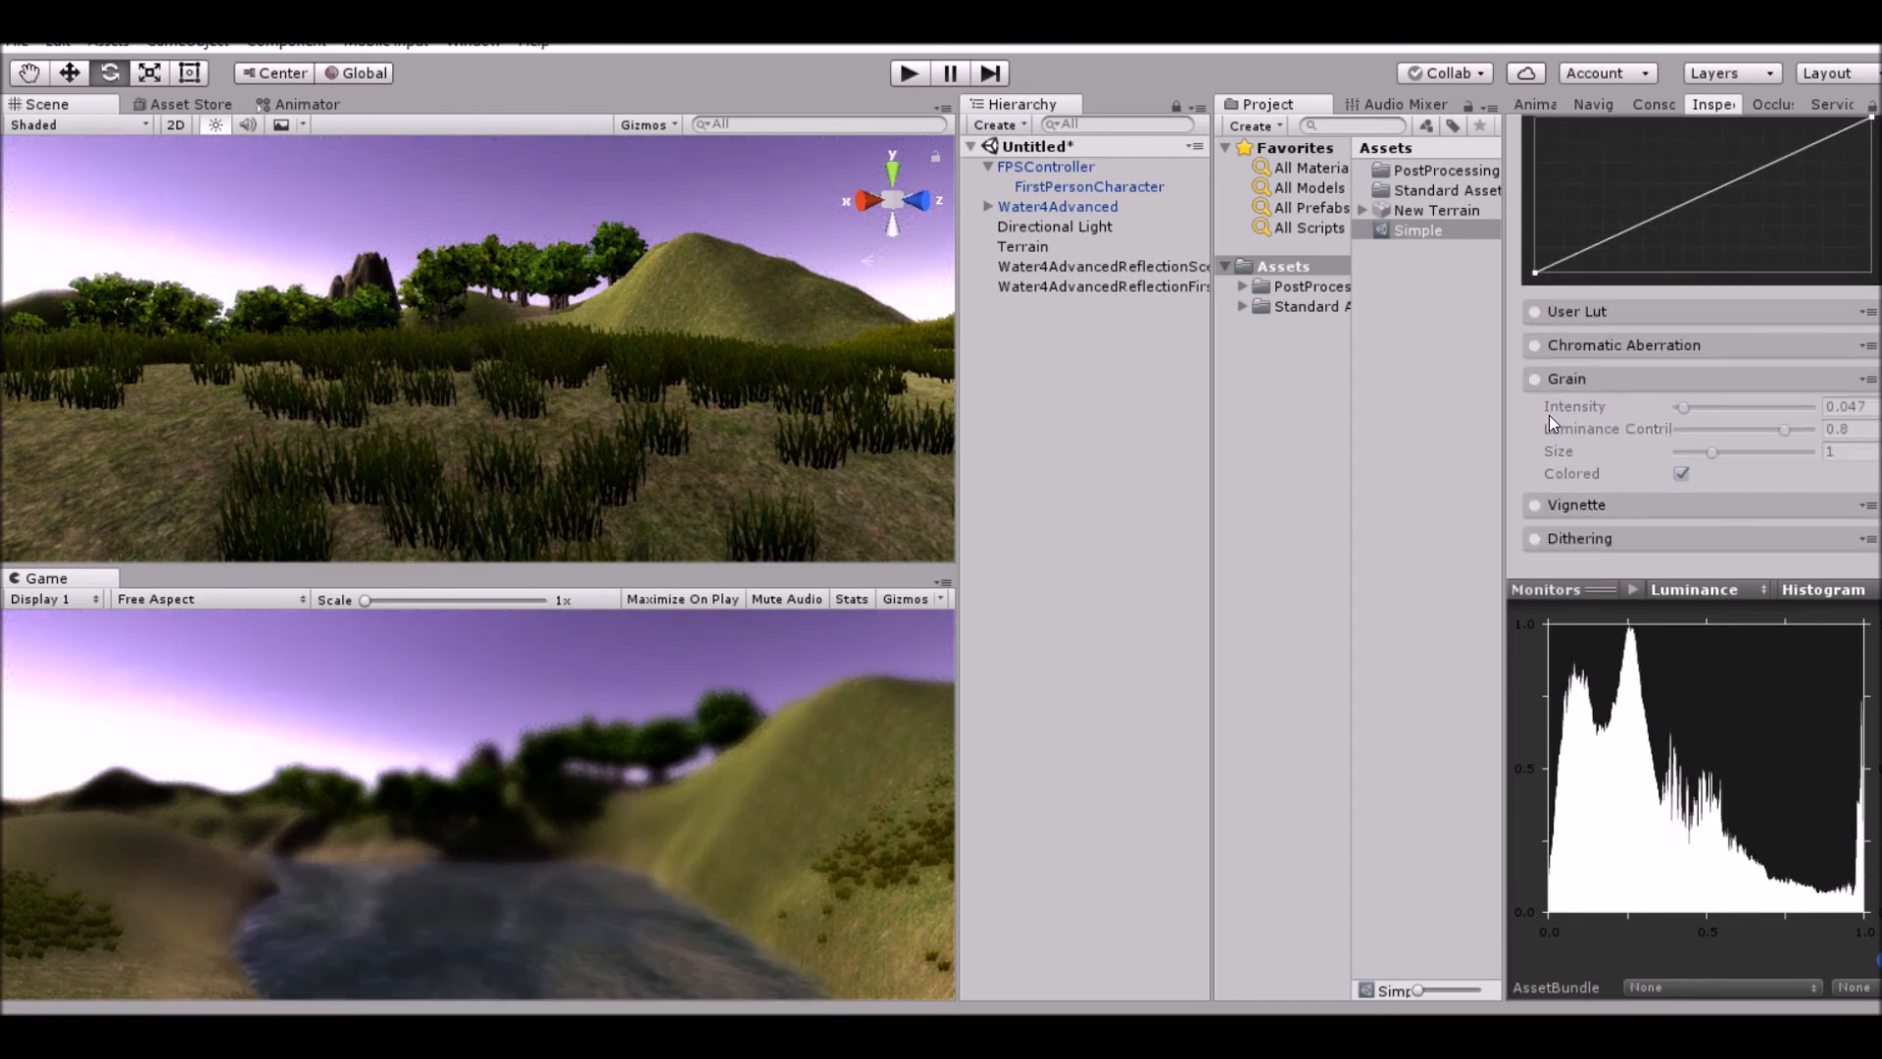
# Enable the Vignette and Dithering effects in the Simple profile.
pyautogui.click(1535, 505)
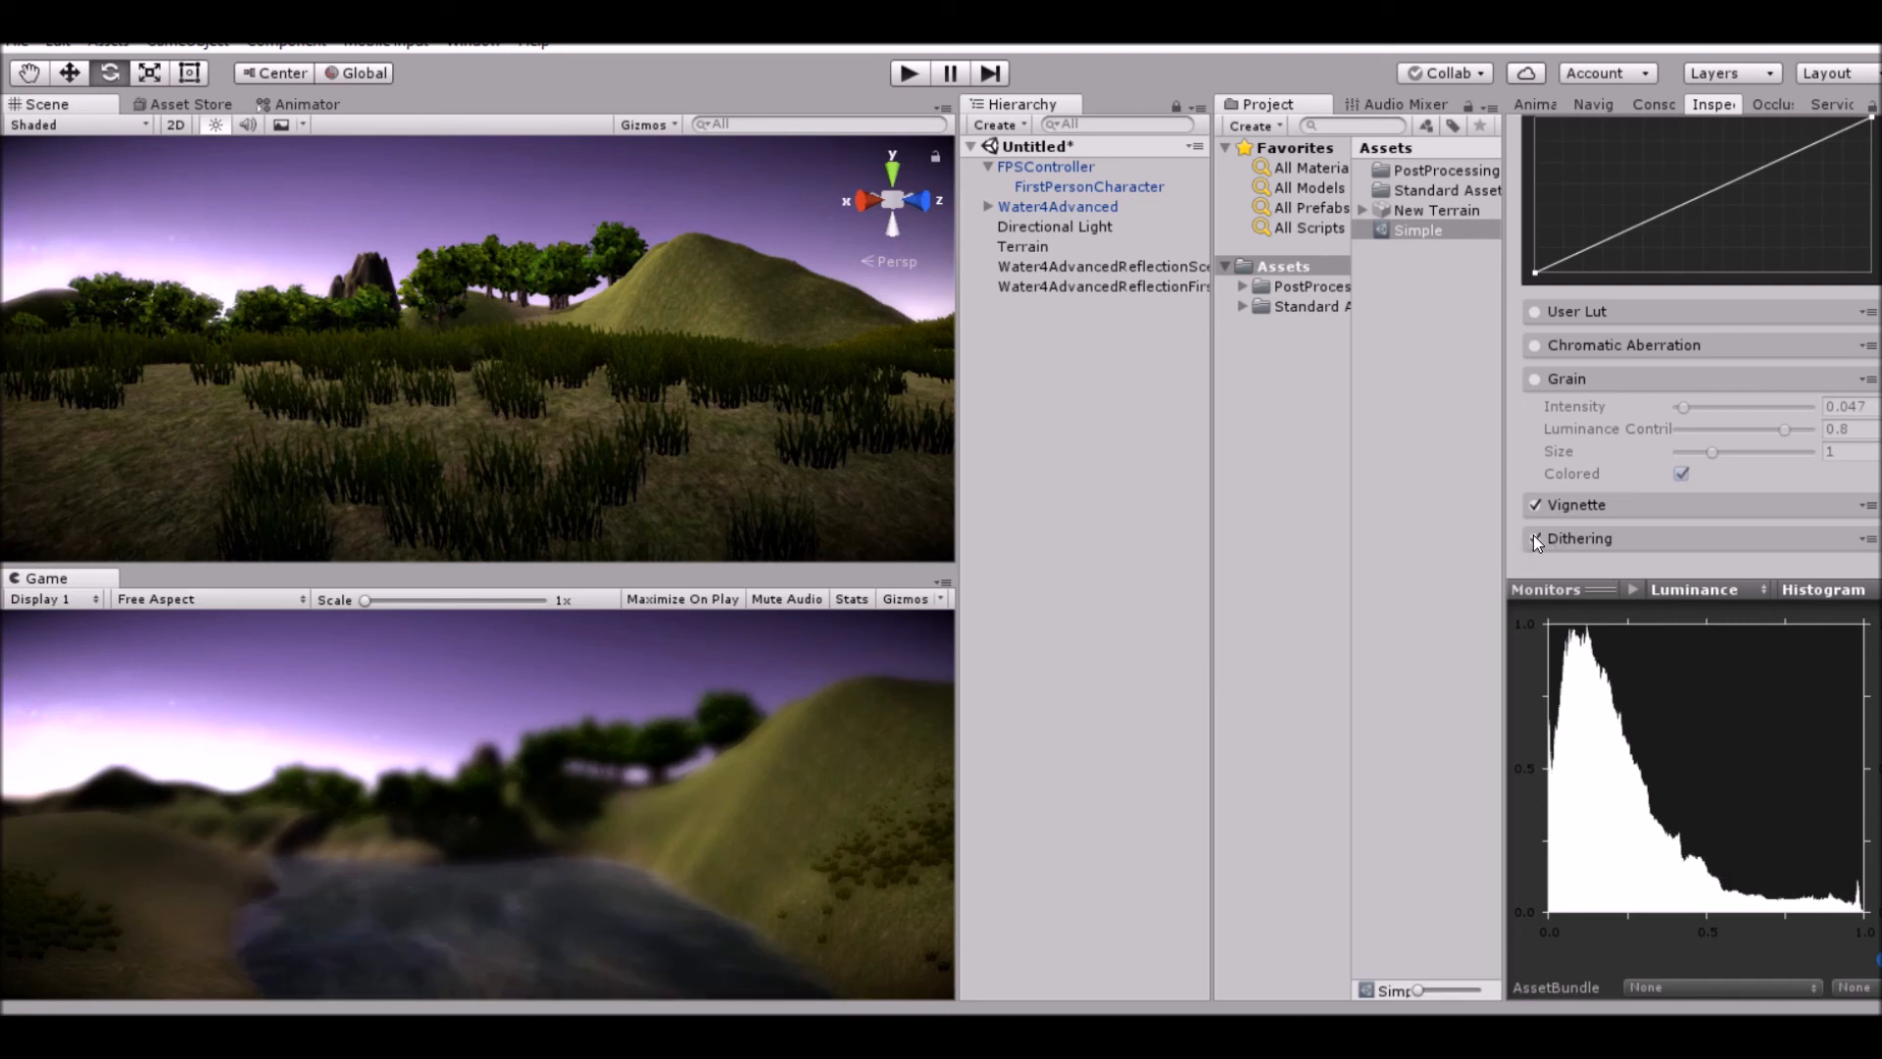
pyautogui.click(1596, 537)
pyautogui.scroll(-2, 1596, 537)
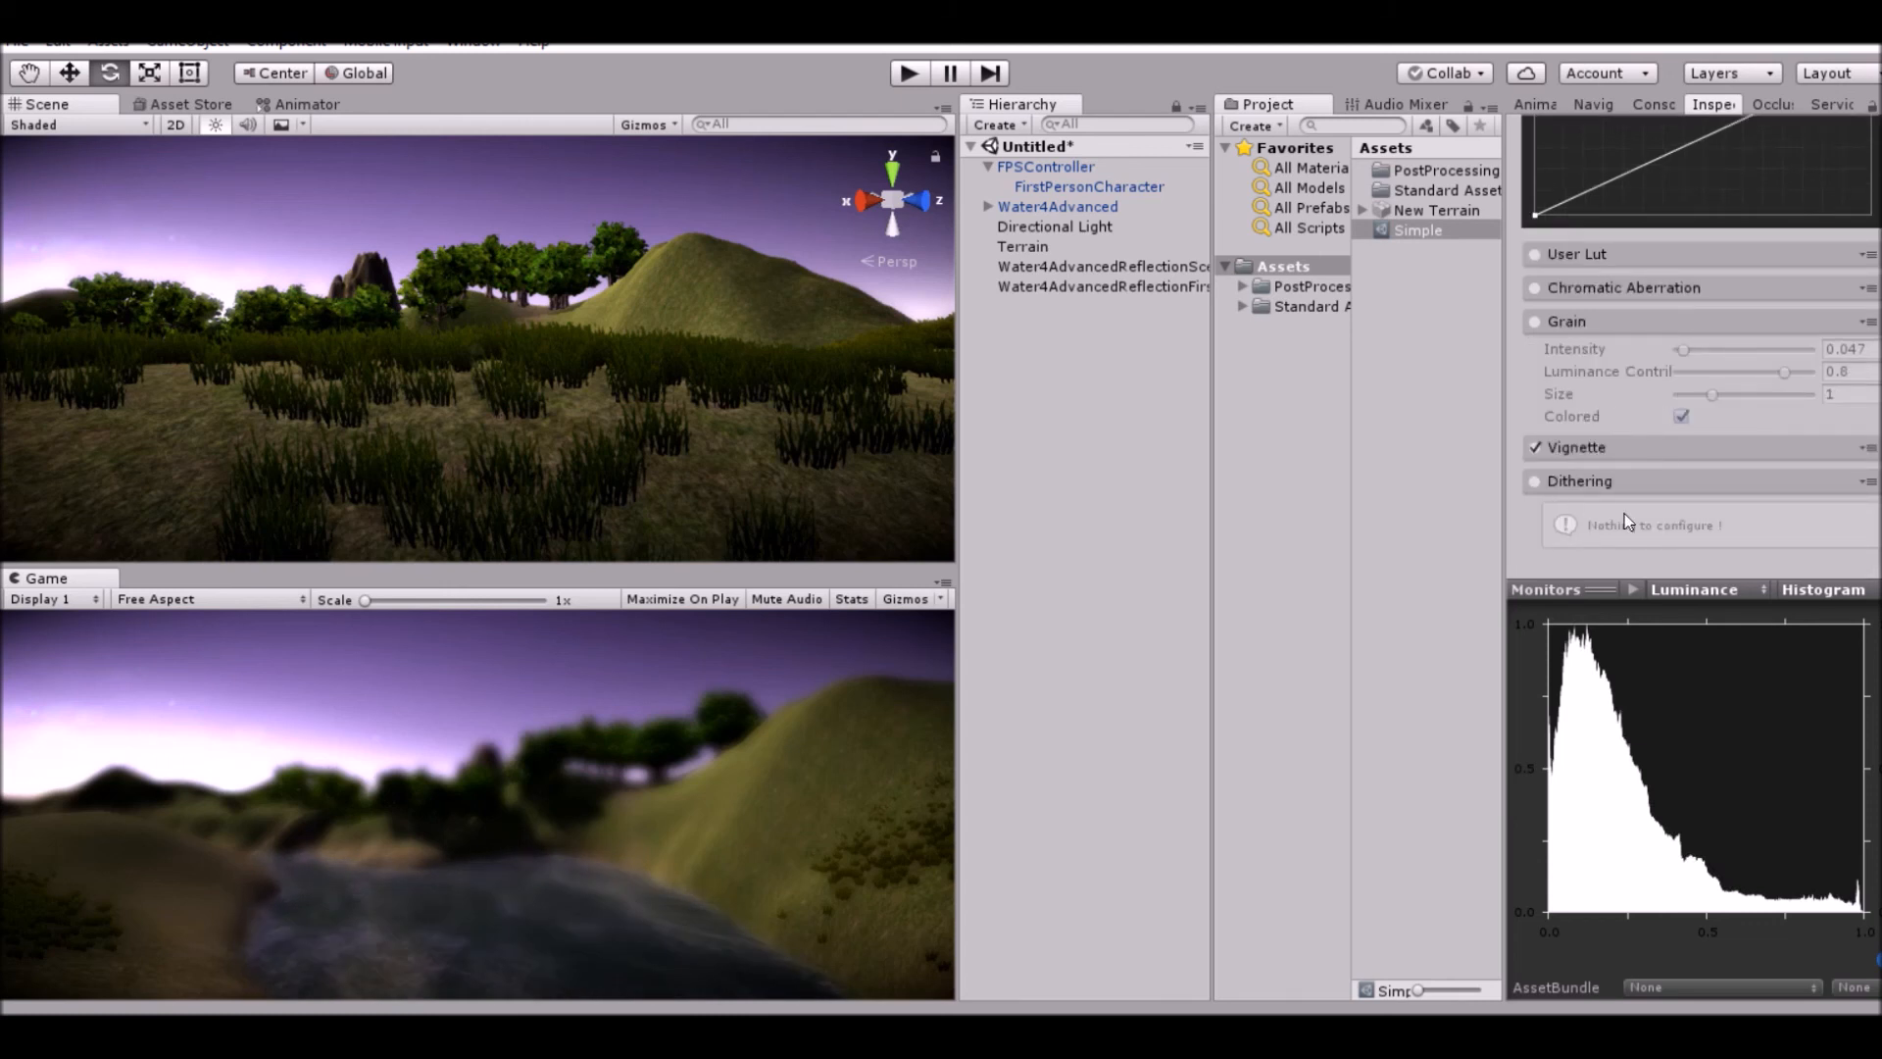
pyautogui.click(1535, 481)
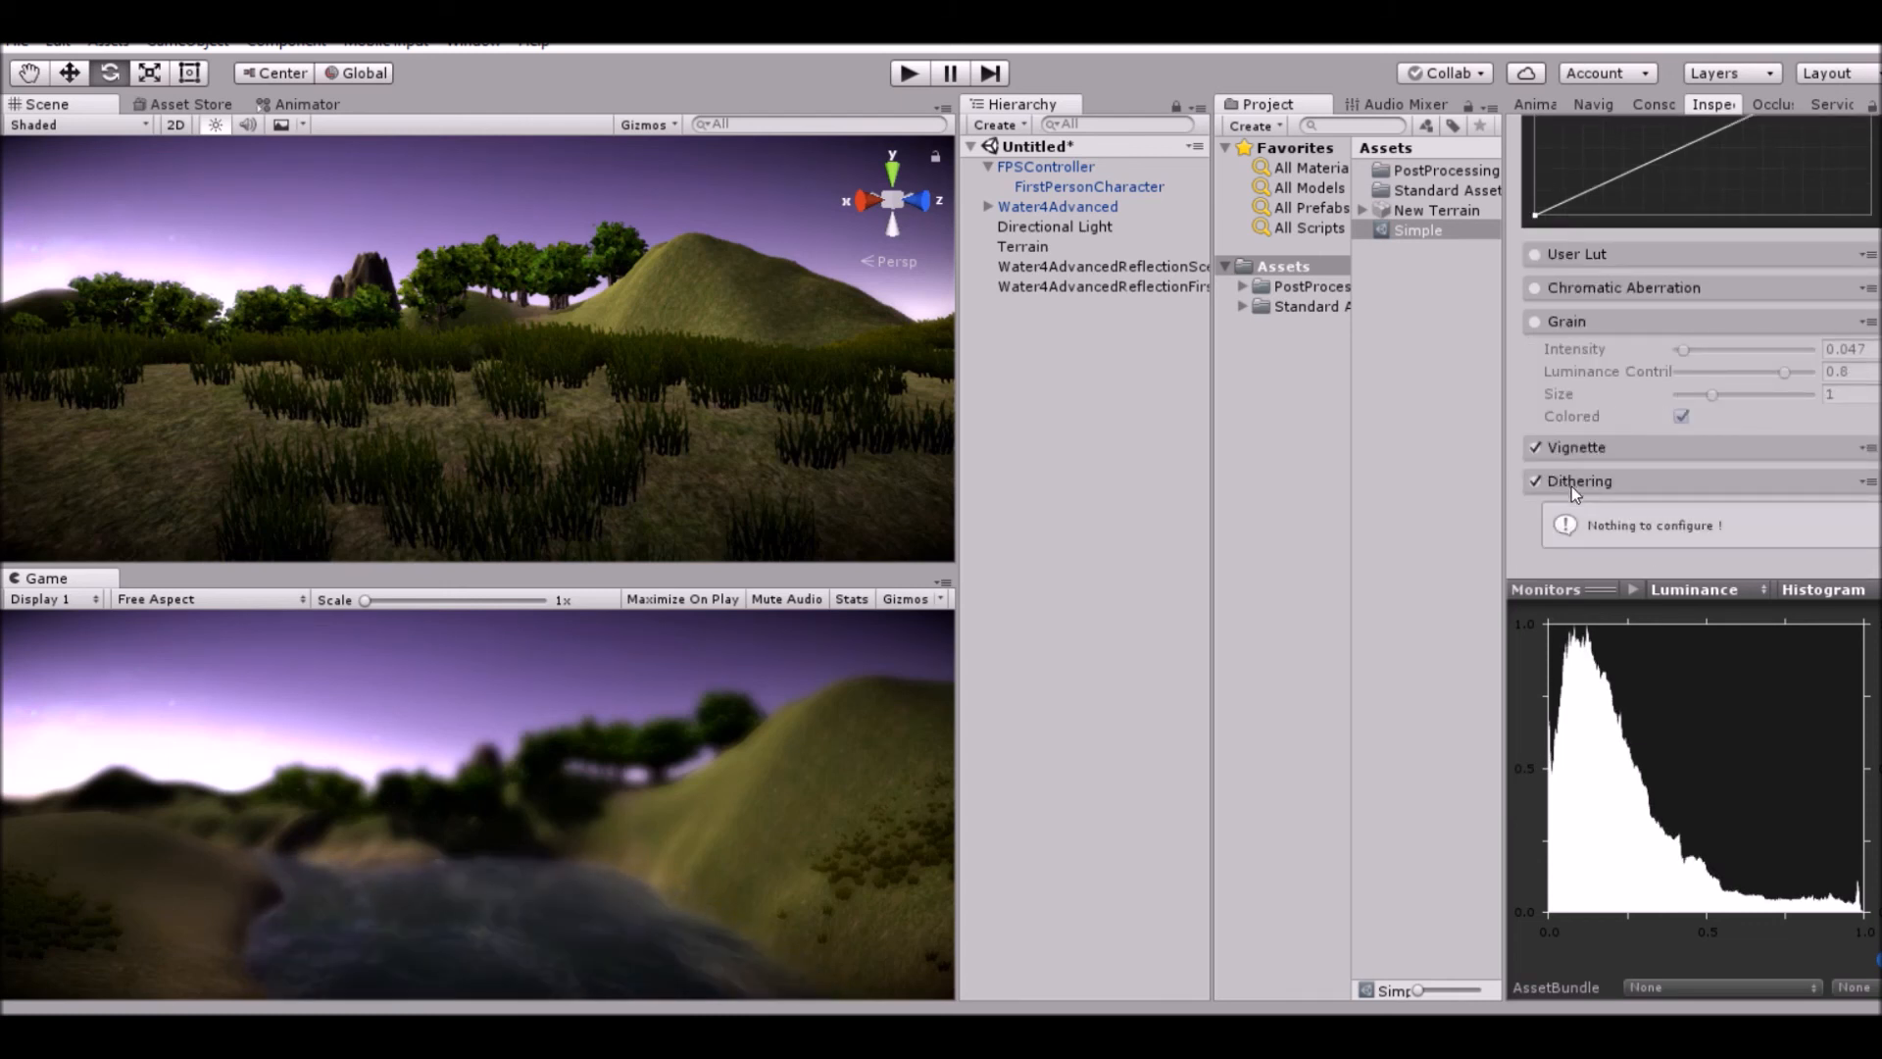
# Collapse the Motion Blur, Bloom, Color Grading and Grain settings in the Simple profile.
pyautogui.scroll(10, 1557, 392)
pyautogui.scroll(10, 1559, 407)
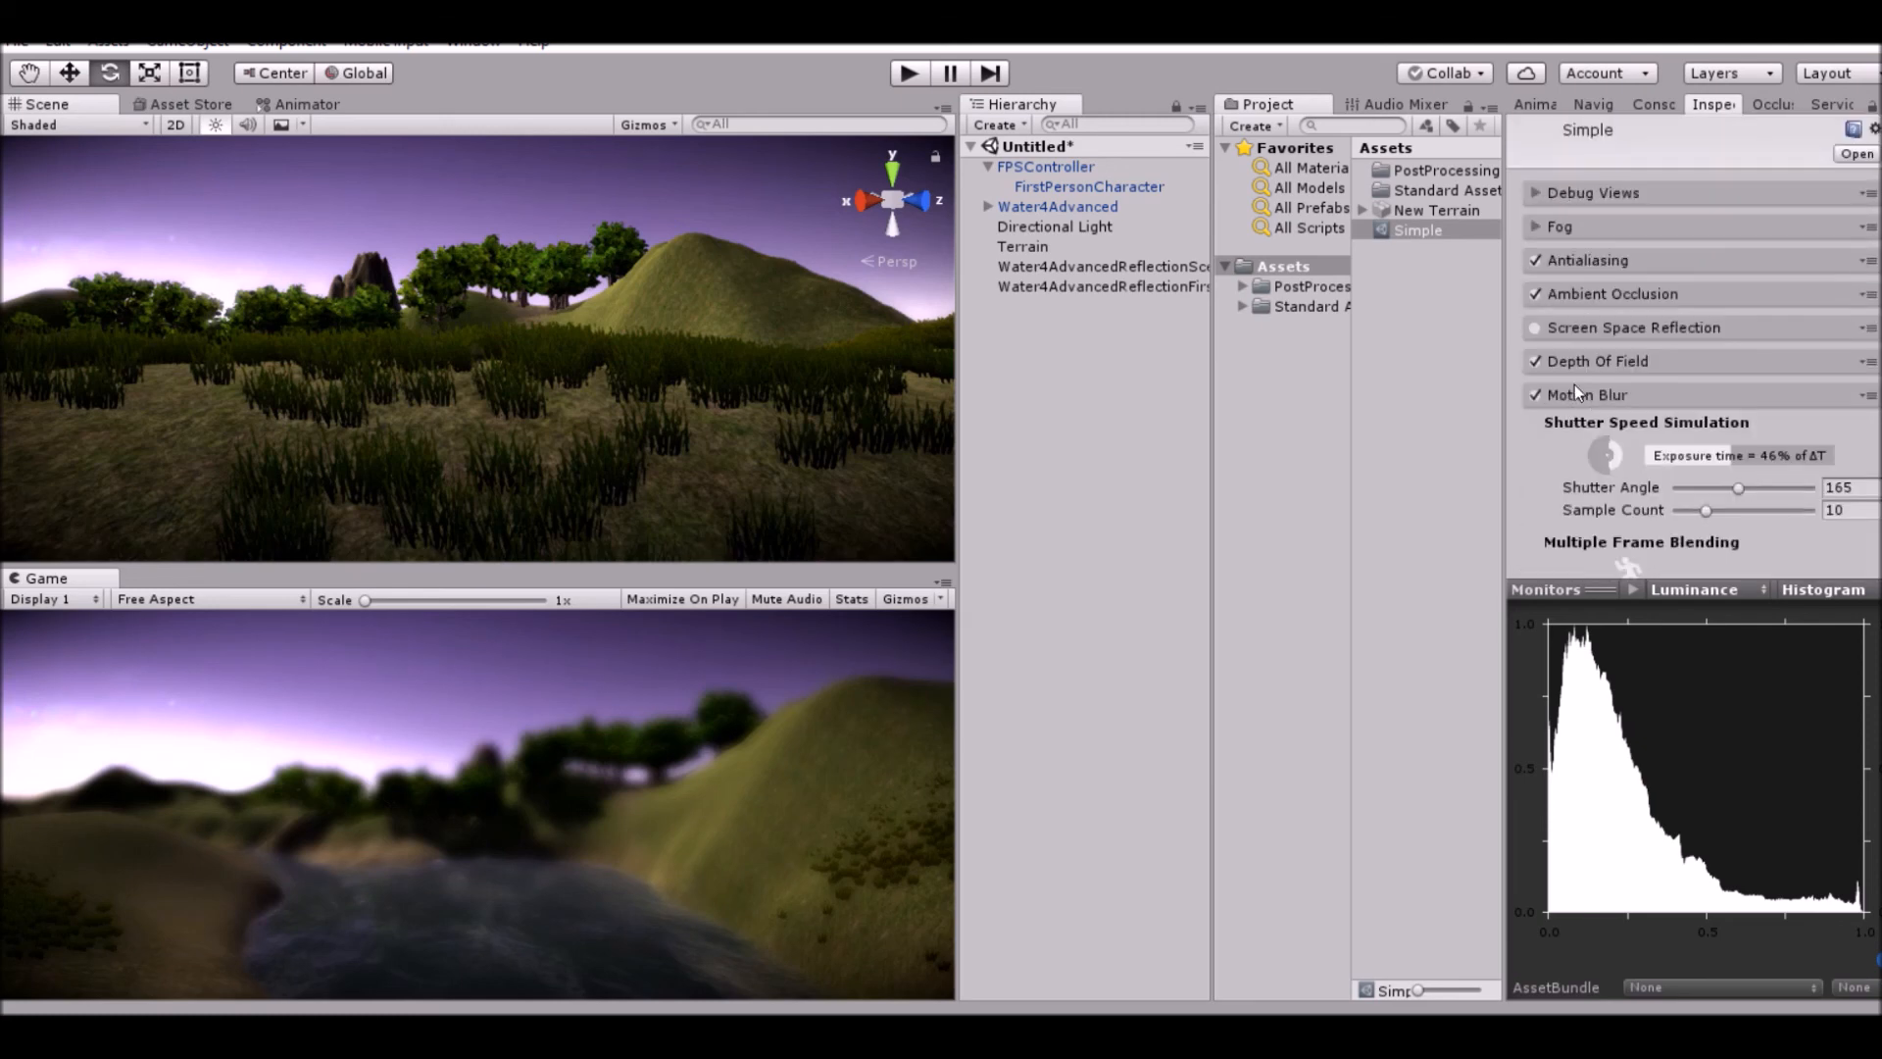
pyautogui.click(1574, 389)
pyautogui.click(1556, 466)
pyautogui.click(1569, 495)
pyautogui.scroll(-3, 1631, 424)
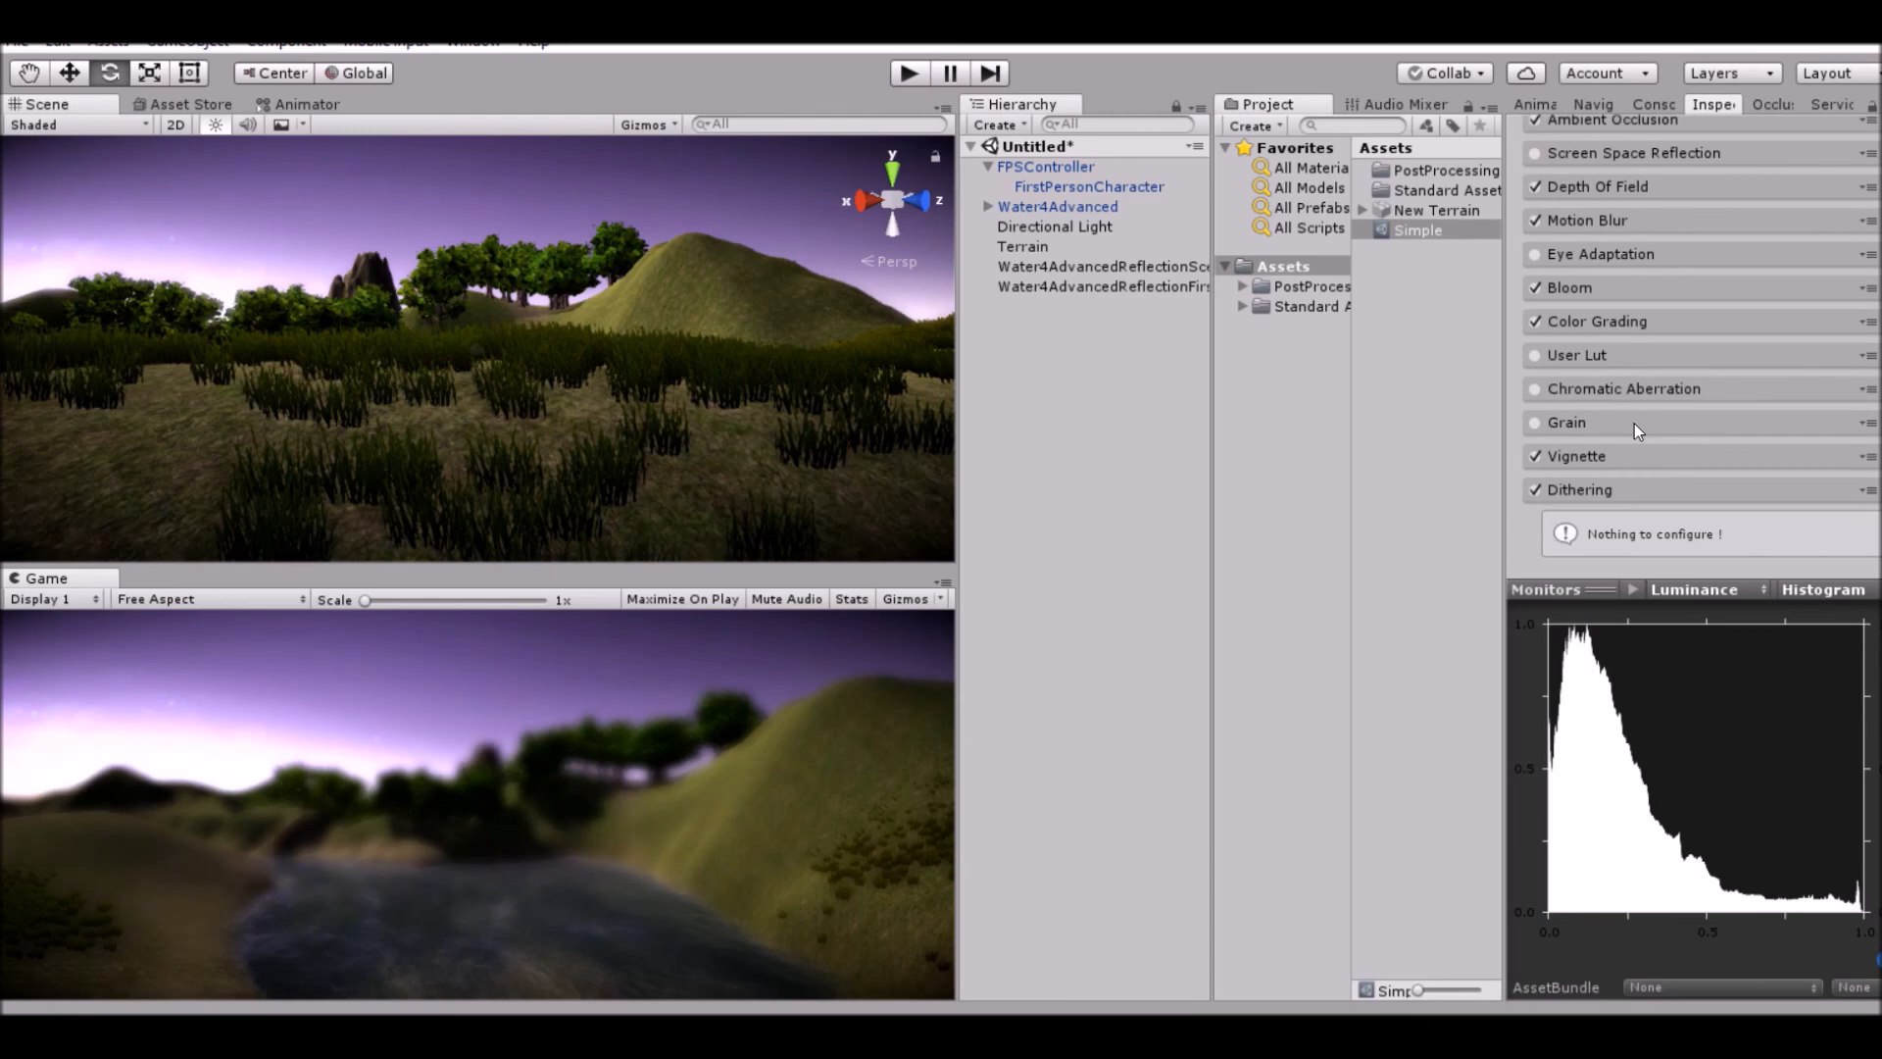
# Inspect the Post Processing Behaviour profile assigned to FirstPersonCharacter, deselect it and collapse FPSController in the hierarchy.
pyautogui.click(1088, 186)
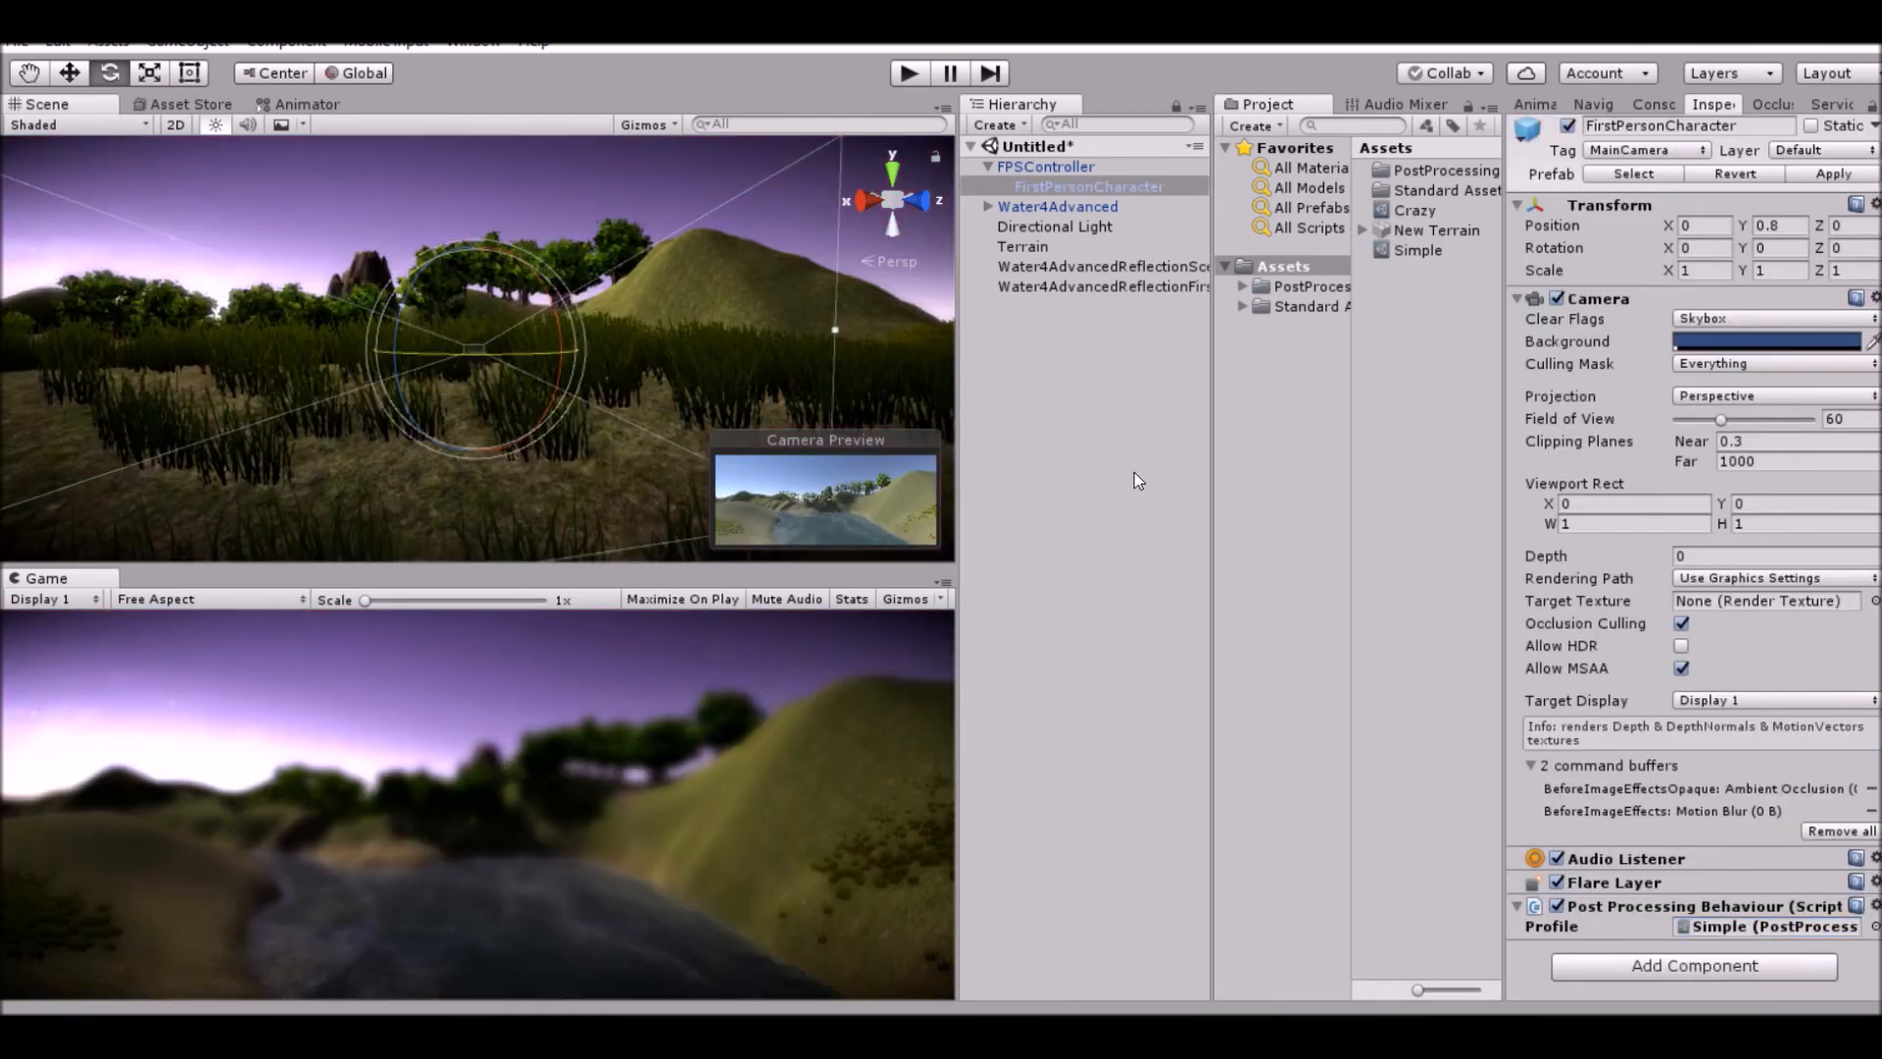
pyautogui.rightClick(1451, 286)
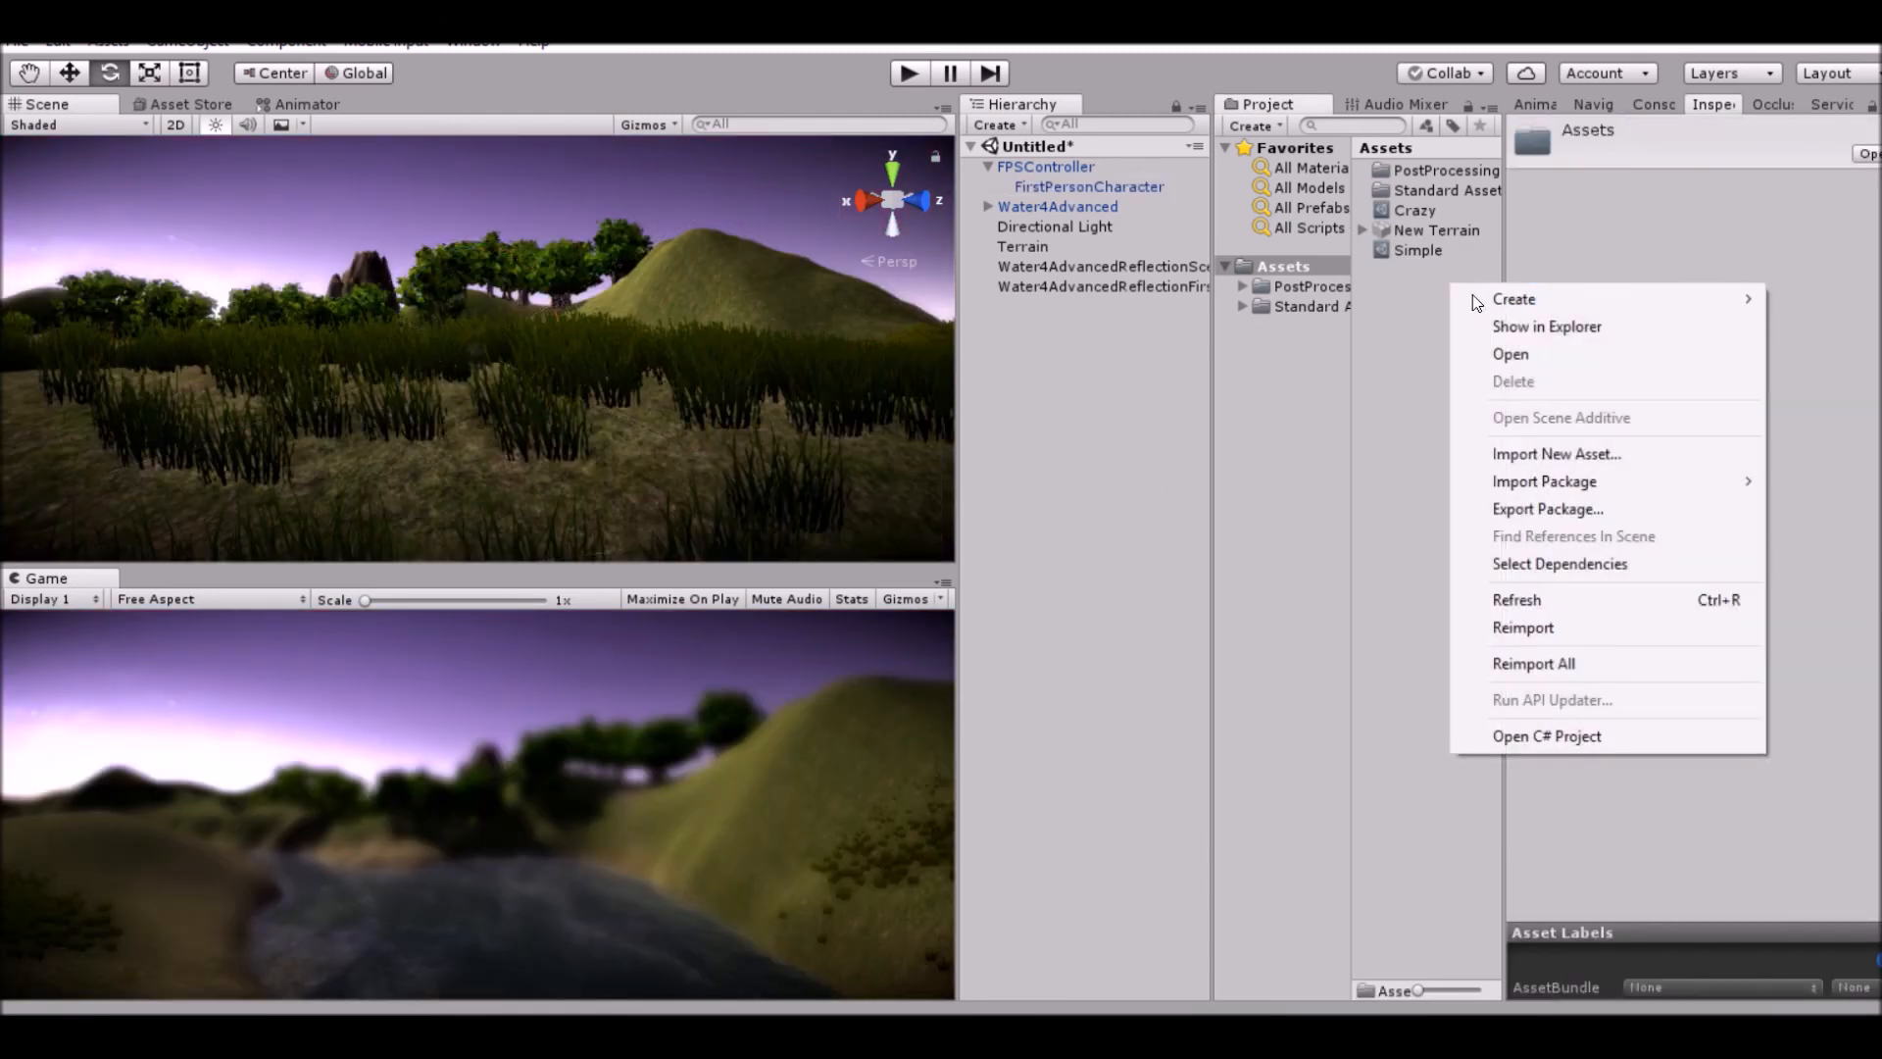
pyautogui.click(1422, 292)
pyautogui.click(1074, 186)
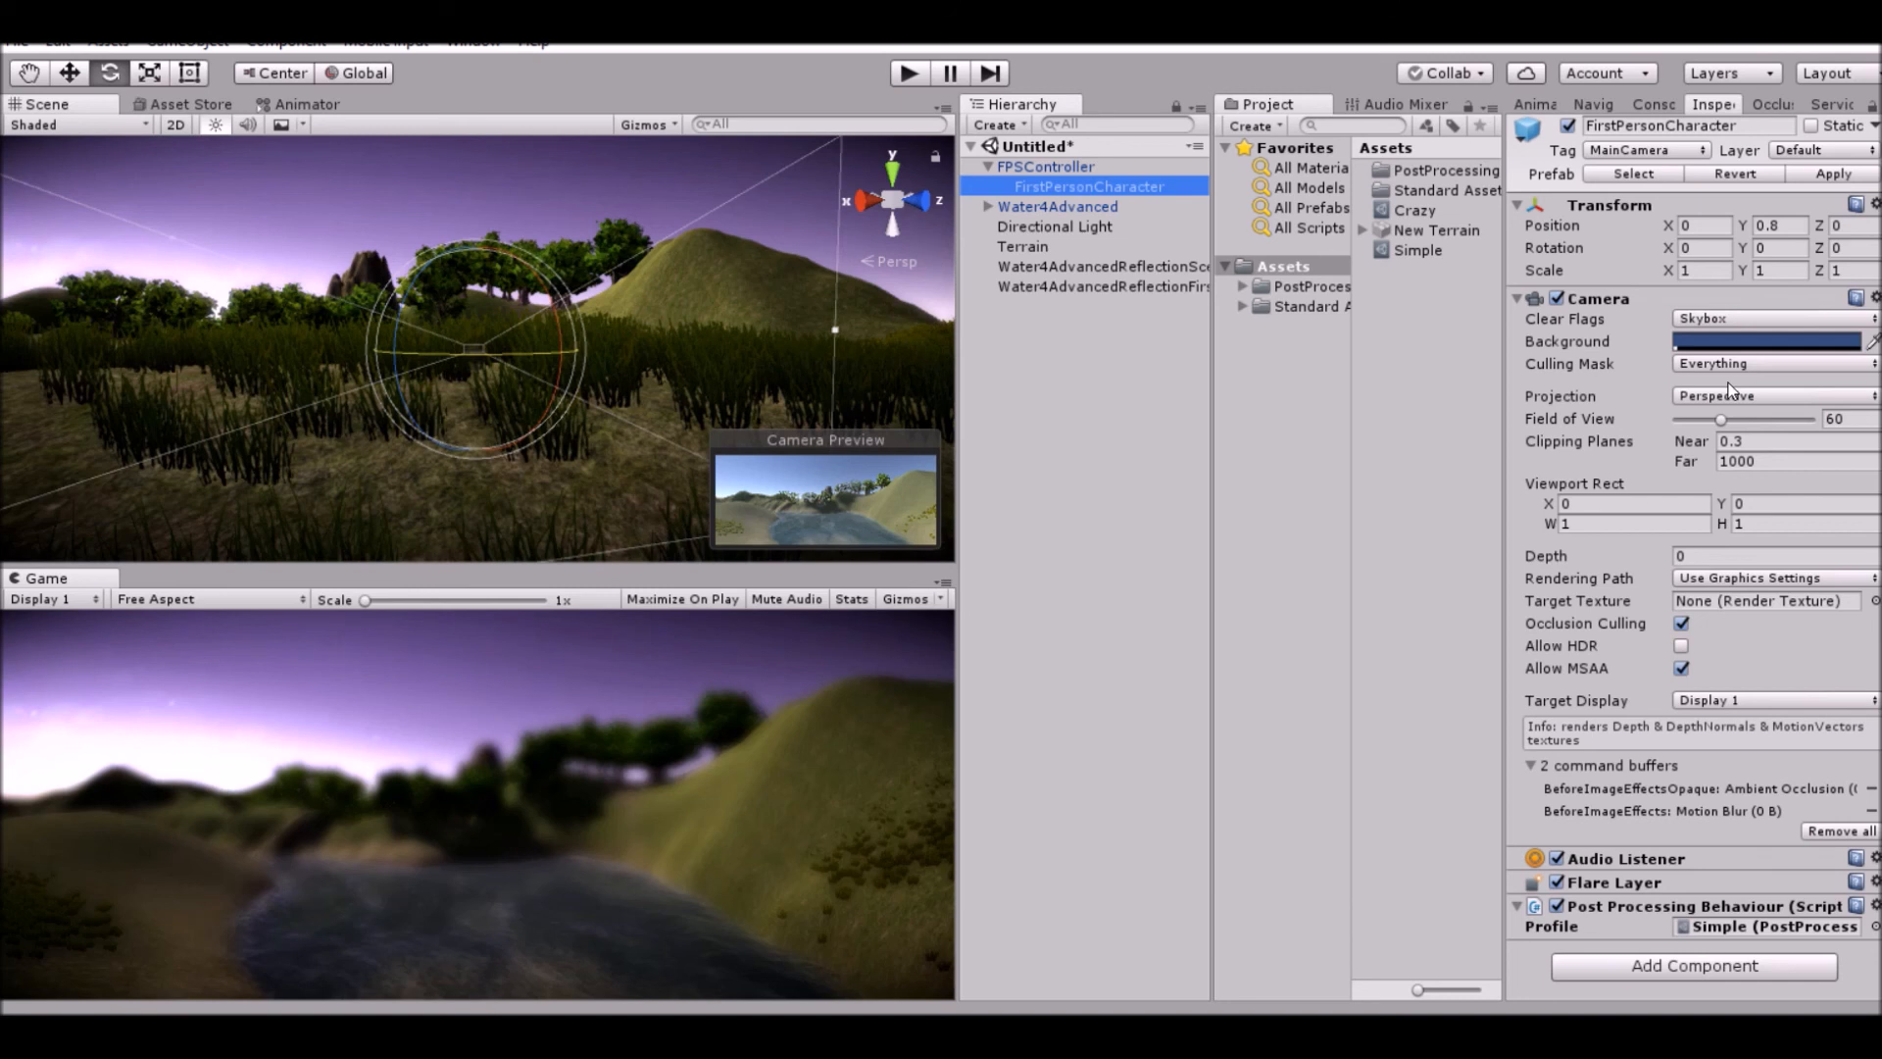
pyautogui.click(1135, 355)
pyautogui.click(988, 166)
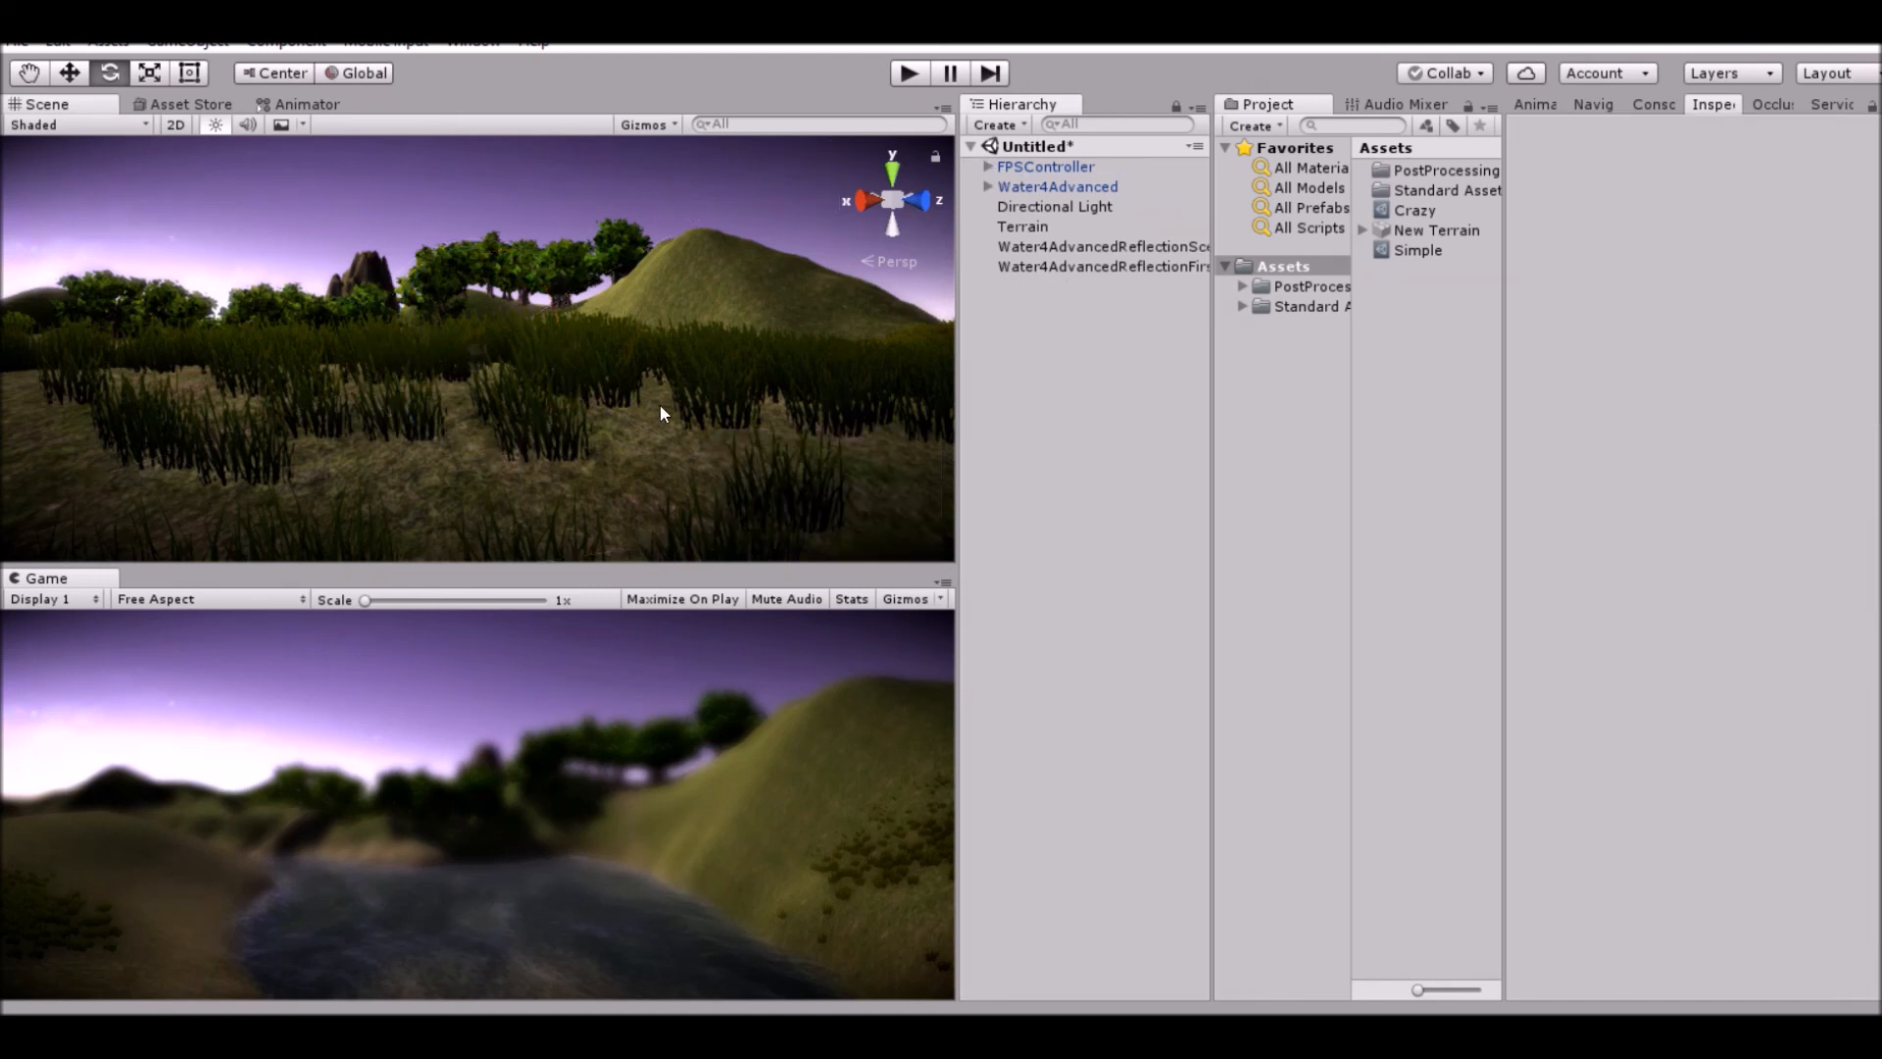